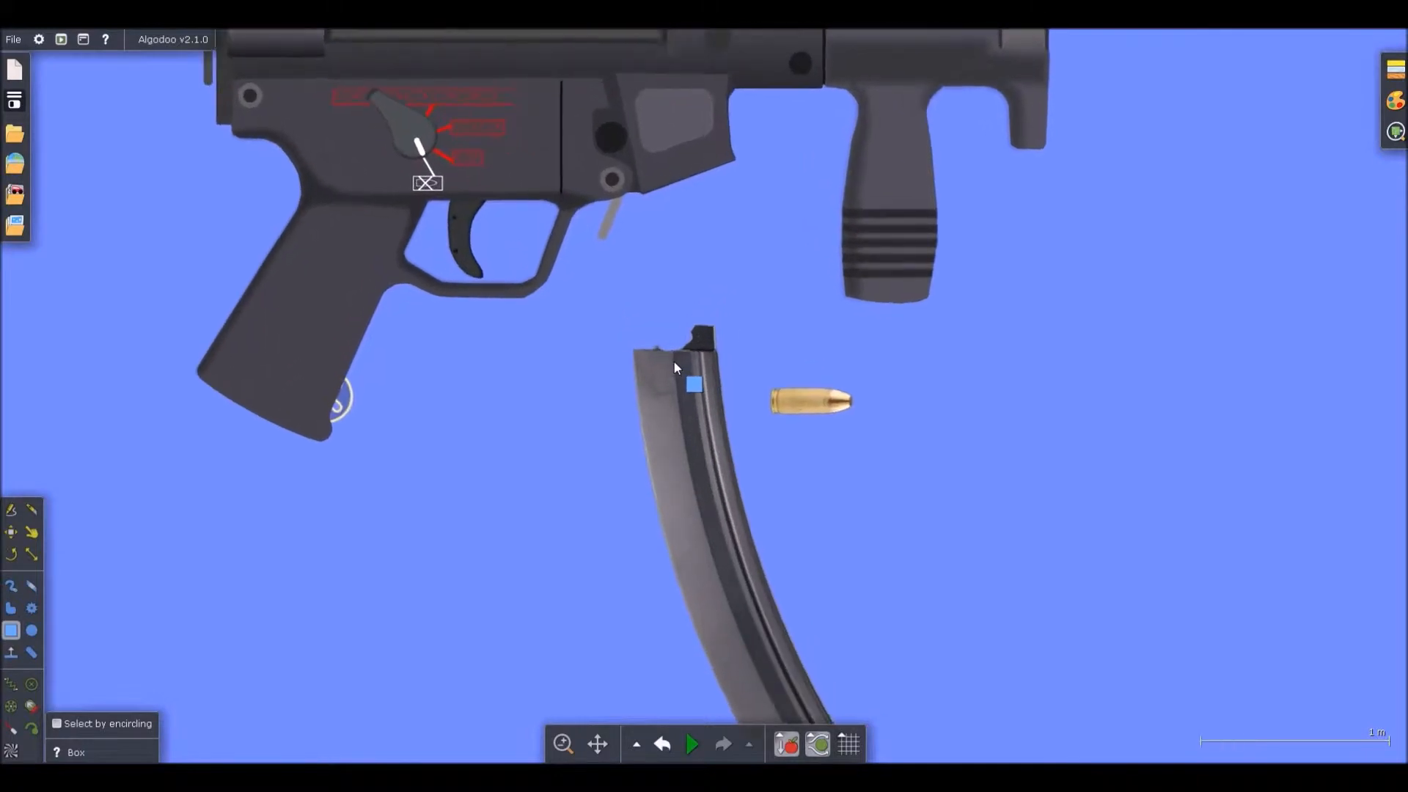
scroll(781, 364, "up", 6)
scroll(611, 267, "down", 3)
scroll(610, 267, "up", 1)
scroll(610, 267, "down", 1)
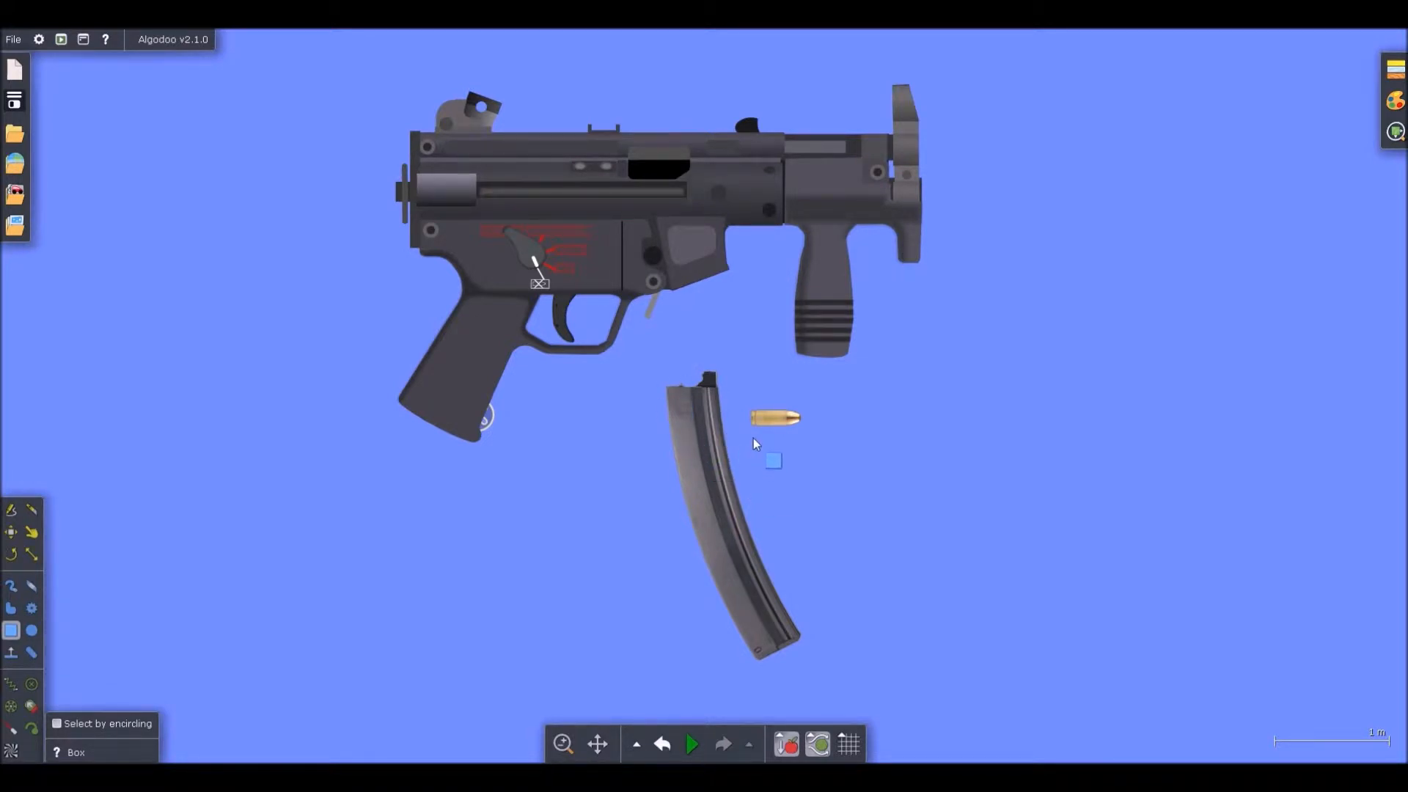
scroll(749, 399, "up", 3)
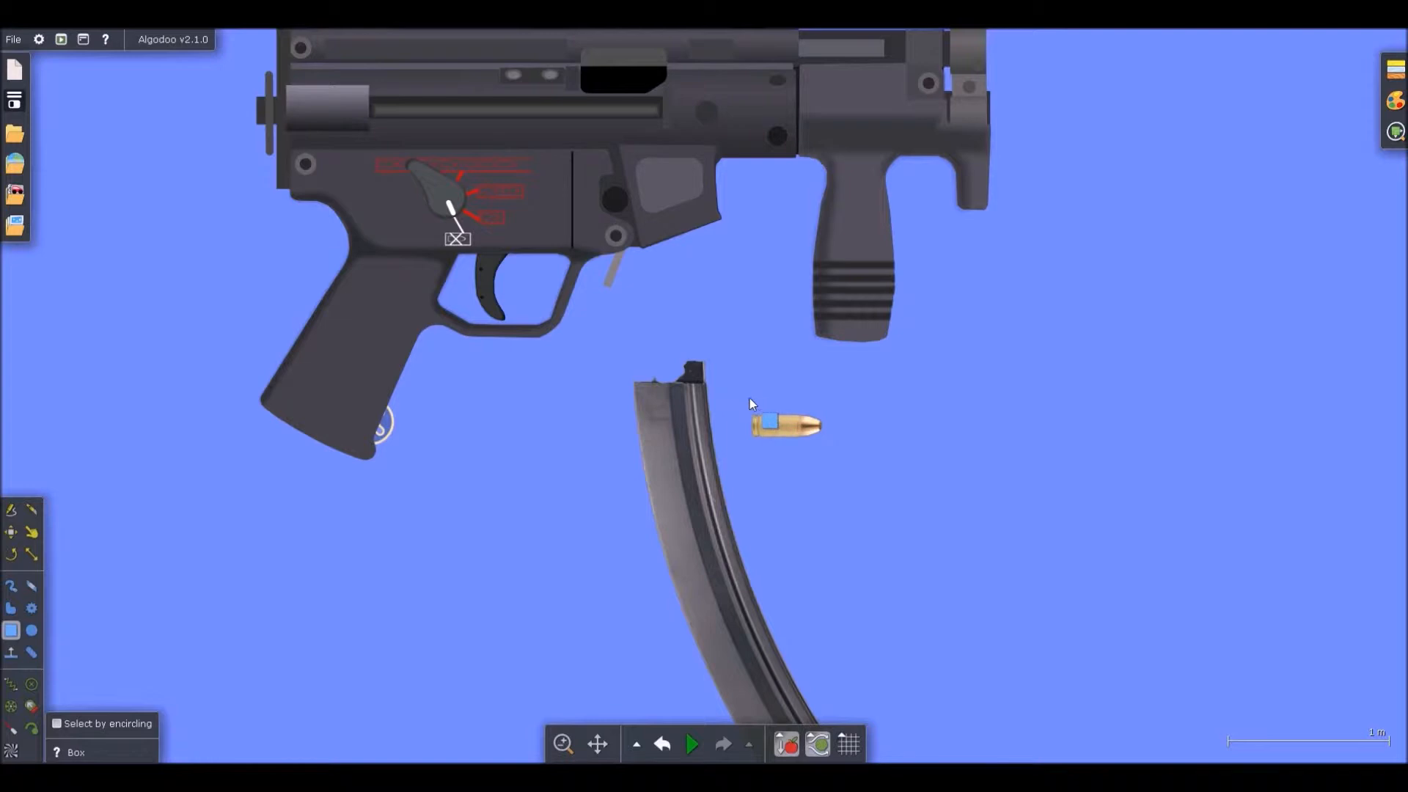
scroll(762, 418, "down", 3)
scroll(684, 316, "up", 2)
scroll(688, 341, "down", 3)
scroll(679, 537, "up", 2)
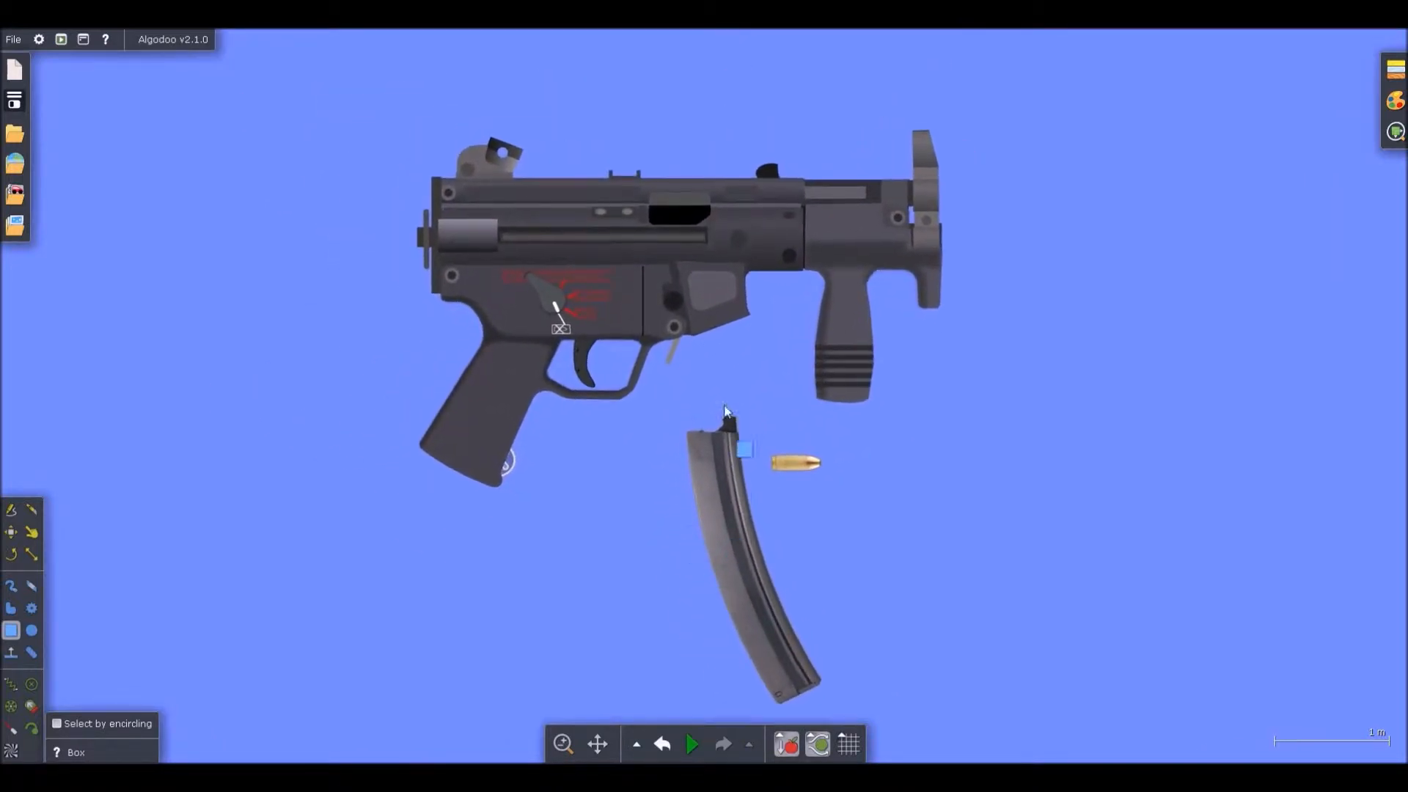
scroll(735, 433, "down", 1)
scroll(736, 433, "up", 2)
scroll(747, 396, "down", 4)
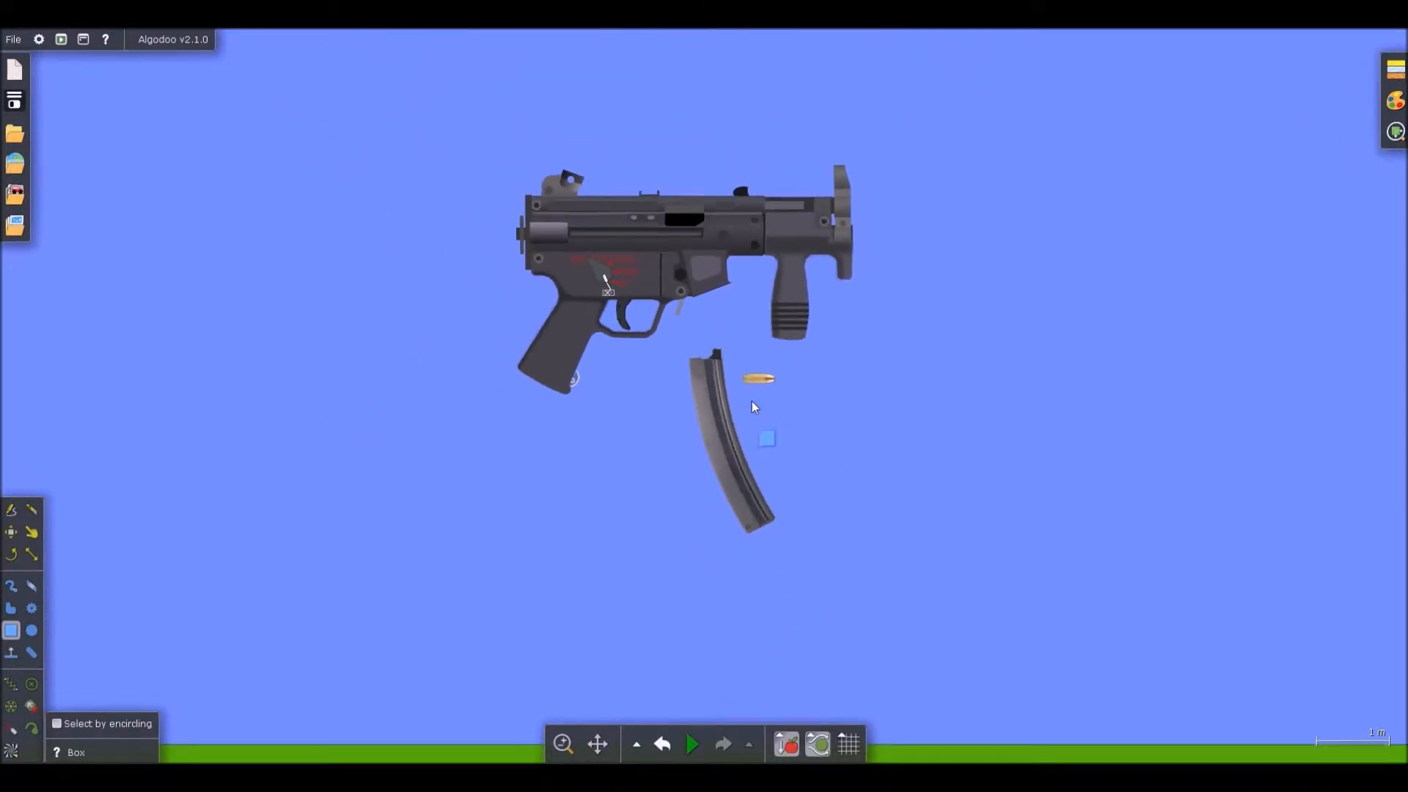
Stretch the cartridge image slightly downward from its lower edge and move it farther away from the magazine
scroll(746, 368, "up", 8)
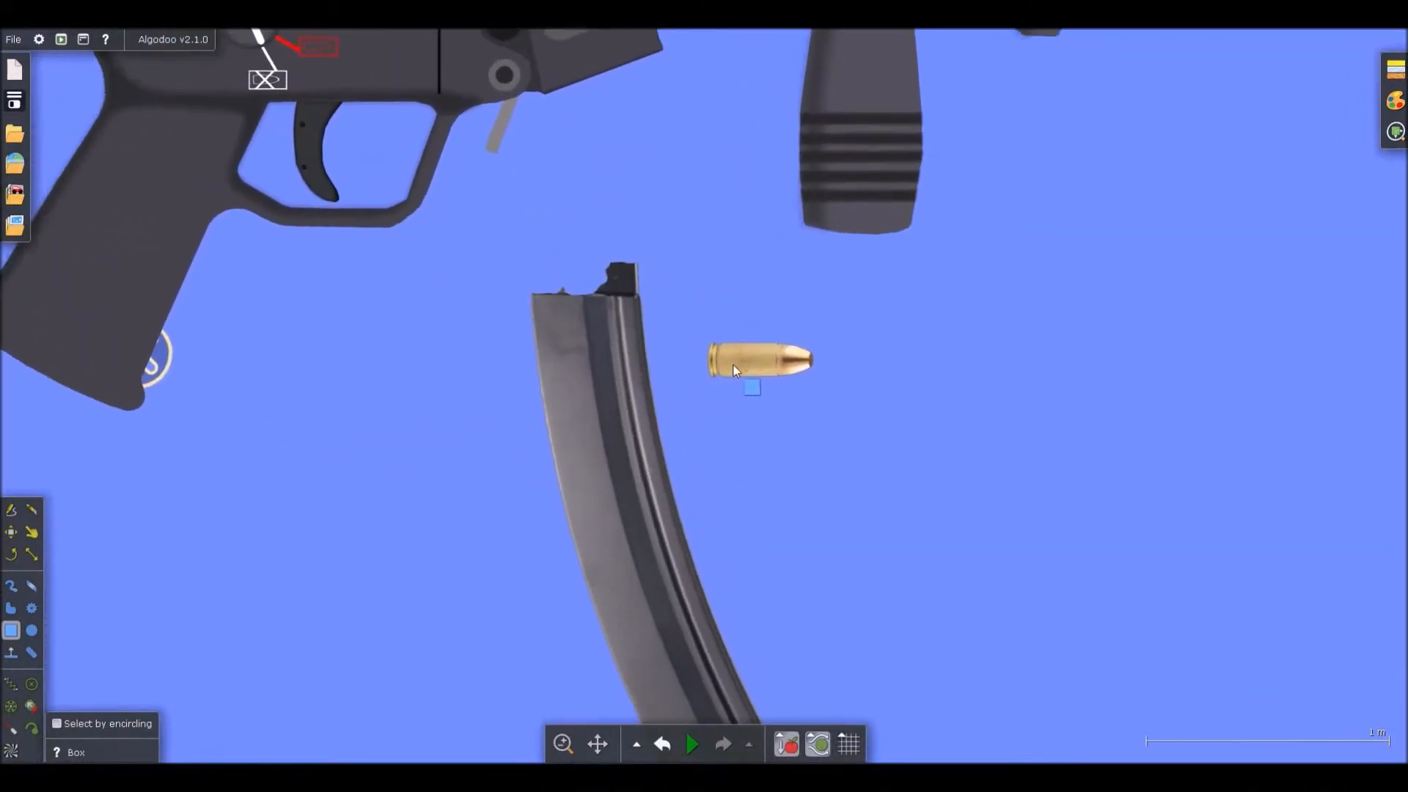
scroll(818, 396, "up", 5)
key("c")
left_click_drag(678, 389, 679, 402)
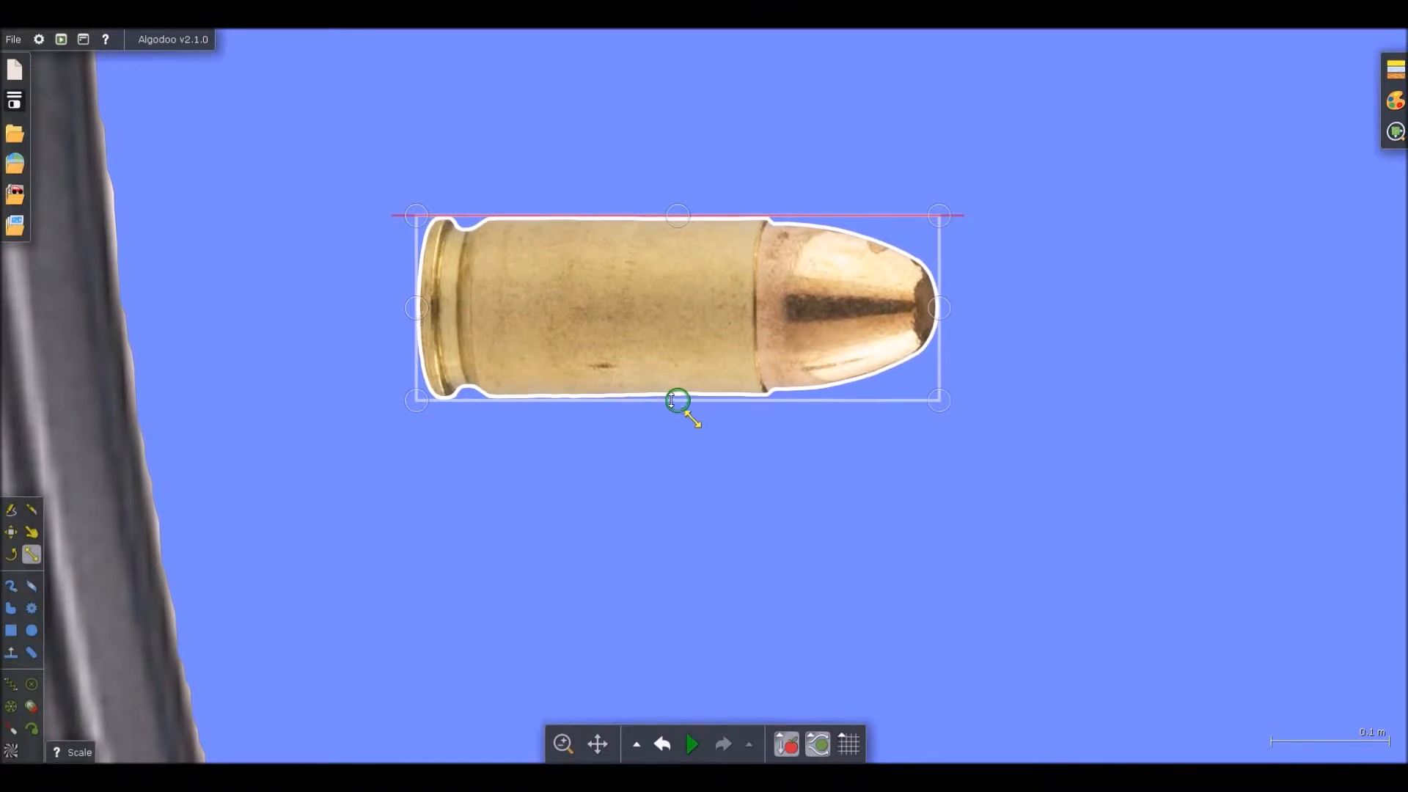
key("b")
scroll(679, 366, "down", 6)
scroll(679, 341, "up", 1)
left_click_drag(679, 342, 748, 330)
scroll(766, 330, "down", 4)
scroll(659, 337, "down", 2)
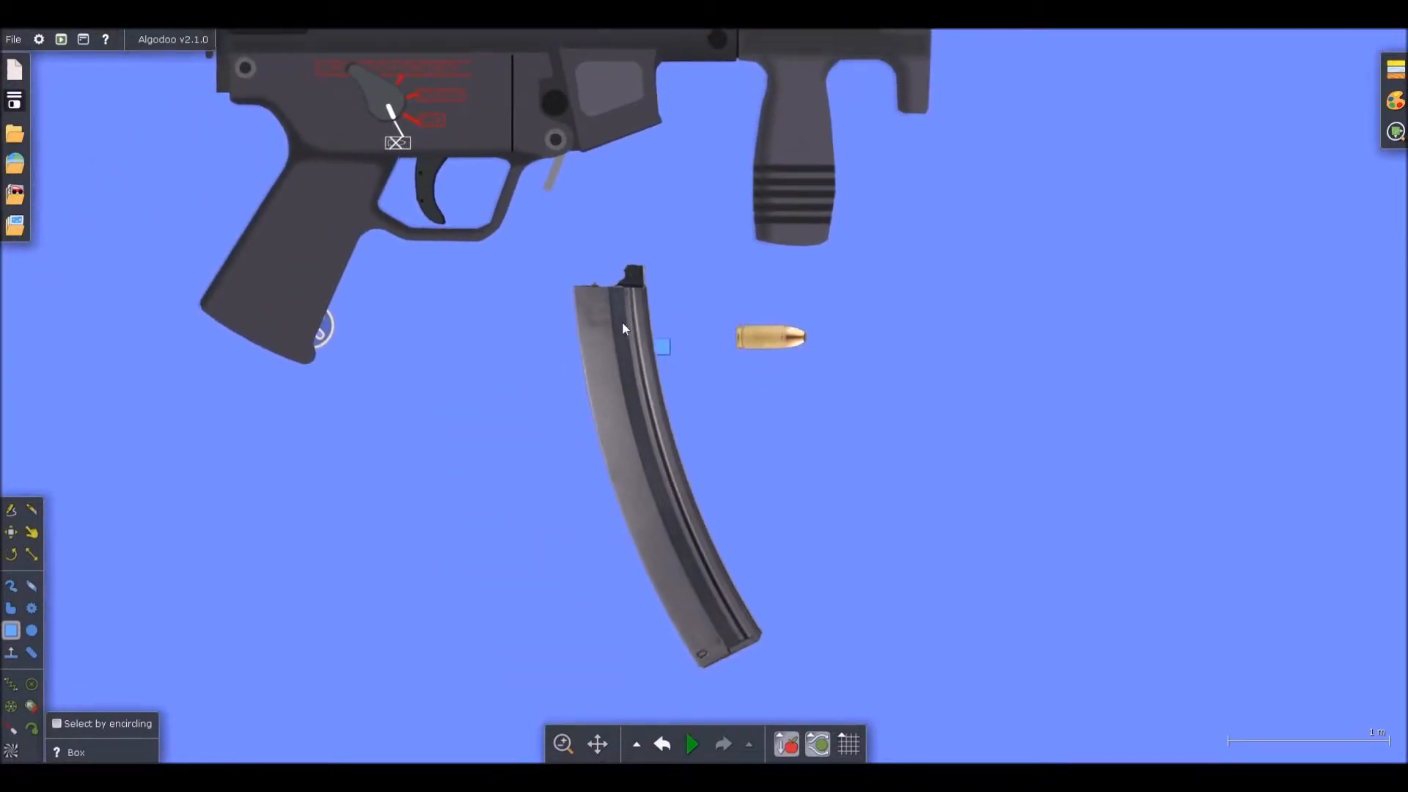
Draw a narrow upright box over the rim of the cartridge image, spanning the rim's full height
scroll(643, 279, "up", 5)
scroll(570, 261, "up", 3)
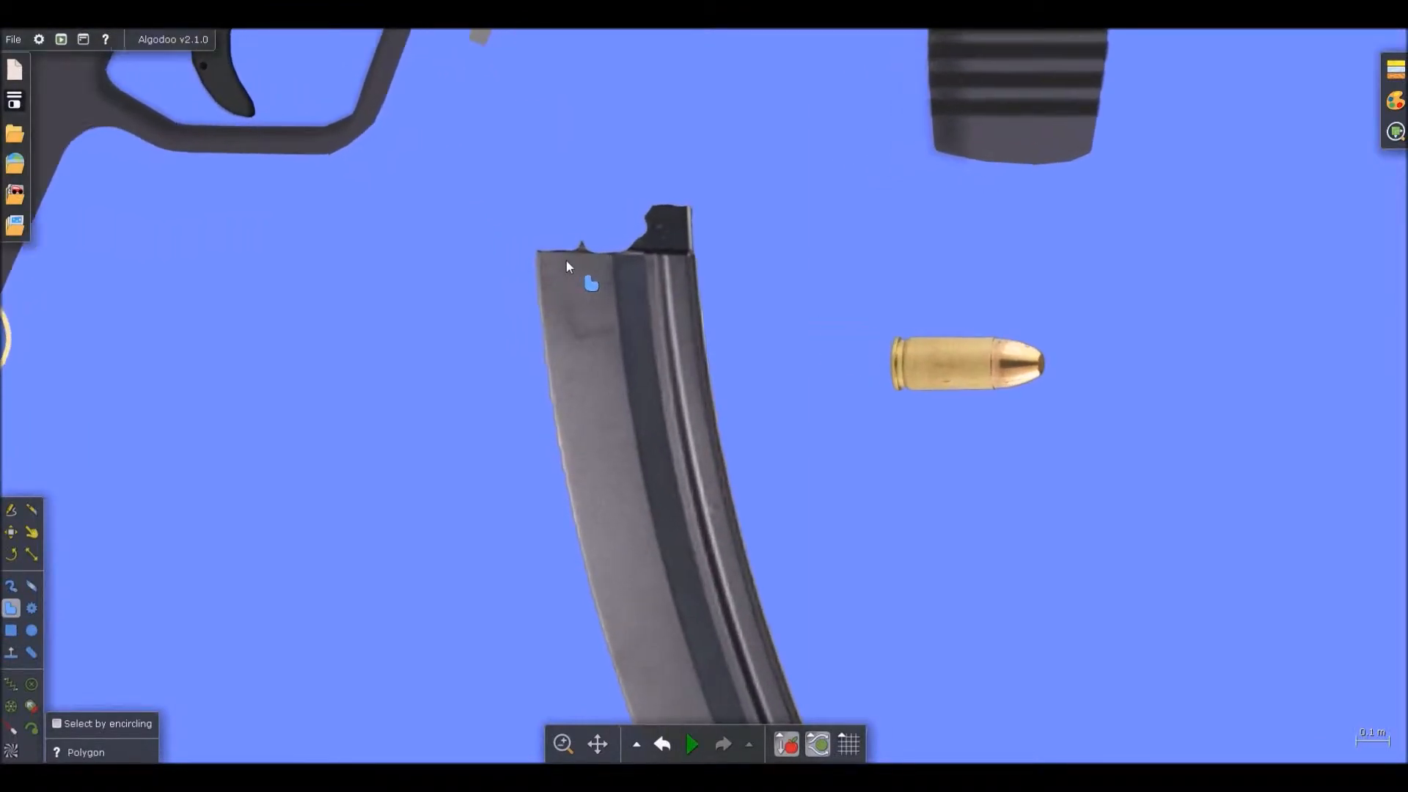
scroll(603, 249, "down", 3)
key("p")
scroll(853, 314, "up", 5)
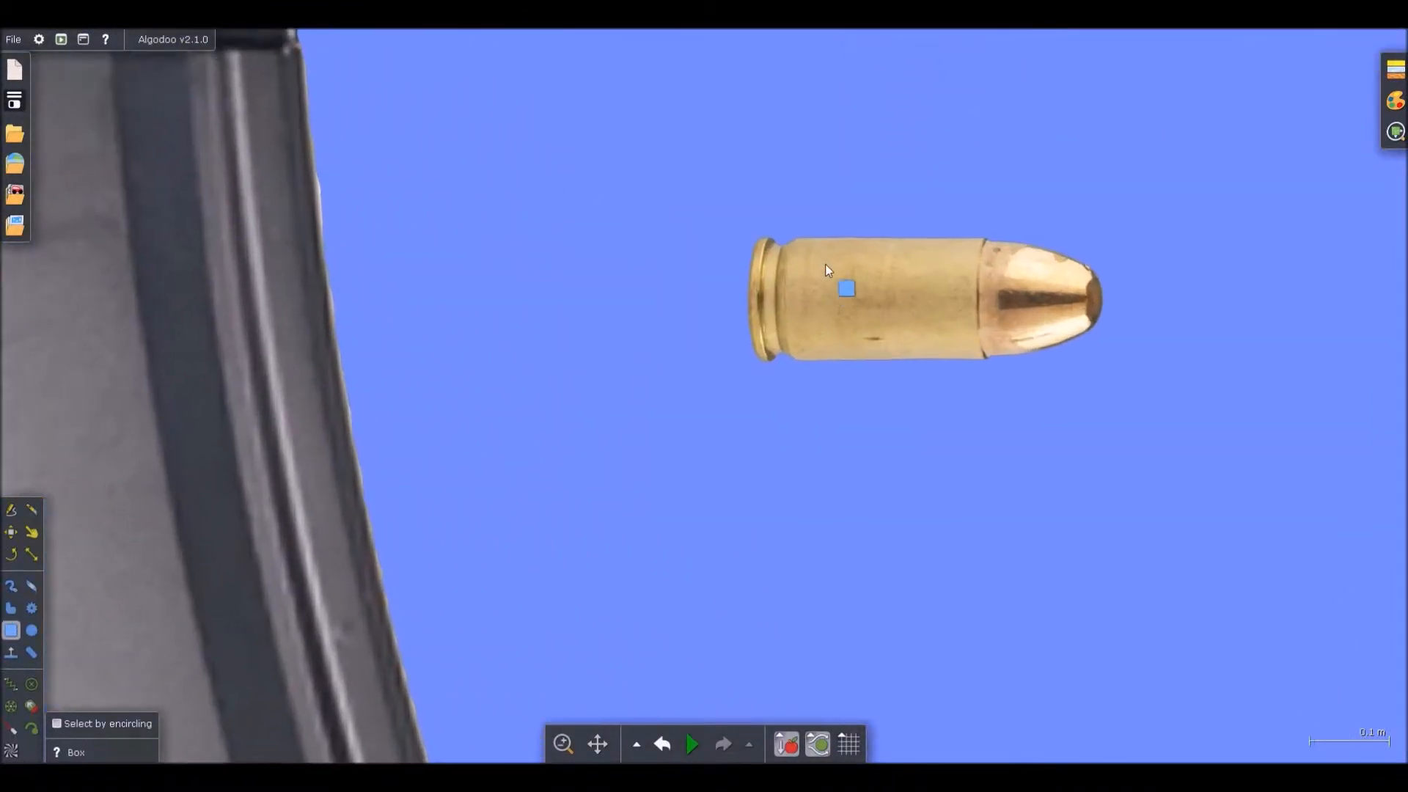
key("b")
scroll(712, 224, "up", 2)
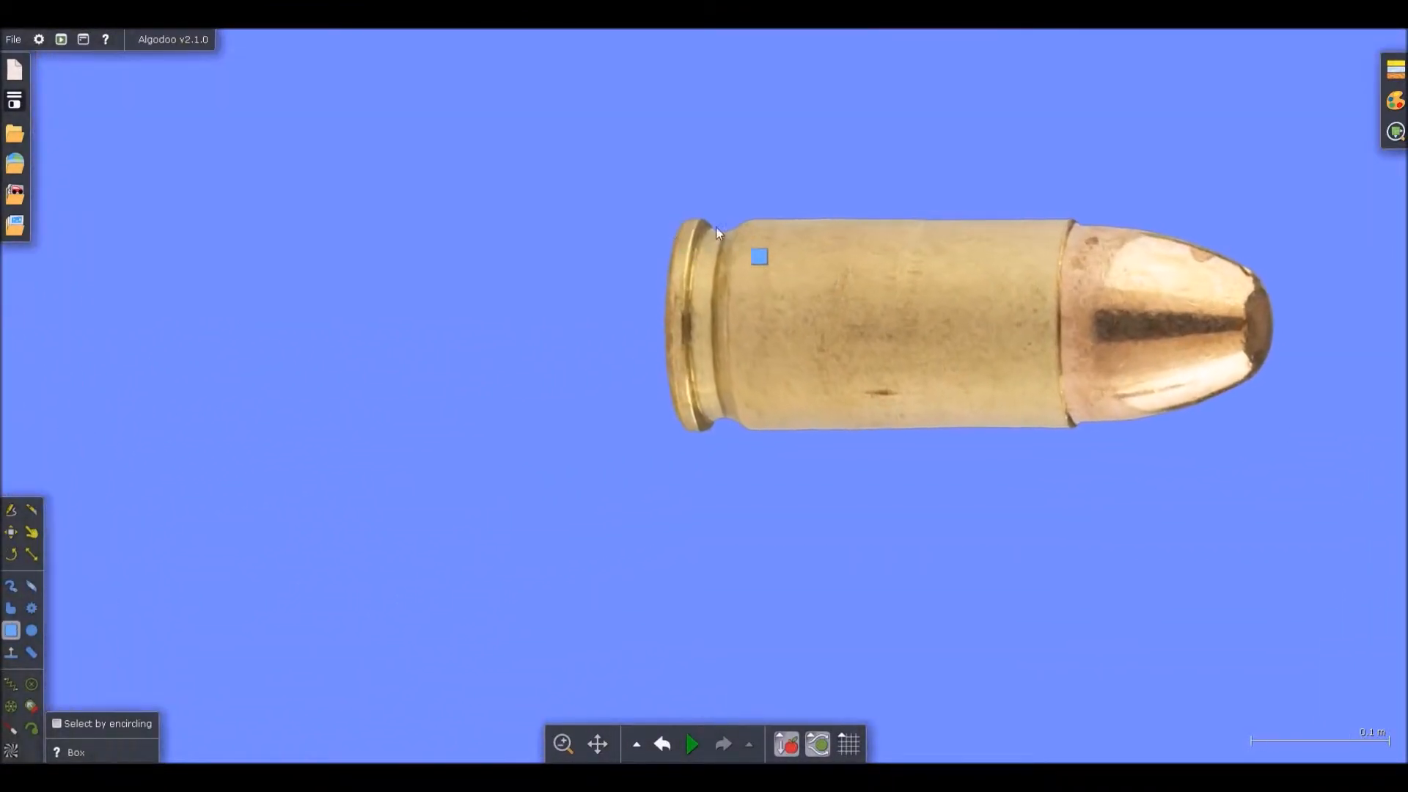
left_click_drag(707, 218, 685, 438)
Duplicate the rim box at the start of the casing body and widen the copy to where the bullet begins
left_click(702, 254)
left_click_drag(702, 254, 754, 277)
key("ctrl+z")
key("x")
left_click_drag(765, 325, 1079, 325)
key("b")
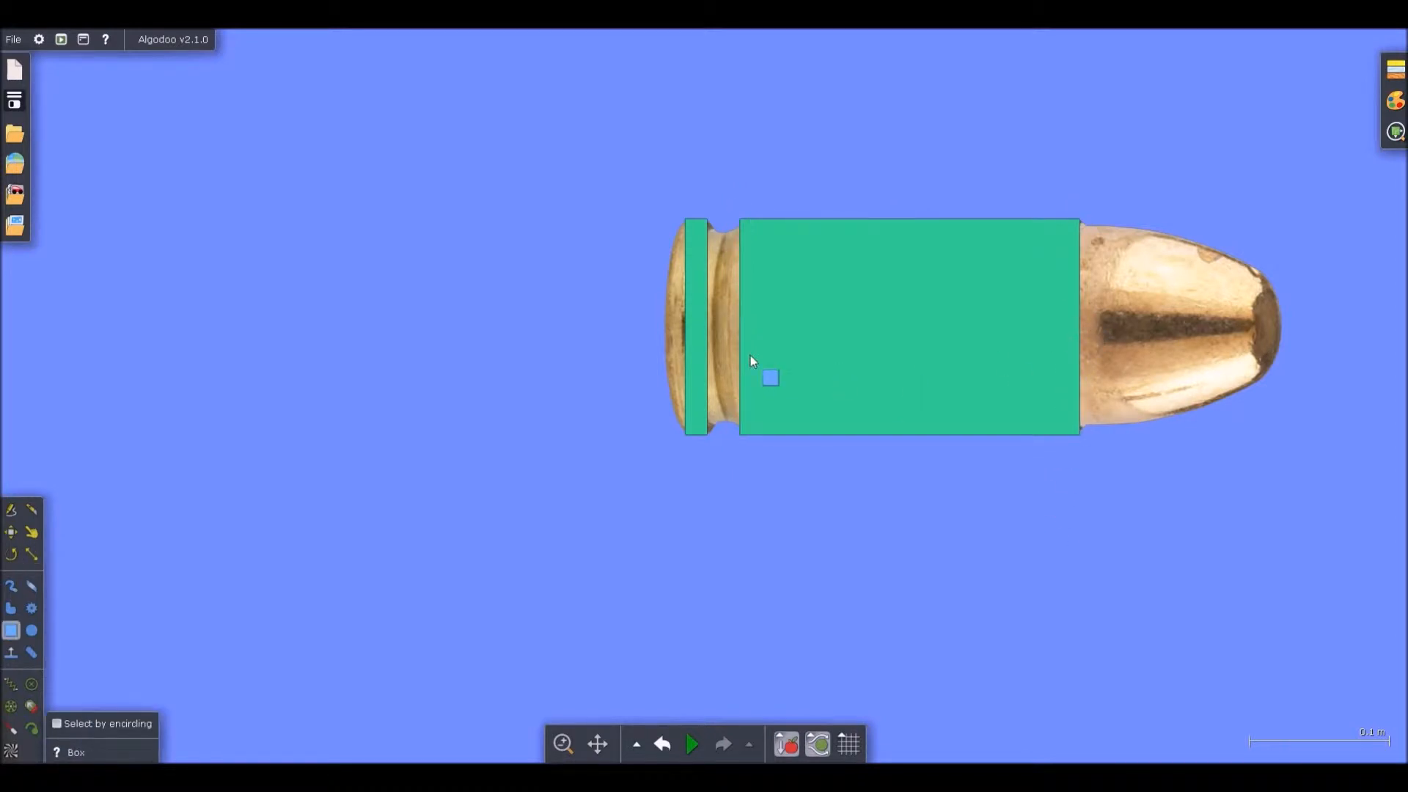
Draw a slightly shorter box over the extractor groove, filling the gap between the rim and body boxes
scroll(737, 396, "up", 2)
scroll(700, 437, "up", 3)
left_click_drag(702, 425, 787, 258)
left_click(714, 302)
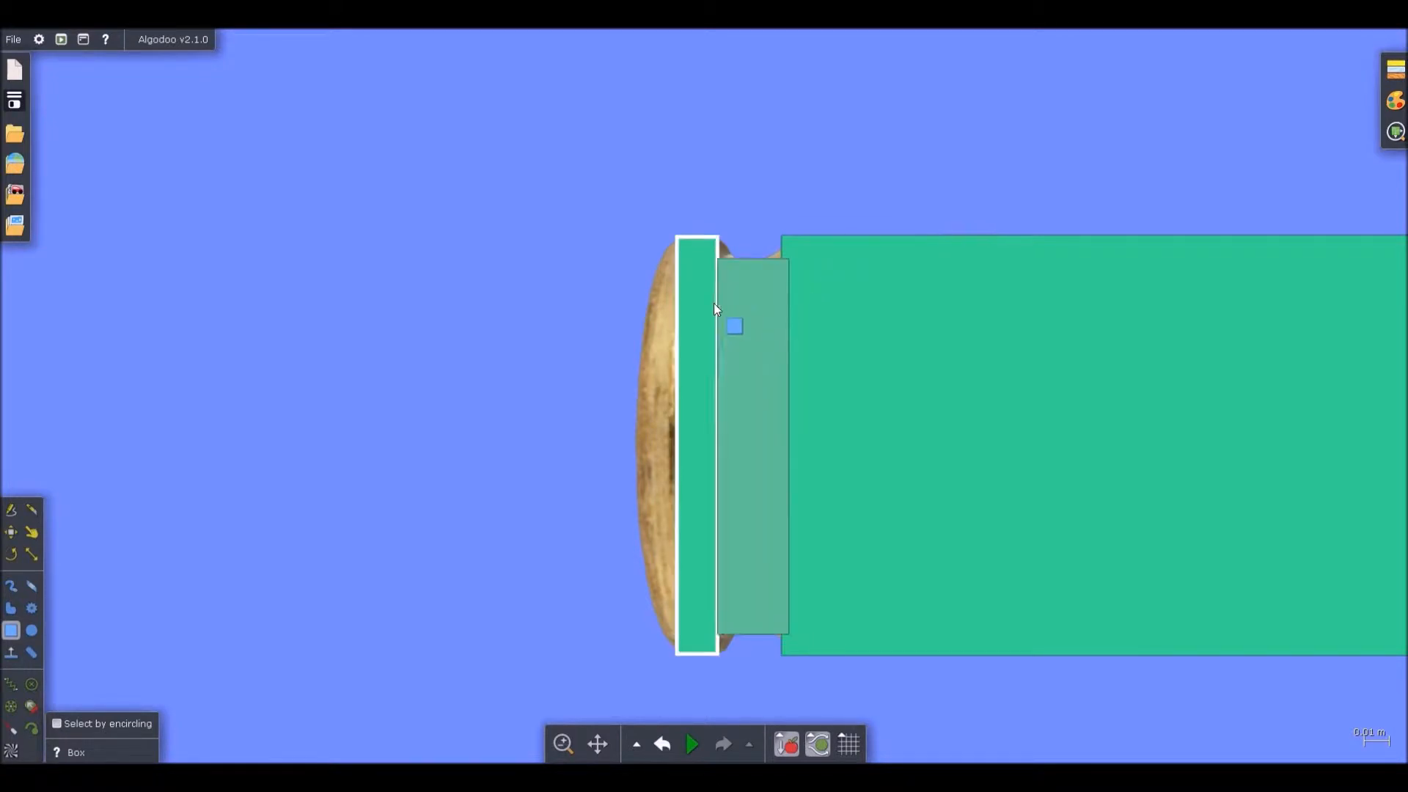
left_click(804, 279)
left_click(804, 214)
Select the rim, groove and body boxes and move them together straight below the cartridge image
scroll(652, 220, "down", 5)
left_click(692, 298)
left_click(671, 293, "shift")
left_click(776, 305, "shift")
left_click_drag(777, 305, 769, 532)
left_click(781, 429)
scroll(740, 440, "down", 5)
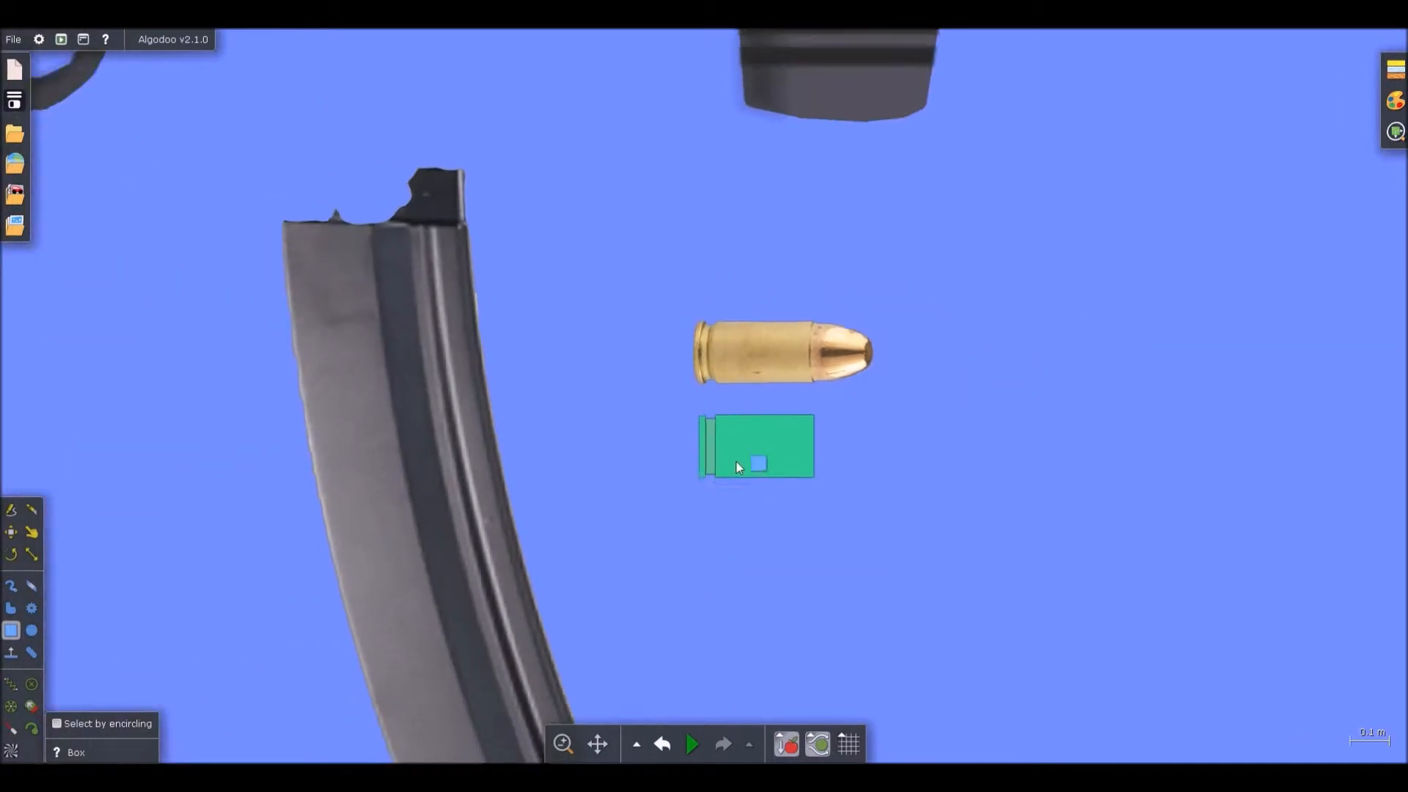
Widen the rim box slightly on its outer side
scroll(733, 460, "up", 8)
left_click(644, 386)
key("x")
scroll(645, 388, "up", 2)
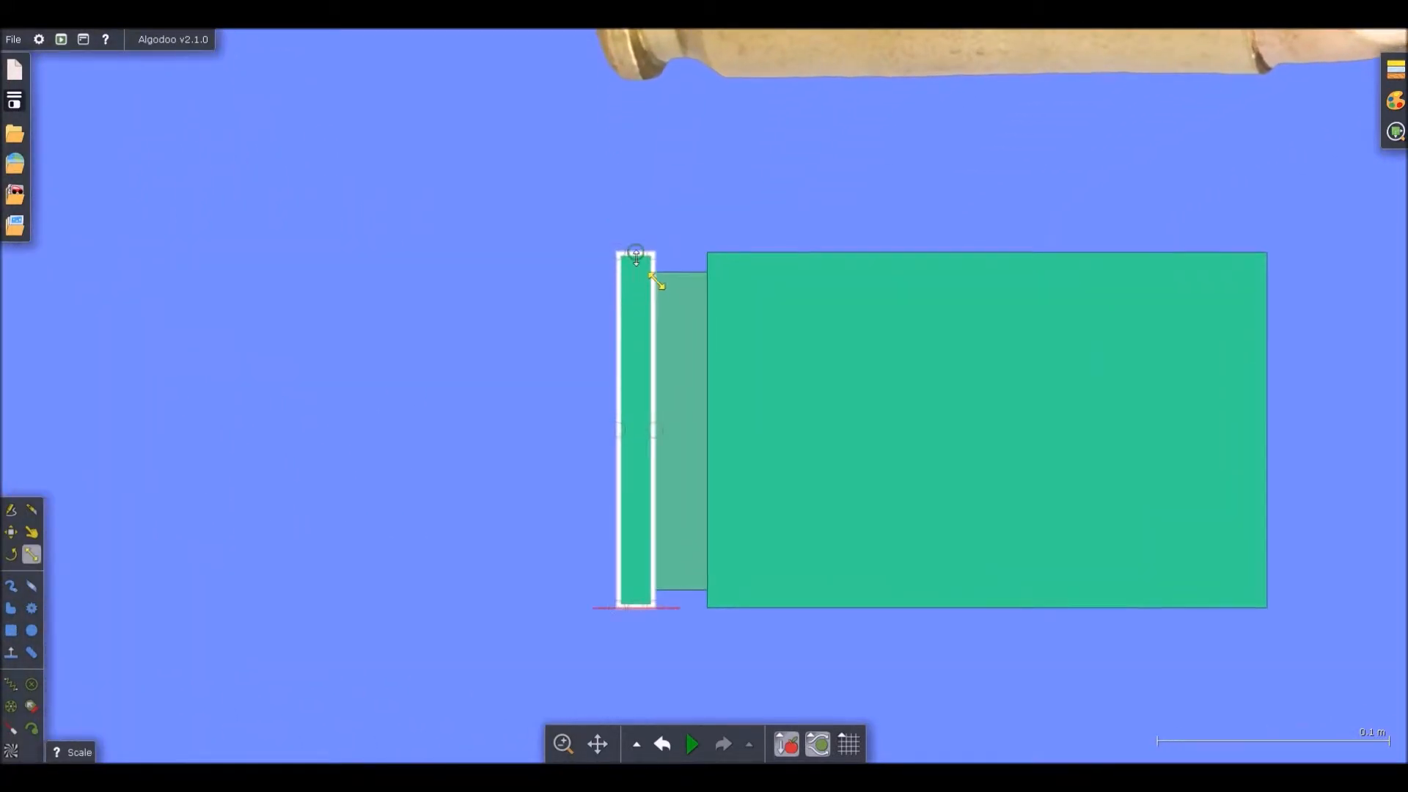
left_click_drag(619, 431, 610, 432)
left_click(540, 490)
Select all three casing boxes and change their colour to yellow with a hue of 55
key("b")
key("ctrl+a")
right_click(768, 434)
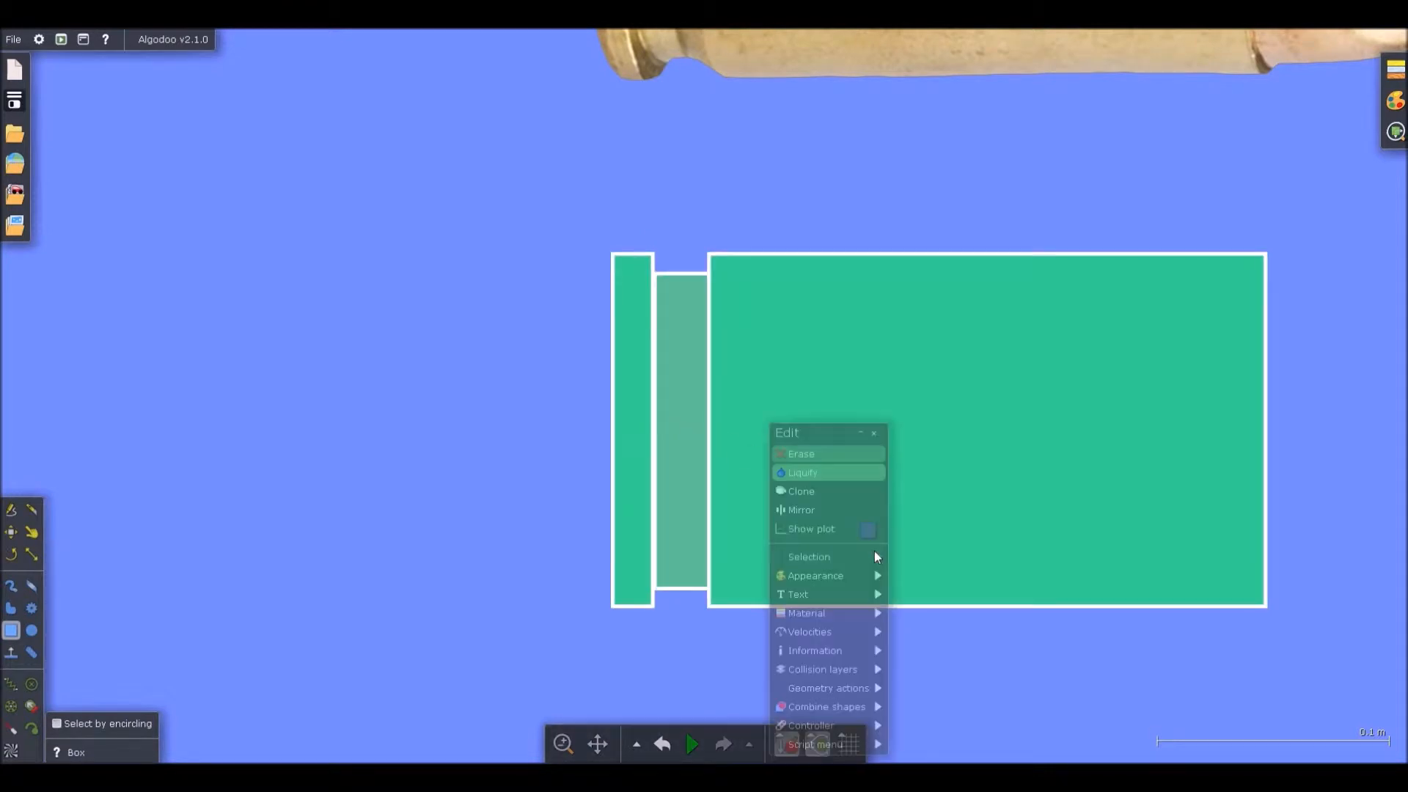
mouse_move(851, 579)
left_click(946, 566)
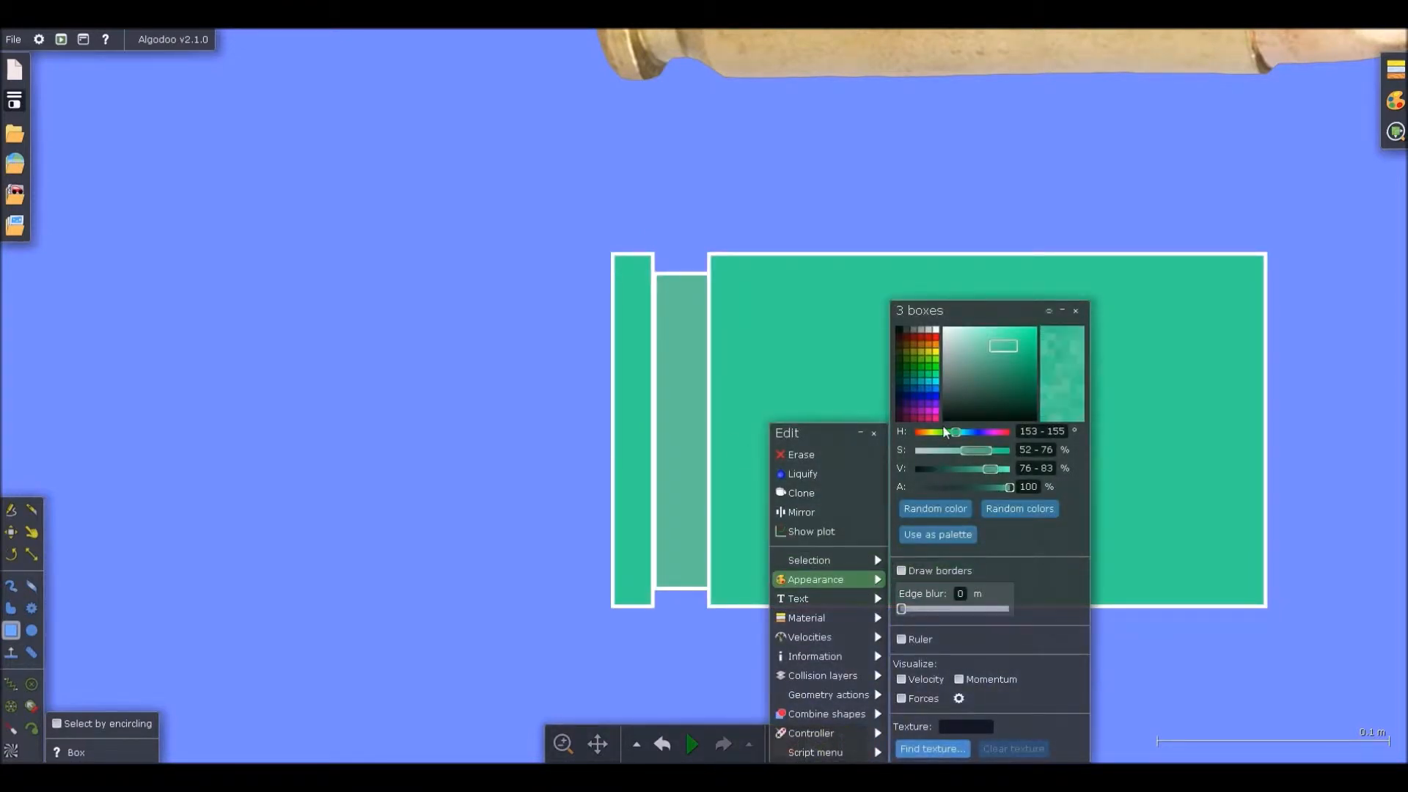
left_click(929, 432)
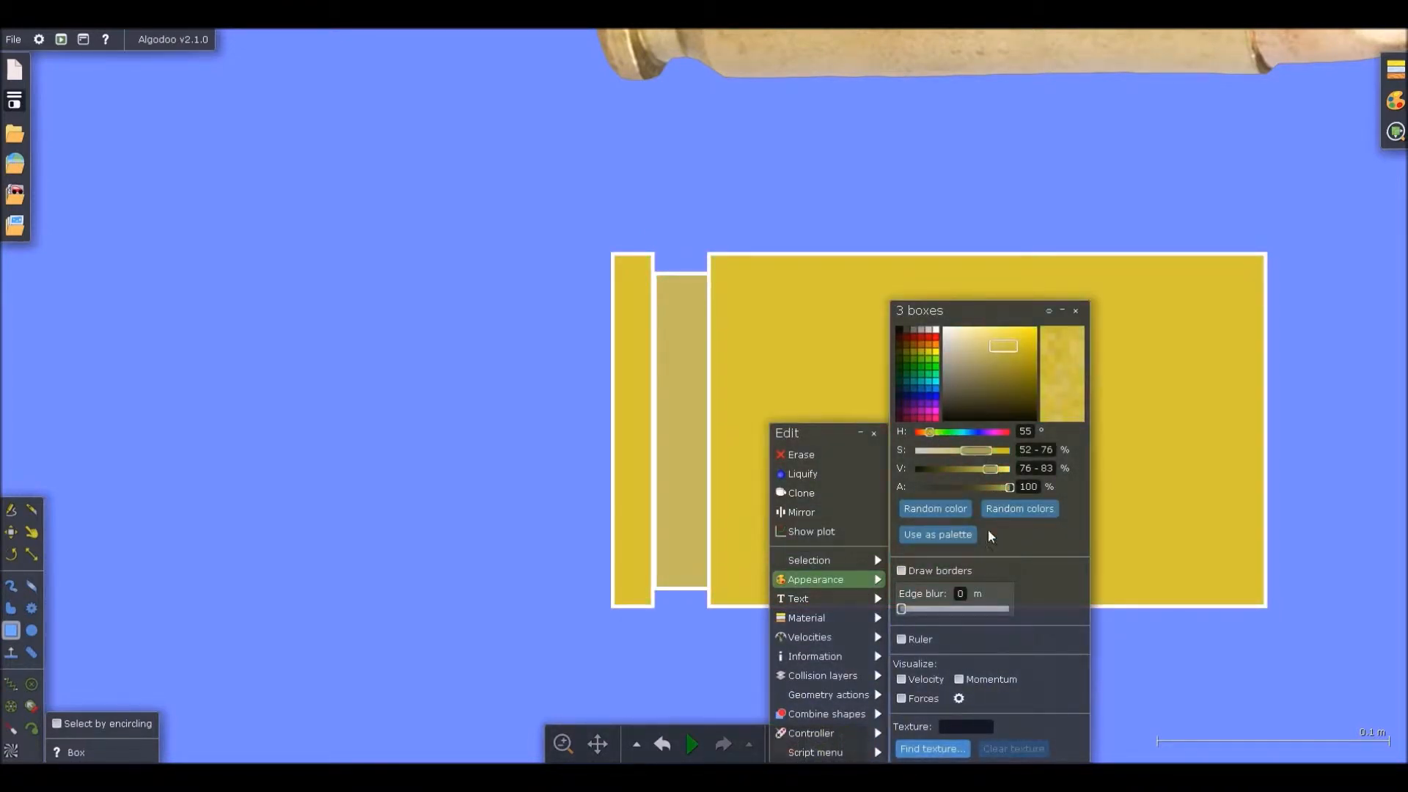
Apply the gradient 2.png texture to the three casing boxes and reselect them
left_click(931, 749)
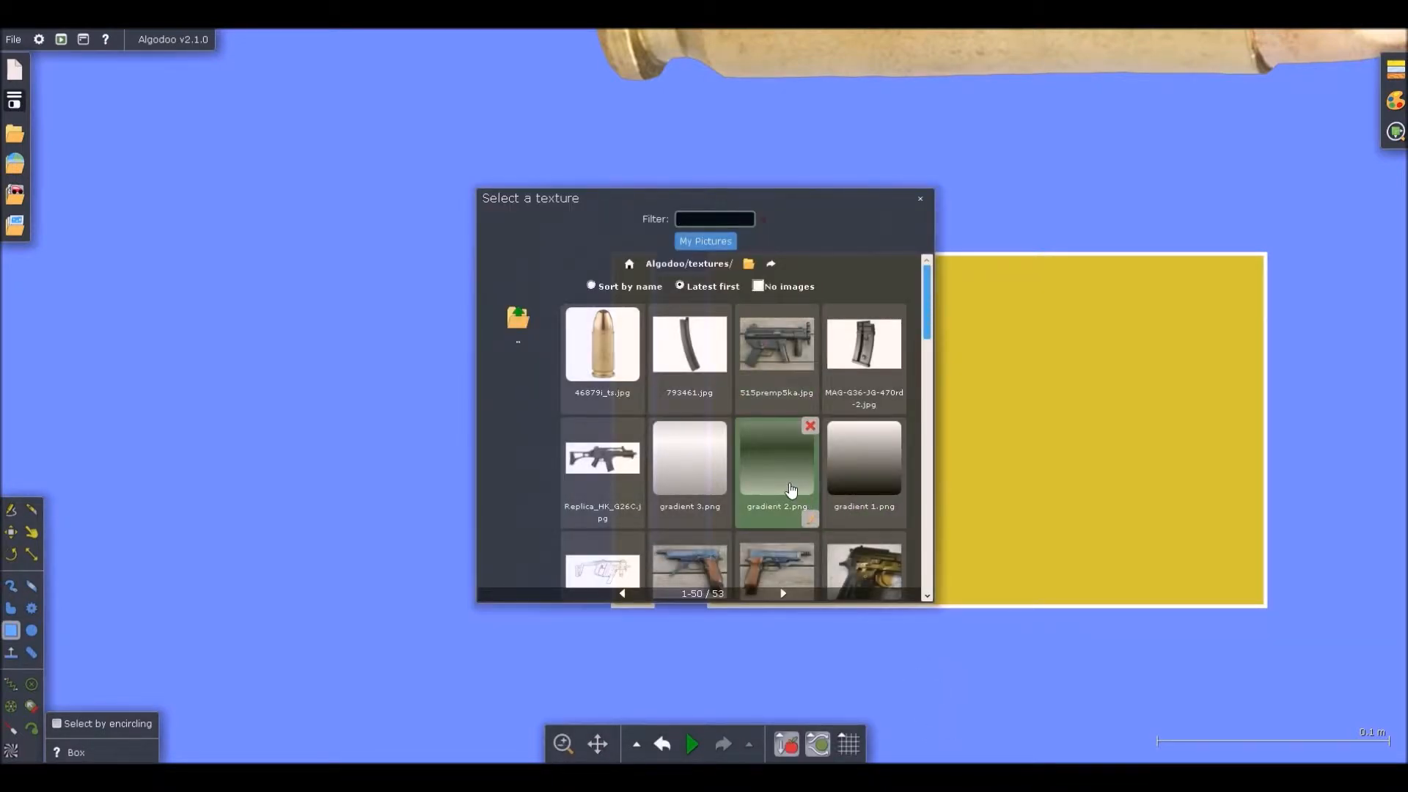
left_click(791, 490)
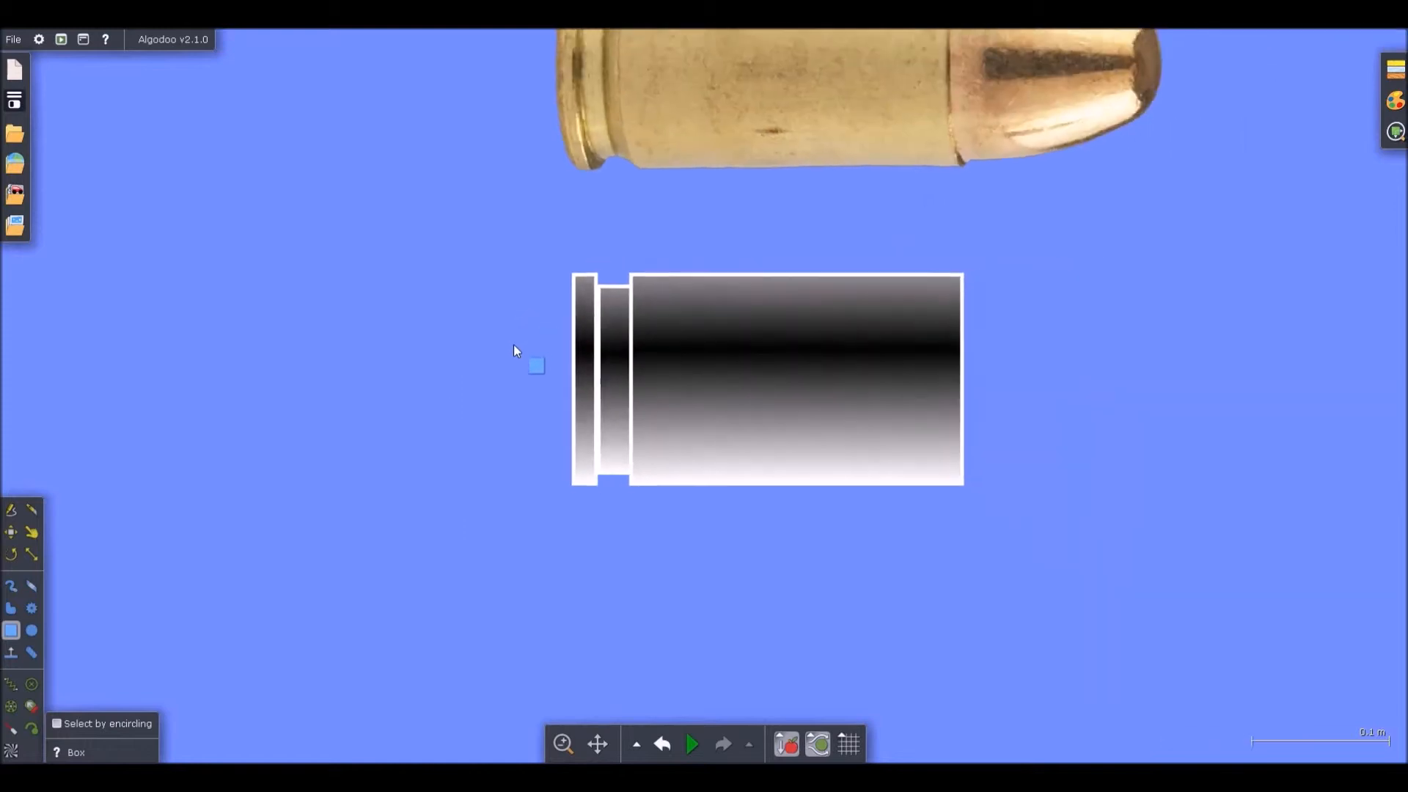
left_click(671, 390)
left_click(608, 398, "shift")
left_click(583, 399, "shift")
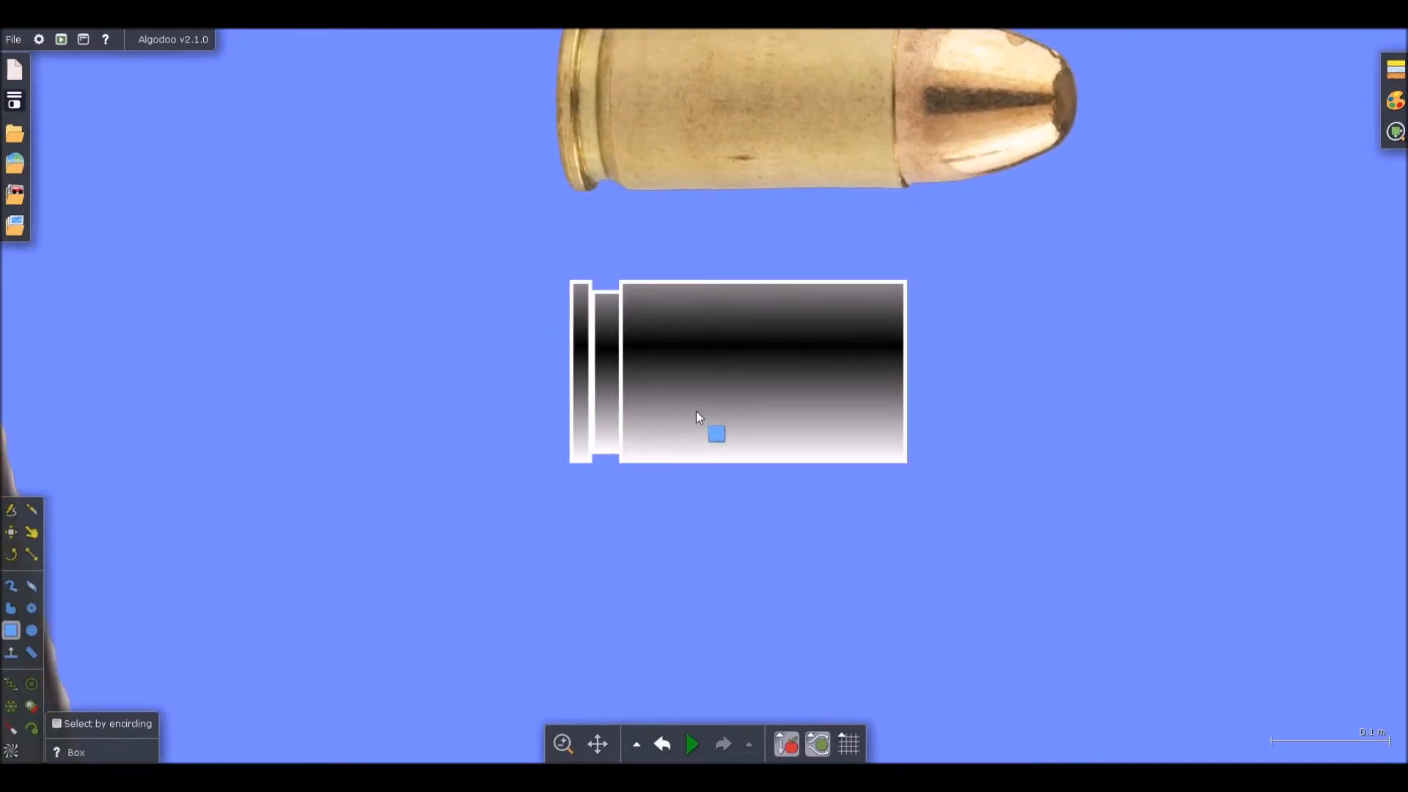
Rescale and shift the gradient texture on the three casing boxes with the Texture tool
key("x")
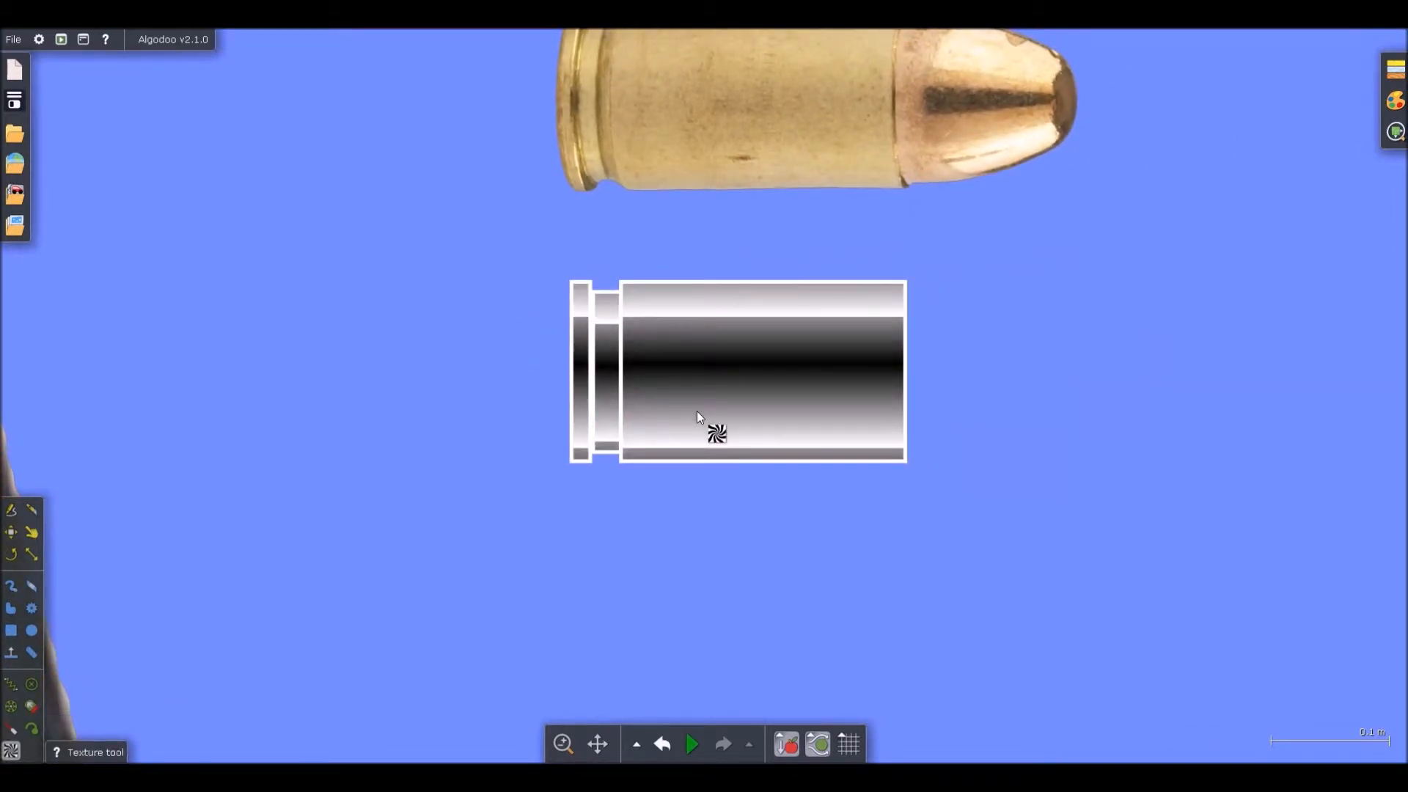
scroll(697, 410, "down", 4)
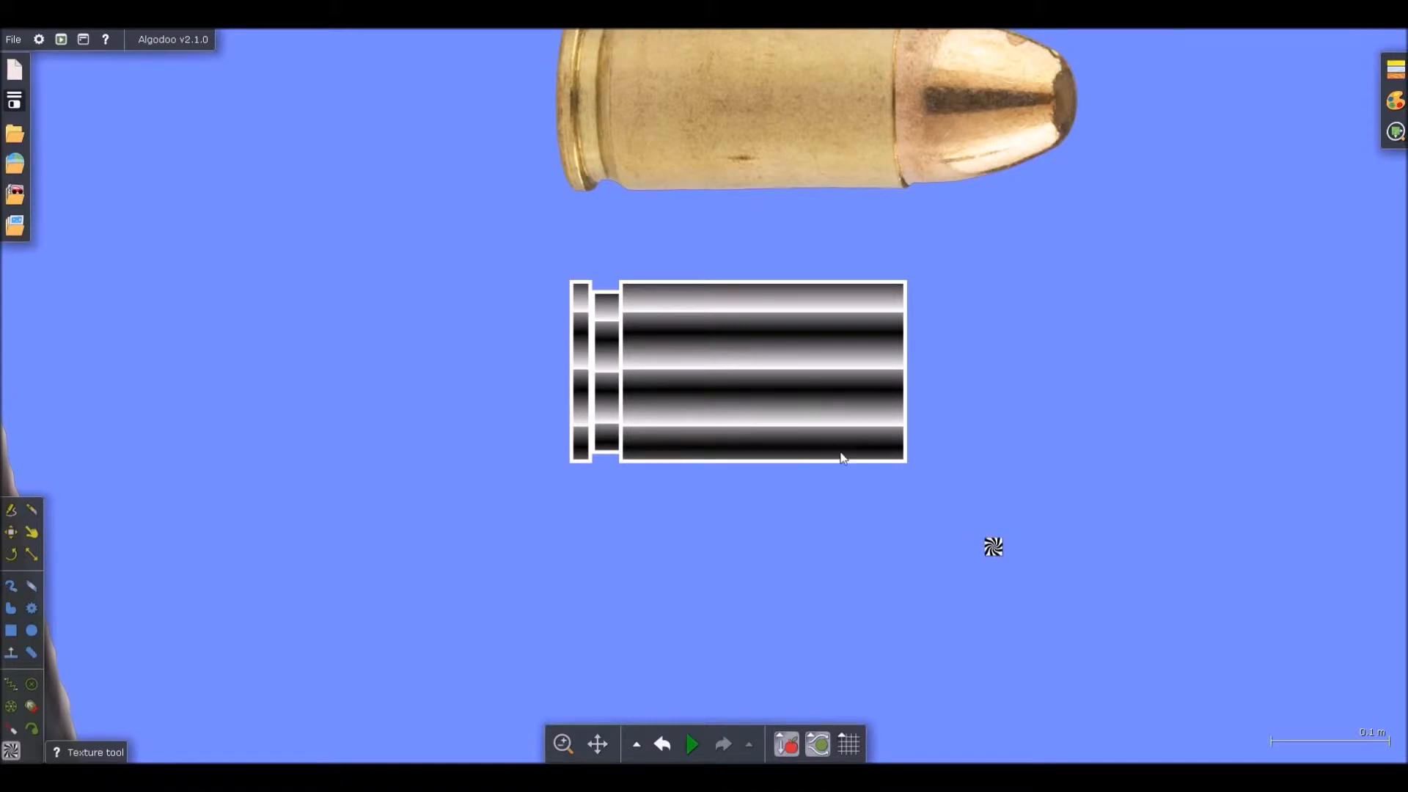
scroll(769, 413, "up", 6)
mouse_move(754, 399)
left_mouse_down()
mouse_move(757, 569)
mouse_move(727, 361)
mouse_move(730, 396)
left_mouse_up()
scroll(731, 392, "down", 2)
Replace the texture of the three casing boxes with gradient 1.png
right_click(734, 391)
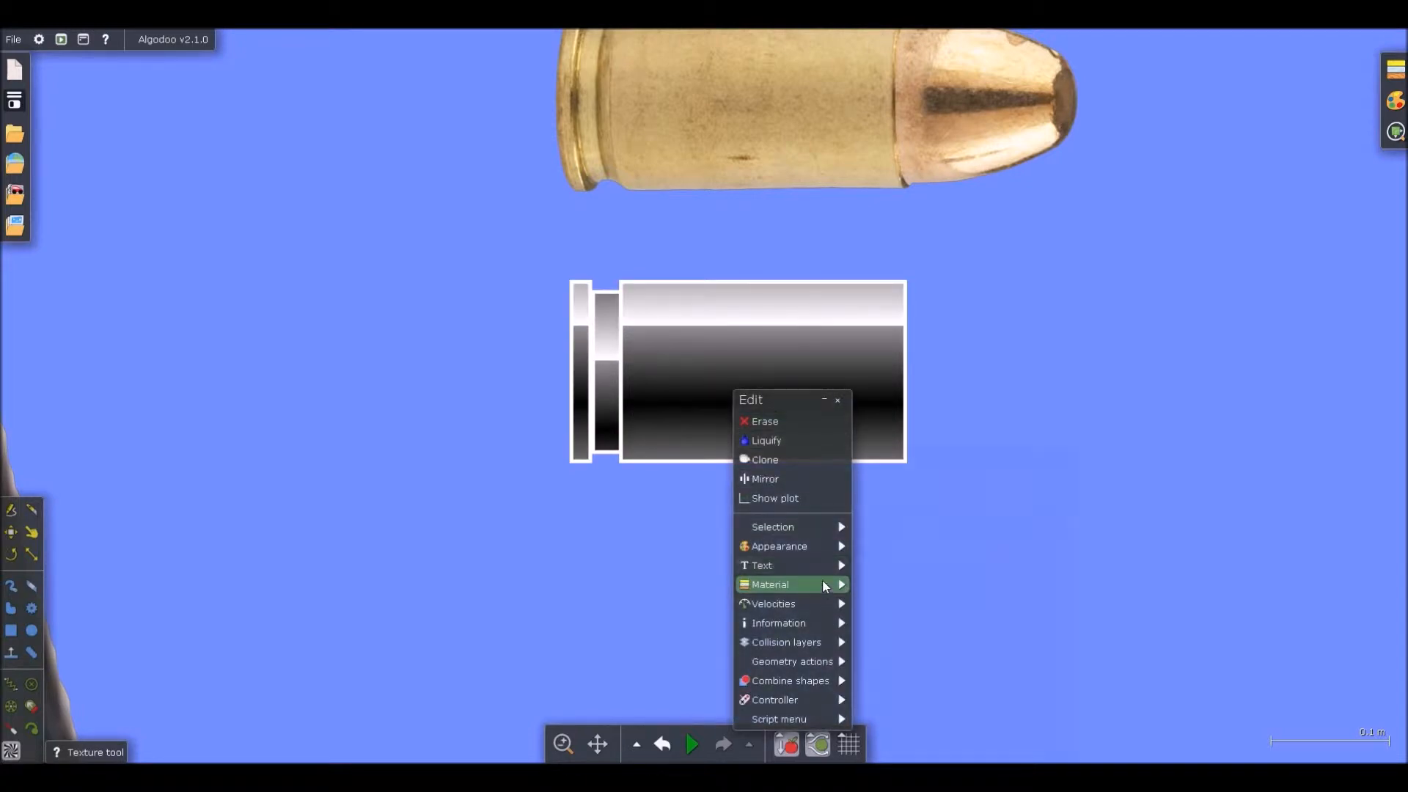
mouse_move(815, 548)
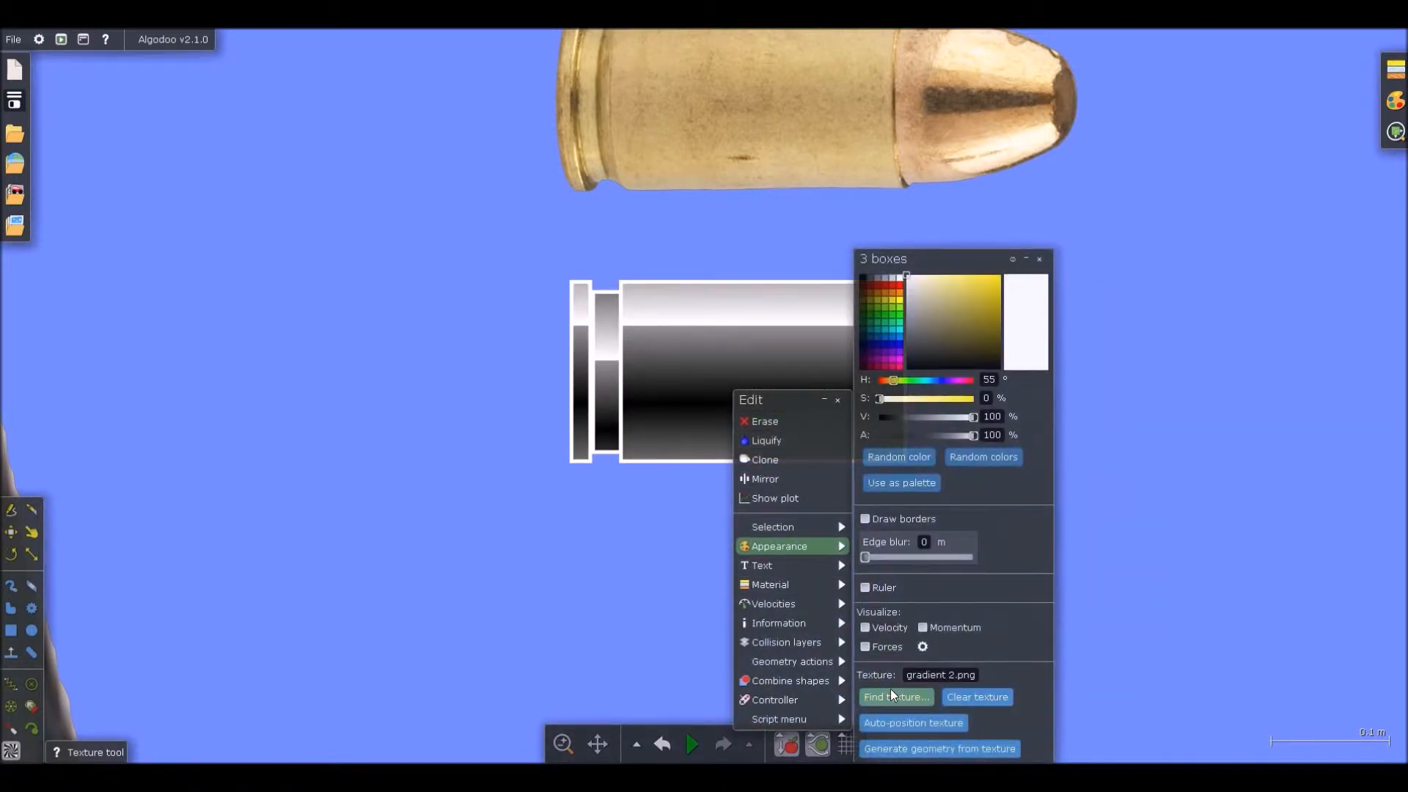
left_click(890, 691)
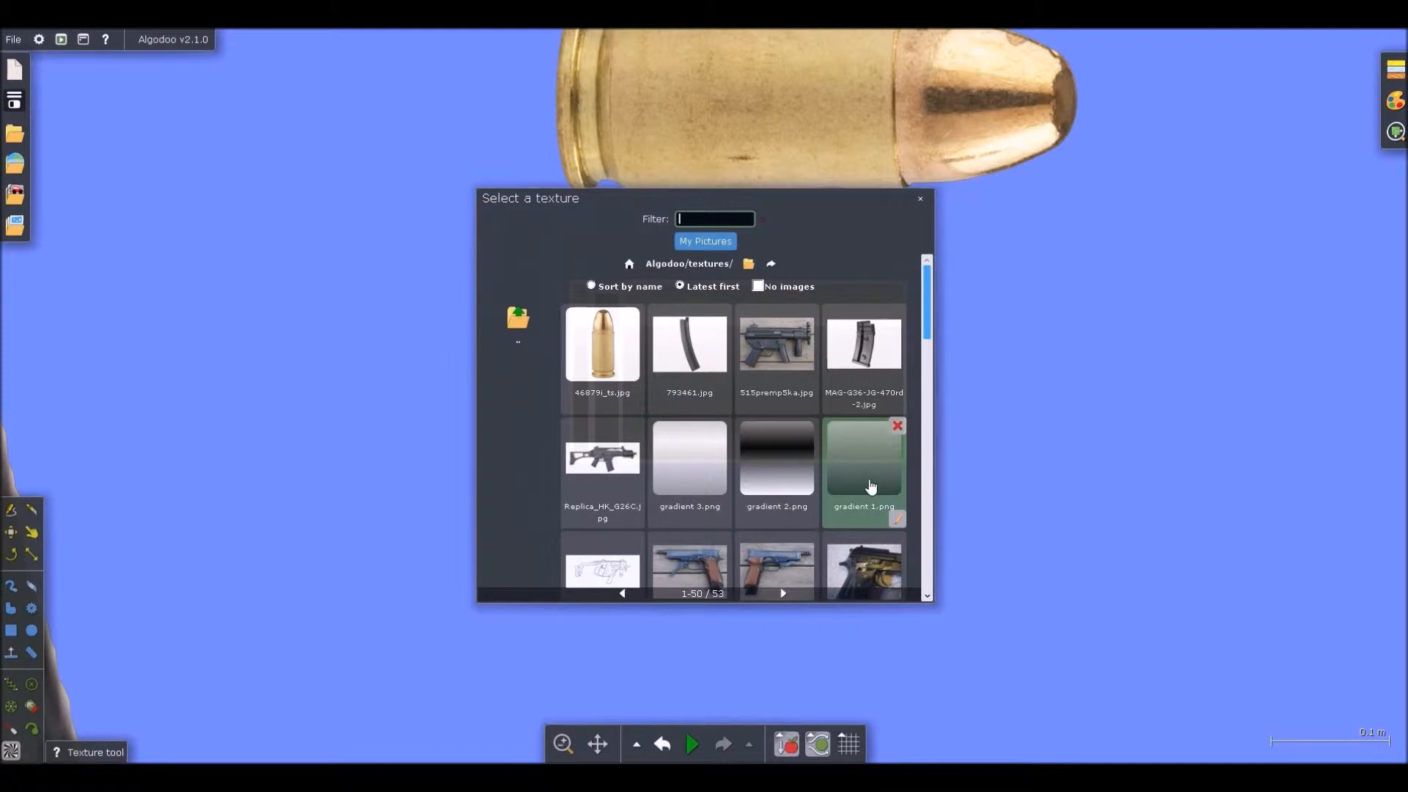
left_click(871, 486)
scroll(736, 387, "up", 1)
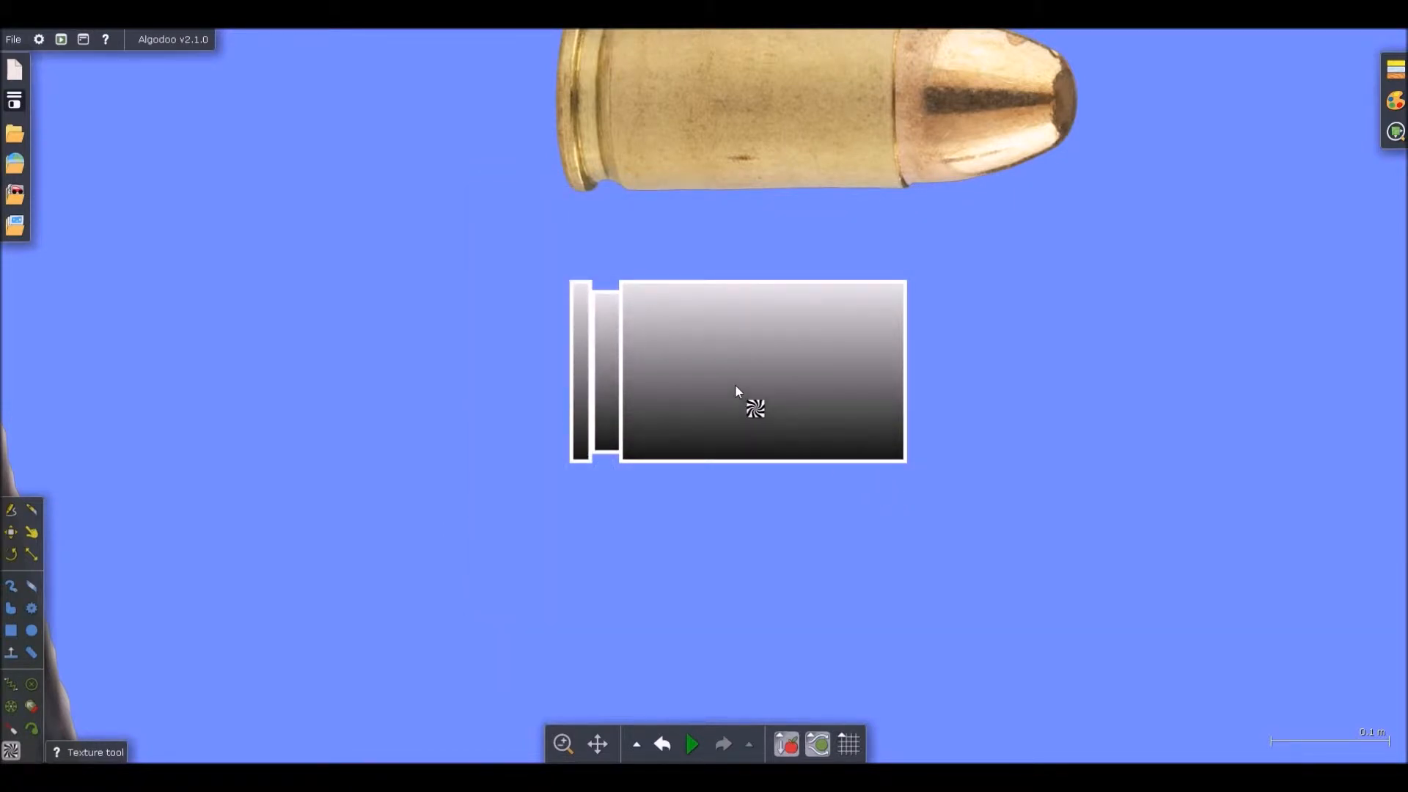
Apply the gradient 3.png texture to the three casing boxes
right_click(734, 381)
mouse_move(812, 531)
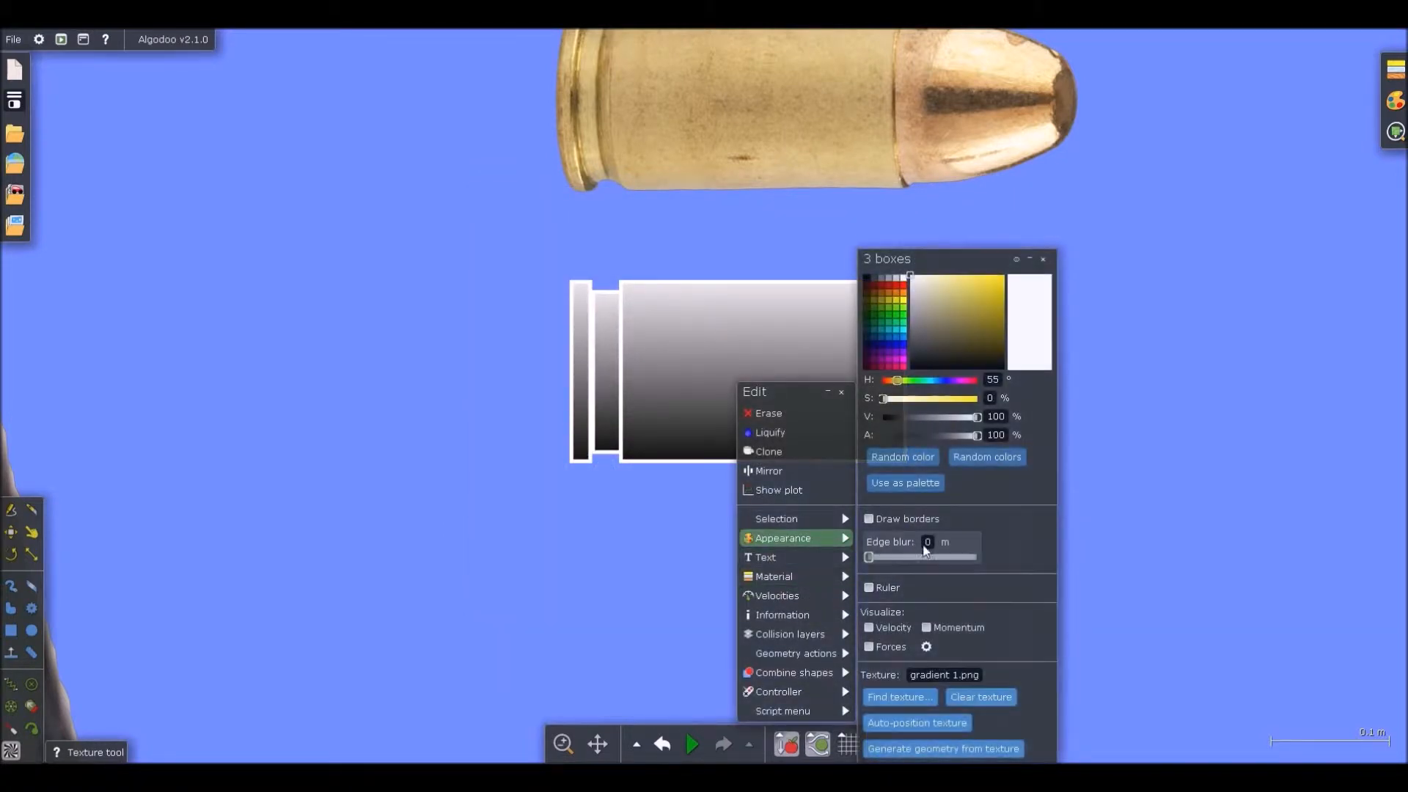
left_click(913, 701)
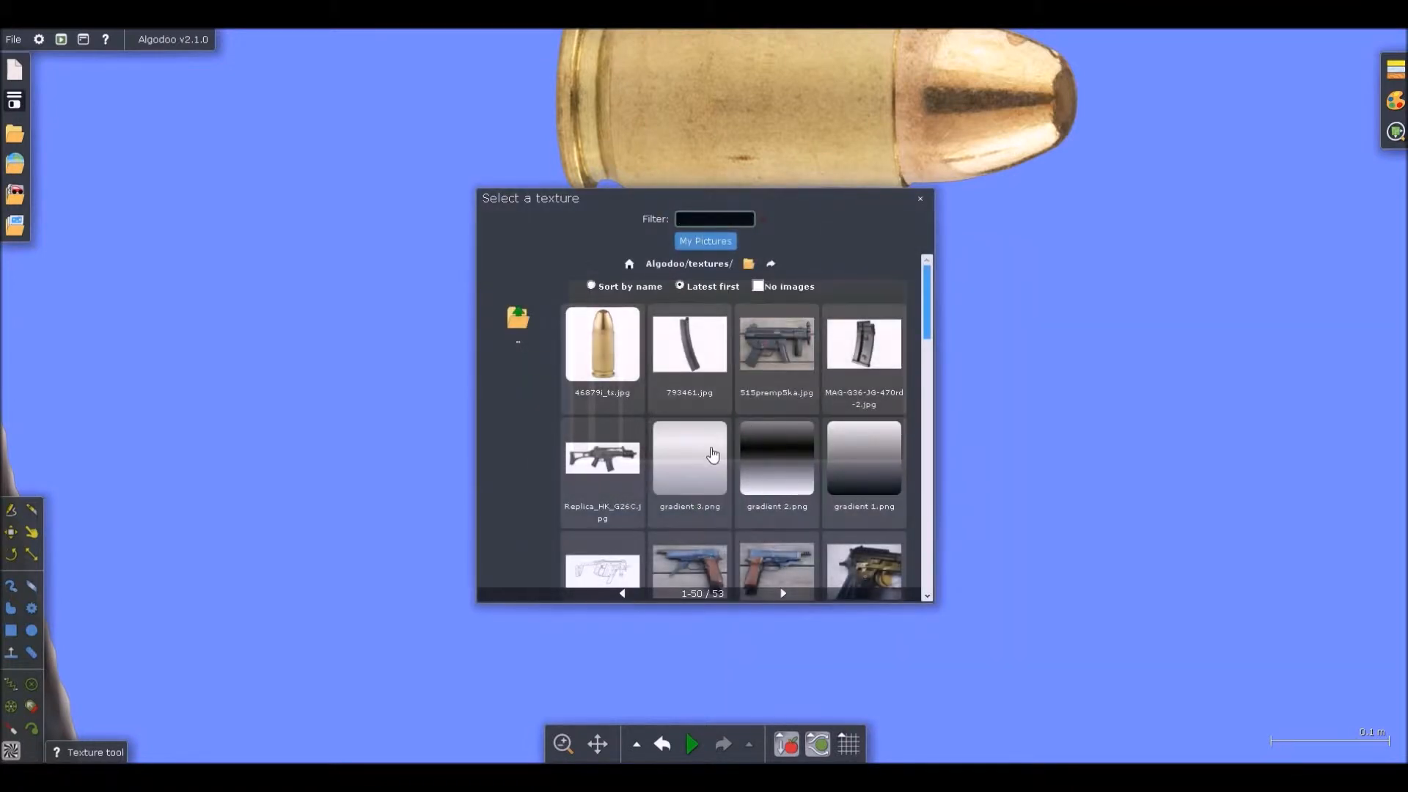
left_click(697, 463)
Tint the three casing boxes brass by setting their saturation to 100% and value to 79%
right_click(707, 368)
mouse_move(810, 522)
left_click_drag(933, 401, 1010, 410)
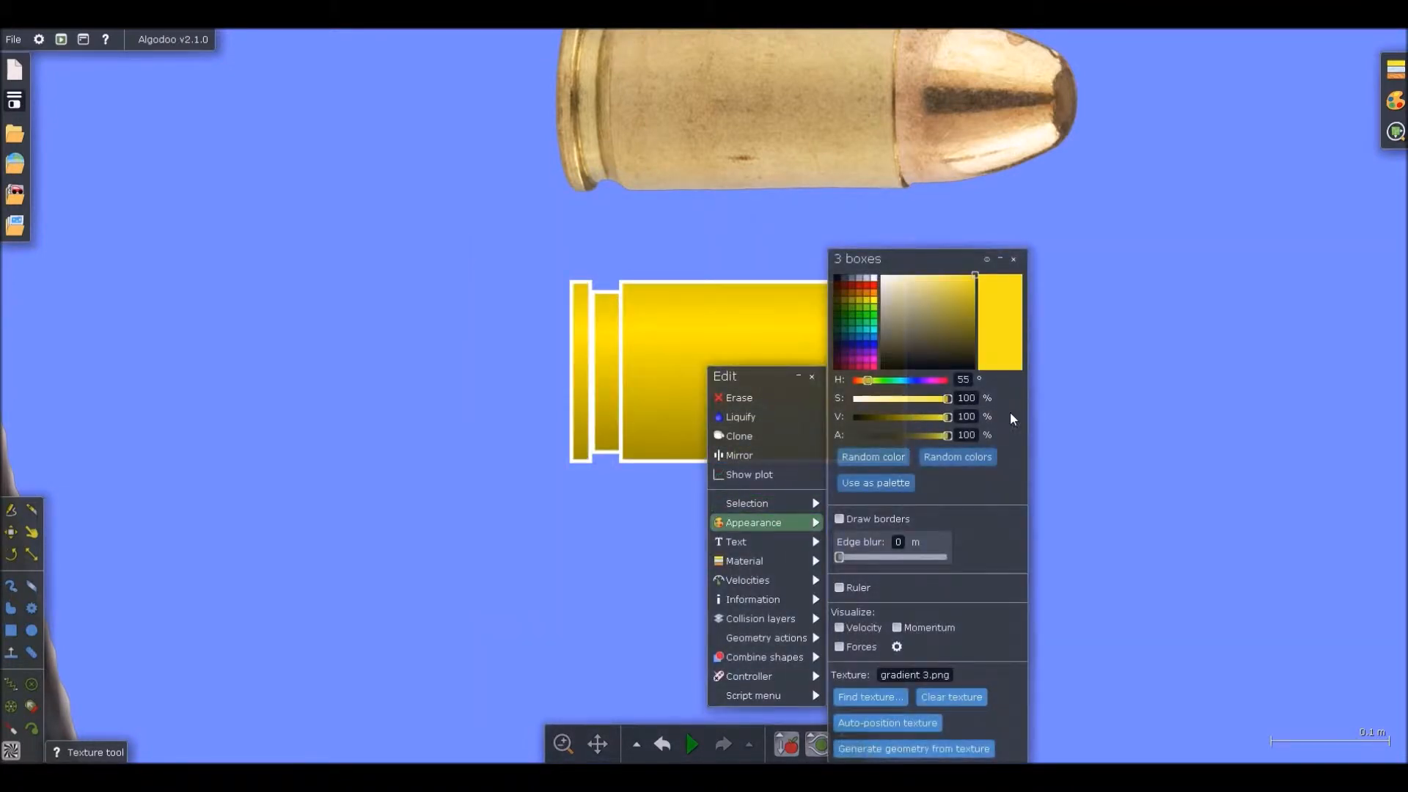
left_click(921, 419)
left_click_drag(921, 419, 927, 420)
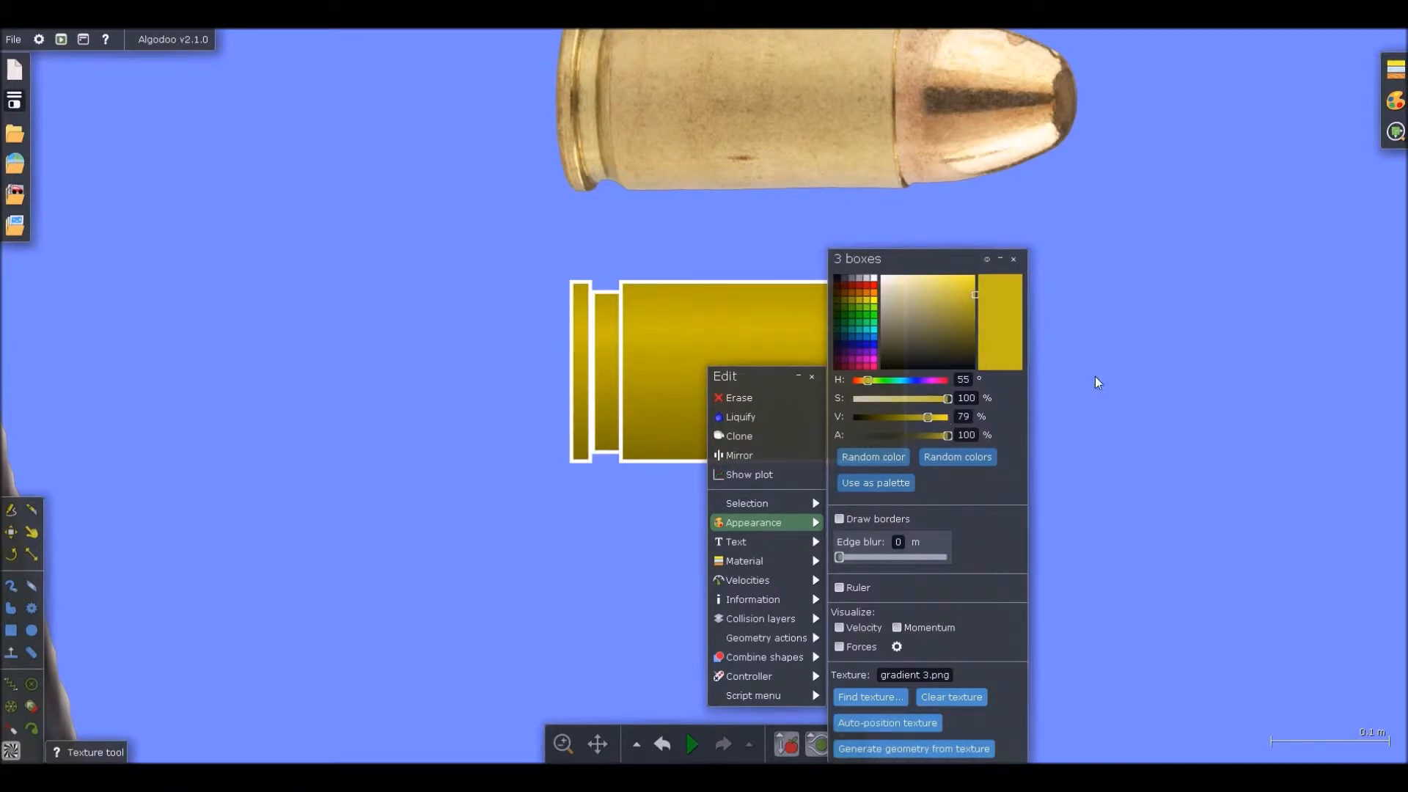
left_click(1086, 387)
Darken the groove box between the rim and the body by lowering its colour value
scroll(676, 330, "down", 4)
key("b")
scroll(627, 336, "up", 2)
right_click(627, 336)
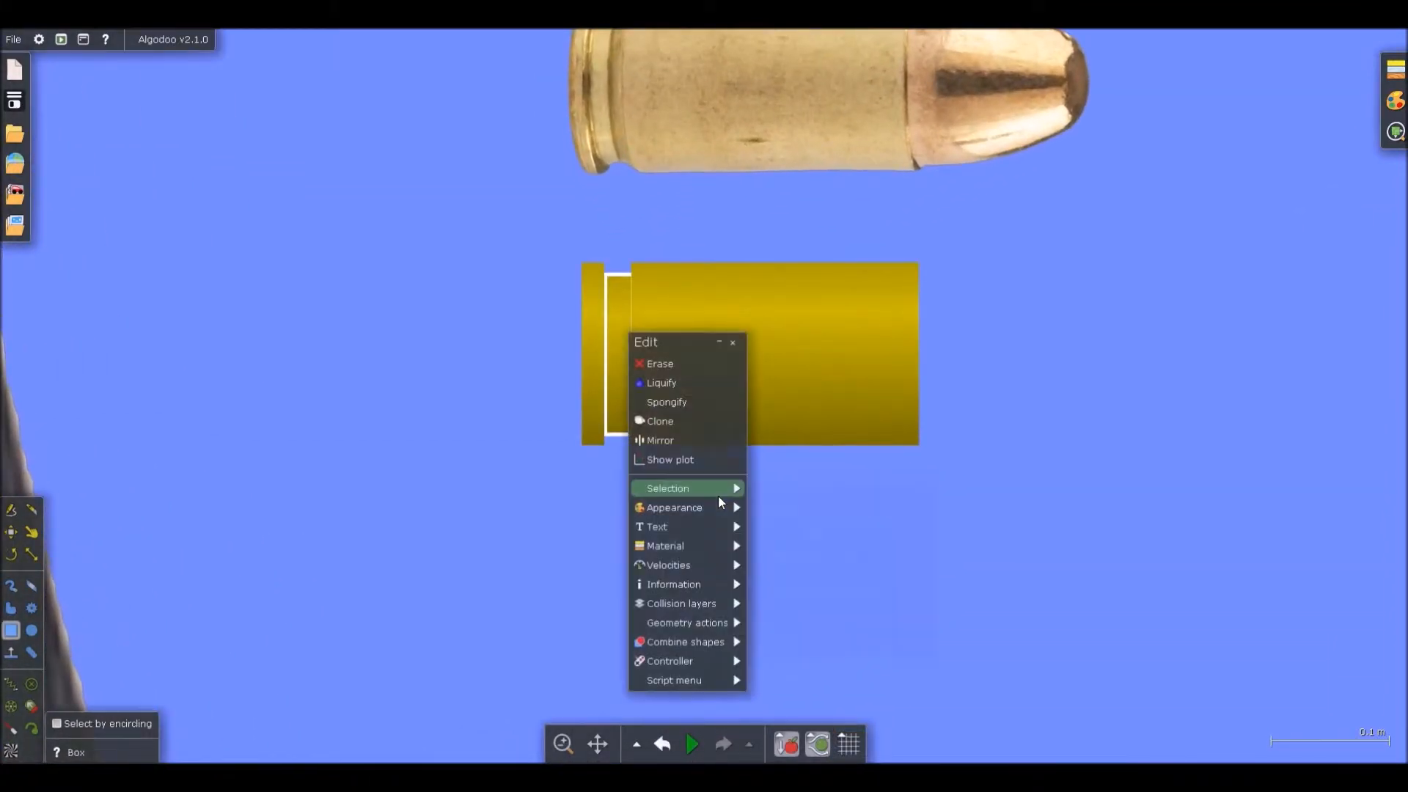
mouse_move(708, 507)
left_click_drag(843, 417, 835, 418)
left_click(999, 400)
scroll(568, 333, "down", 4)
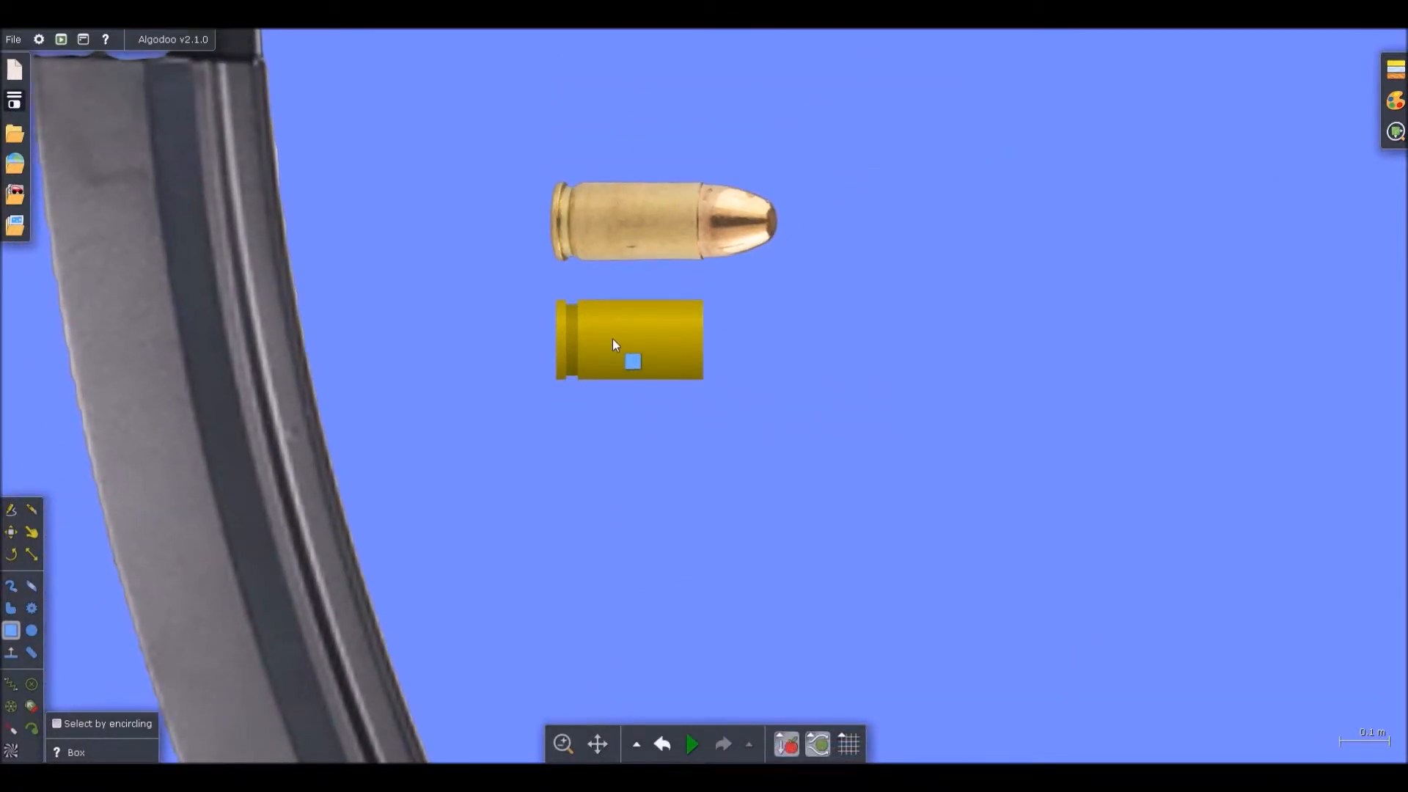
Chamfer the two groove-side corners of the casing body with the Knife
scroll(613, 339, "up", 2)
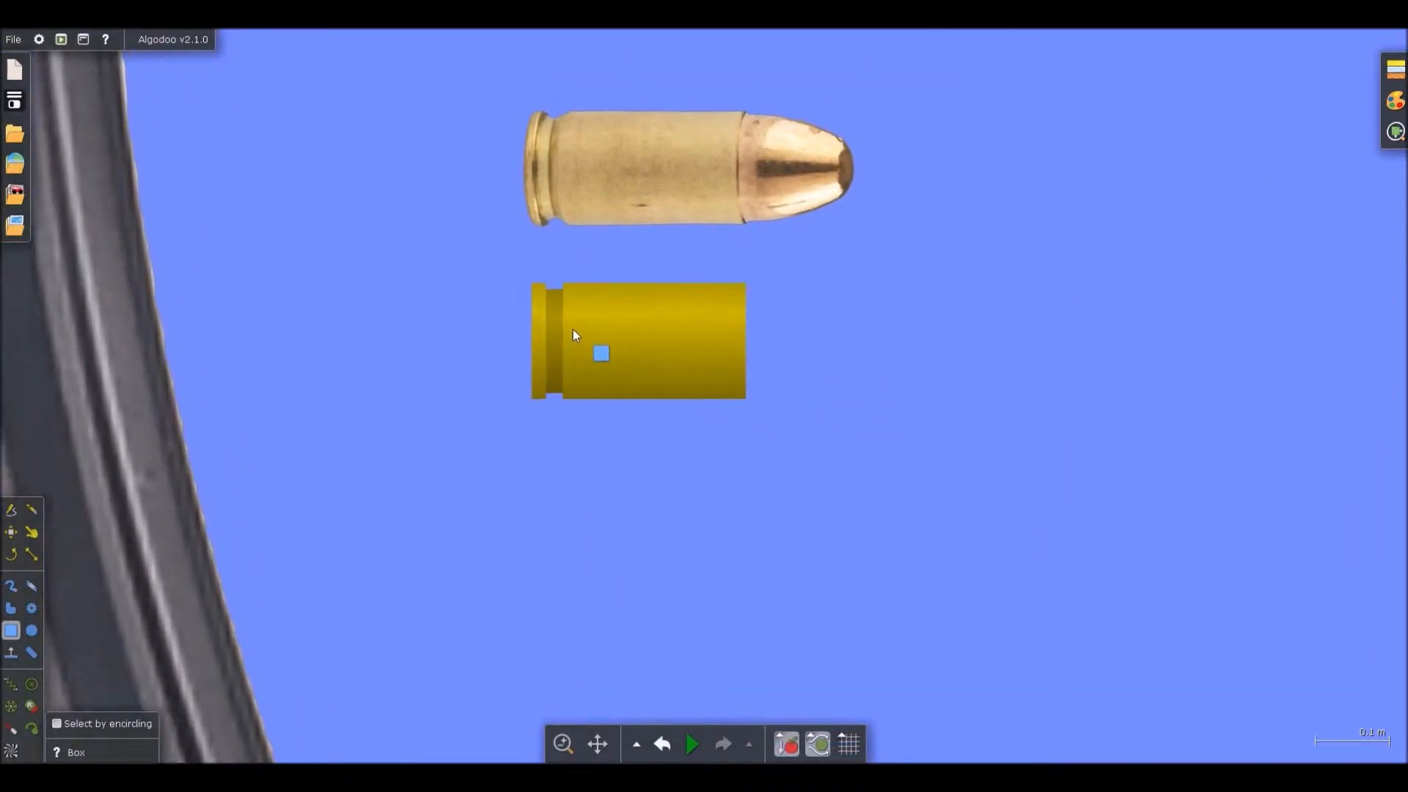
scroll(572, 308, "up", 4)
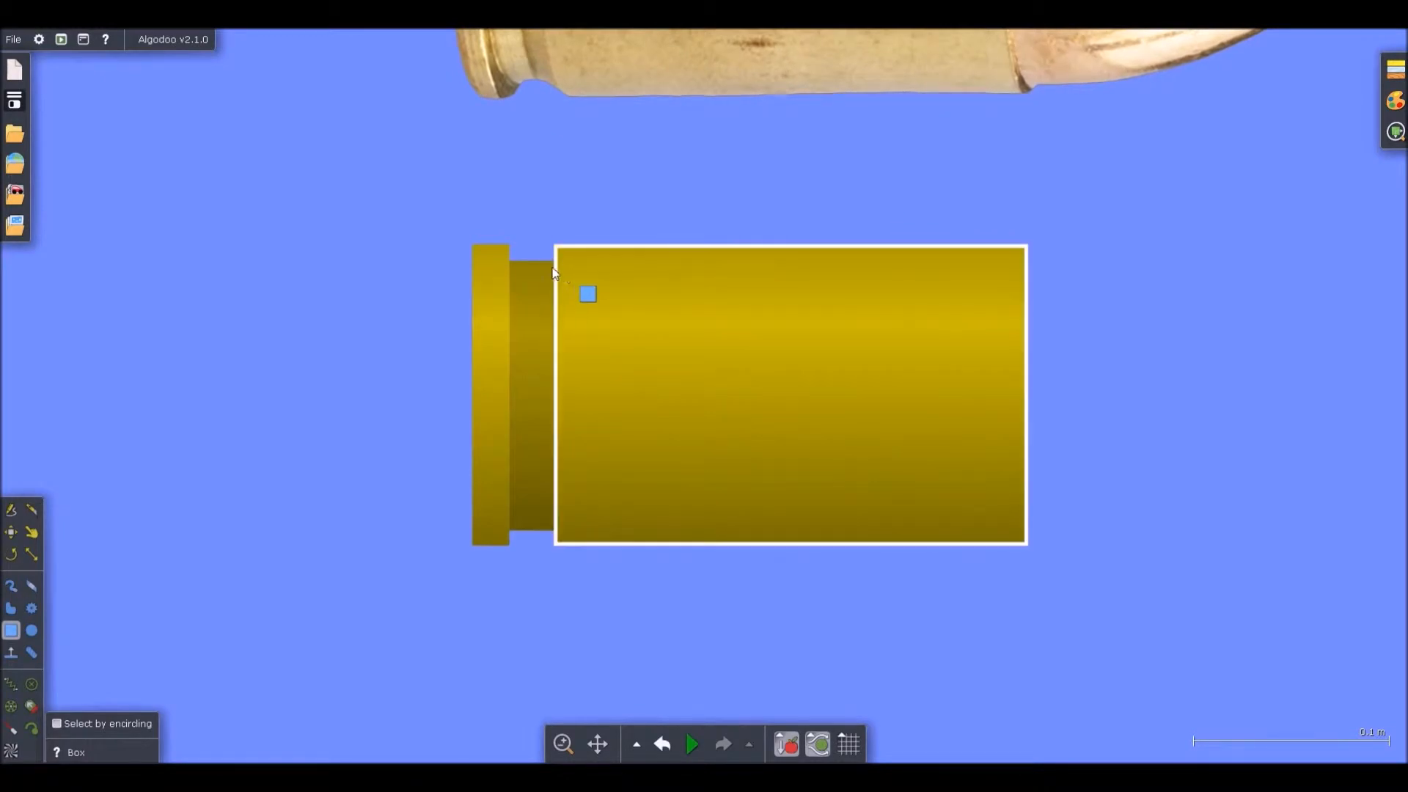
scroll(553, 273, "up", 2)
key("k")
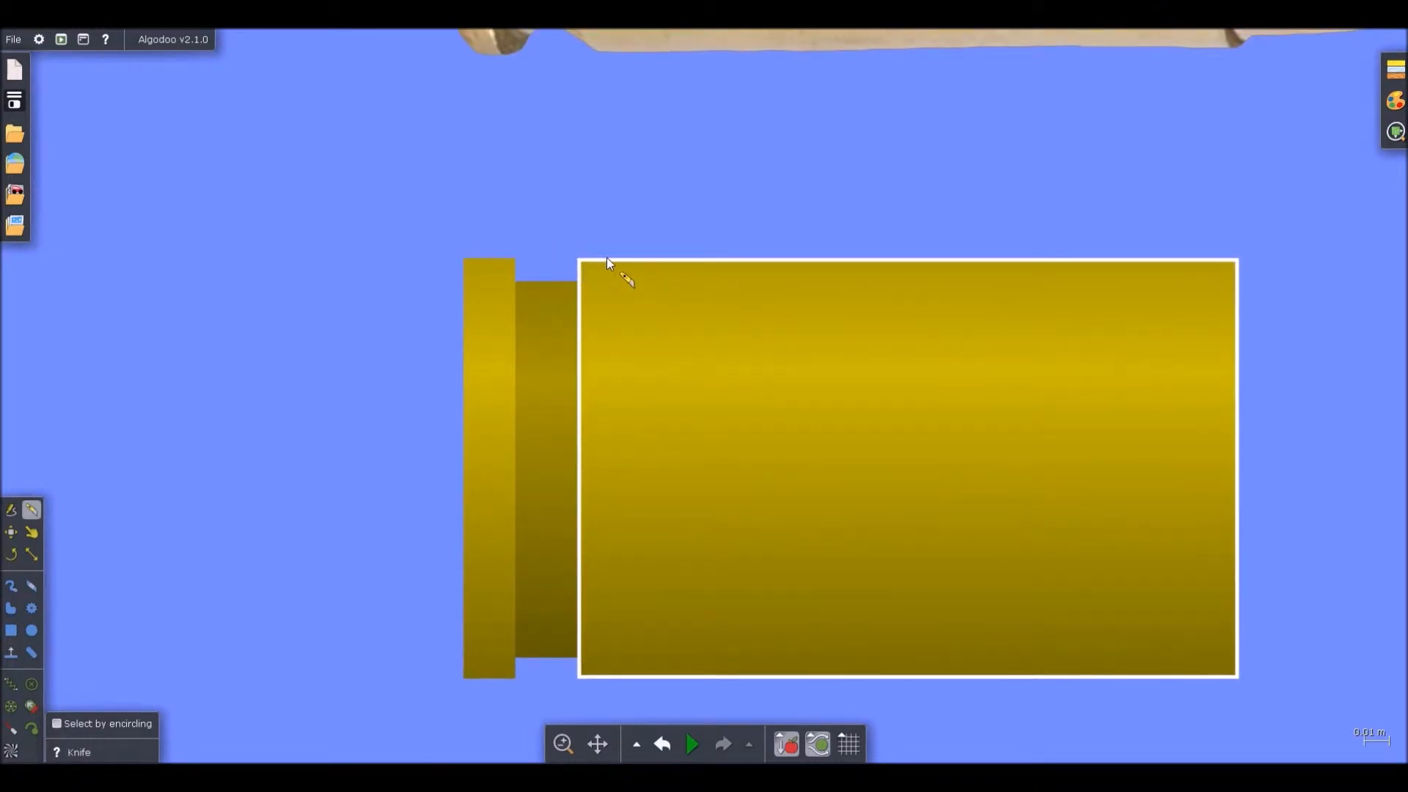
left_click_drag(578, 283, 578, 283)
left_click_drag(607, 685, 609, 683)
Trim small chamfers off the rim's groove-side corners and the casing body's front corners with the Knife
scroll(516, 439, "down", 1)
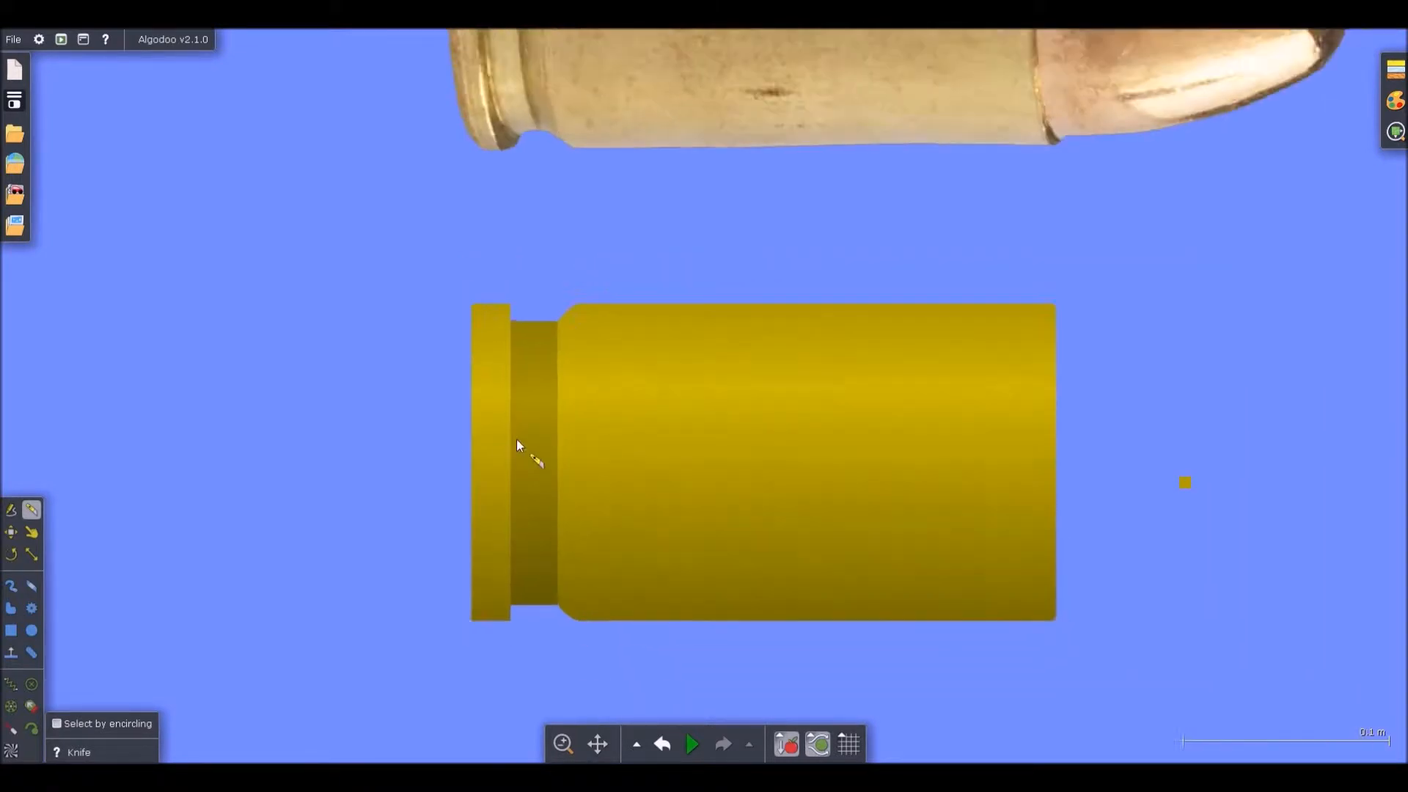
scroll(506, 447, "up", 2)
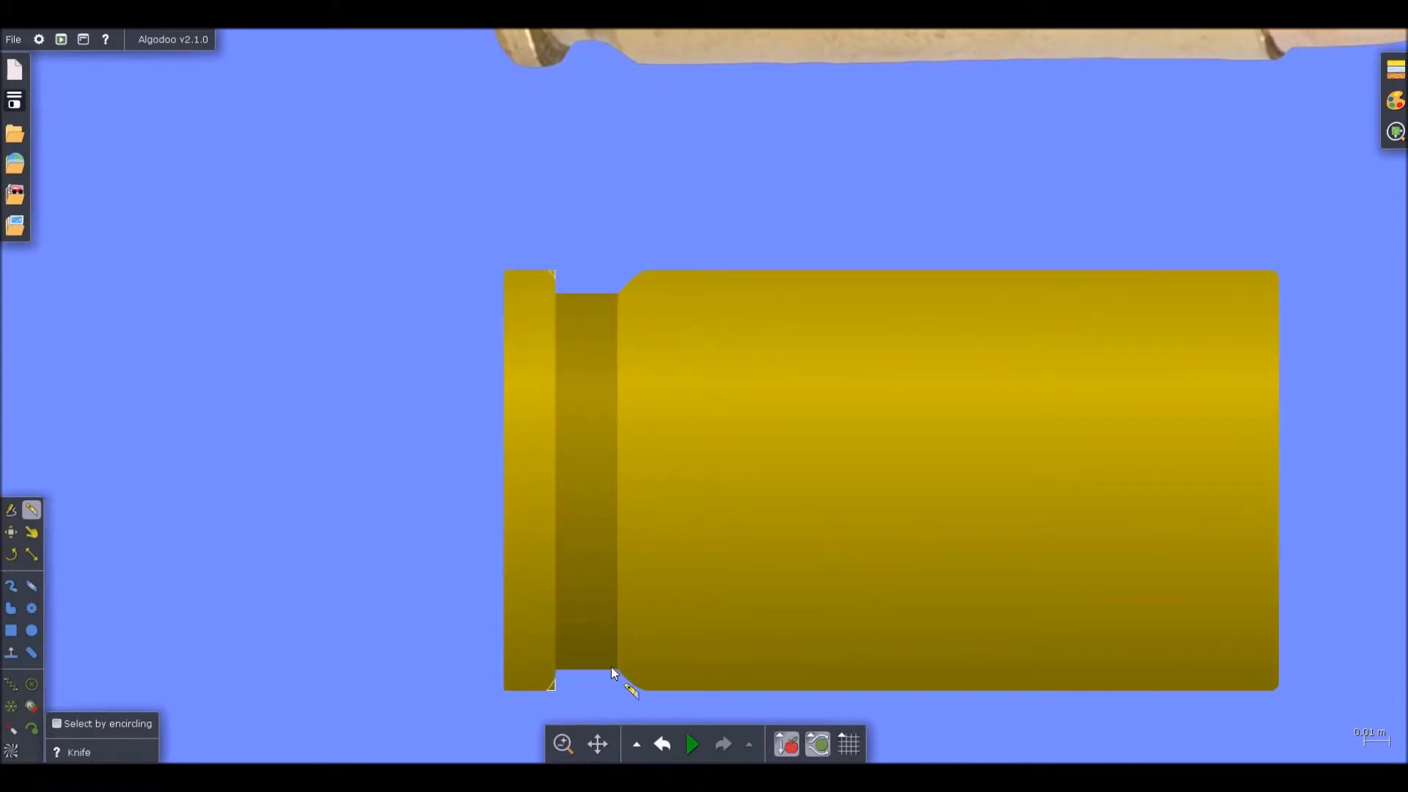
scroll(557, 513, "down", 4)
key("b")
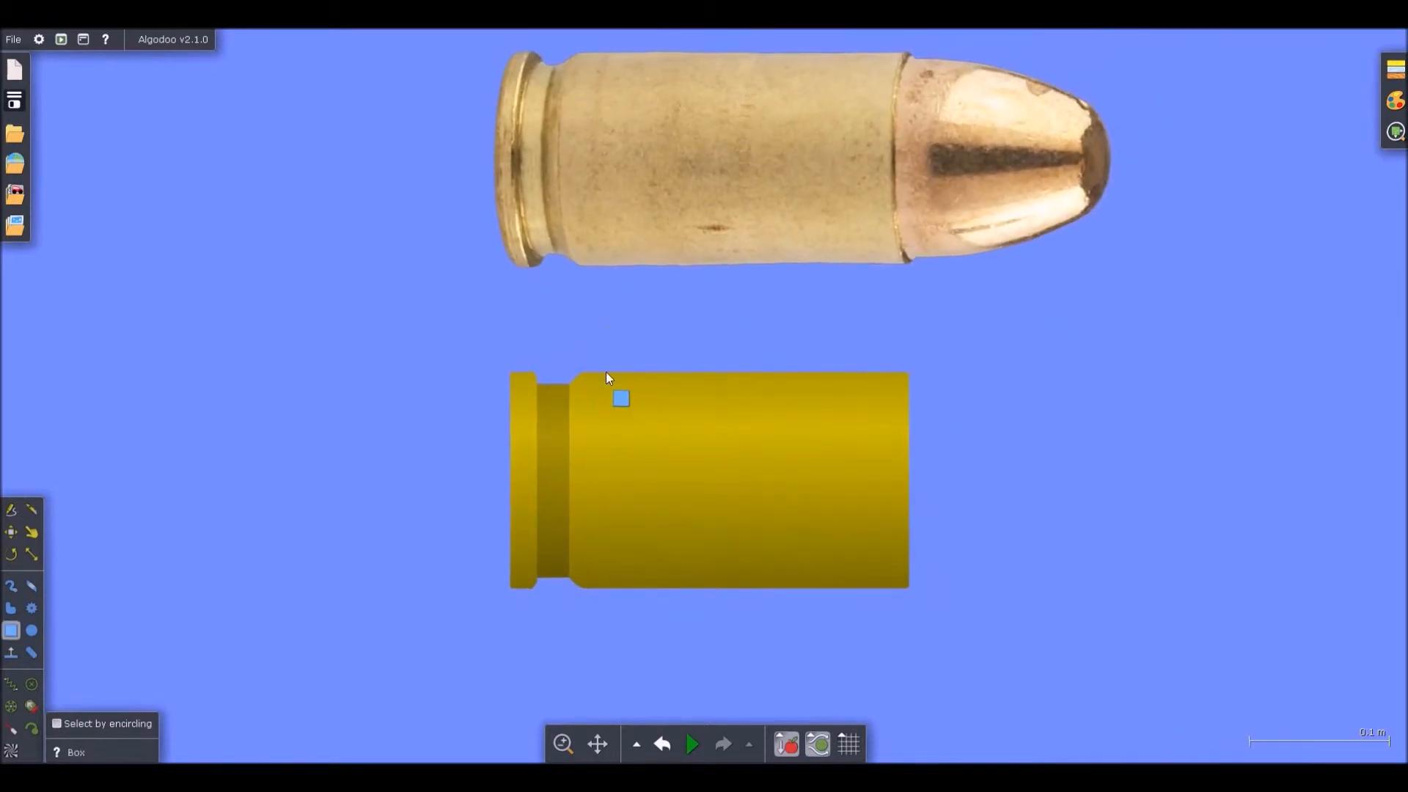
Duplicate the casing body toward the front and transform the copy into a circle
scroll(637, 364, "down", 3)
scroll(811, 399, "up", 2)
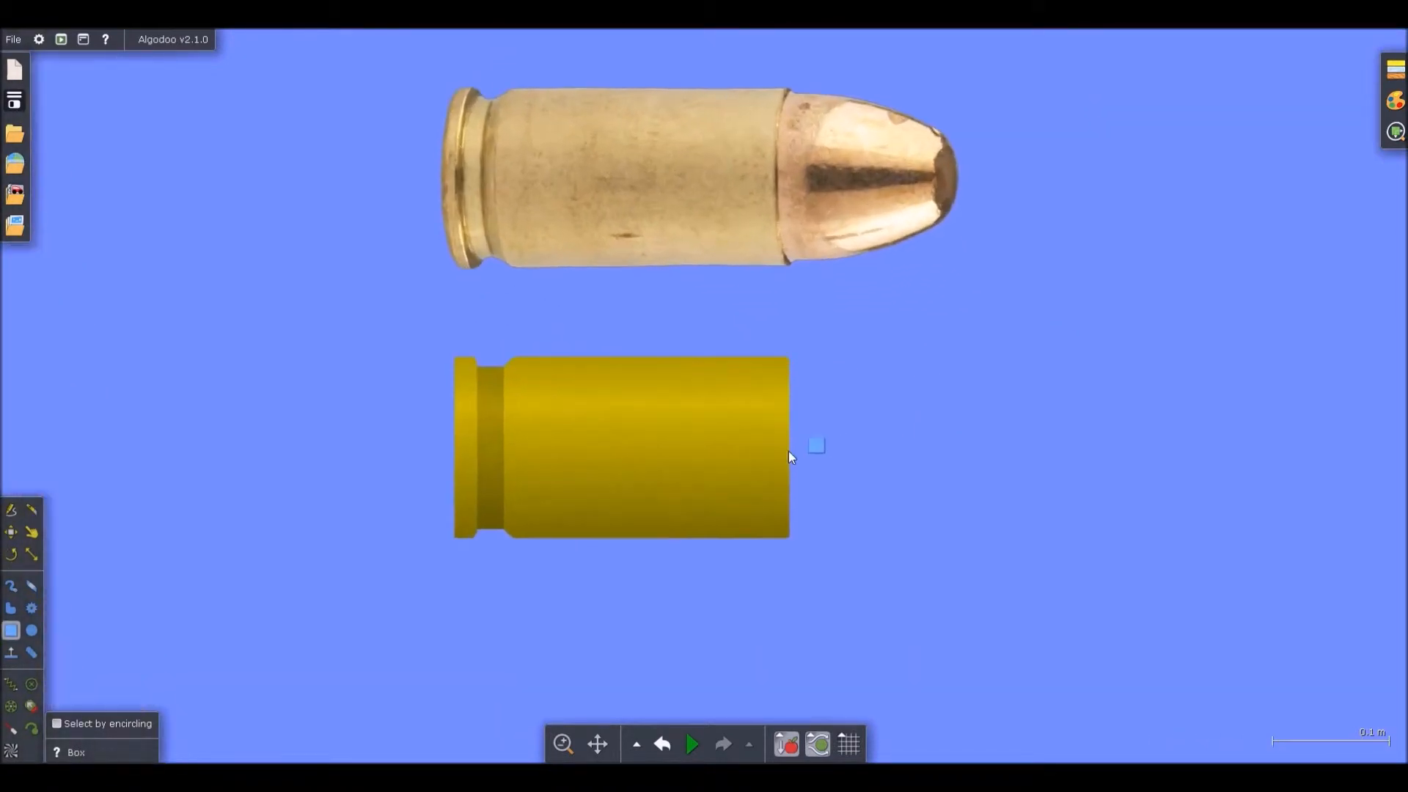
key("c")
left_click_drag(714, 454, 812, 454)
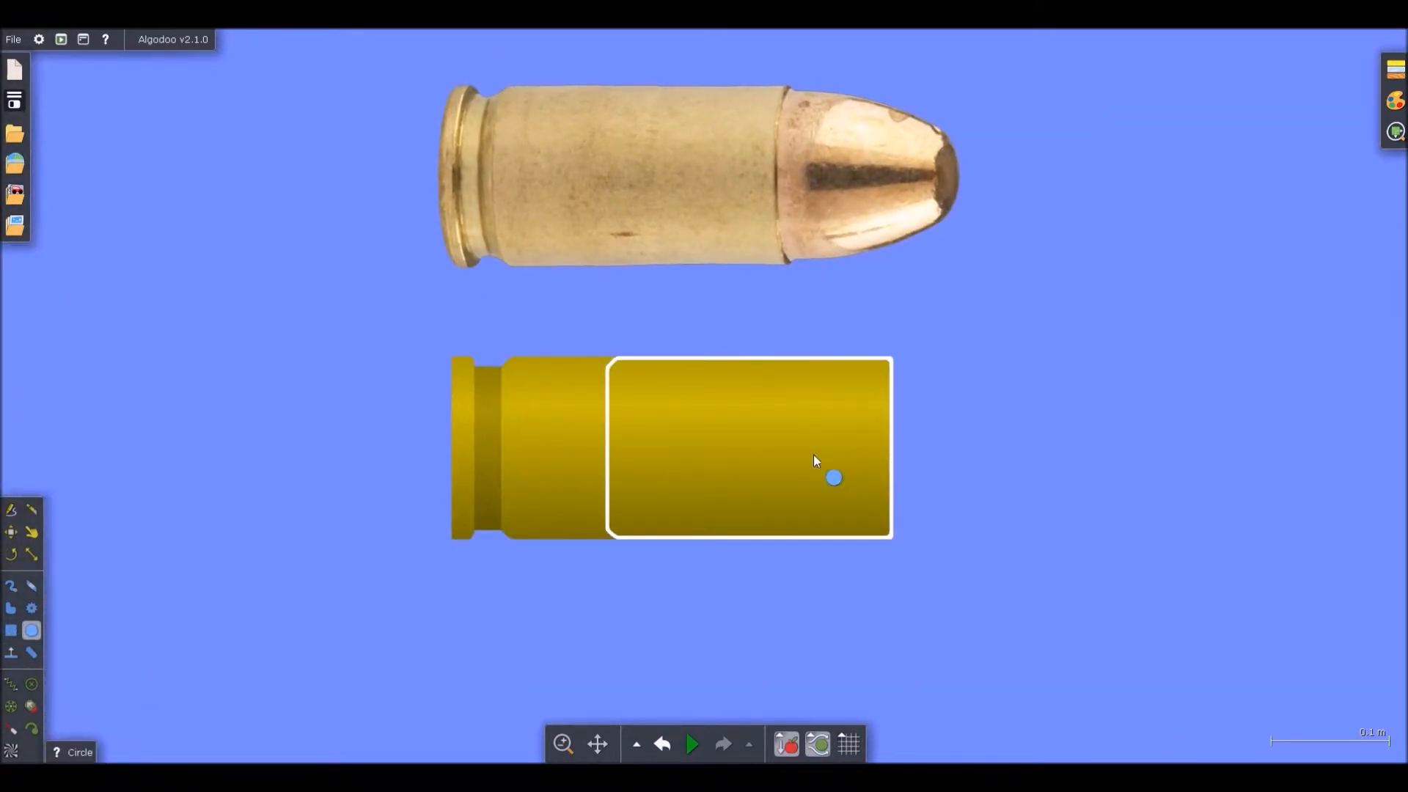
right_click(807, 439)
mouse_move(855, 694)
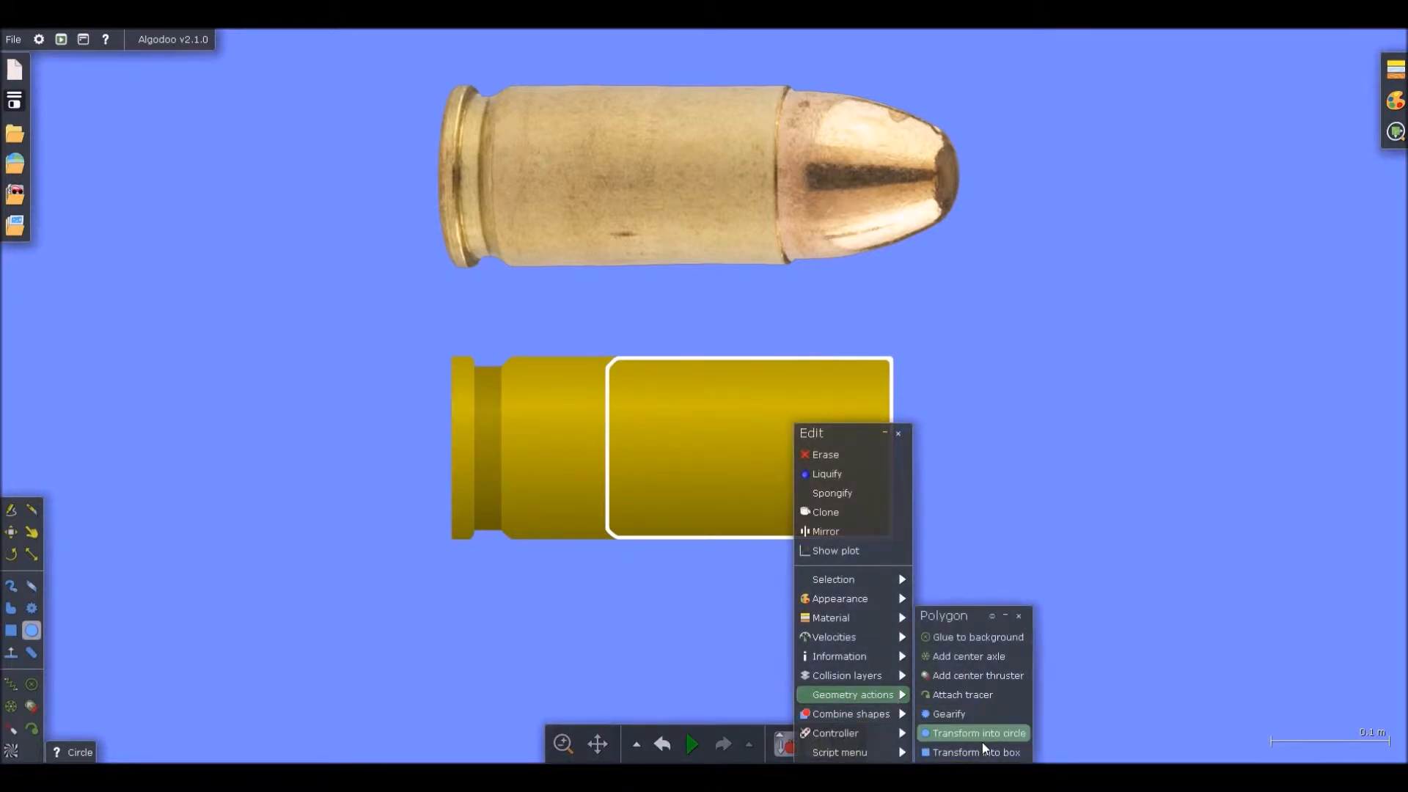
left_click(979, 732)
Scale the circle into a horizontal ellipse as tall as the casing, with its front end forming the bullet nose
key("s")
left_click_drag(624, 322, 662, 359)
left_click_drag(775, 416, 968, 448)
left_click(870, 536)
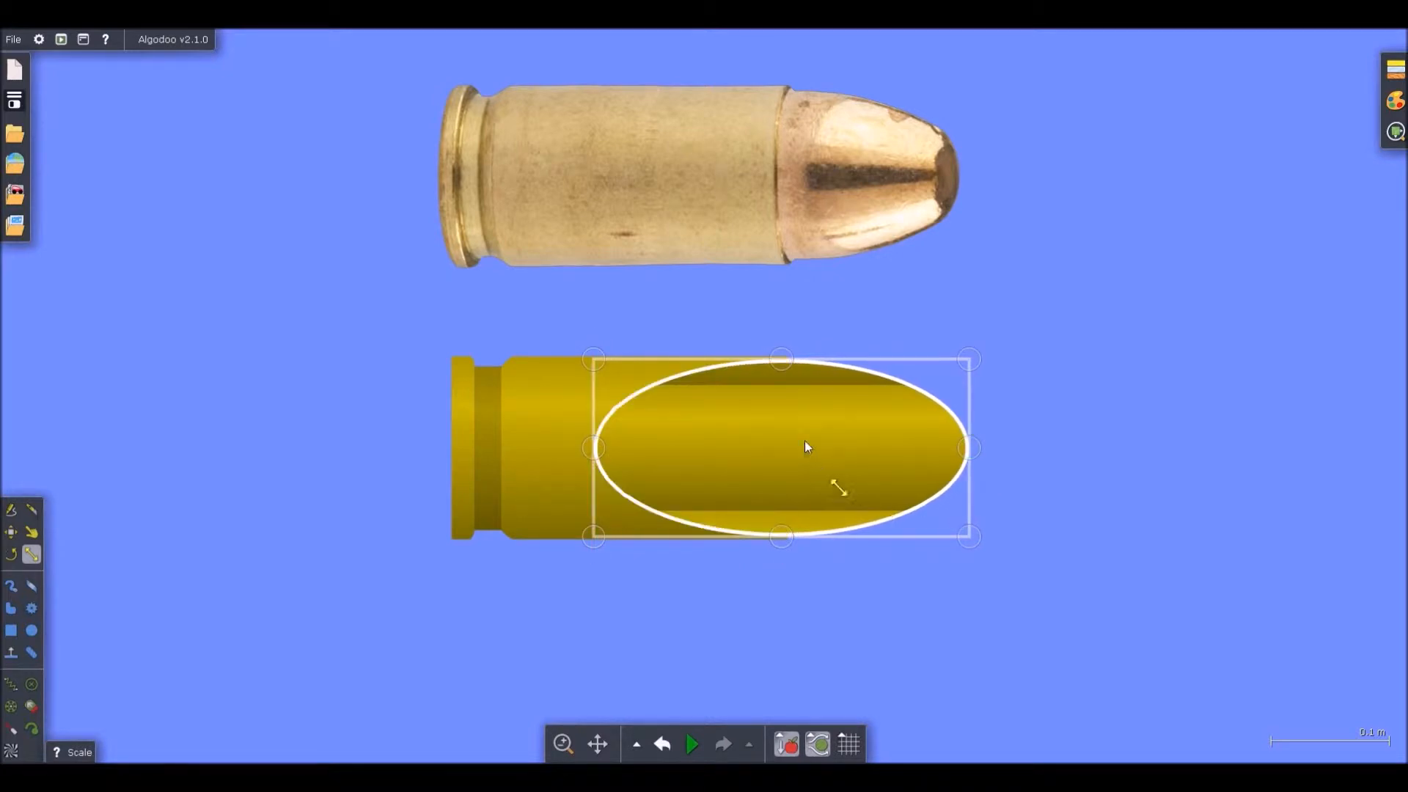
Cut the ellipse vertically at the casing mouth and delete its rear half
key("b")
key("k")
left_click_drag(780, 351, 782, 599)
key("Delete")
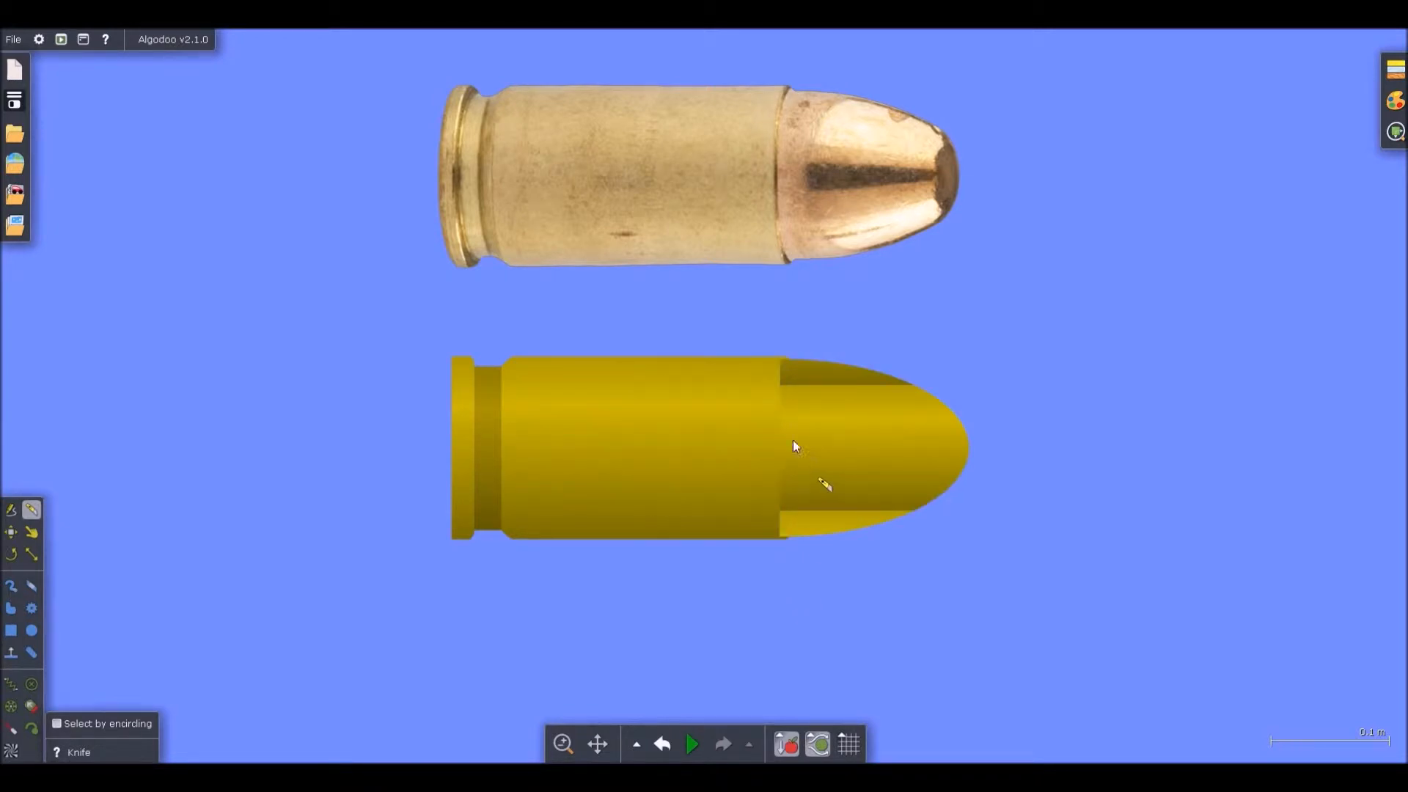
Draw a box against the bullet tip's flat rear side and move both pieces forward, clear of the casing
key("b")
left_click_drag(783, 359, 635, 540)
right_click(671, 482)
left_click_drag(839, 437, 1250, 438)
left_click(930, 553)
Merge the box and the bullet tip into a single polygon
scroll(902, 447, "down", 4)
scroll(865, 412, "up", 5)
right_click(723, 434)
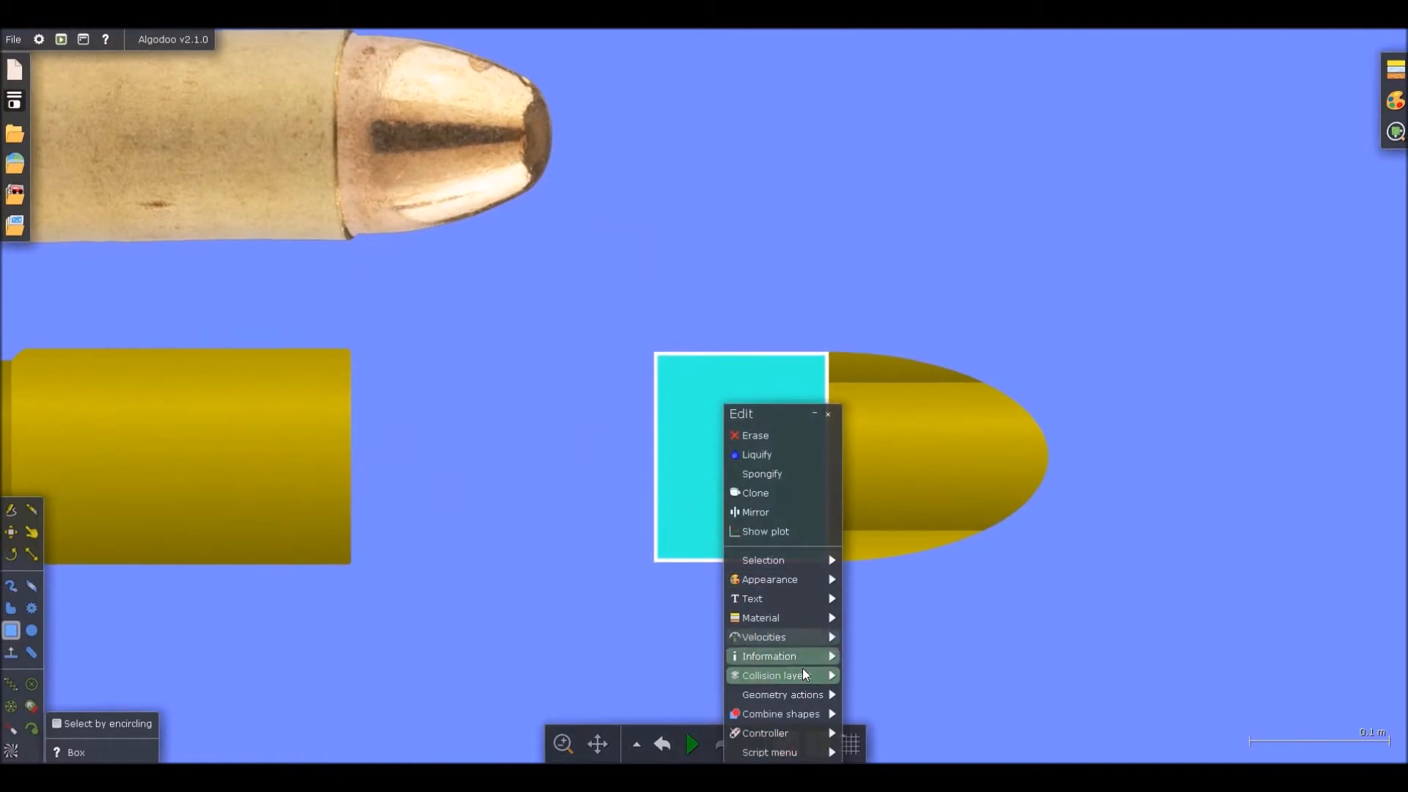
mouse_move(792, 713)
left_click(880, 752)
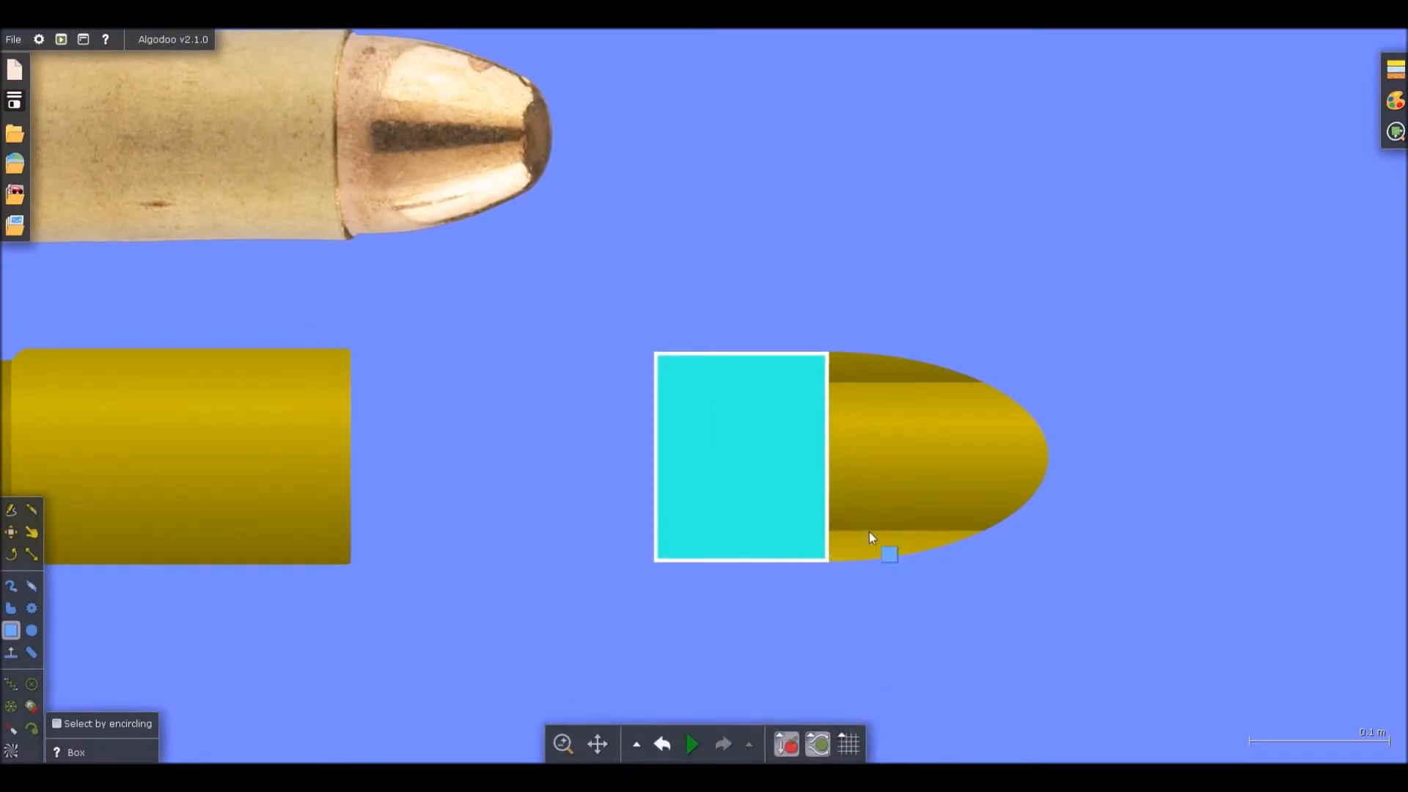
Enlarge the gradient texture to cover the bullet's full height and set the bullet's hue to 30° for a copper tint
right_click(845, 477)
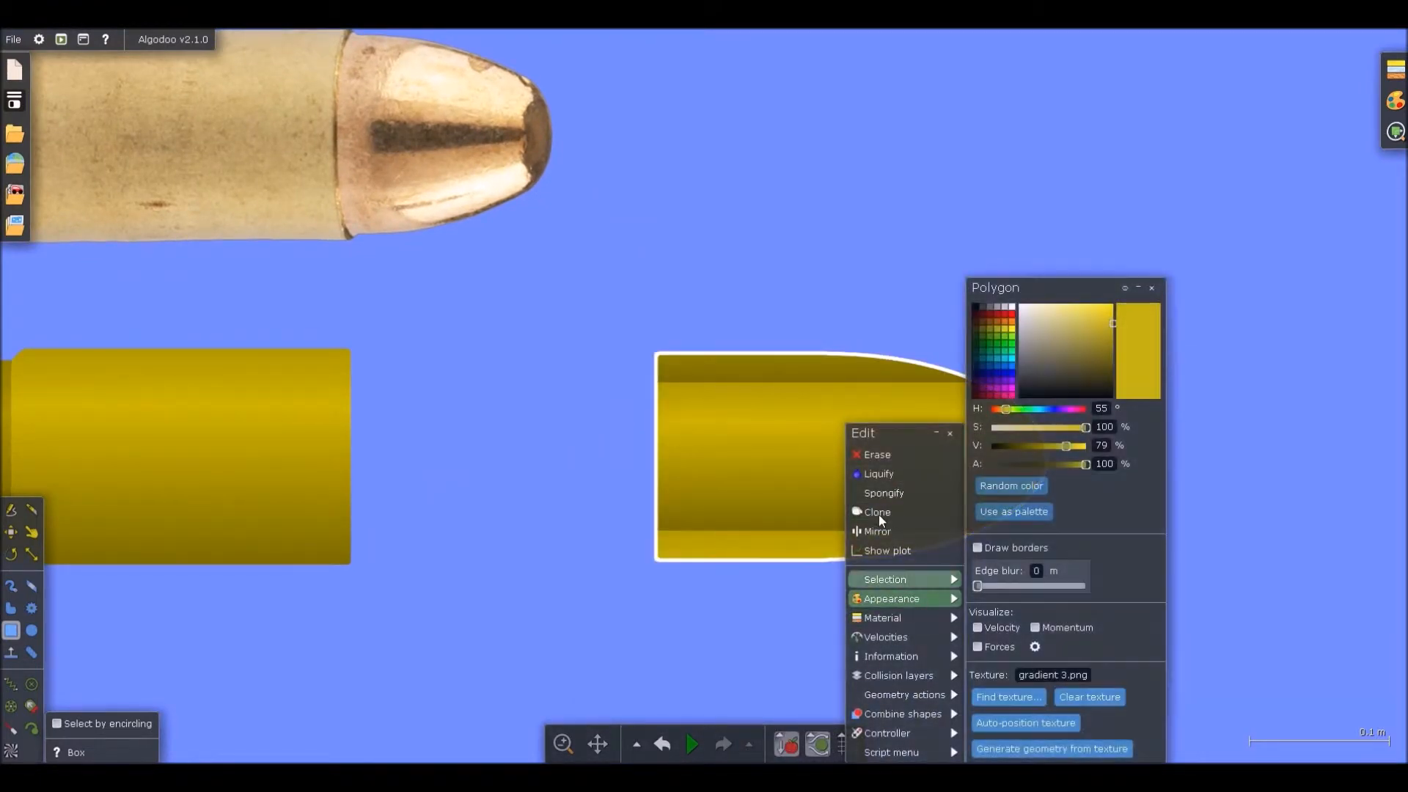
key("t")
scroll(817, 456, "up", 4)
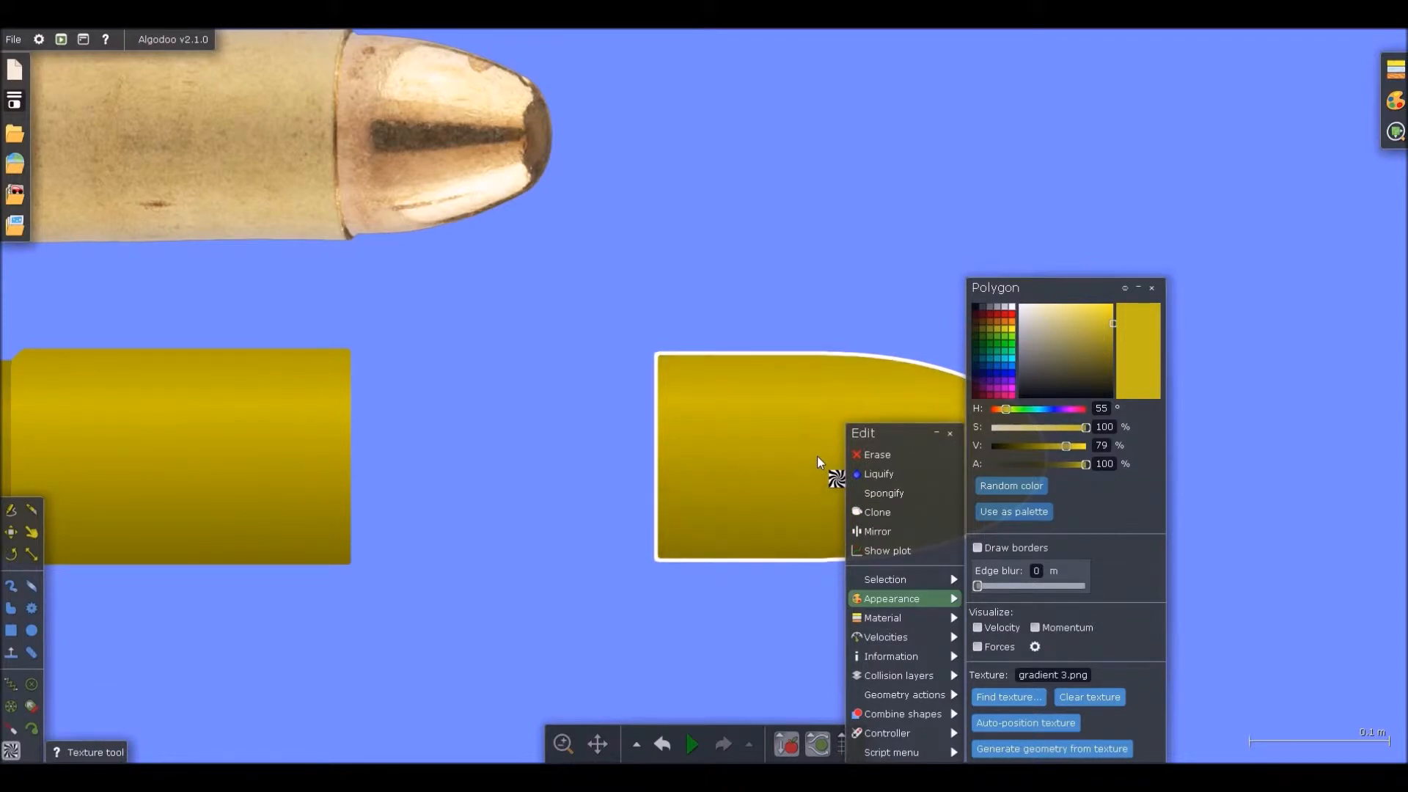
left_click_drag(1010, 409, 999, 409)
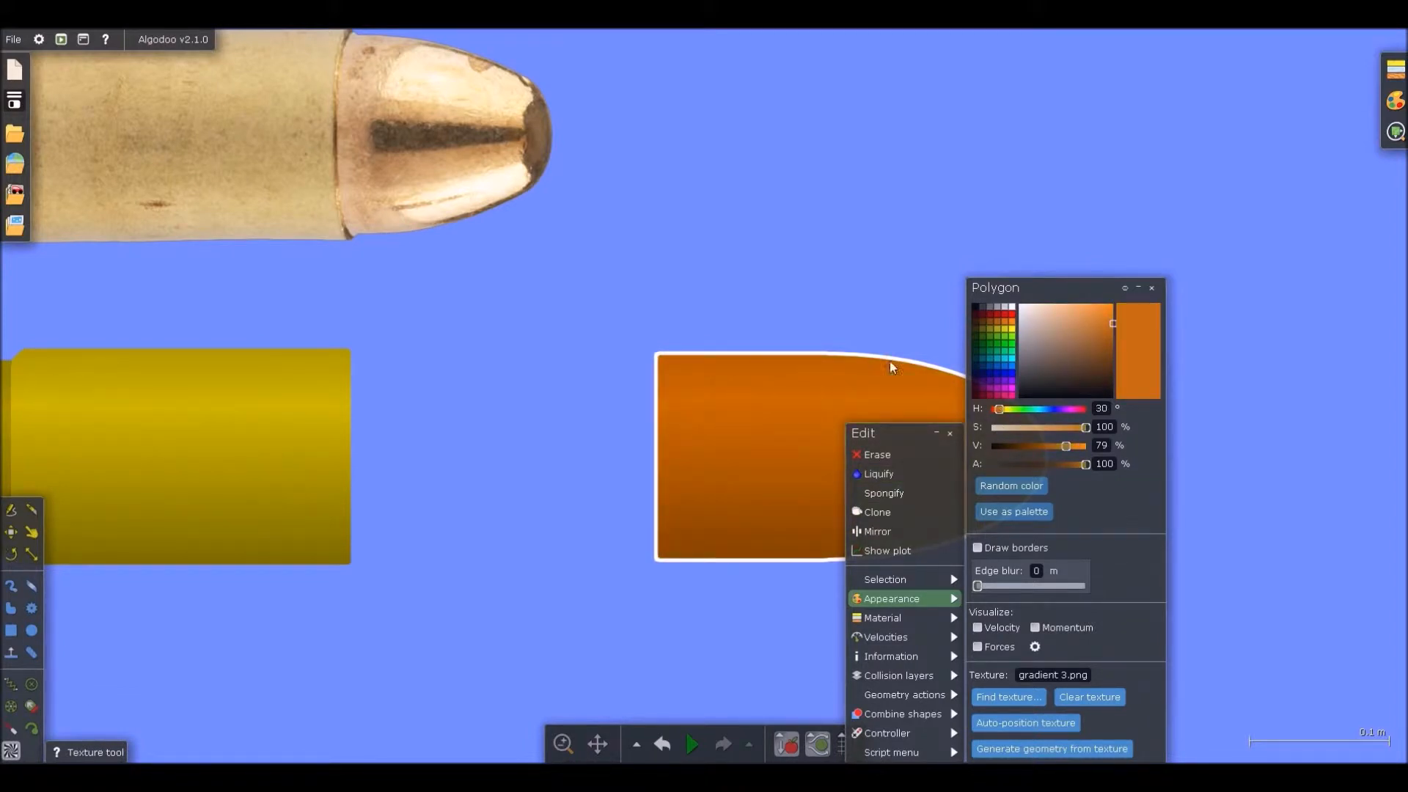
left_click(777, 293)
Move the copper bullet back into the casing mouth and place it behind the casing
key("b")
scroll(783, 321, "down", 4)
left_click_drag(844, 403, 545, 412)
key("Page_Down")
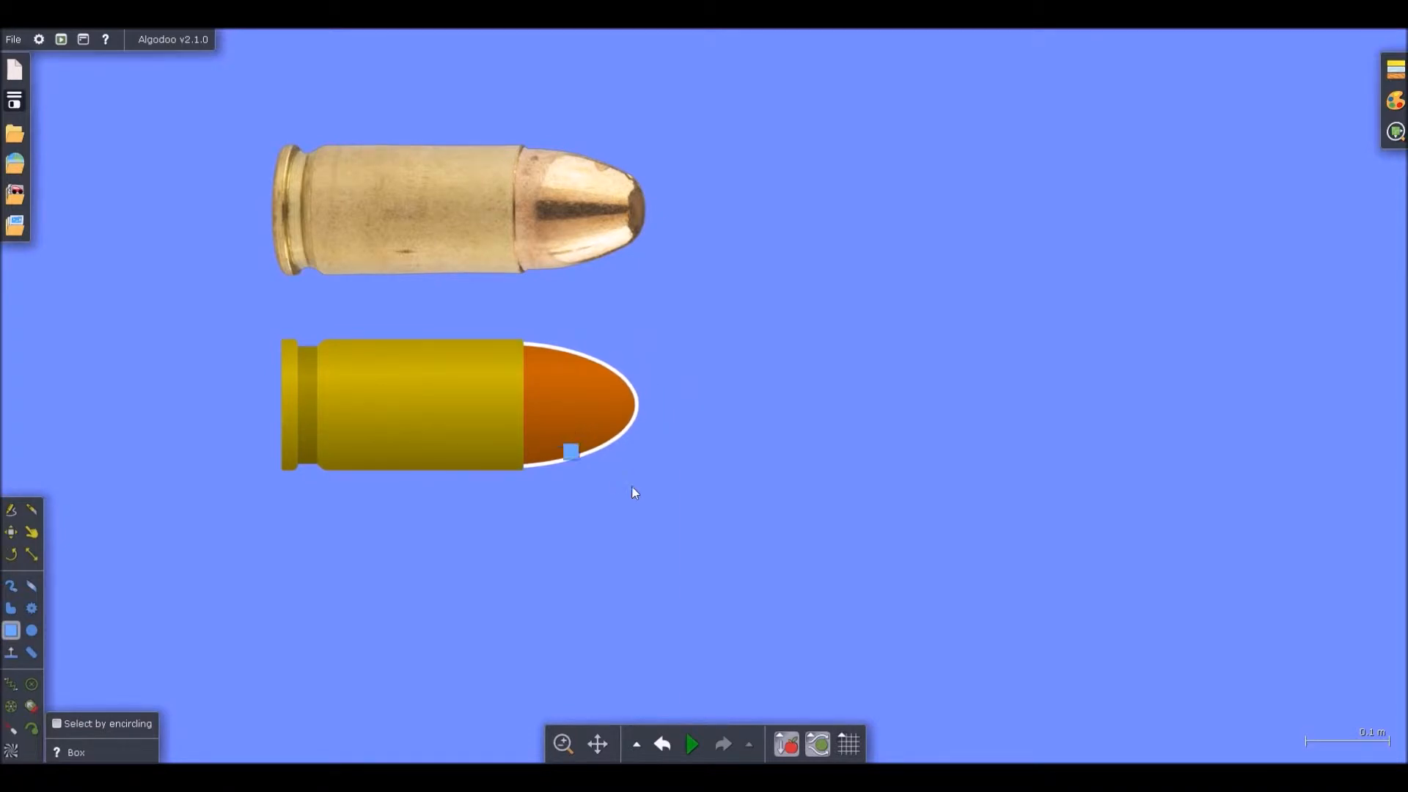
left_click(615, 486)
scroll(803, 385, "down", 5)
scroll(641, 310, "up", 1)
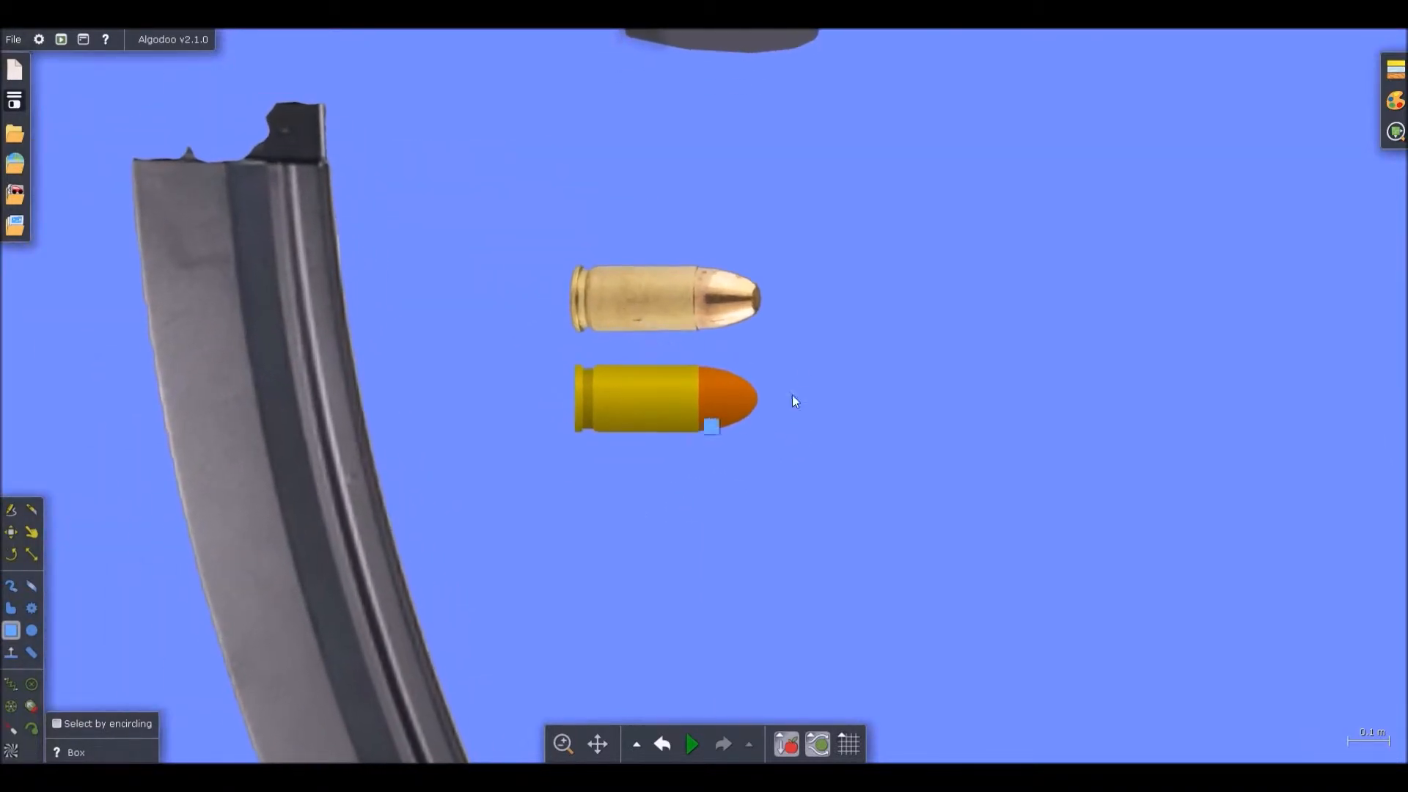
left_click_drag(802, 359, 519, 467)
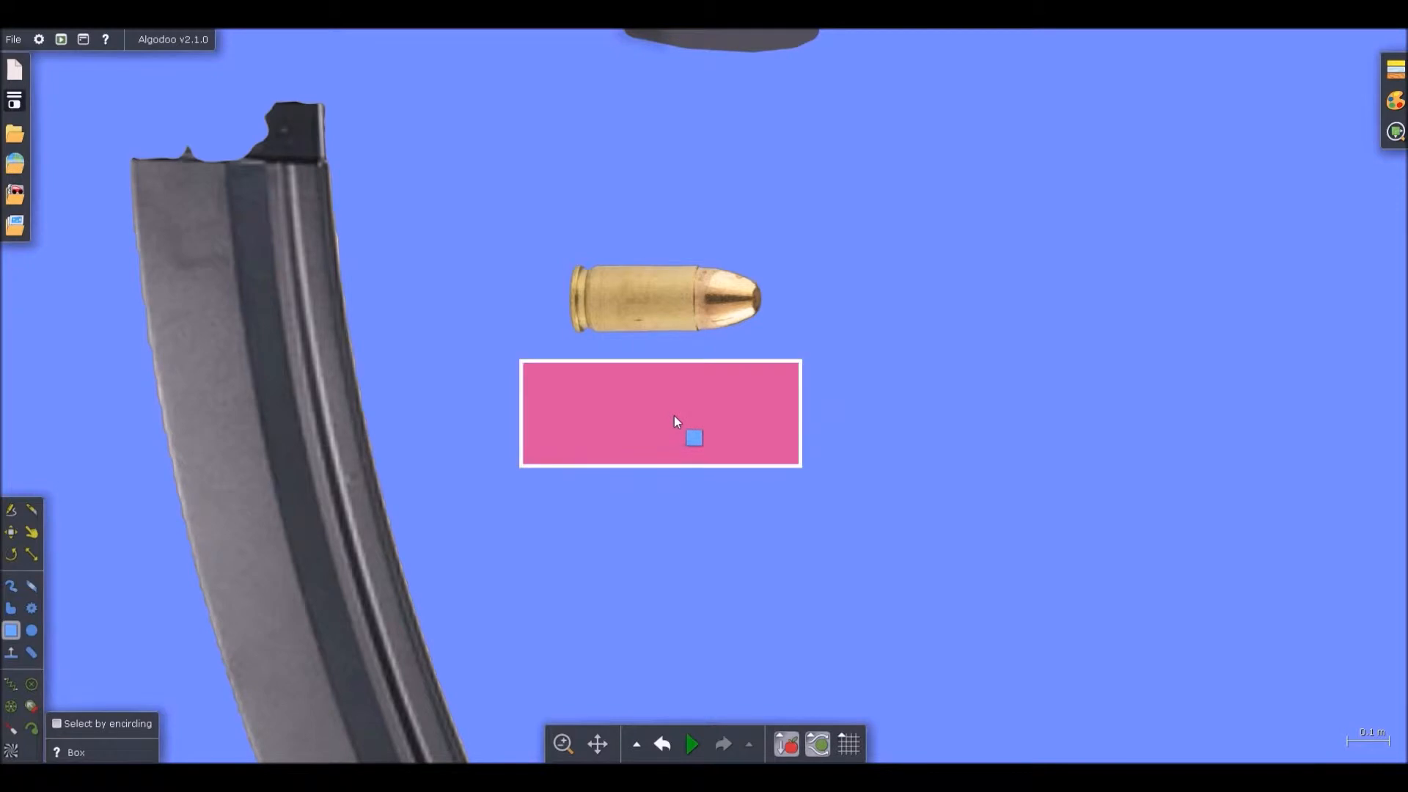
key("ctrl+z")
Enable selection by encircling, select the whole cartridge model and move it over the reference image
left_click(57, 723)
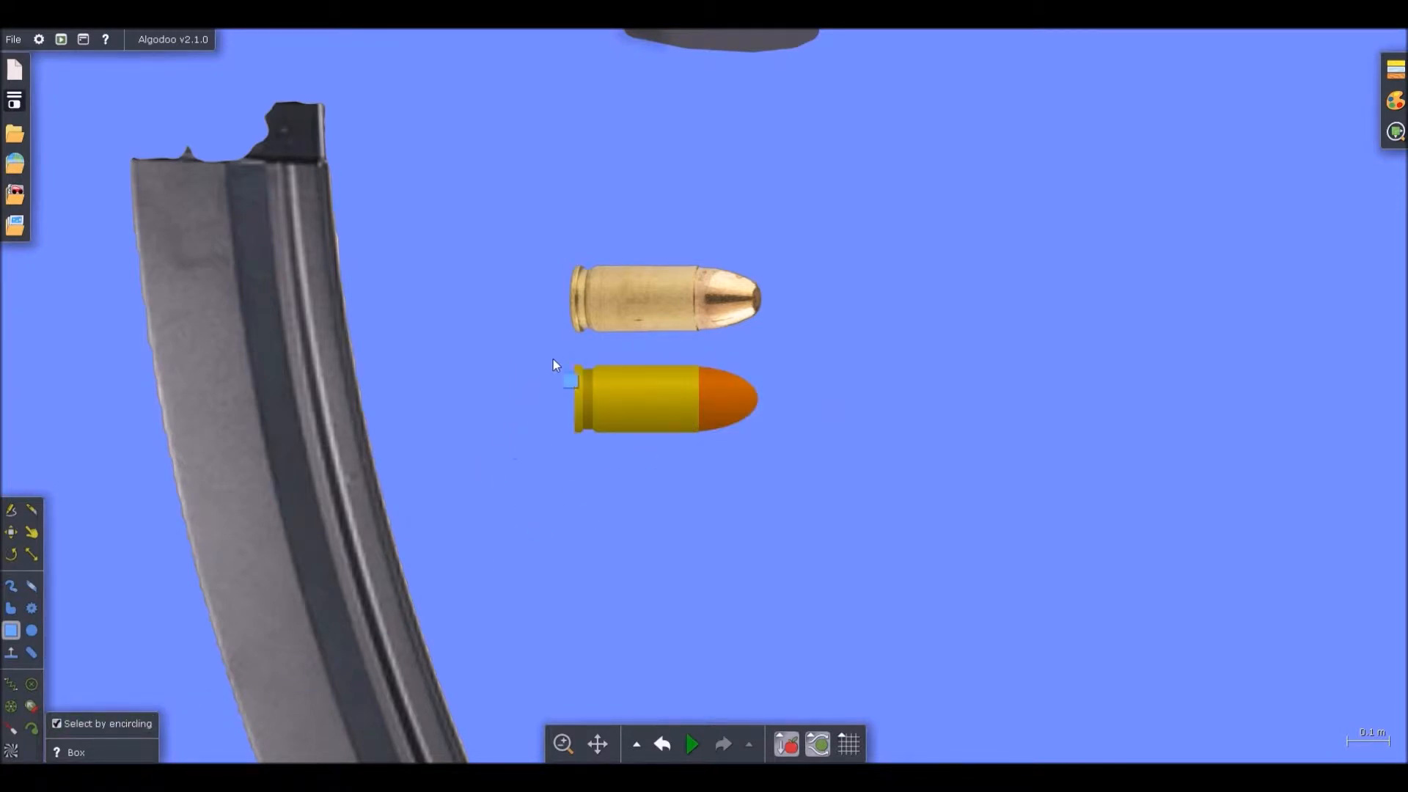
left_click_drag(552, 363, 819, 442)
left_click_drag(648, 393, 657, 295)
Scale the bullet so its nose covers the tip of the cartridge in the reference image
scroll(755, 305, "up", 4)
key("t")
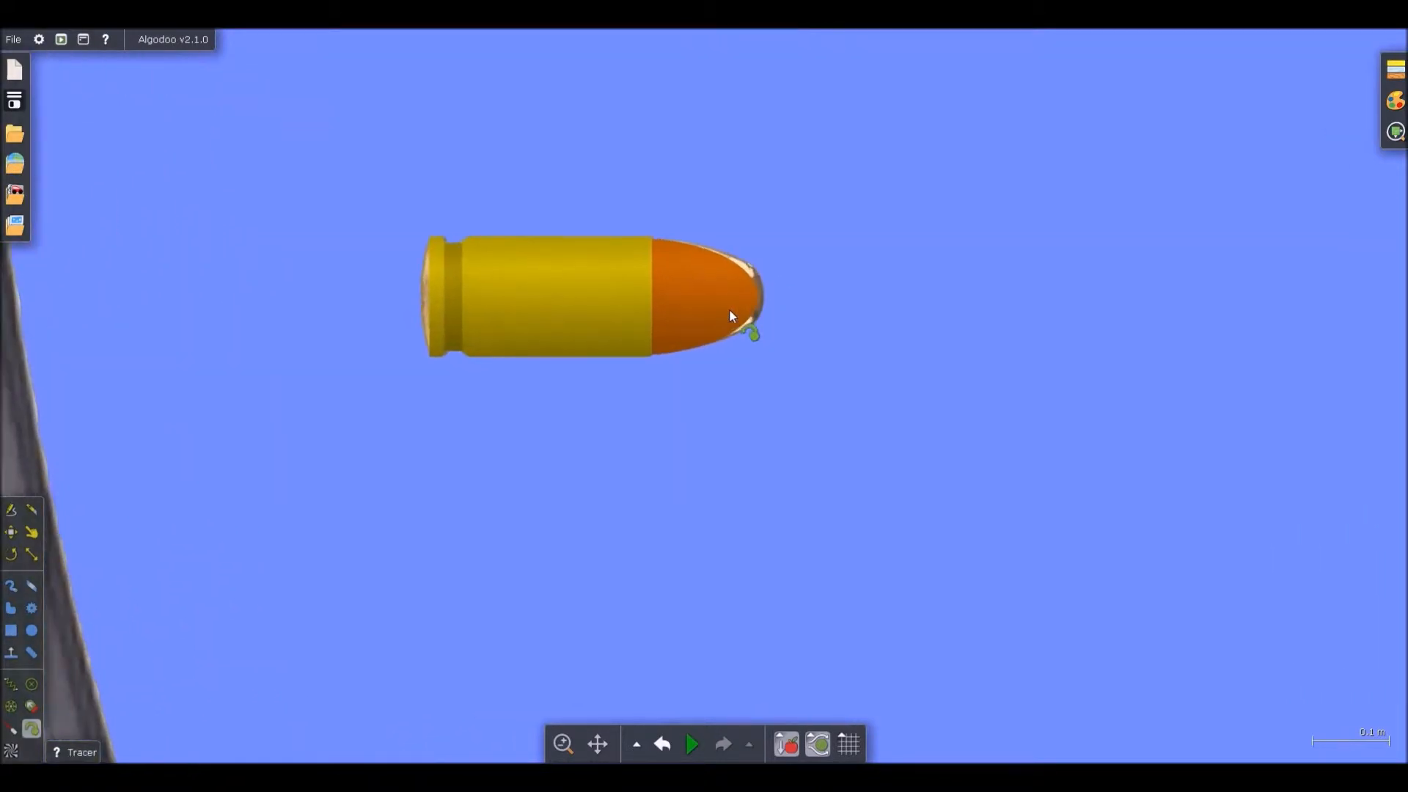
key("z")
left_click(750, 308)
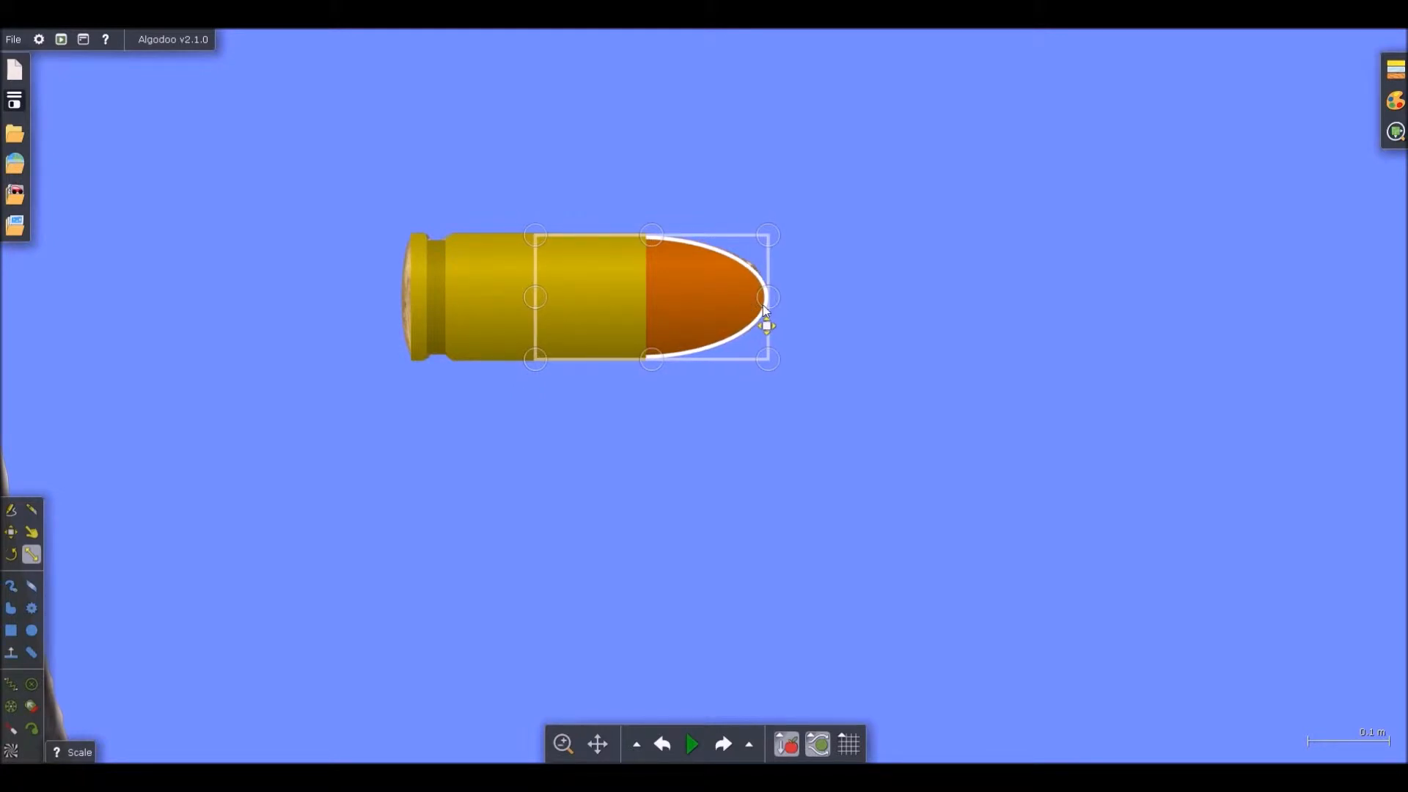
Move the cartridge model below the reference image and delete the image
key("b")
scroll(719, 323, "down", 4)
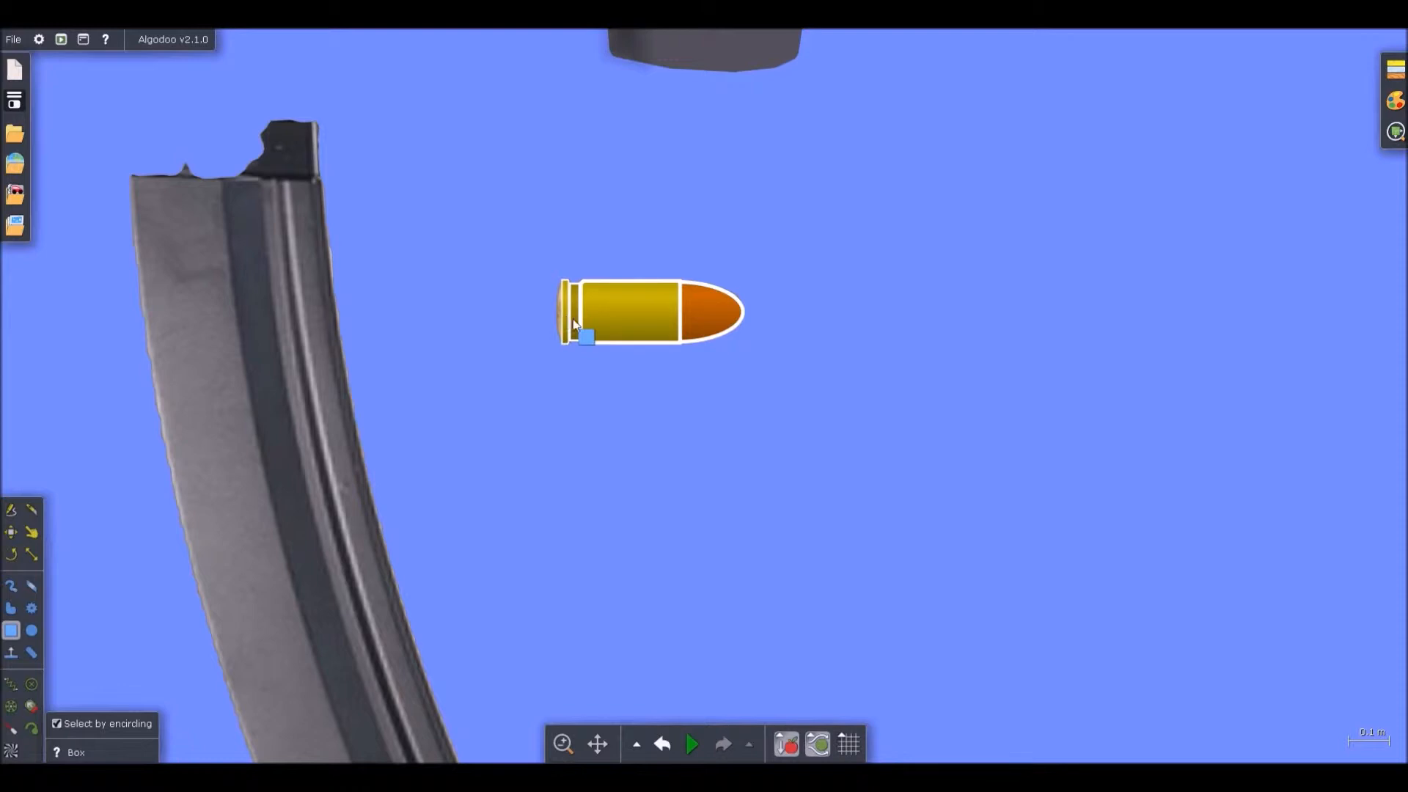
left_click_drag(646, 326, 647, 478)
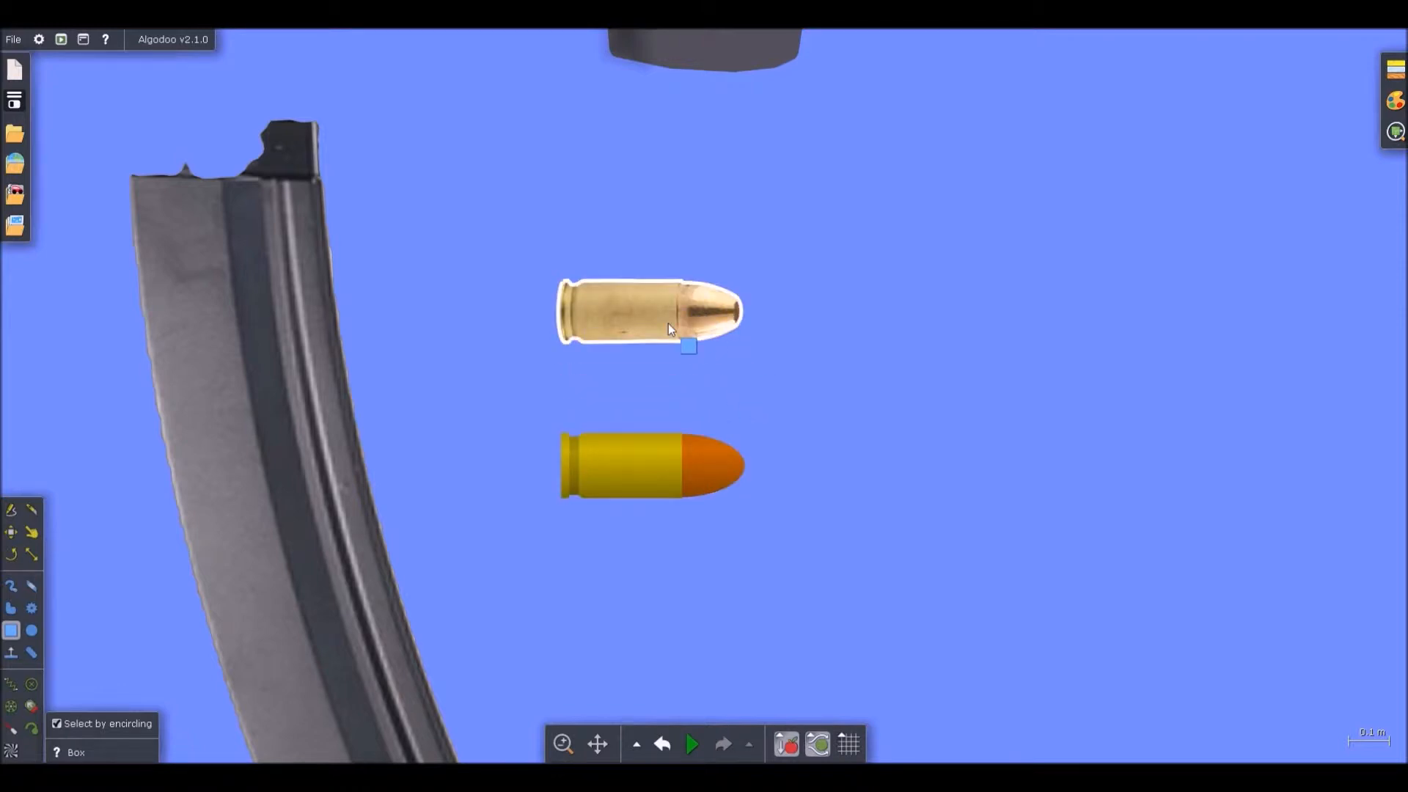
key("Delete")
Join the rim, groove, casing body and bullet together with fixates at their three seams
scroll(657, 534, "up", 10)
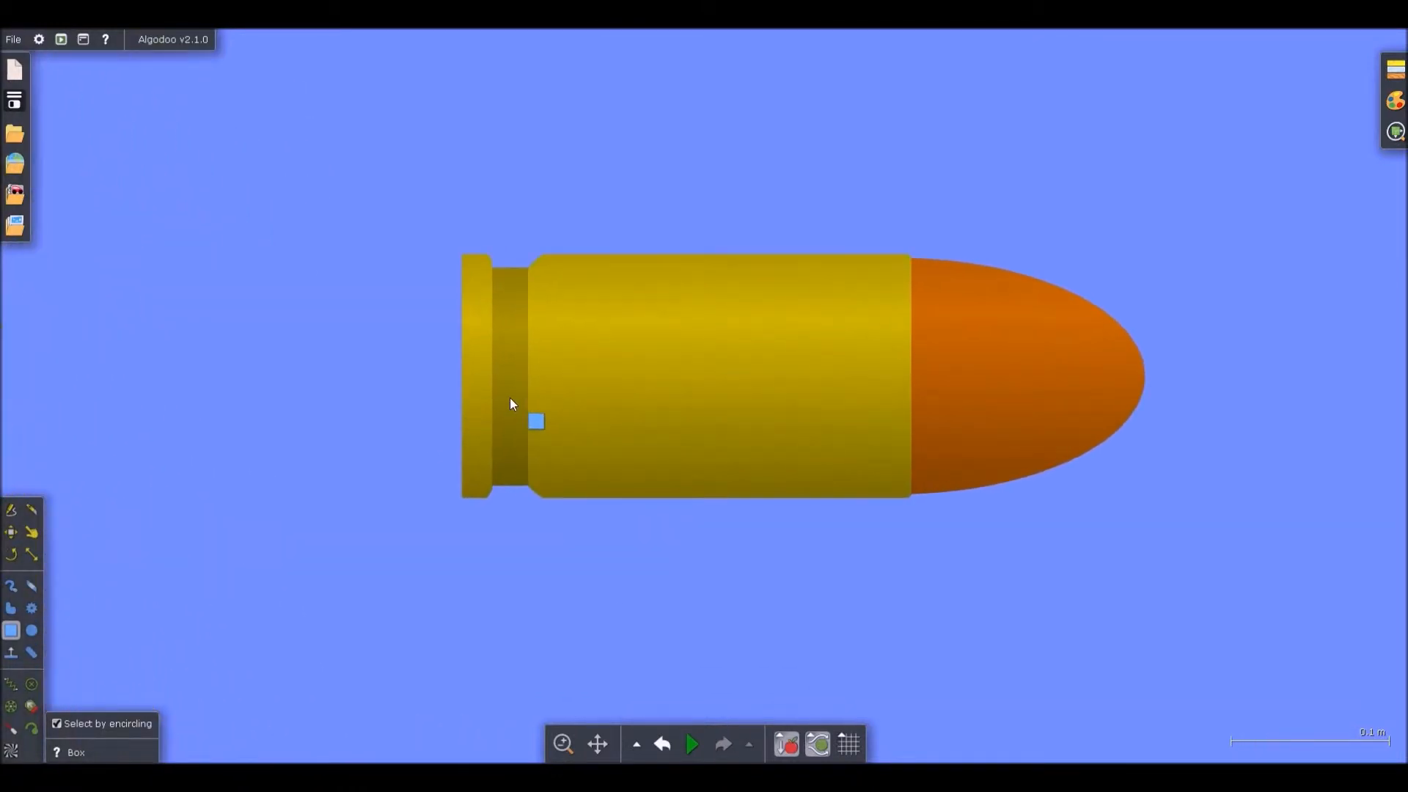
scroll(458, 319, "down", 5)
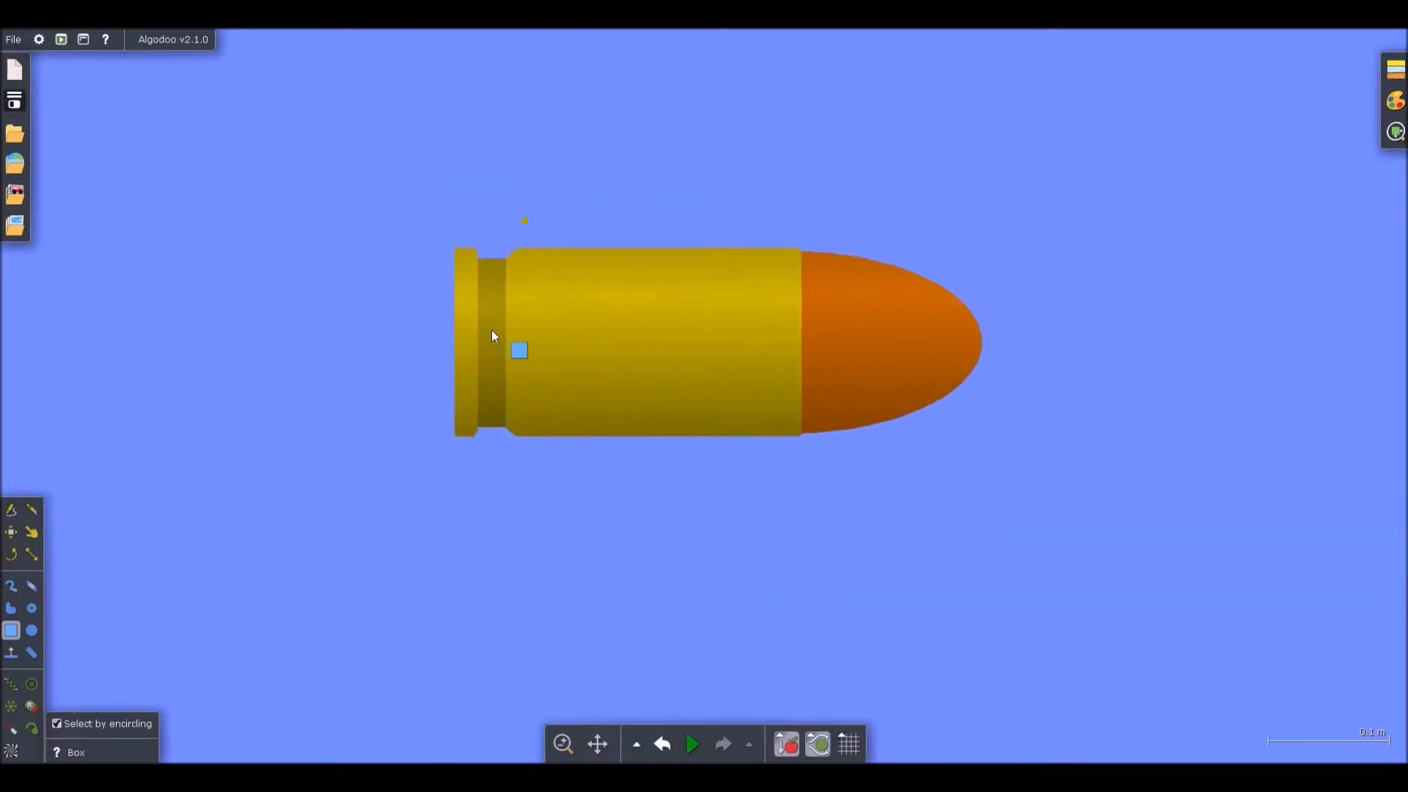
scroll(491, 331, "up", 5)
key("f")
scroll(479, 355, "up", 1)
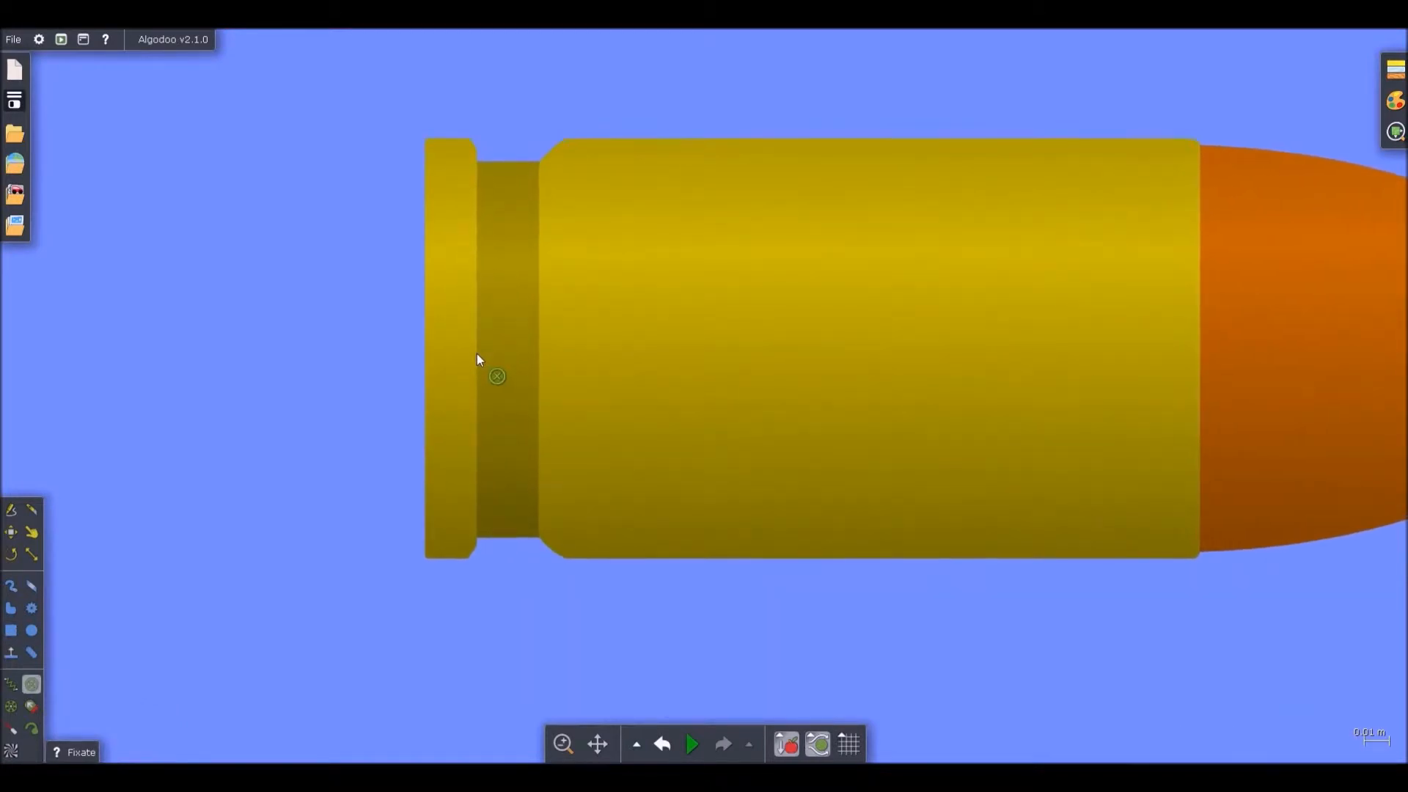
left_click(543, 348)
left_click(1200, 349)
Select all four cartridge parts and turn on No self collision for them
scroll(1006, 363, "down", 5)
key("b")
double_click(1015, 369)
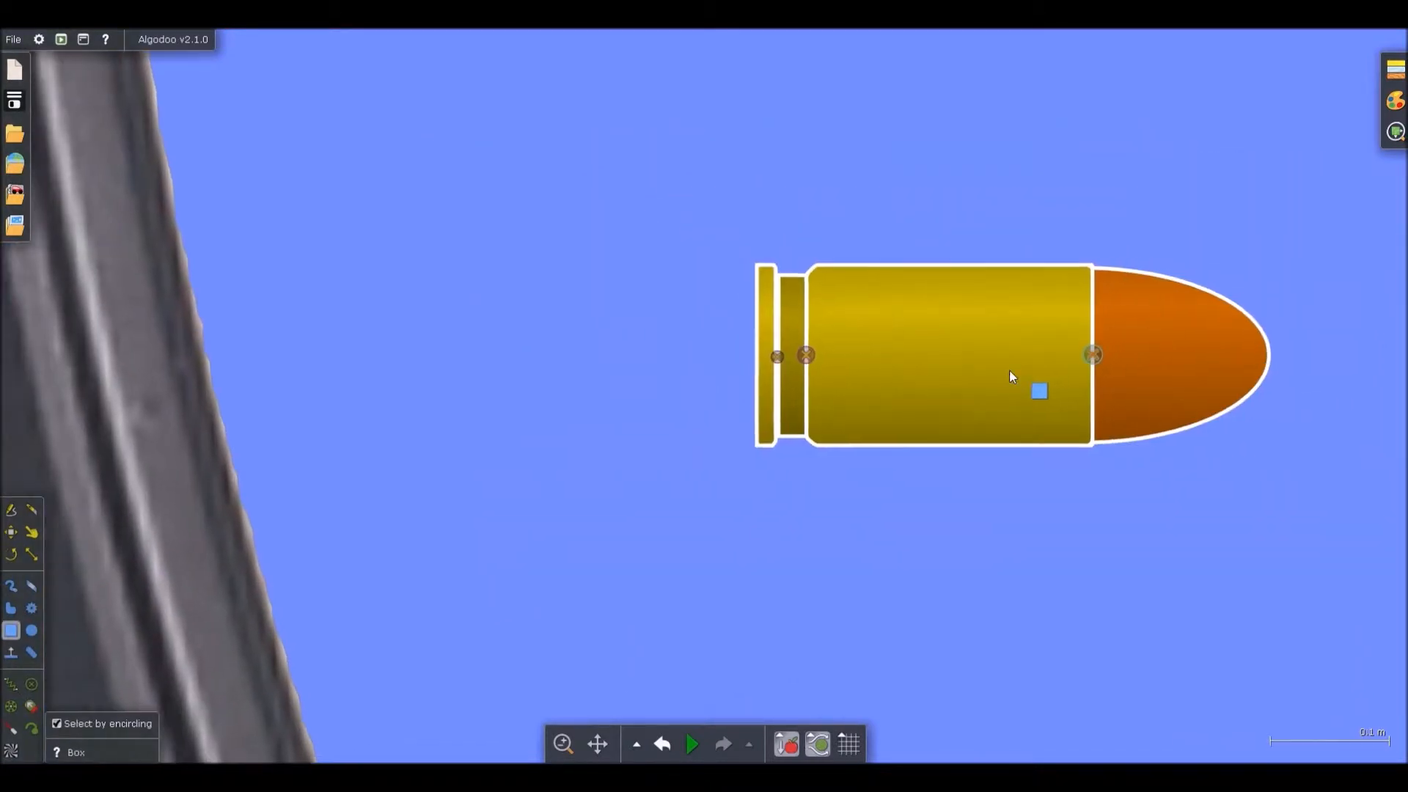
right_click(997, 371)
mouse_move(1063, 623)
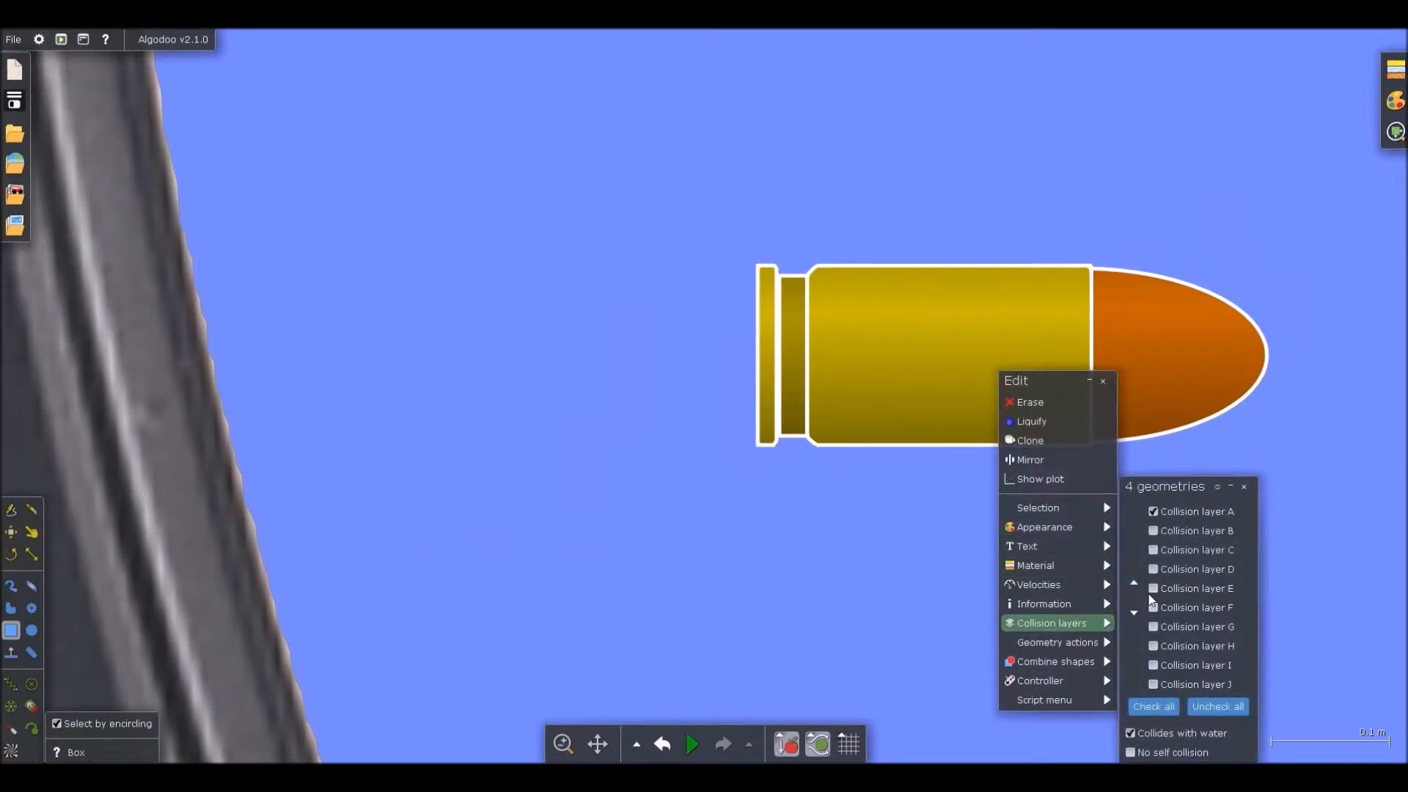
left_click(1154, 749)
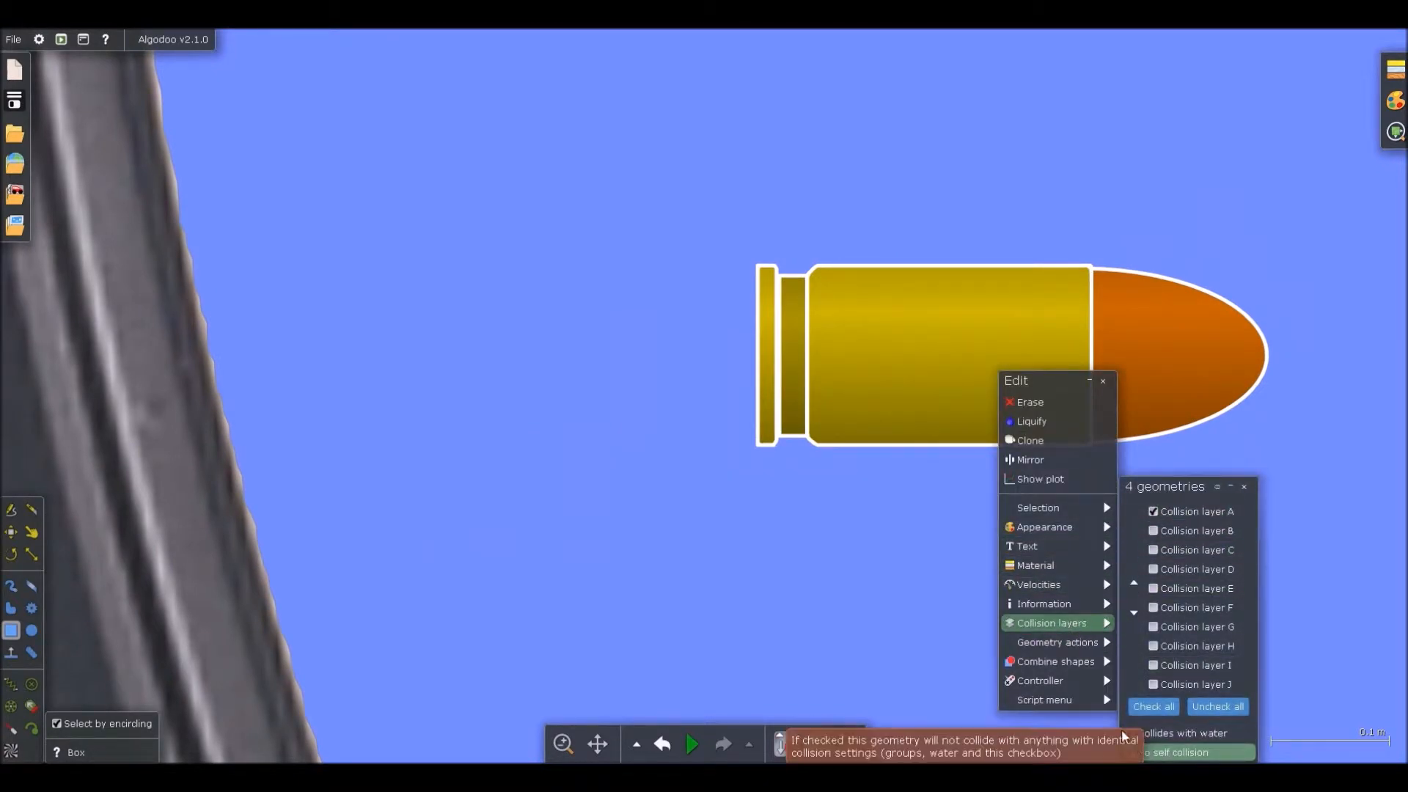
left_click(874, 565)
Test the fixated cartridge in the simulation and undo the test
scroll(980, 373, "up", 2)
scroll(759, 363, "down", 5)
left_click_drag(689, 250, 1150, 513)
key("ctrl+d")
key("space")
key("ctrl+z")
key("ctrl+z")
left_click(814, 535)
key("ctrl+z")
left_click(851, 489)
Draw a box along the casing's centre line starting at the rim and lengthen it toward the bullet
scroll(783, 361, "up", 5)
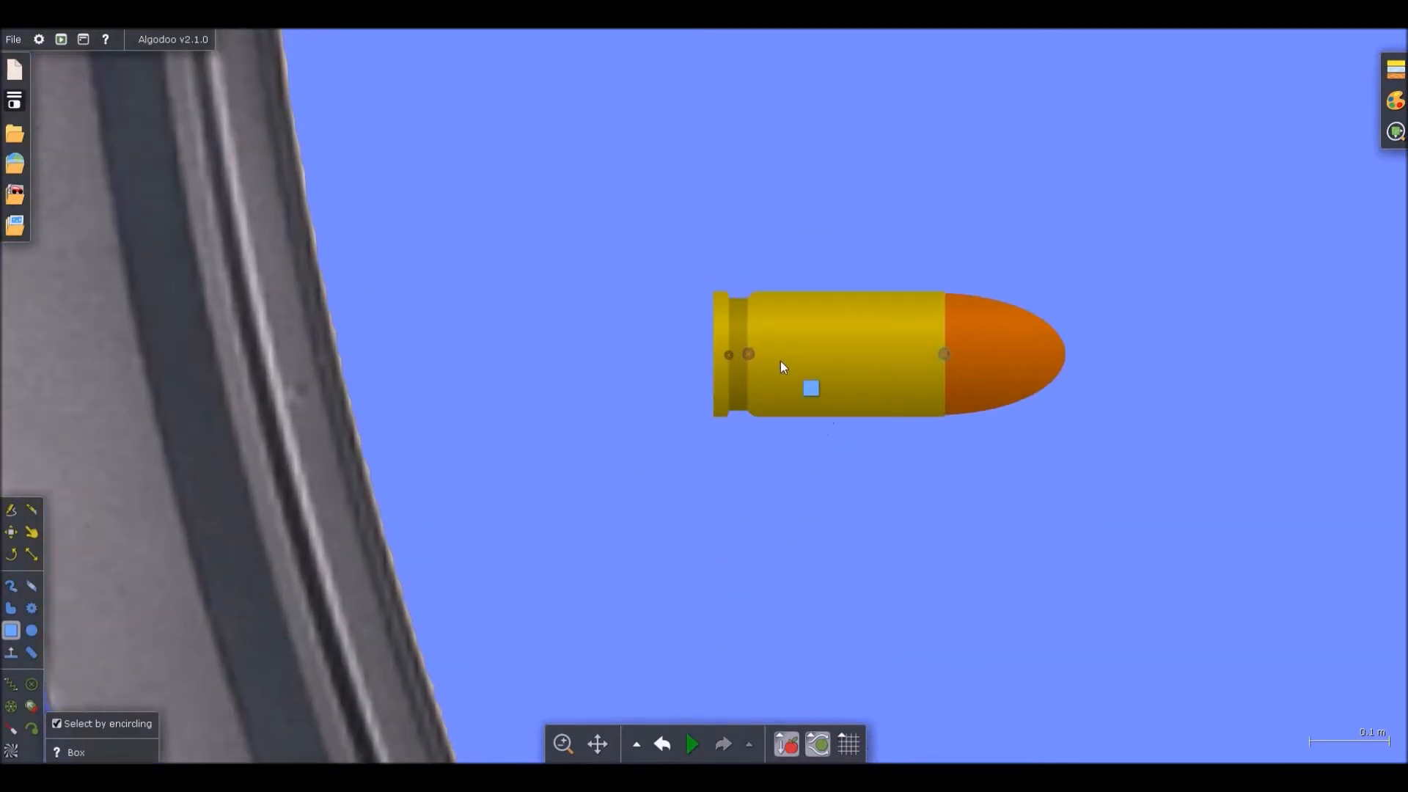
scroll(729, 440, "down", 5)
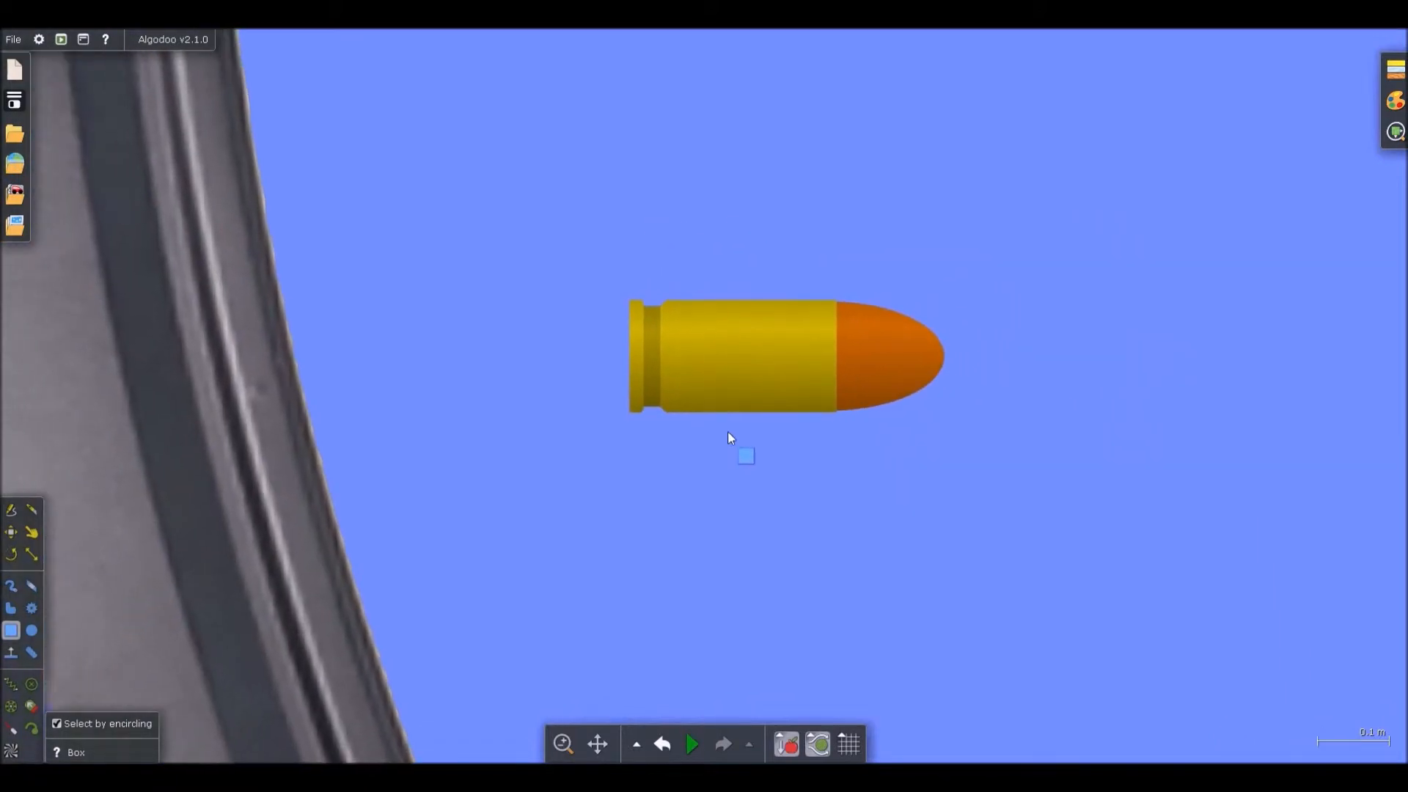
scroll(729, 440, "up", 1)
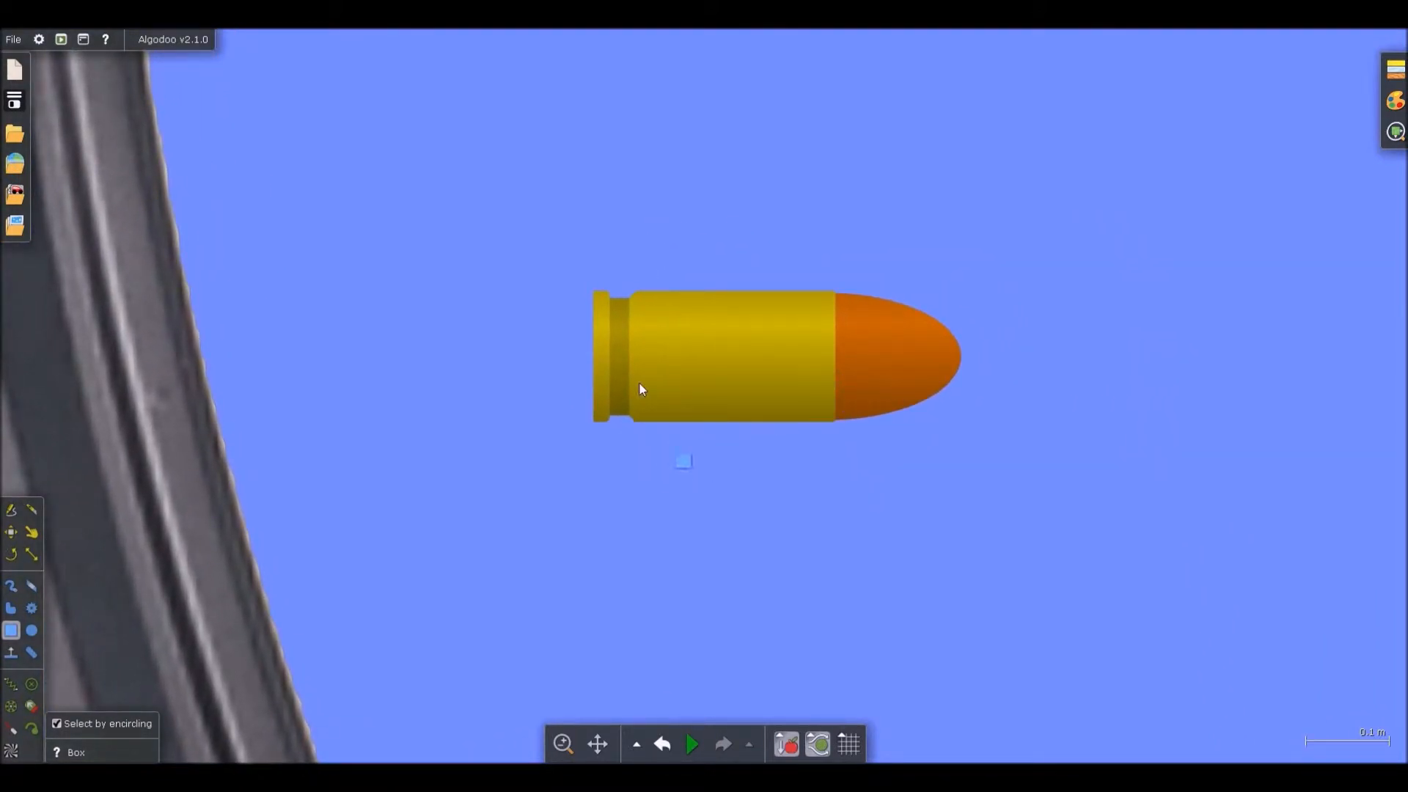
scroll(596, 336, "up", 4)
left_click_drag(593, 325, 867, 396)
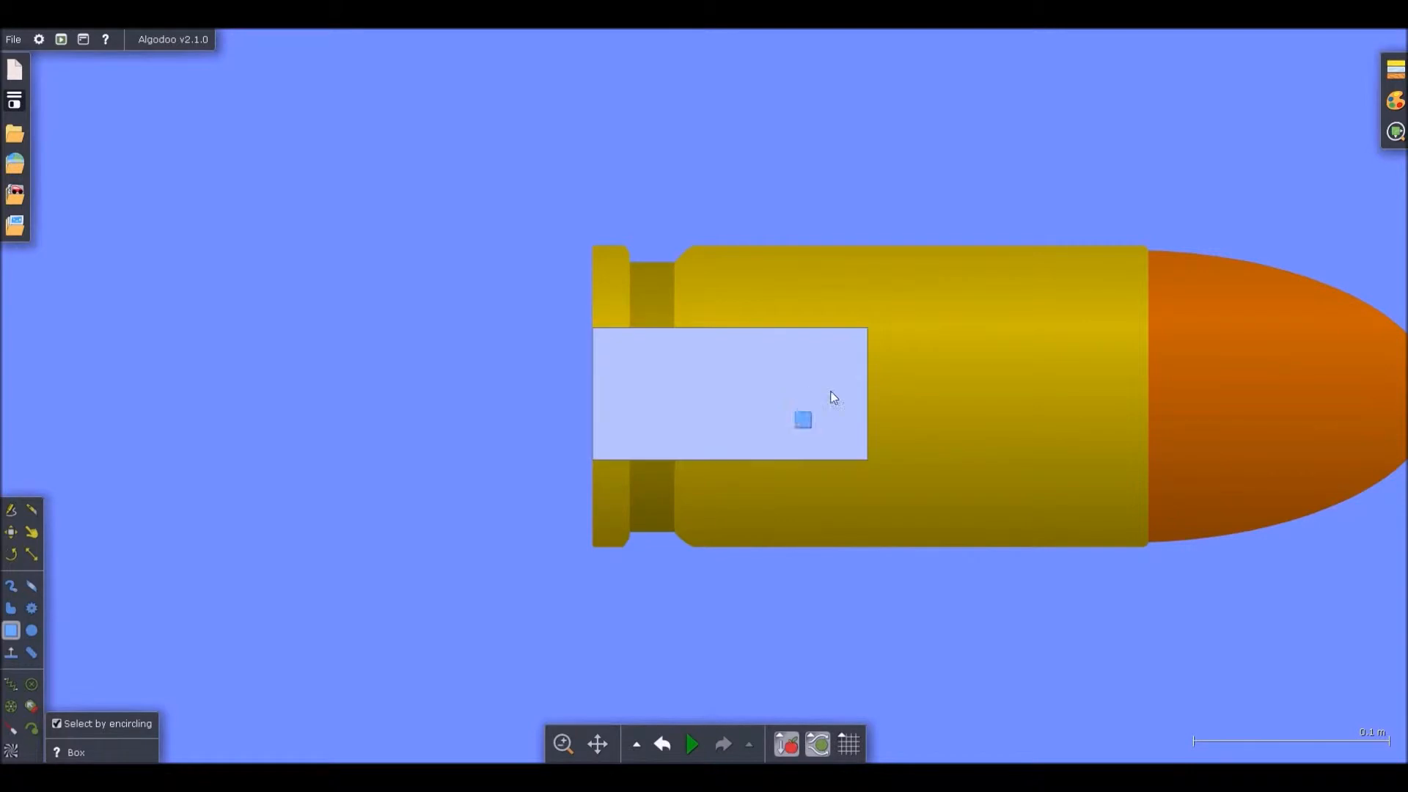
key("s")
left_click_drag(867, 394, 960, 396)
scroll(770, 379, "down", 4)
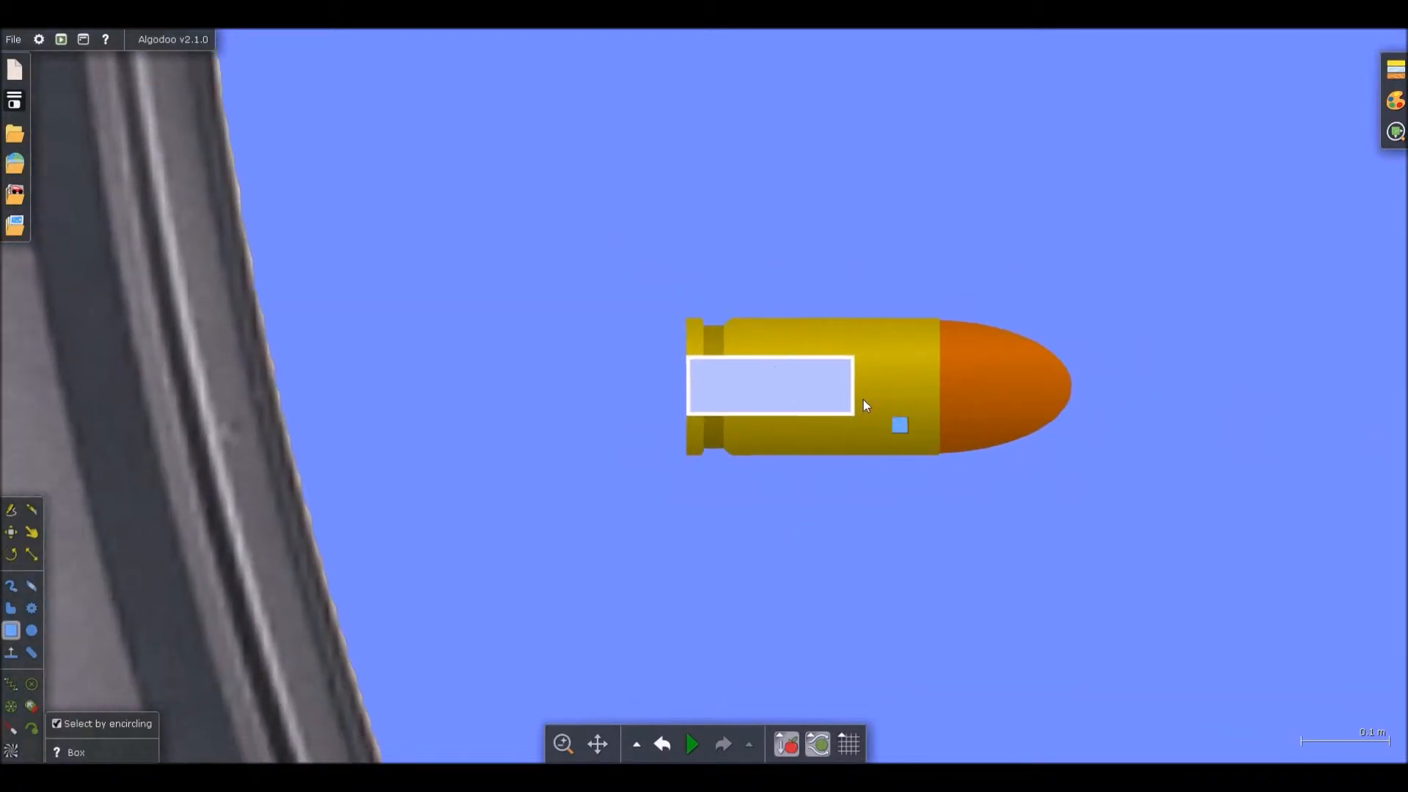
Reposition and lengthen the centre-line box so it spans nearly the whole casing from just inside the rim
scroll(866, 394, "up", 2)
key("s")
left_click_drag(844, 381, 939, 380)
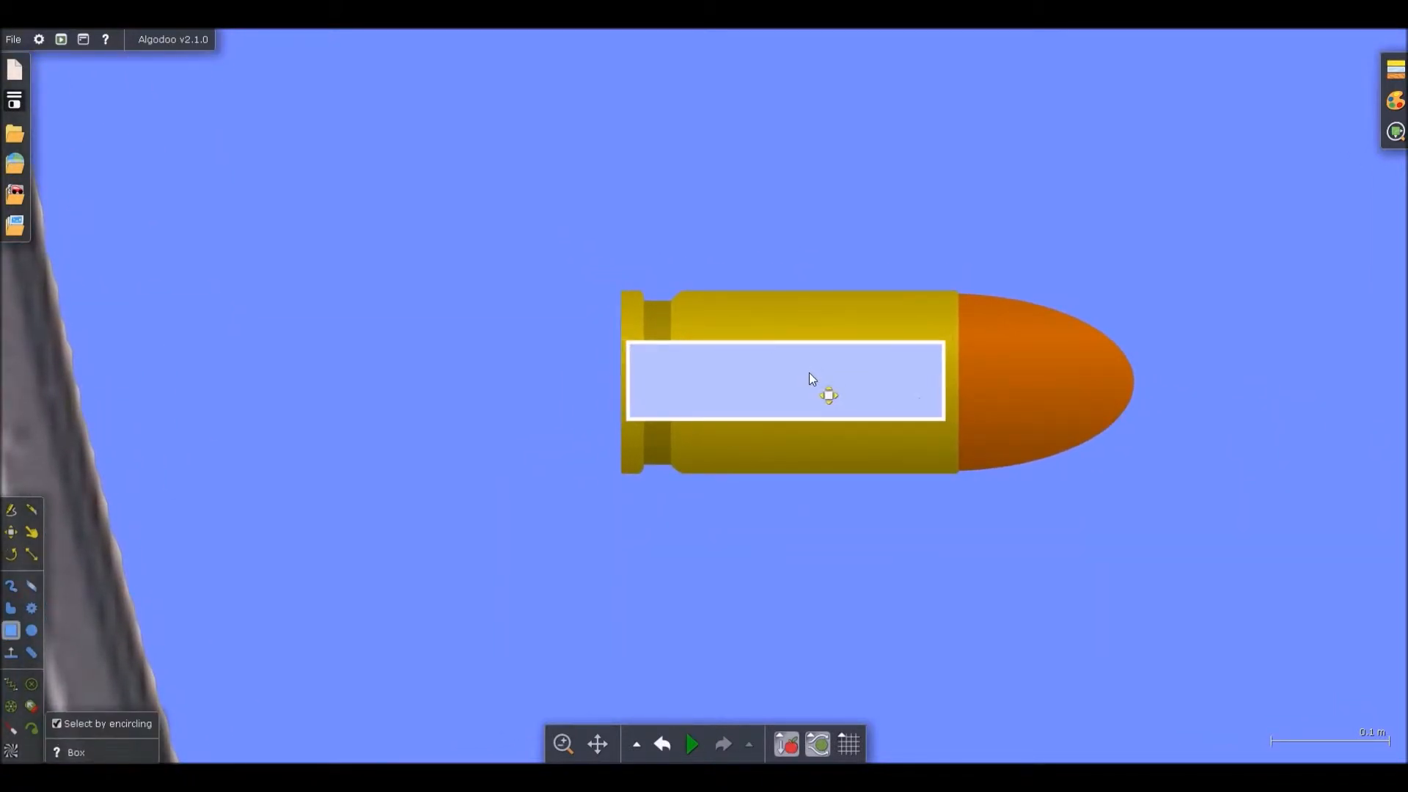
Clone the centre-line box forward into the bullet and shorten the clone from its rear end so it still overlaps the first box
scroll(956, 386, "up", 3)
left_click_drag(772, 372, 1012, 380)
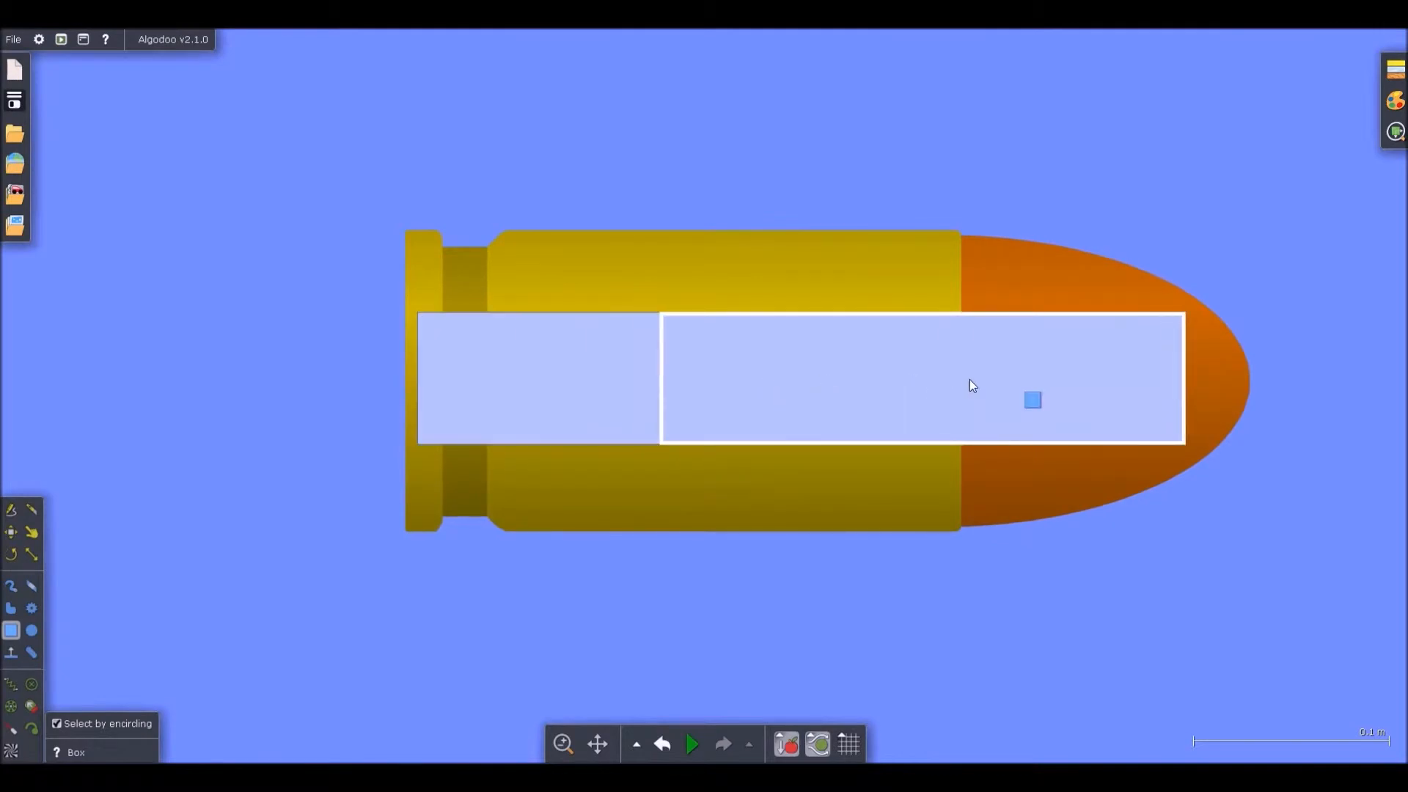
key("s")
left_click_drag(662, 379, 868, 379)
Put both boxes on collision layer B only and set their restitution to the minimum
right_click(737, 379)
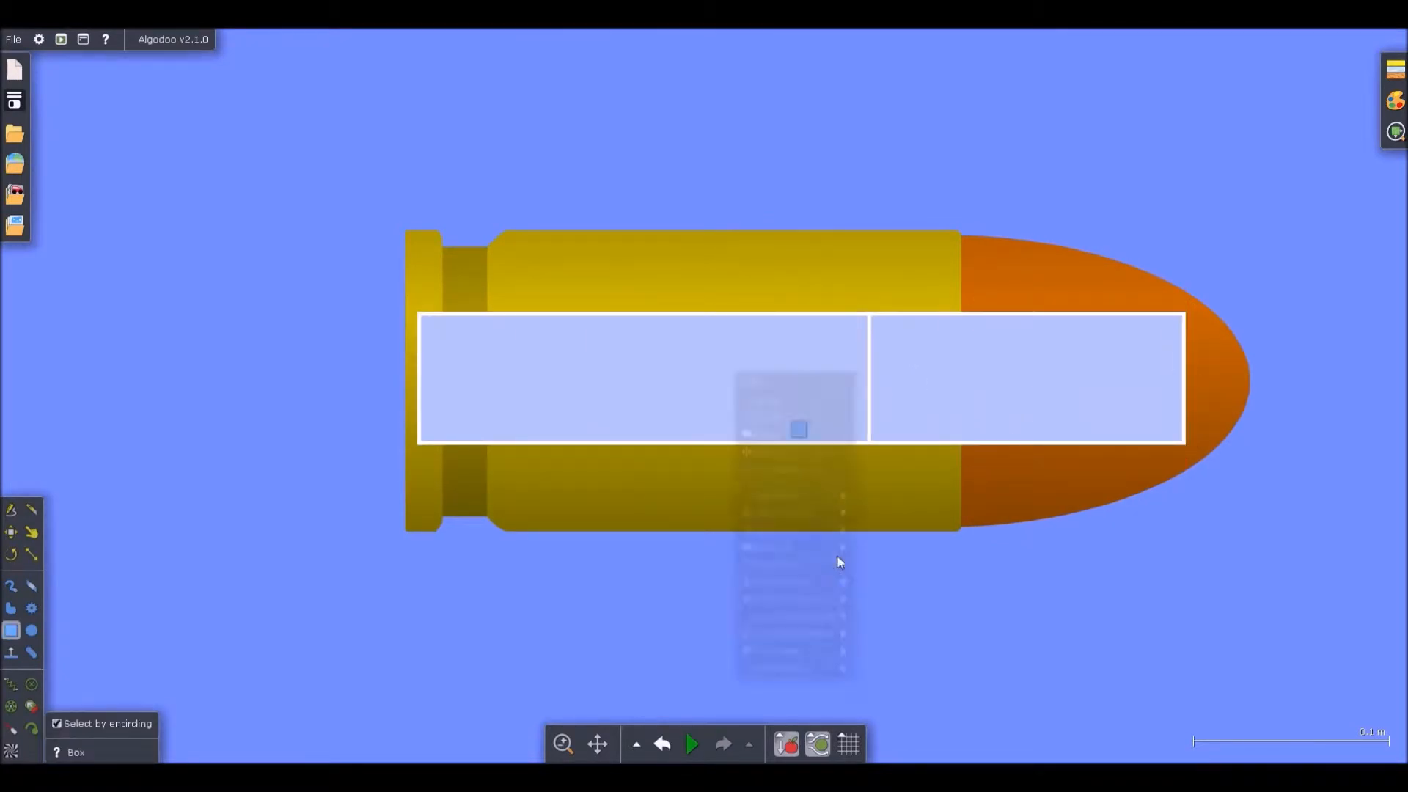
mouse_move(829, 622)
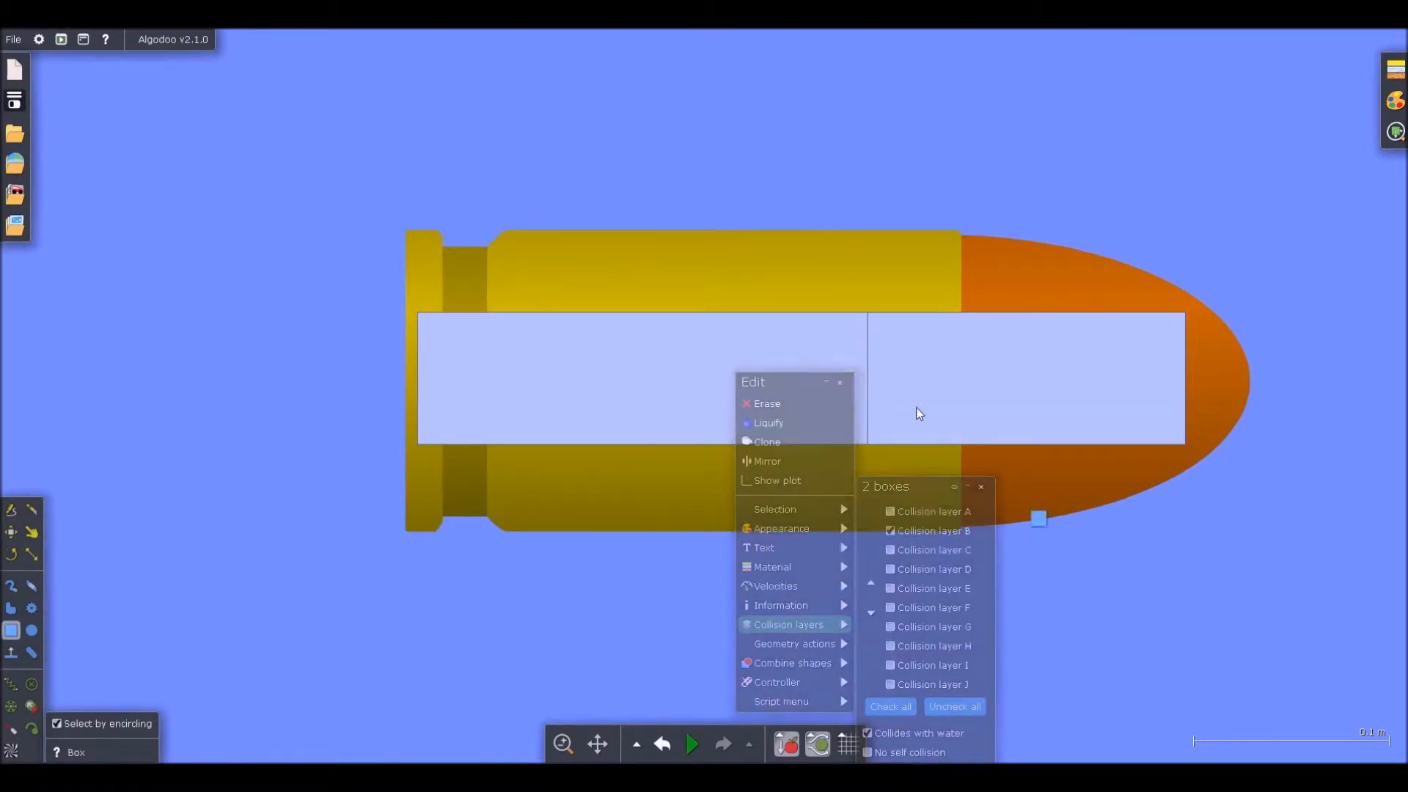
right_click(789, 382)
mouse_move(862, 558)
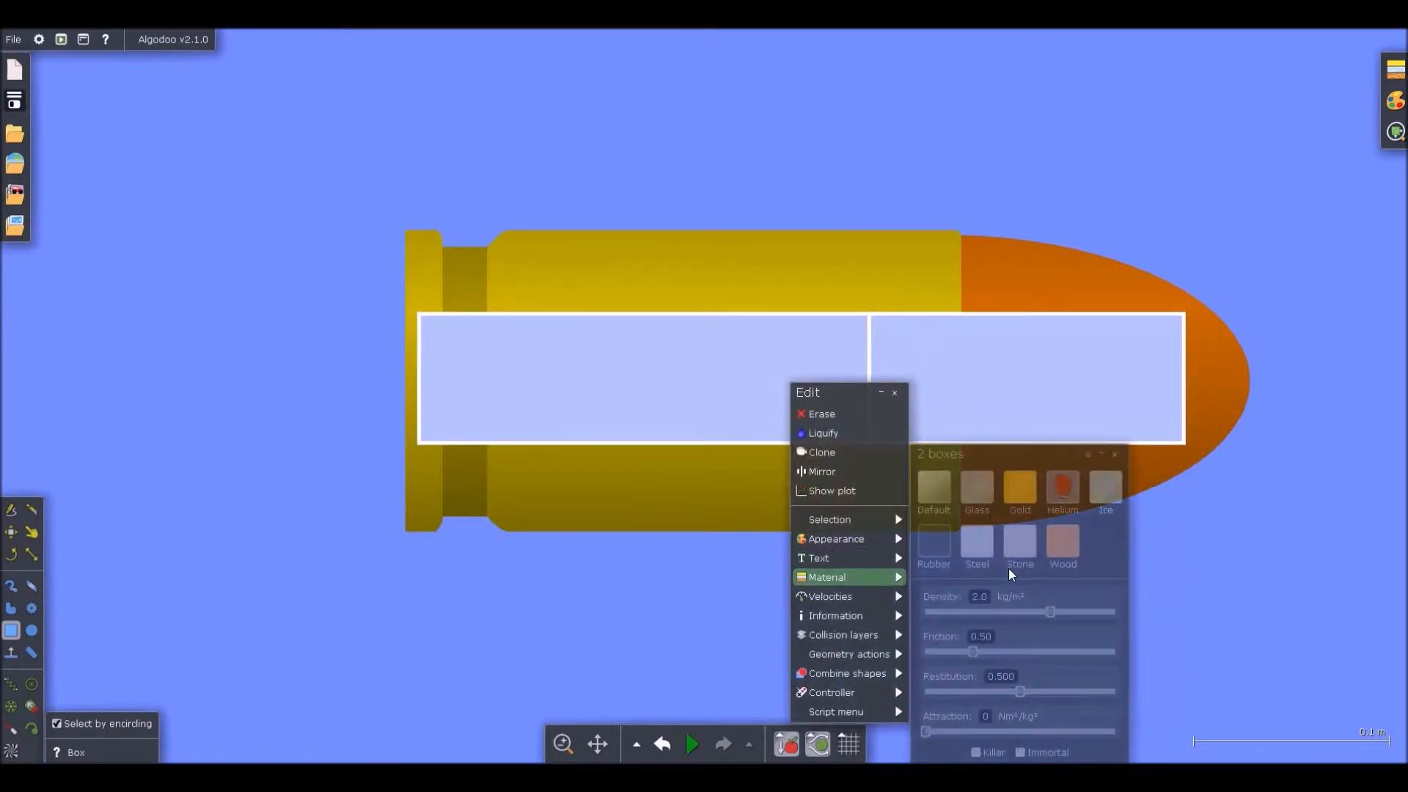
left_click_drag(1020, 692, 786, 695)
left_click(998, 454)
left_click(708, 648)
Fixate the rear box to the cartridge rim and fixate the two boxes together where they overlap
scroll(618, 390, "down", 3)
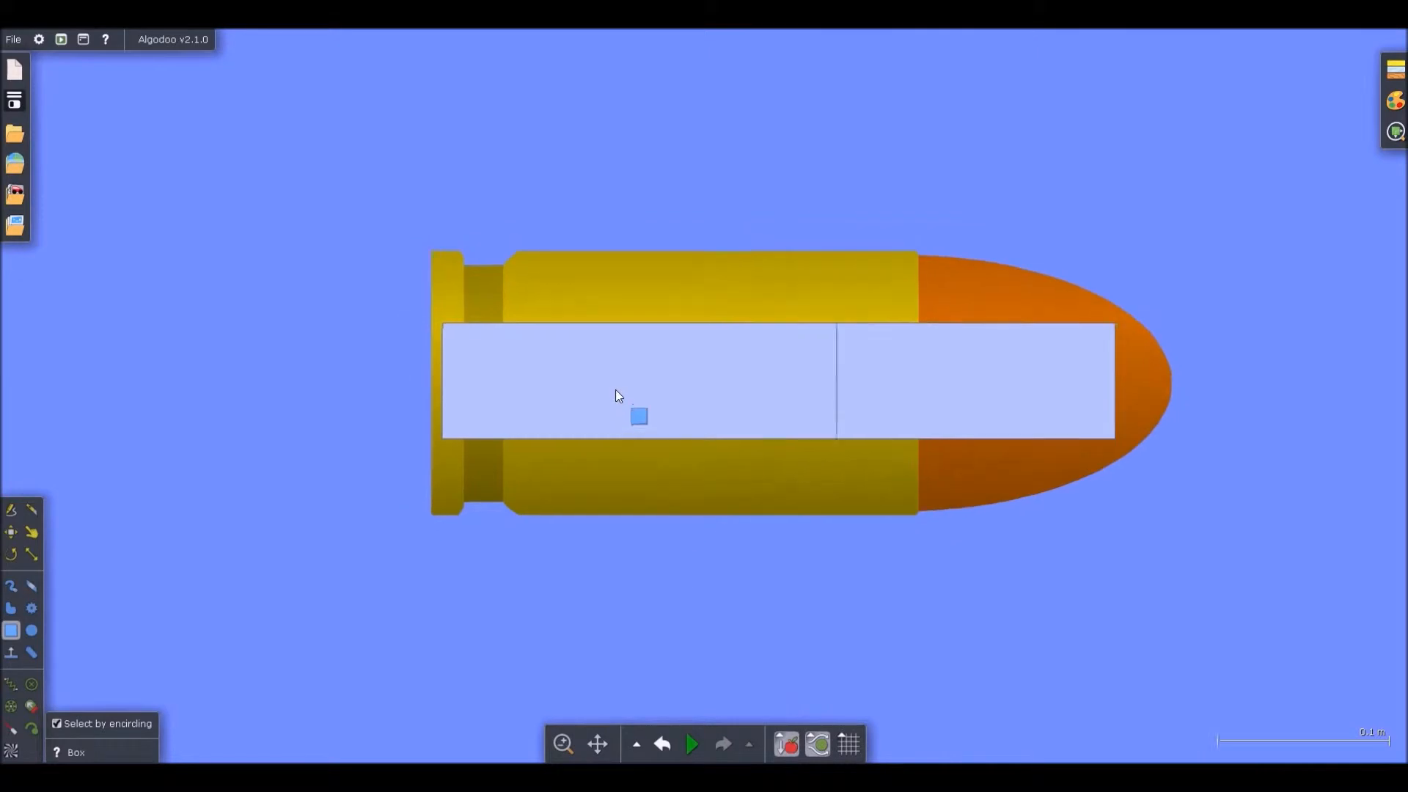
scroll(773, 381, "up", 3)
key("f")
scroll(399, 366, "up", 3)
left_click(385, 382)
scroll(883, 390, "down", 3)
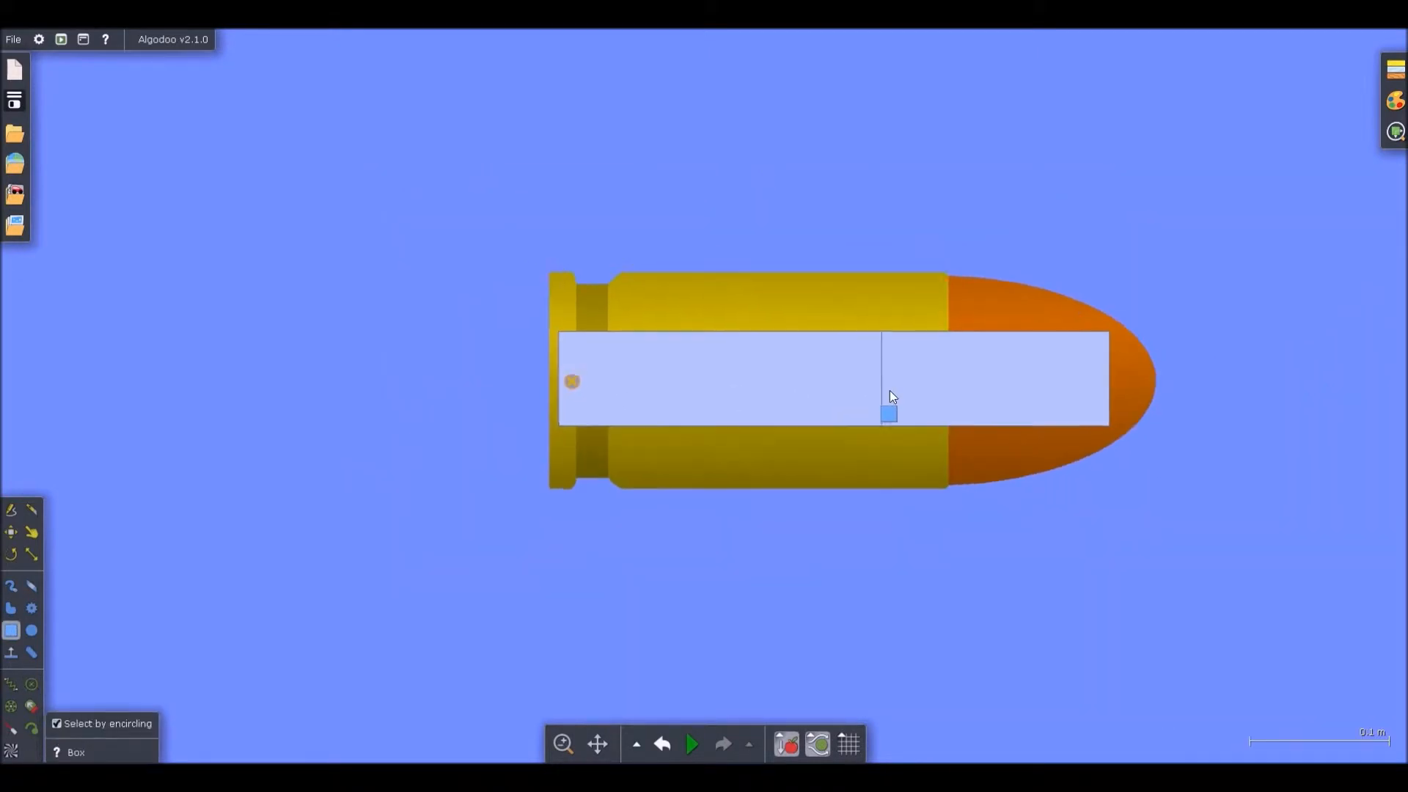
scroll(852, 387, "up", 2)
left_click(831, 383)
Try to fixate the front box to the bullet near its tip and undo the fixate
left_click(1122, 377)
key("b")
scroll(946, 370, "down", 3)
scroll(946, 377, "up", 3)
key("ctrl+z")
Change the drawing order so the front box lies behind the rear box but in front of the cartridge parts
left_click(997, 456)
key("Page_Up")
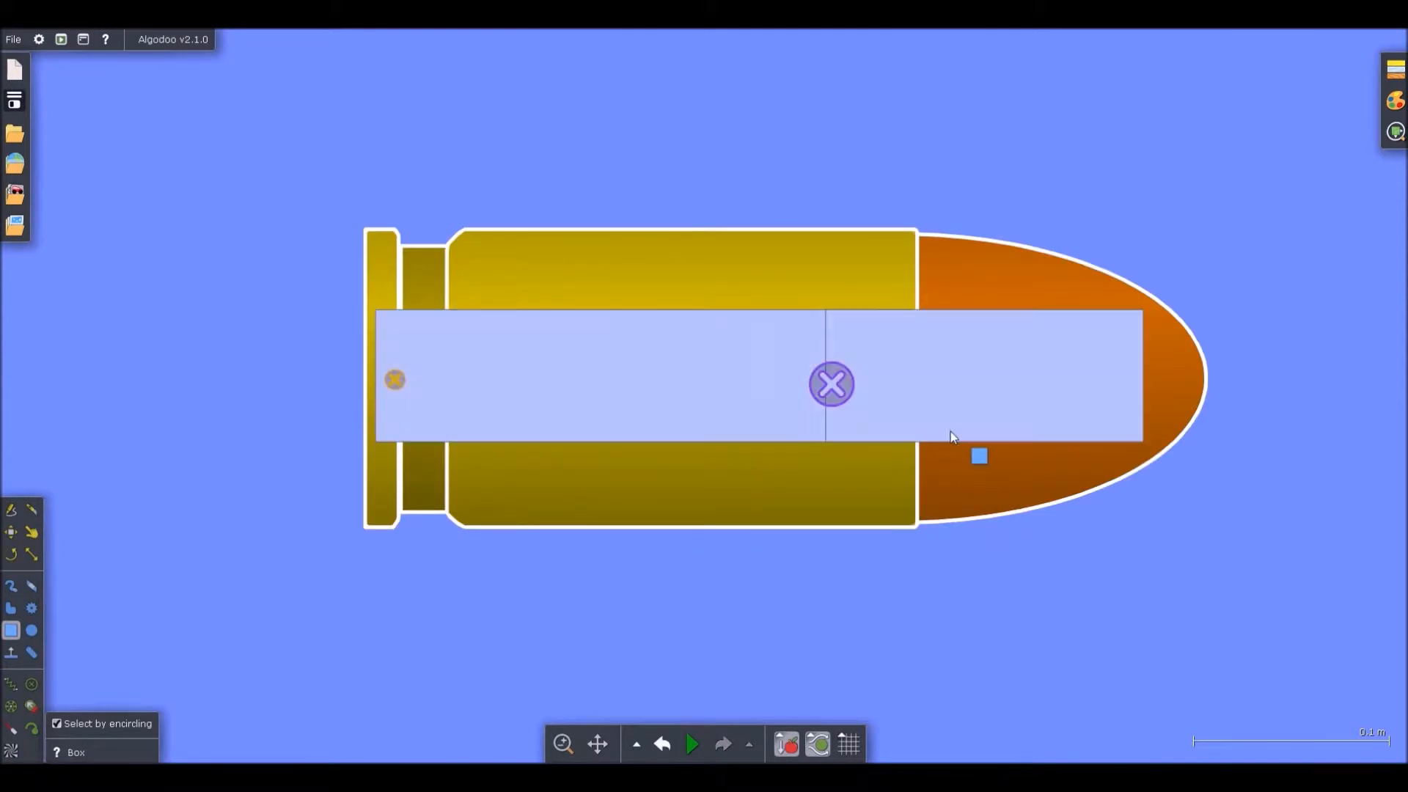
key("Page_Down")
left_click(928, 424)
key("Page_Down")
scroll(940, 351, "up", 2)
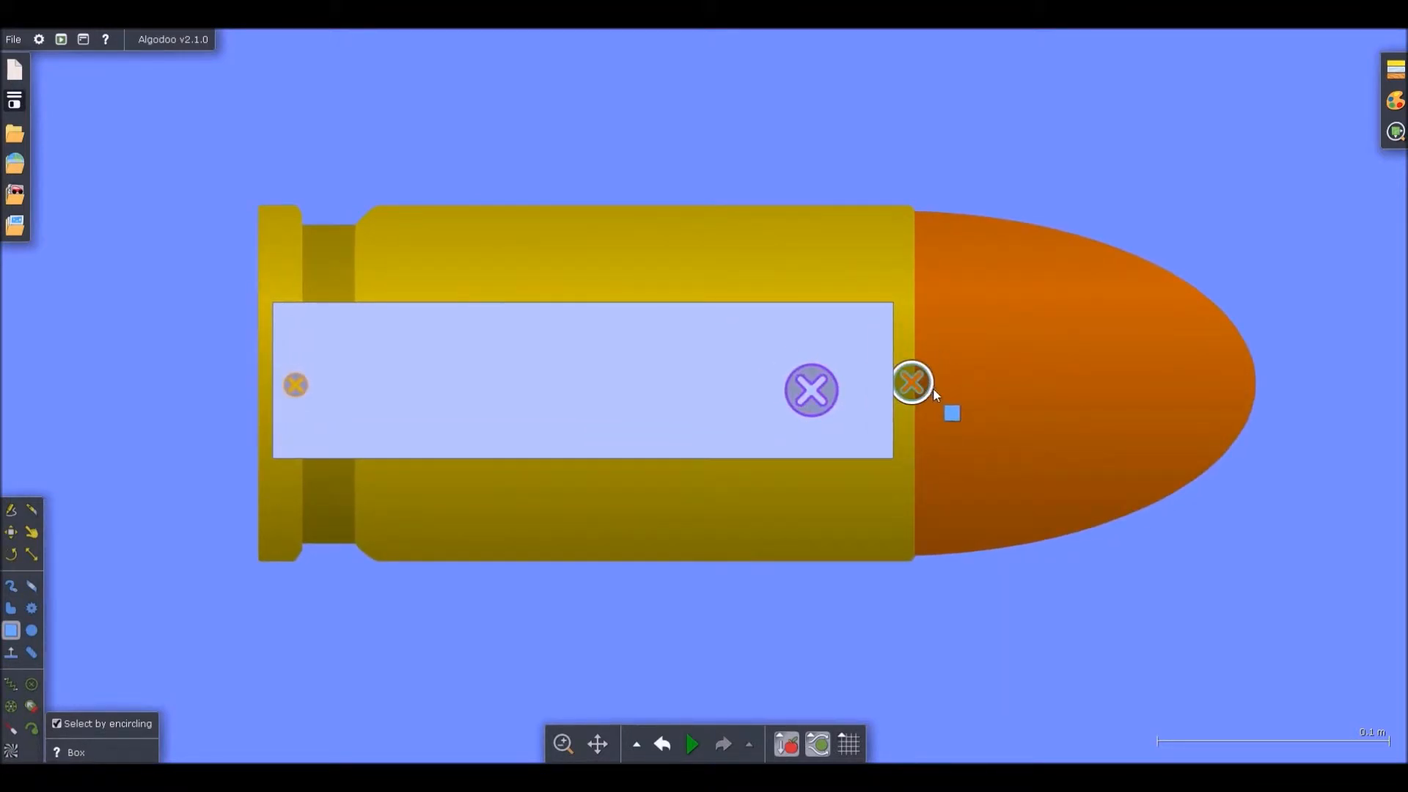
scroll(933, 389, "down", 3)
key("Page_Up")
left_click(871, 519)
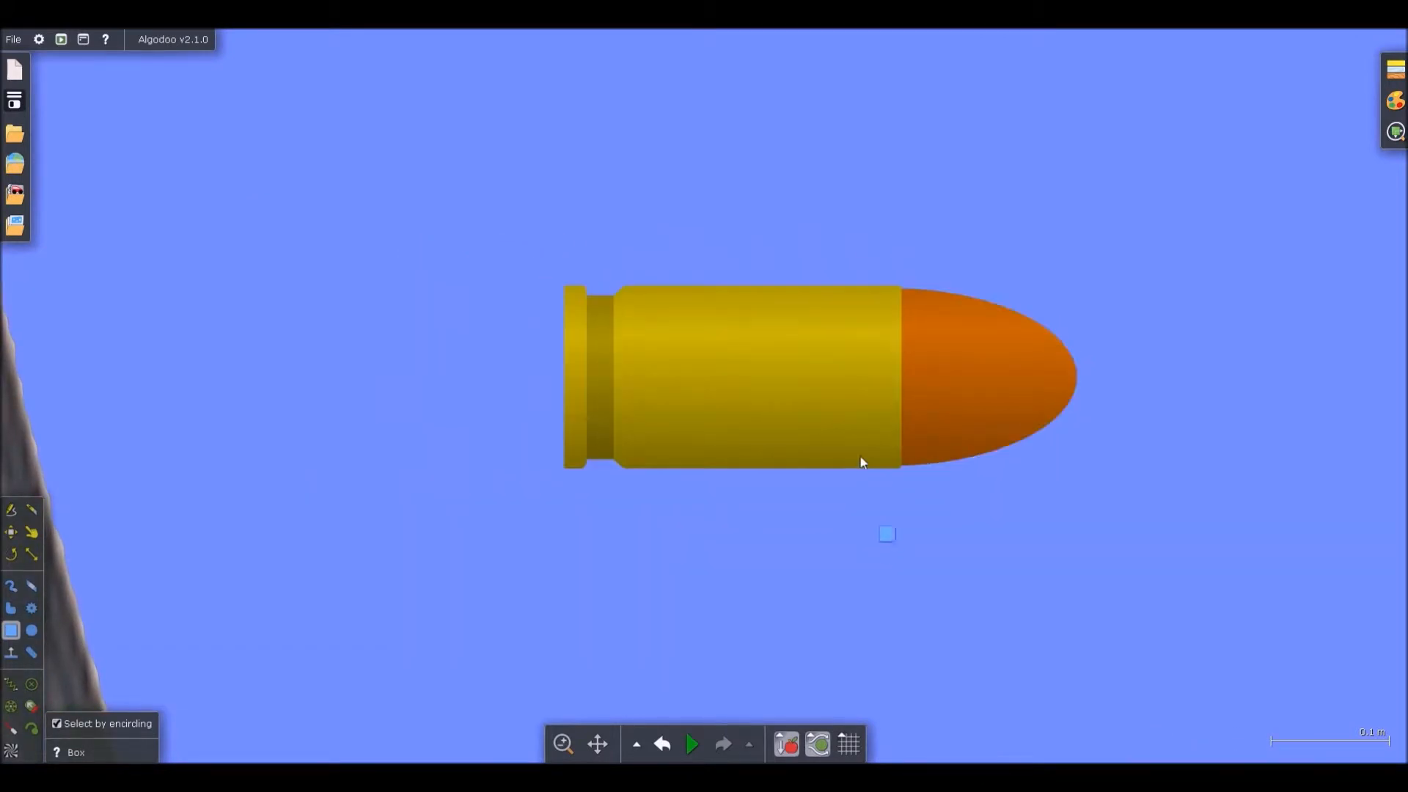
left_click(851, 452)
key("Page_Down")
left_click(881, 531)
Fixate the front box to the bullet
scroll(891, 405, "up", 3)
key("f")
left_click(1041, 365)
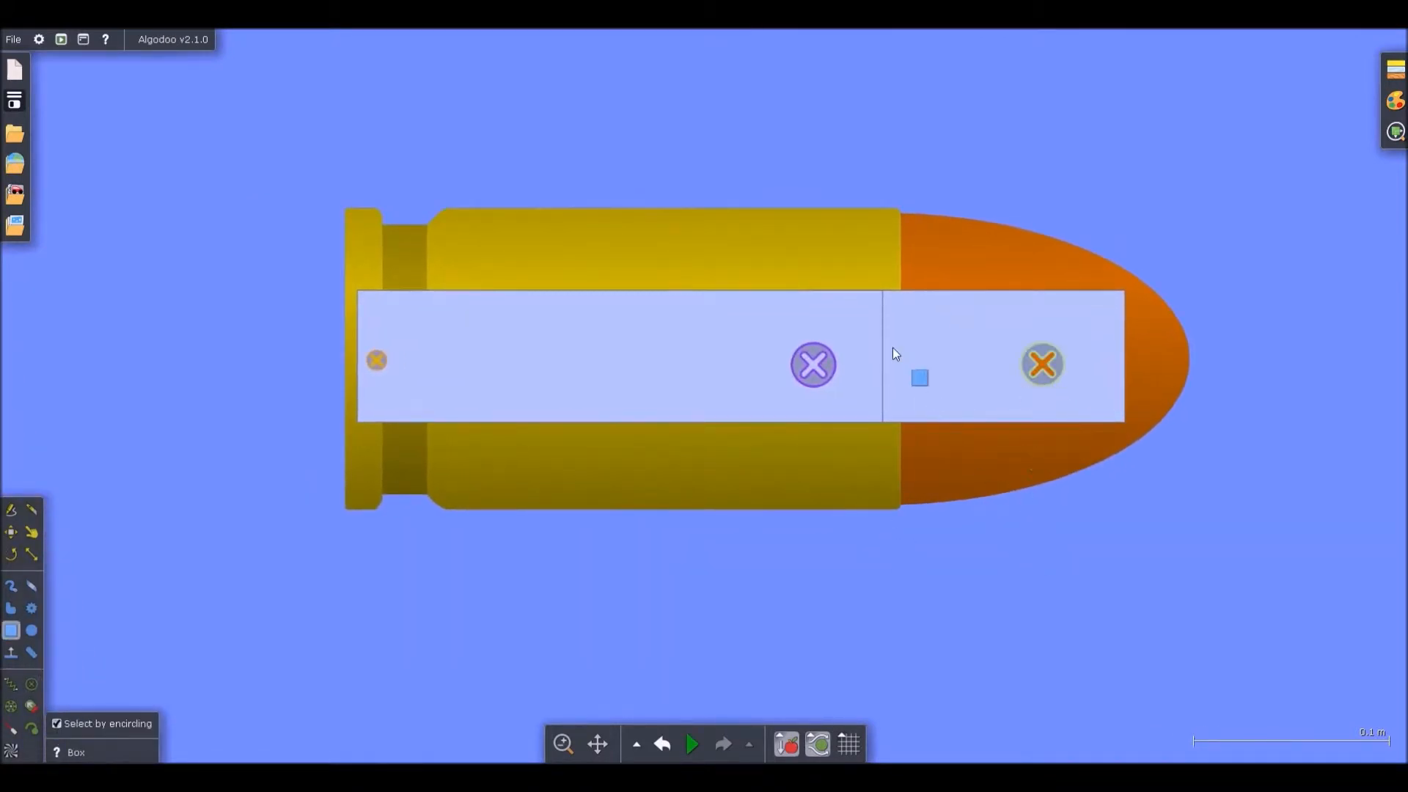
Try to add another fixate at the front edge of the rear box and undo it
scroll(888, 351, "up", 3)
key("f")
left_click(881, 363)
scroll(865, 381, "down", 6)
key("ctrl+z")
scroll(858, 382, "up", 3)
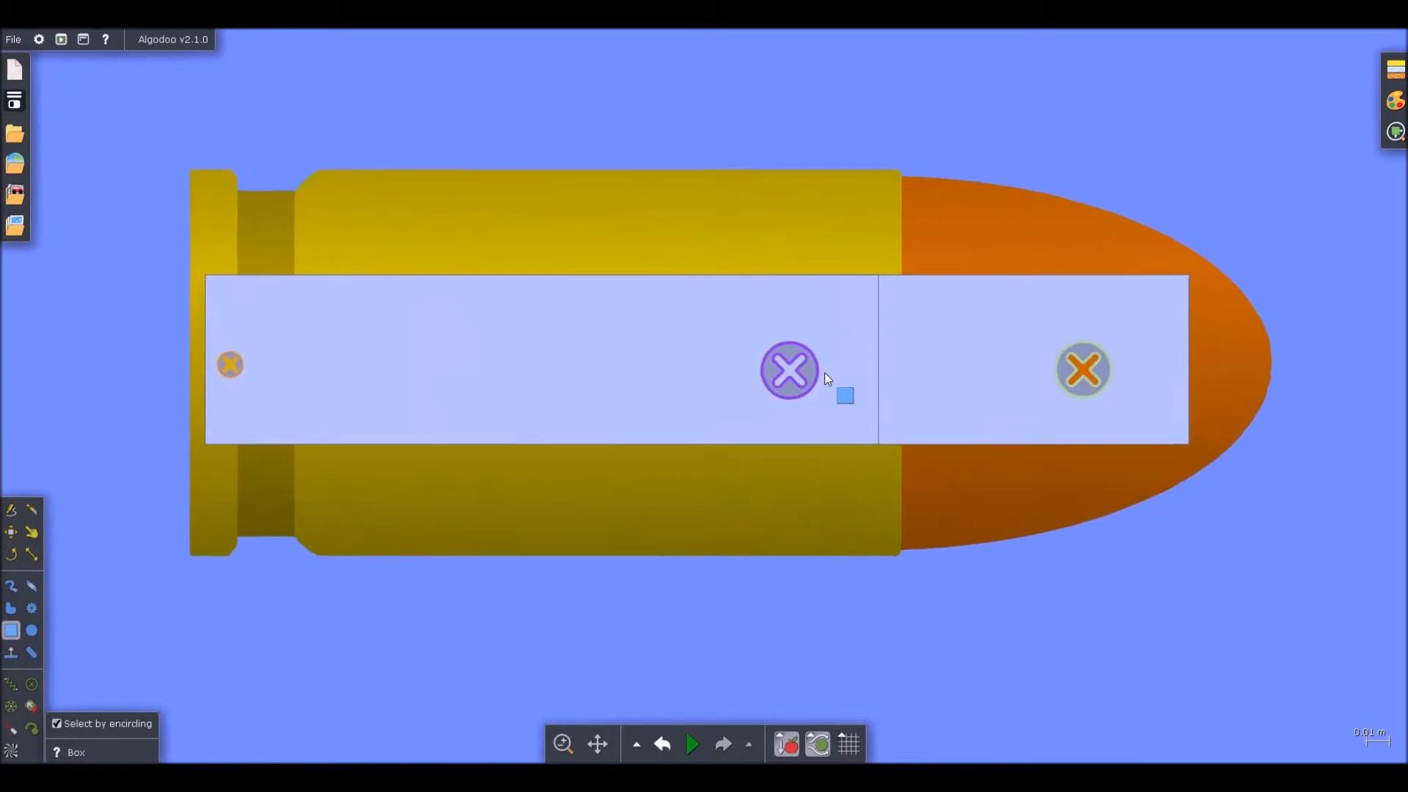
Try a spring from the front box back to the cartridge rim, open its spring settings, and undo it
scroll(880, 422, "down", 4)
scroll(944, 402, "up", 2)
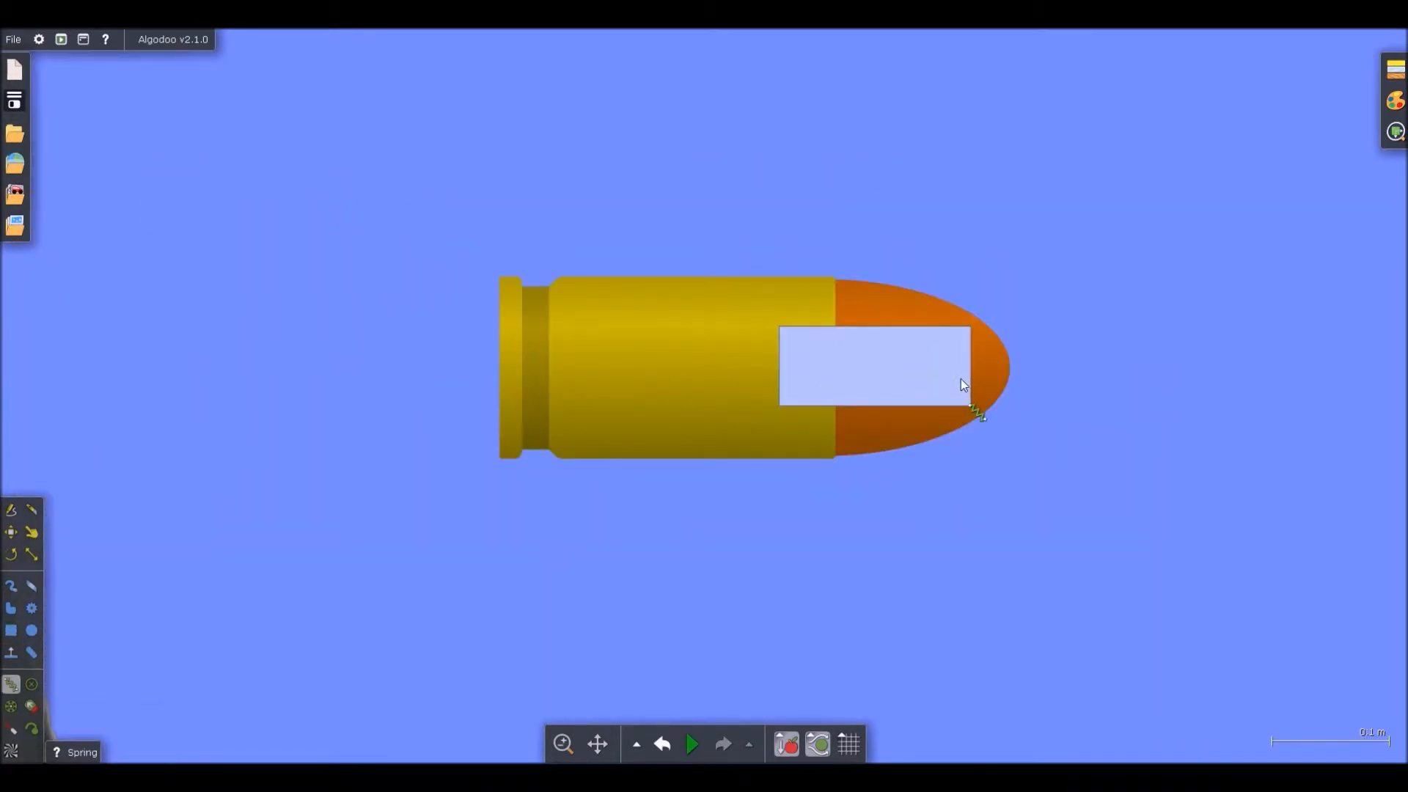
left_click_drag(961, 373, 512, 379)
right_click(545, 372)
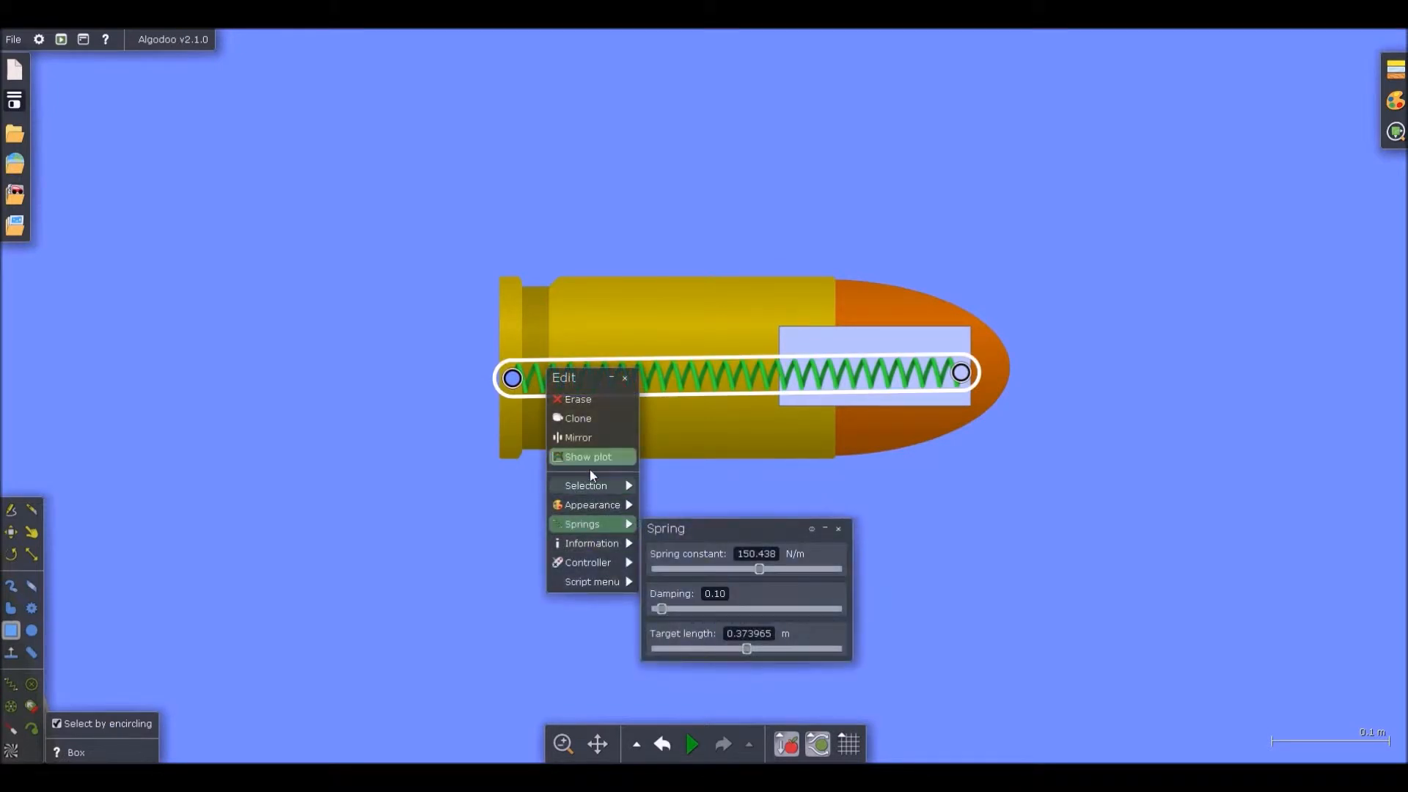
key("ctrl+z")
Draw a spring about 0.37 m long from the rim to the front box and move its front end back within the box
left_click_drag(510, 364, 958, 365)
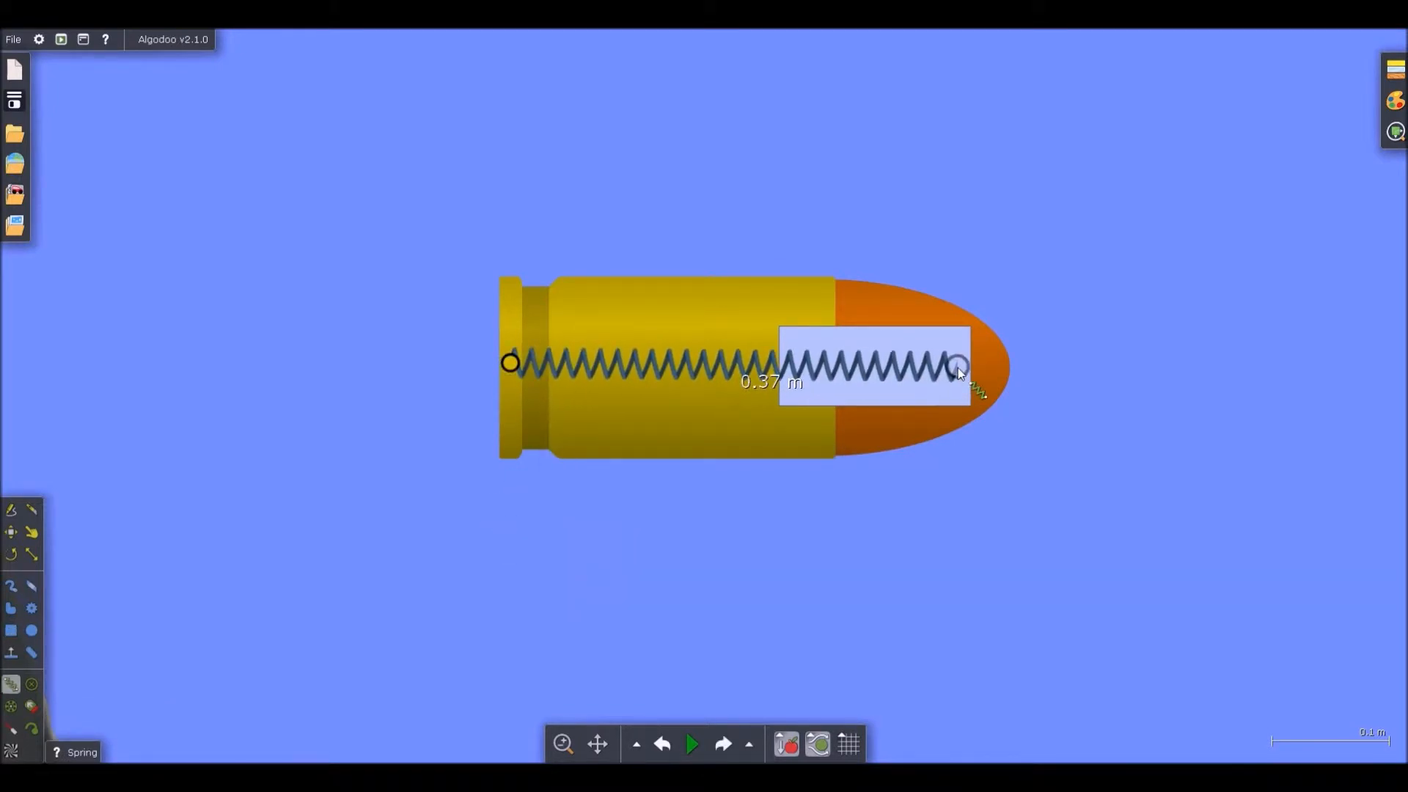
key("b")
scroll(966, 362, "up", 2)
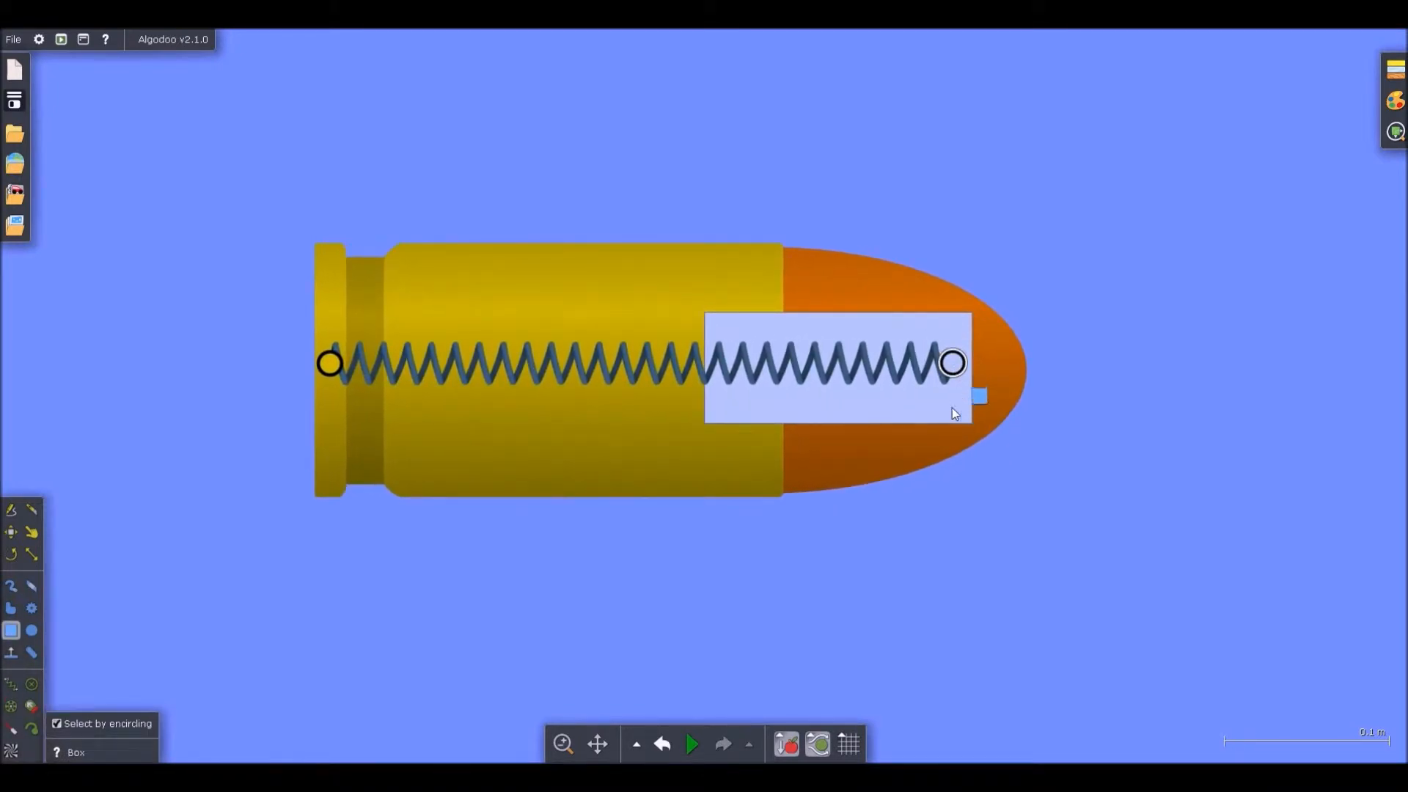
left_click_drag(330, 363, 330, 369)
key("ctrl+z")
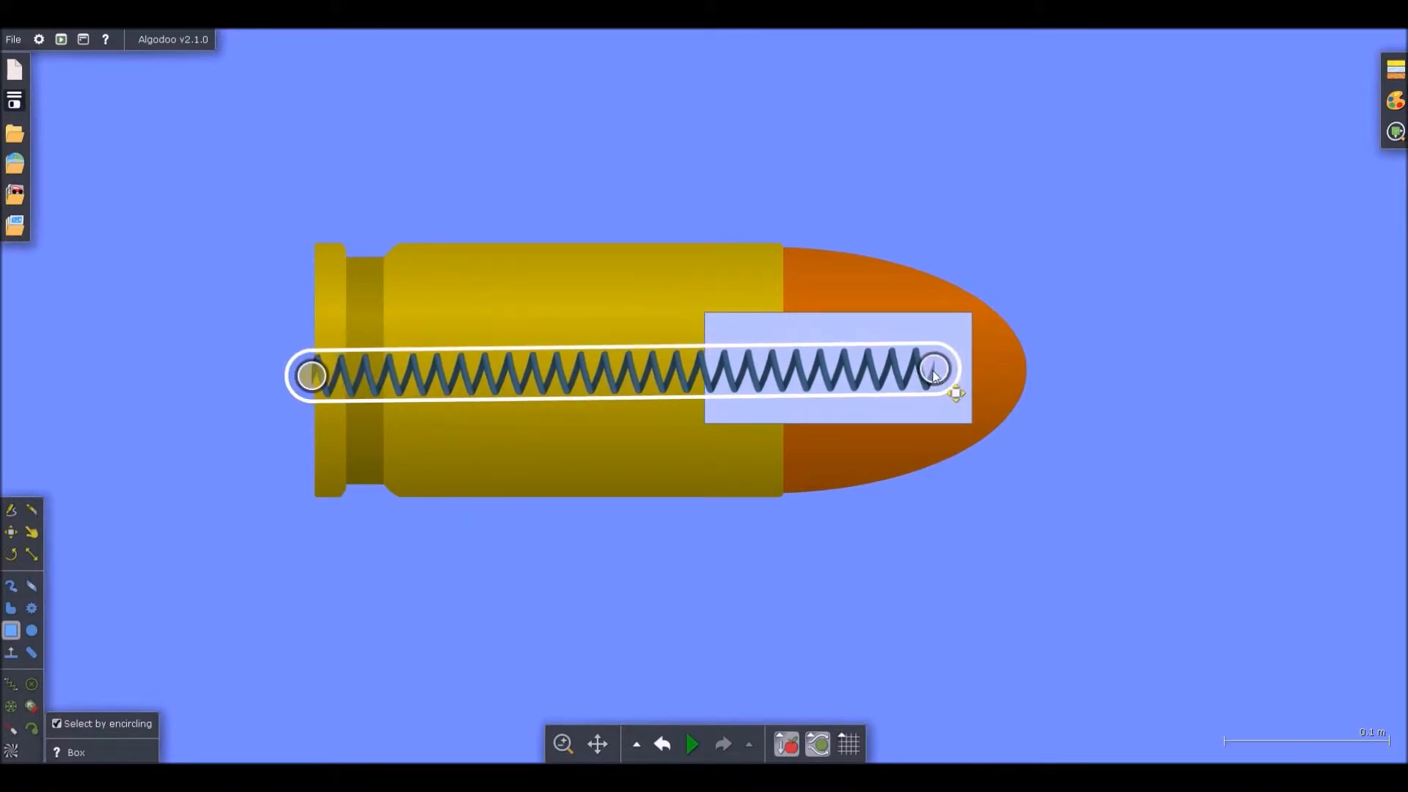
left_click_drag(965, 370, 836, 358)
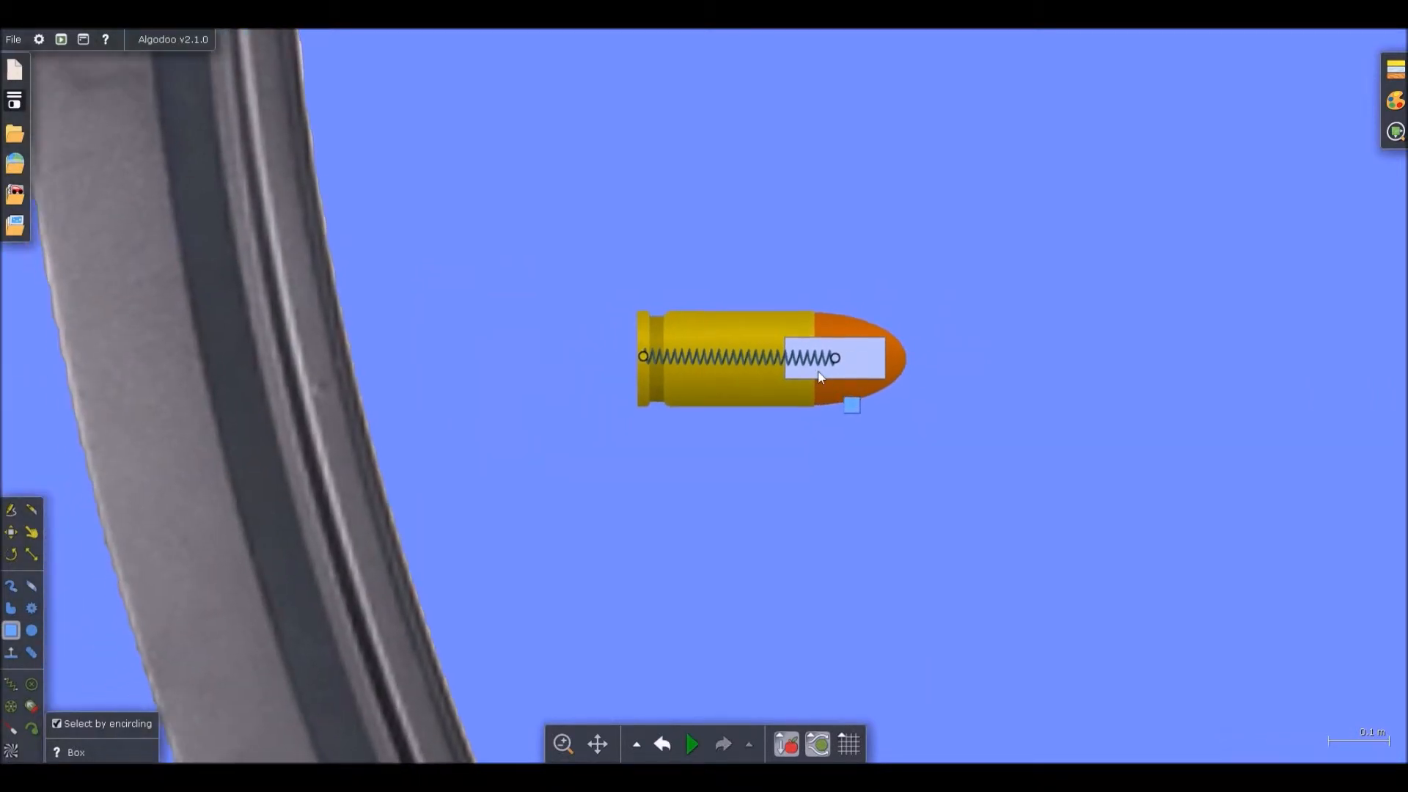
Set the spring's constant to 500 N/m and its target length to 50 m
right_click(791, 356)
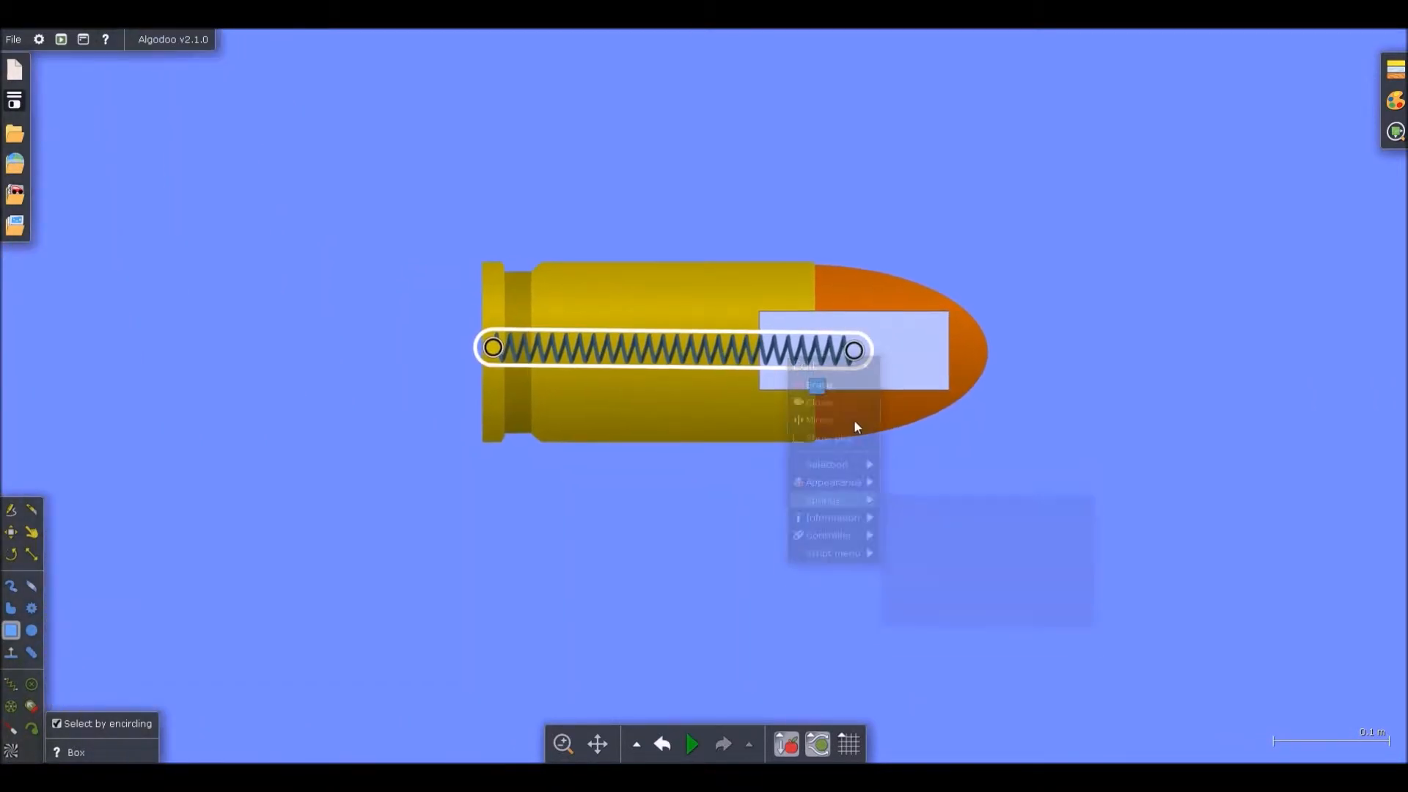
mouse_move(873, 513)
left_click_drag(1006, 553, 1051, 557)
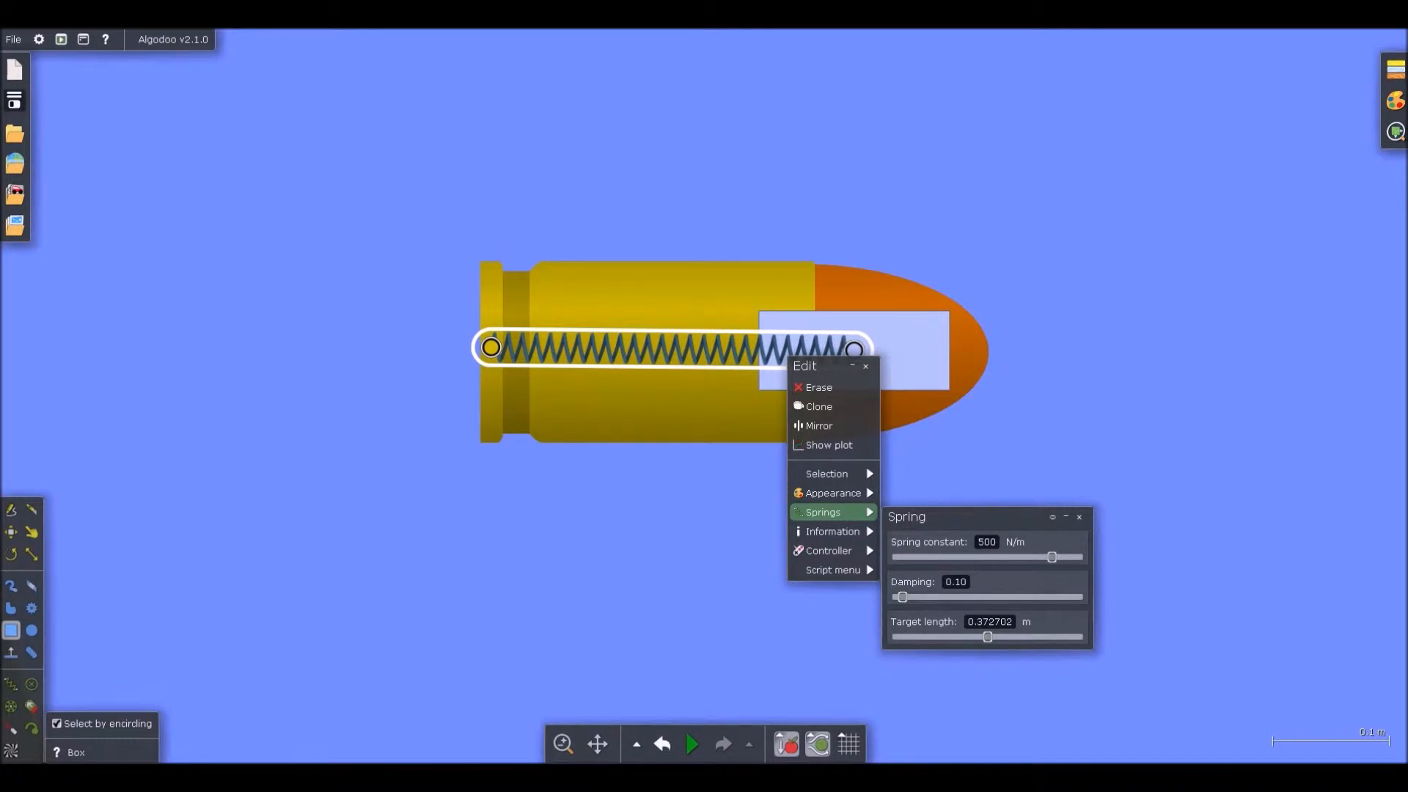
left_click_drag(988, 636, 1162, 649)
left_click_drag(967, 622, 1114, 631)
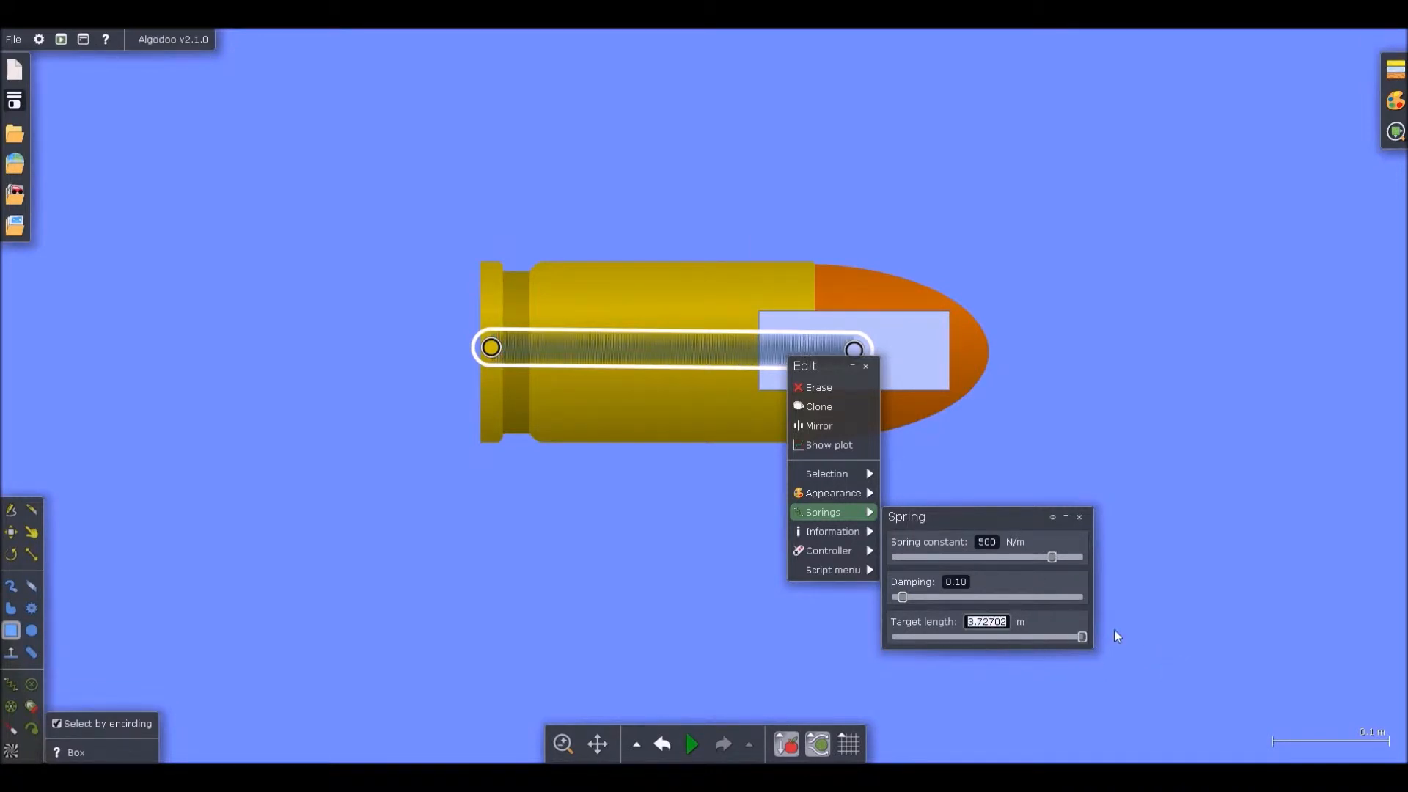
scroll(998, 412, "down", 5)
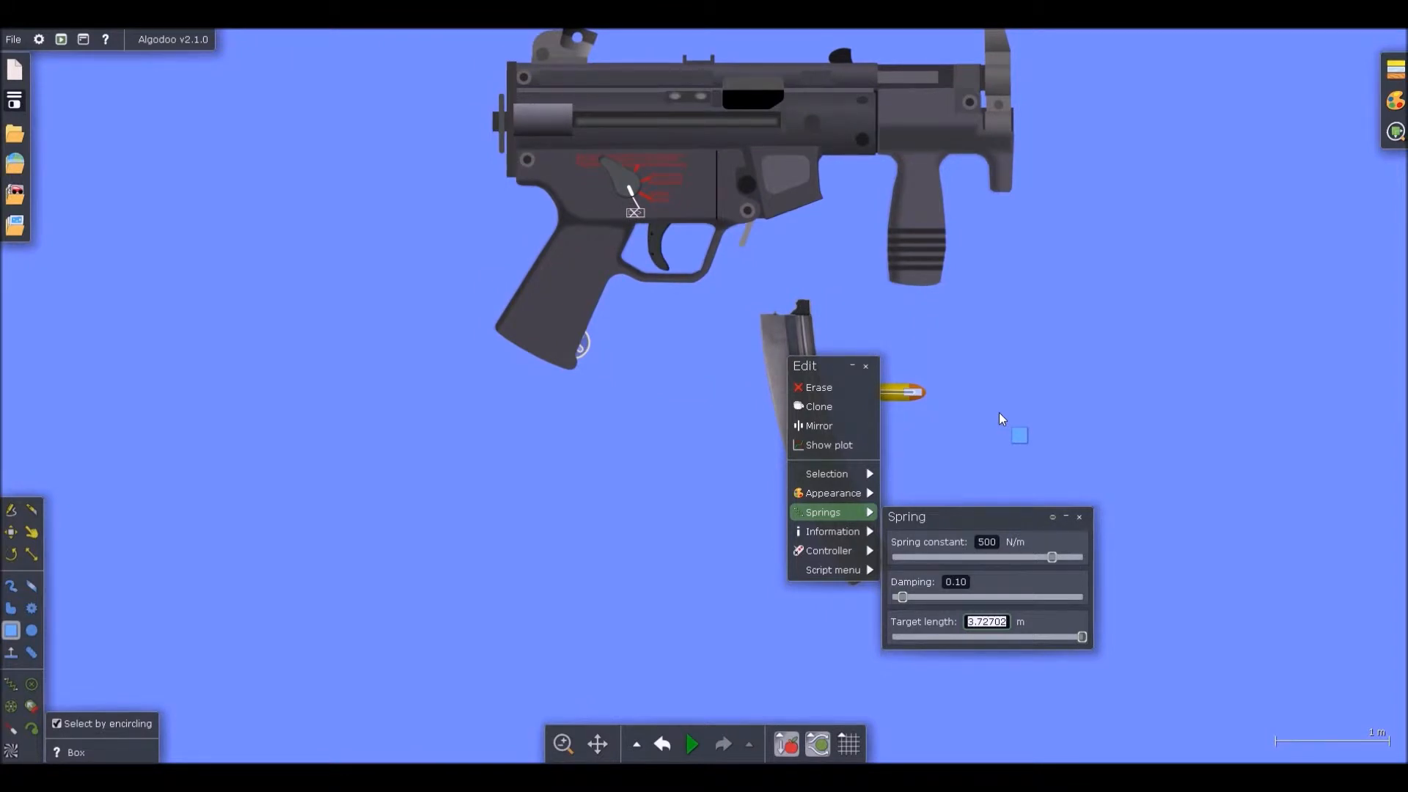
scroll(998, 413, "up", 5)
type("50")
key("Return")
left_click(866, 367)
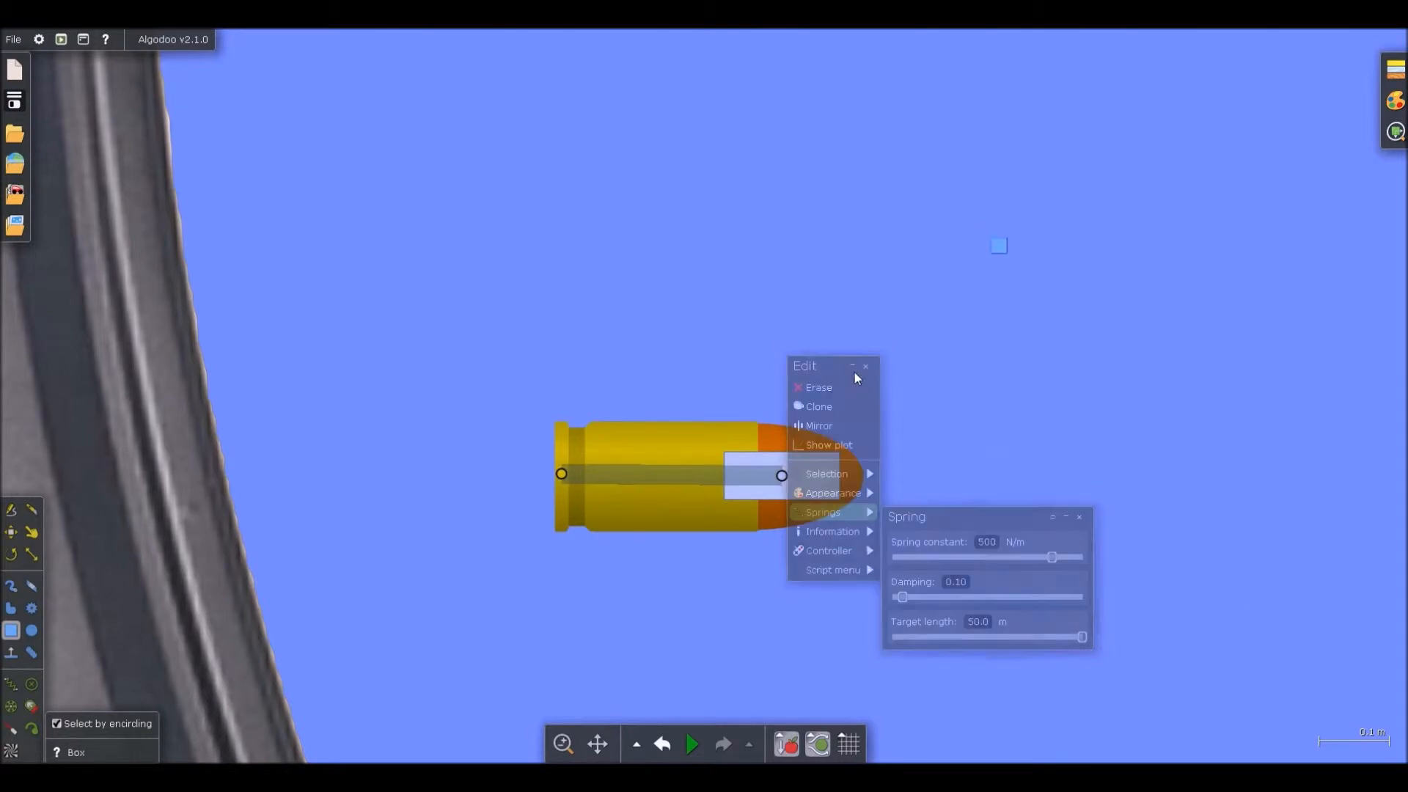
Test the spring-loaded cartridge in the simulation and undo the test
key("space")
key("ctrl+z")
scroll(702, 445, "down", 3)
scroll(684, 469, "up", 2)
Bring the four cartridge parts to the front, set their friction to 0.07 and restitution to 0, and raise their density
left_click(681, 470)
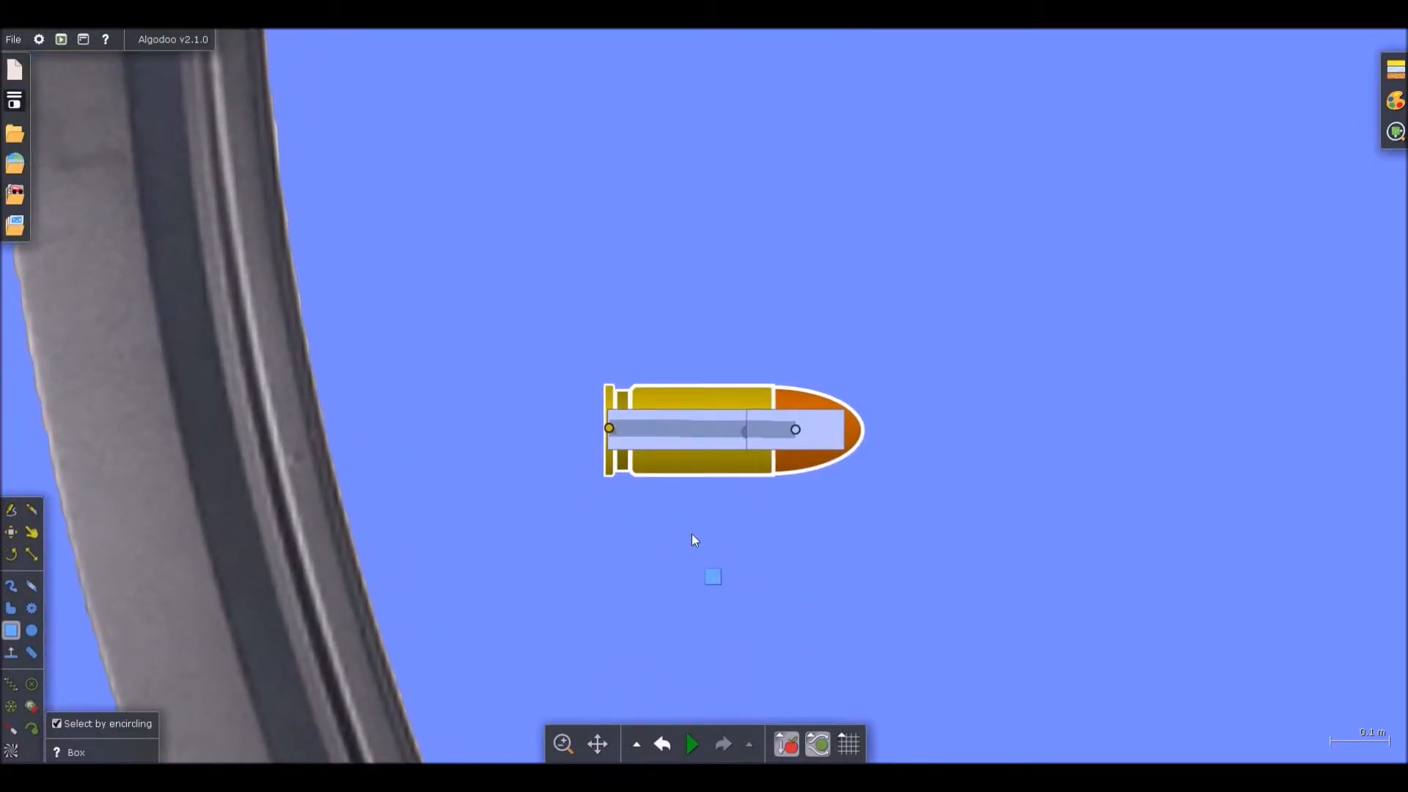
right_click(701, 494)
mouse_move(798, 613)
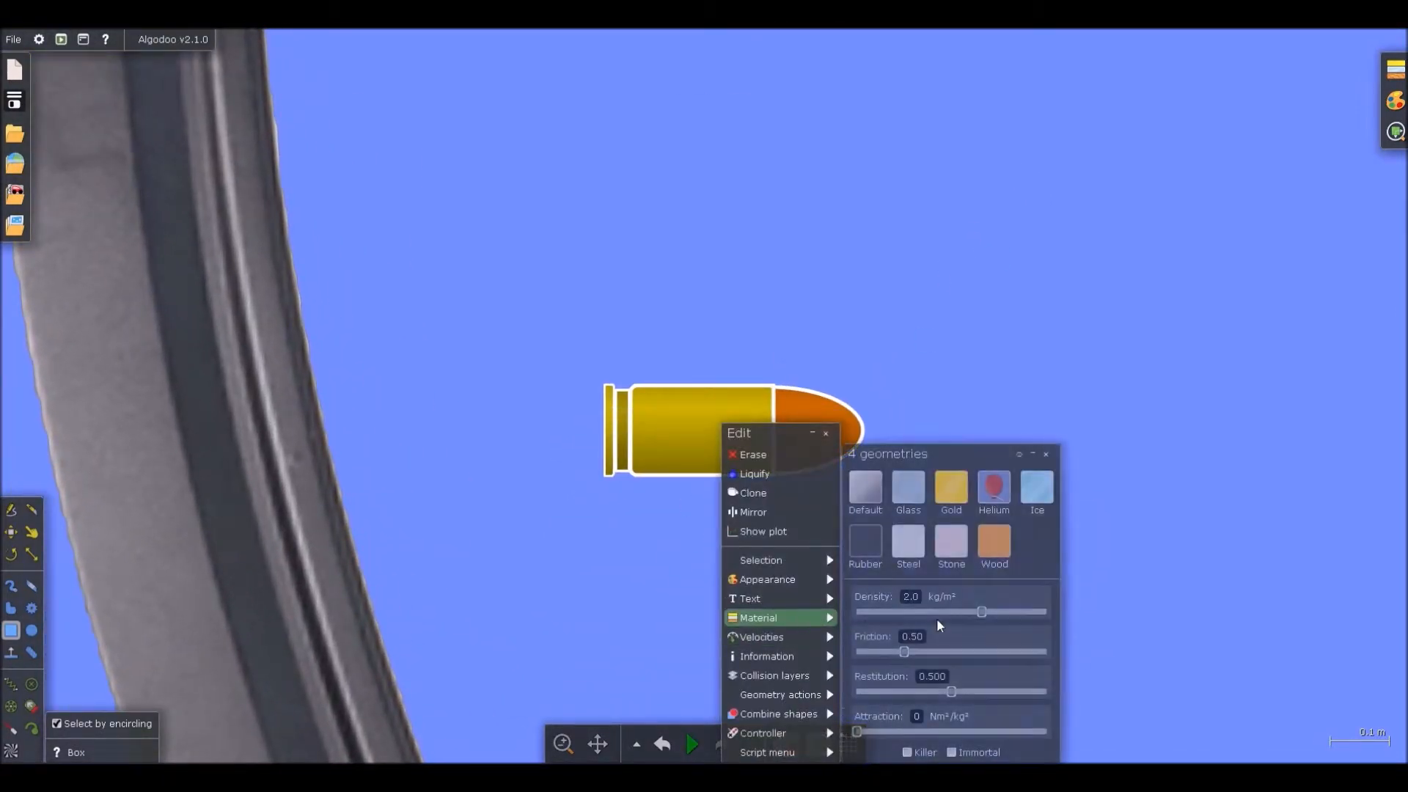
left_click_drag(864, 659, 847, 700)
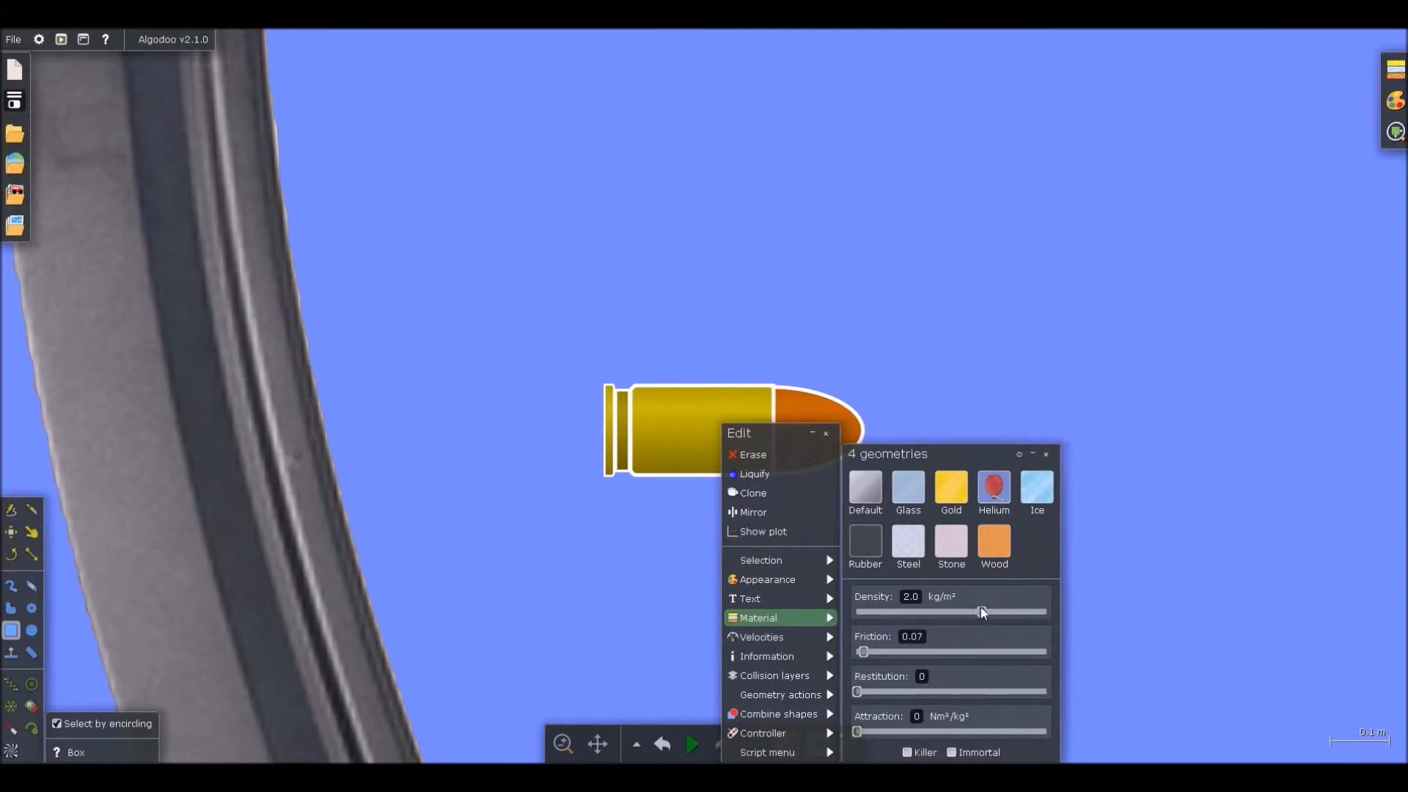
left_click_drag(1013, 613, 1037, 613)
left_click(1162, 409)
Run the simulation with the cartridge's new material settings and undo the run
scroll(820, 477, "up", 2)
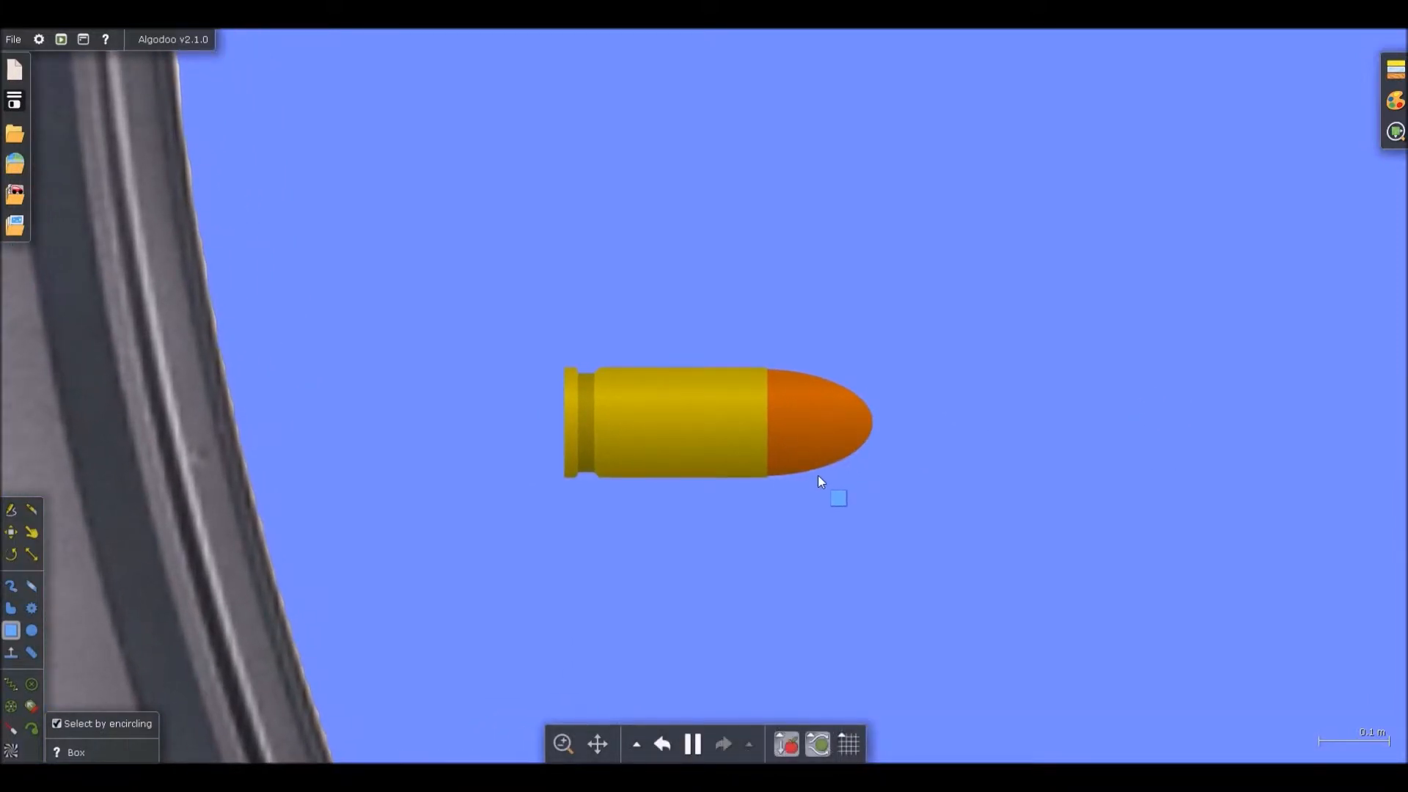
key("space")
key("ctrl+z")
scroll(792, 484, "down", 2)
scroll(643, 391, "up", 1)
Fixate the magazine to the background
left_click_drag(631, 384, 1025, 540)
scroll(691, 422, "down", 6)
scroll(695, 422, "up", 2)
key("f")
left_click(580, 448)
Draw a platform box directly beneath the cartridge and fixate it to the background
scroll(698, 447, "up", 4)
key("b")
mouse_move(601, 381)
left_mouse_down()
mouse_move(912, 485)
mouse_move(856, 500)
left_mouse_up()
key("f")
left_click(779, 437)
Clone the cartridge directly above itself, start the simulation, and clone the pair again on top of the stack
key("b")
left_click_drag(856, 256, 555, 380)
left_click_drag(638, 334, 638, 283)
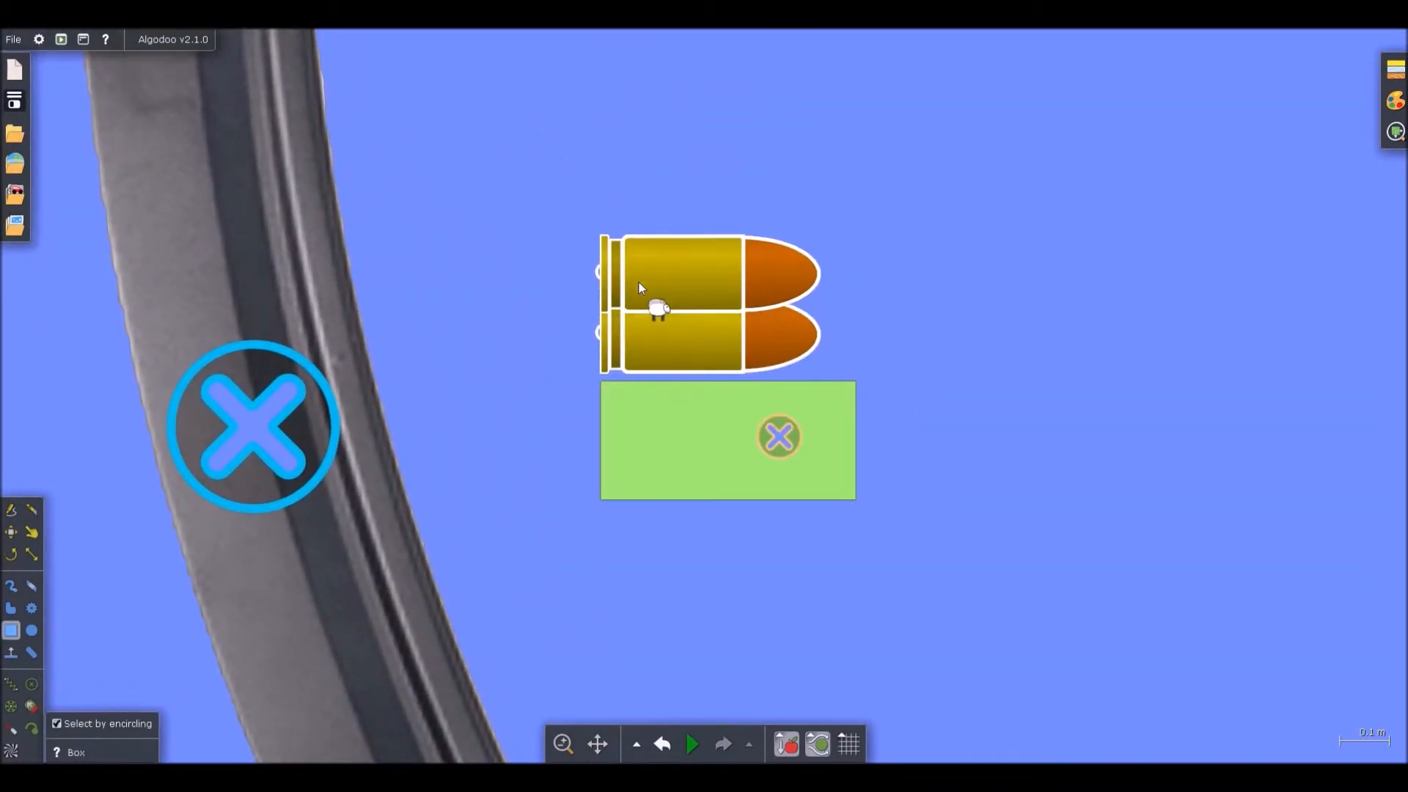
key("space")
left_click_drag(948, 206, 513, 404)
left_click_drag(704, 358, 733, 279)
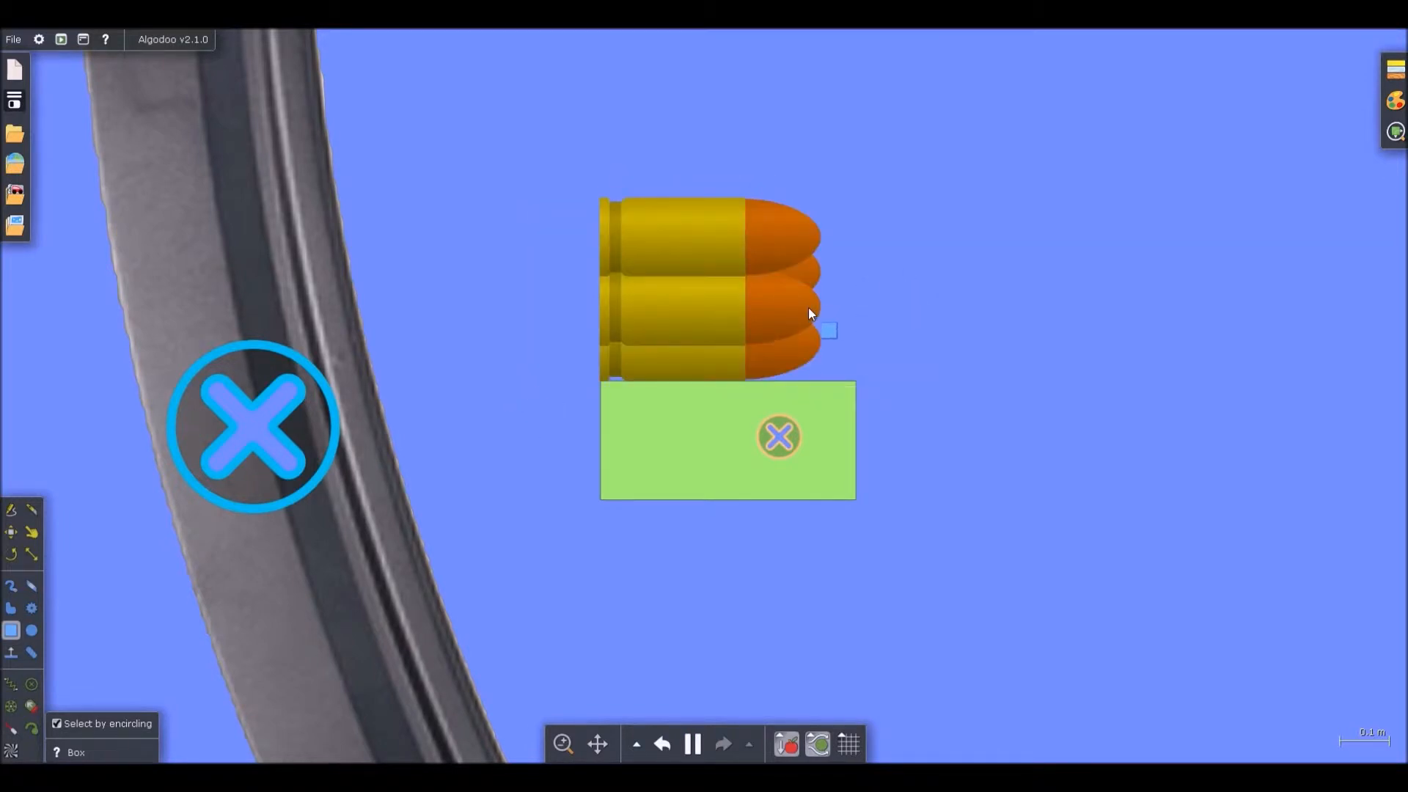
Select all the stacked cartridges, open and close their edit options, and undo the stacking test
scroll(808, 307, "up", 4)
left_click(798, 389)
left_click(779, 327, "shift")
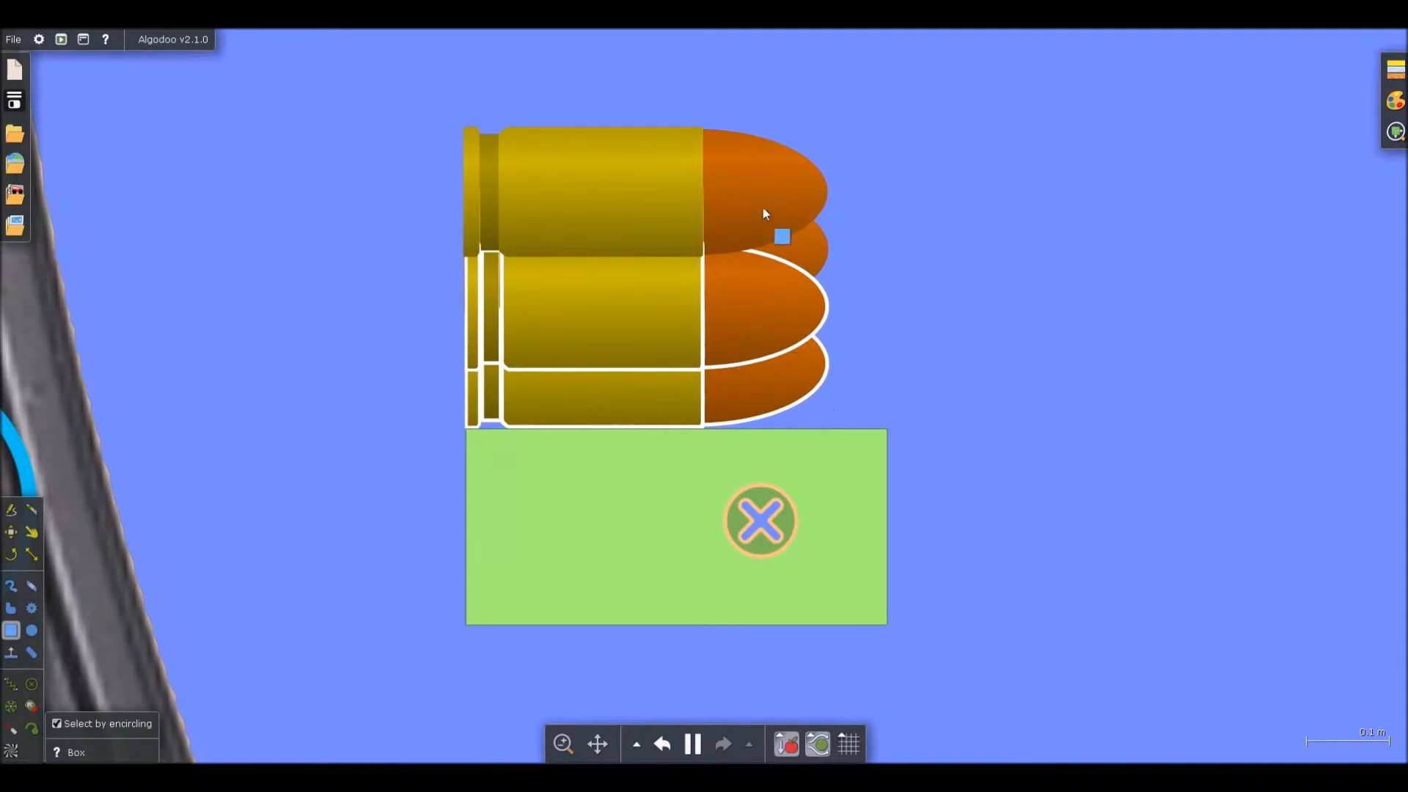
left_click(763, 213, "shift")
right_click(756, 202)
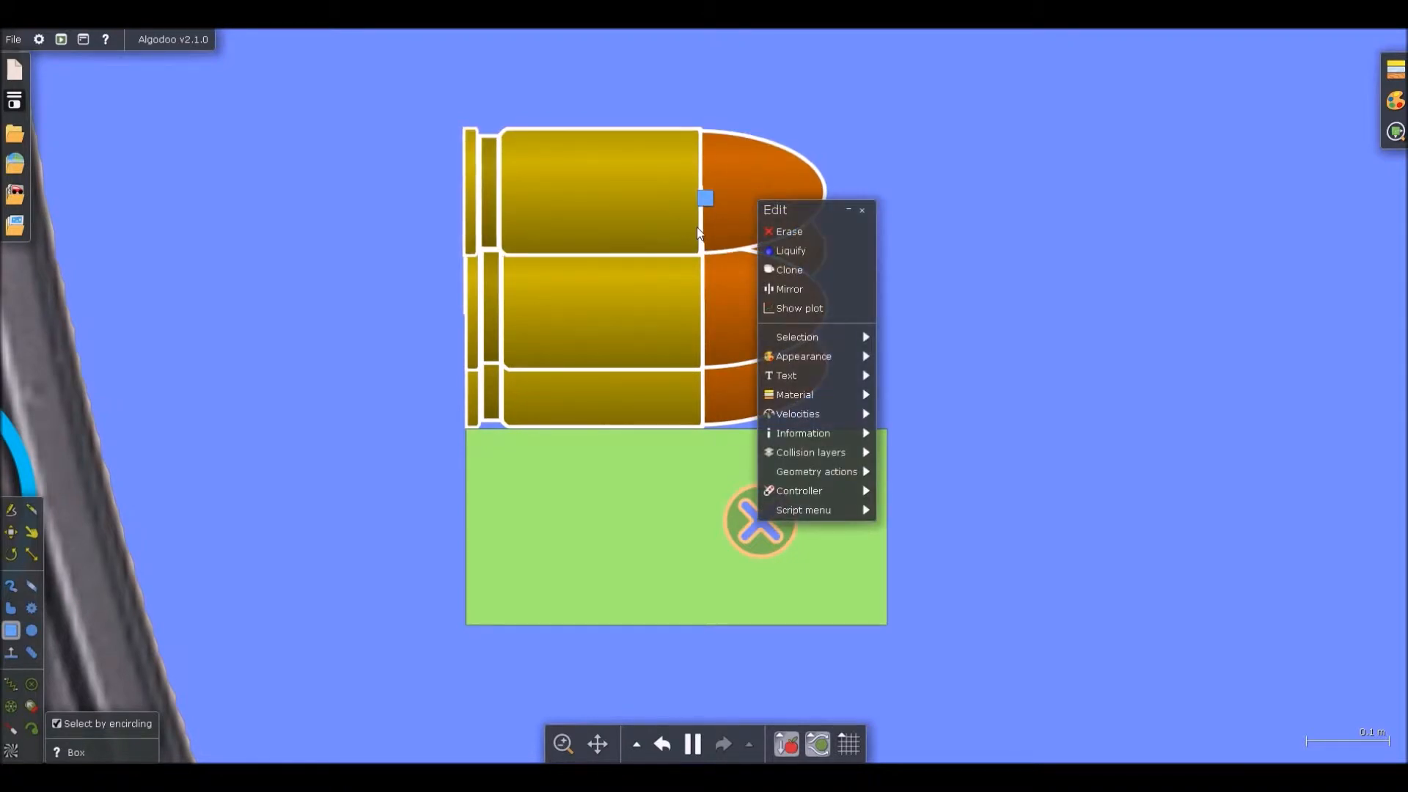
scroll(960, 288, "down", 2)
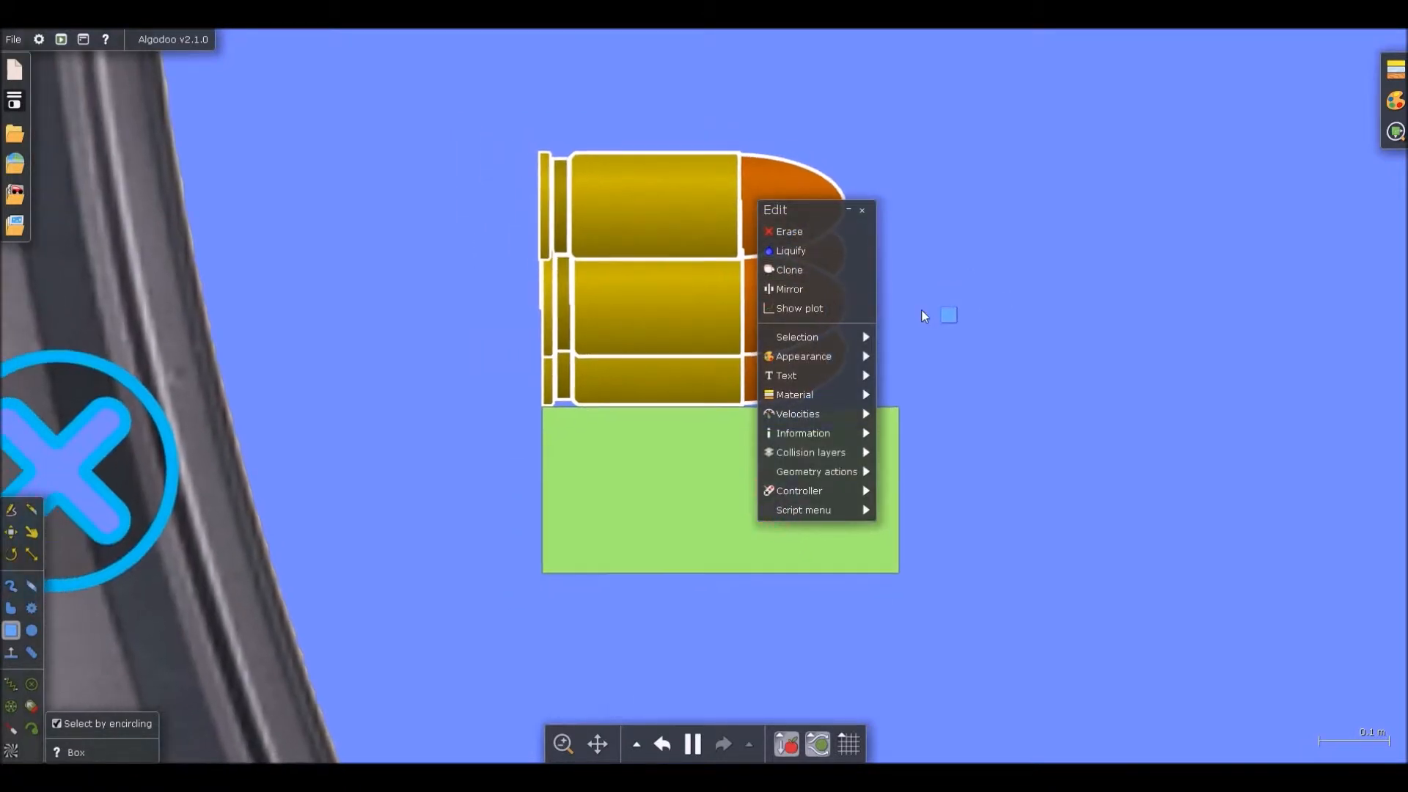
left_click(1048, 355)
scroll(816, 314, "down", 2)
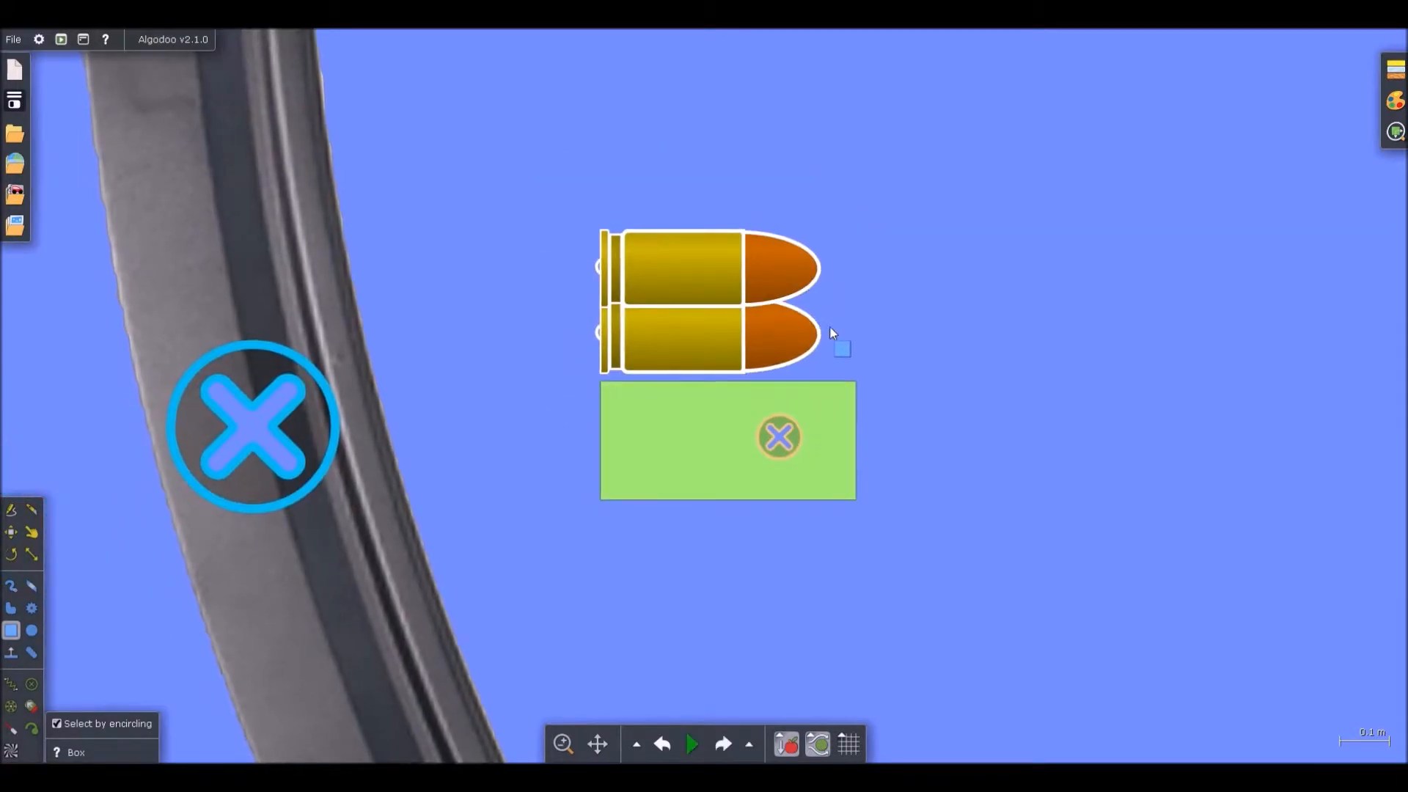
Move the upper cartridge copy aside and delete it, and select the platform box beneath the remaining cartridge
key("space")
left_click_drag(758, 271, 965, 266)
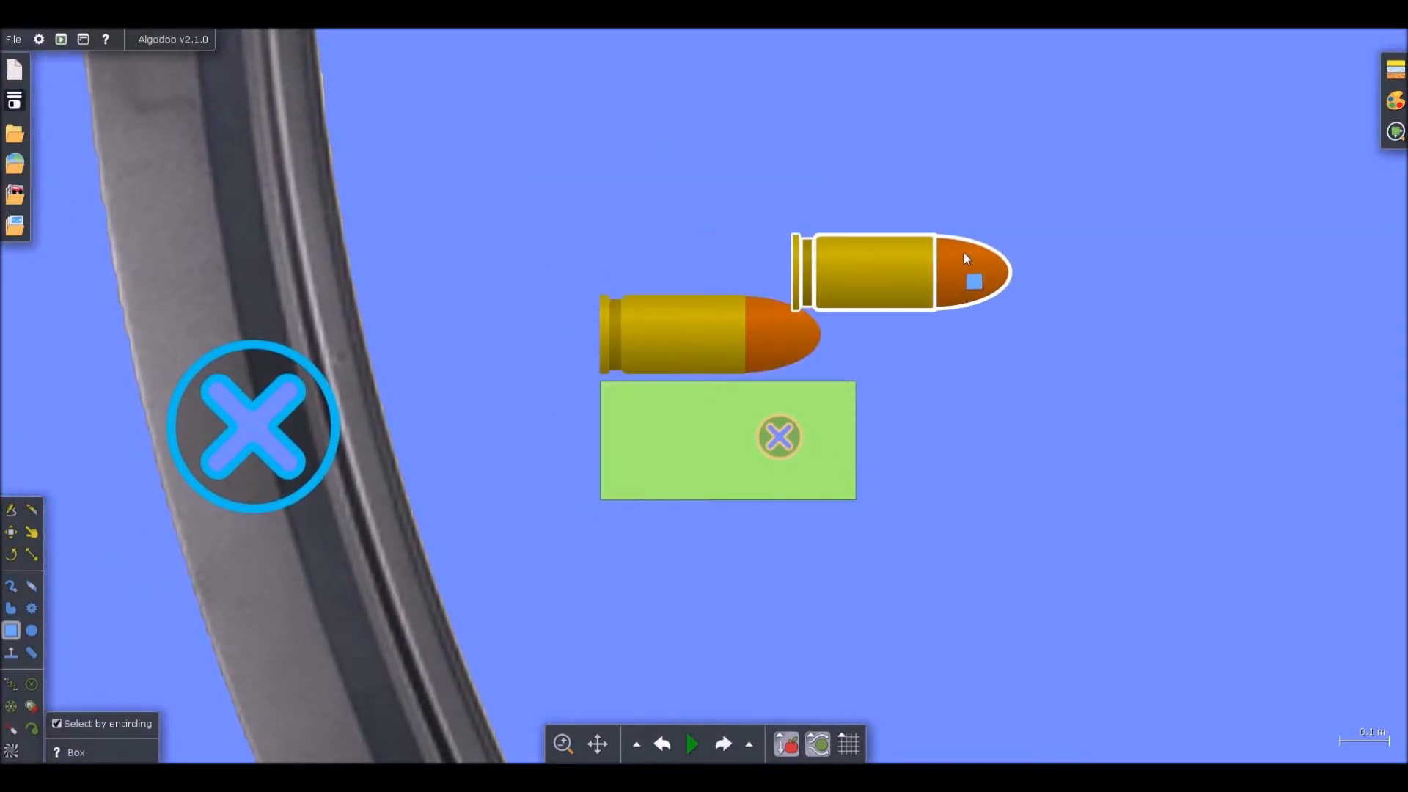
key("Delete")
left_click(851, 405)
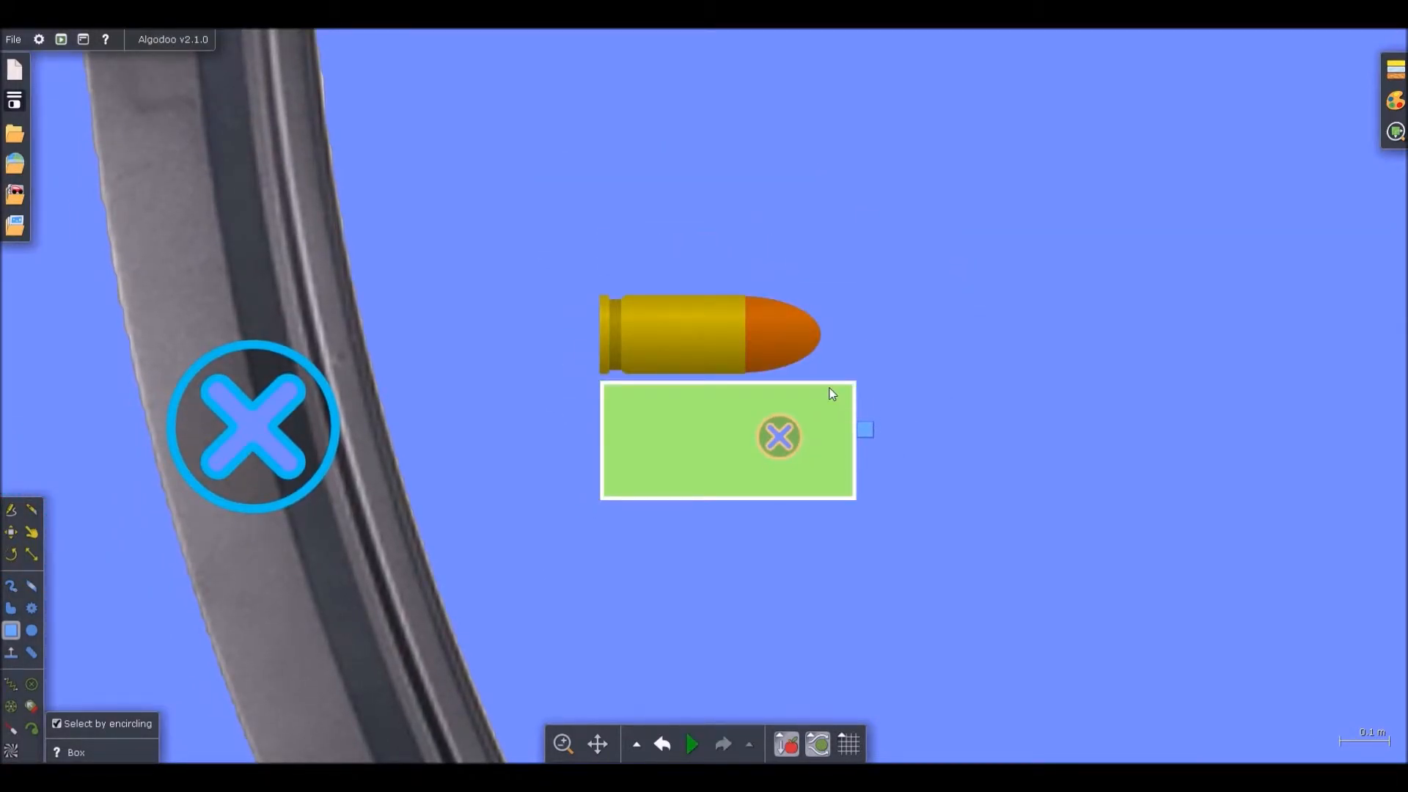
Delete the platform box beneath the cartridge and move the cartridge up beside the magazine's upper end
key("Delete")
scroll(832, 394, "down", 2)
left_click(760, 349)
left_click_drag(759, 349, 794, 269)
left_click(780, 321)
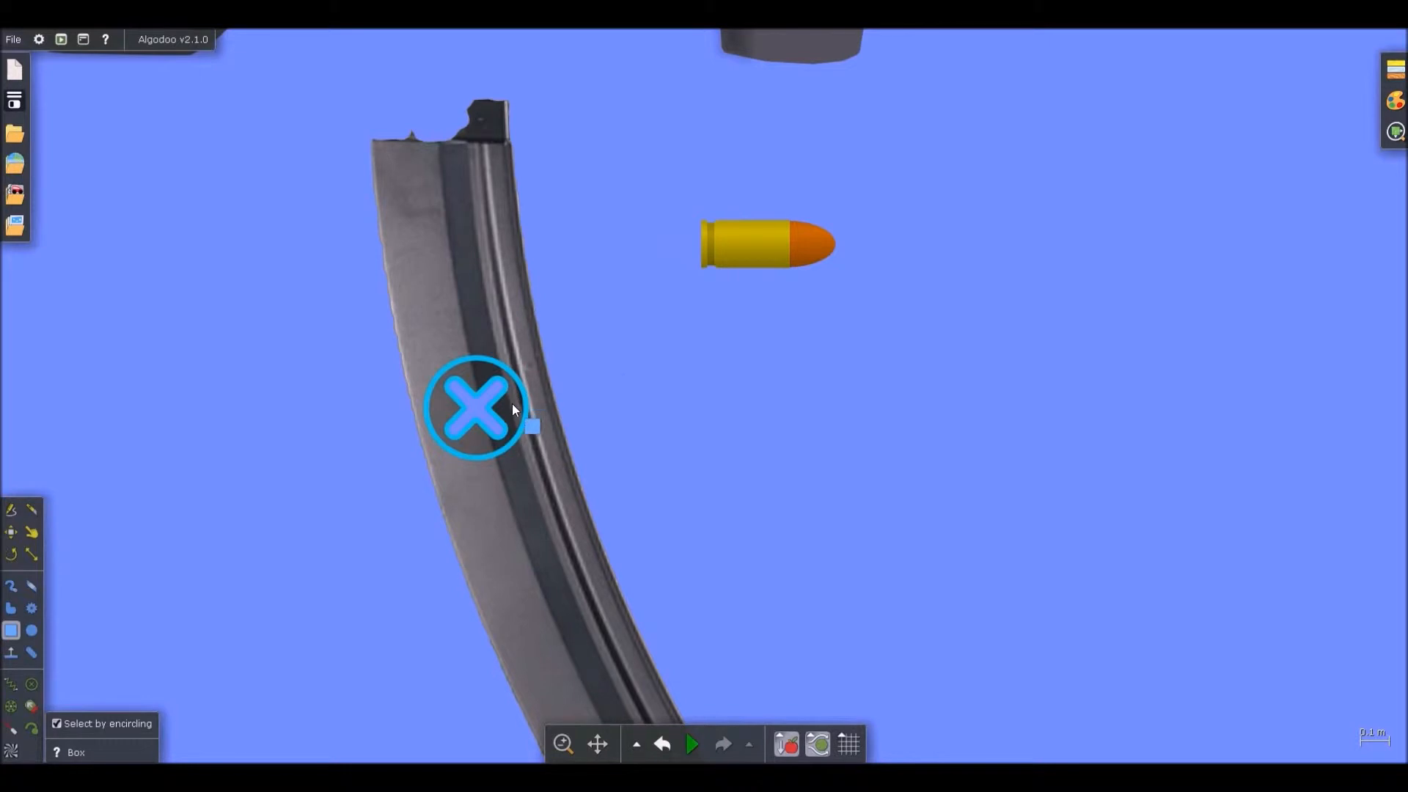
Turn off selection by encircling and trace the whole magazine outline as one polygon over the reference image
scroll(512, 408, "up", 1)
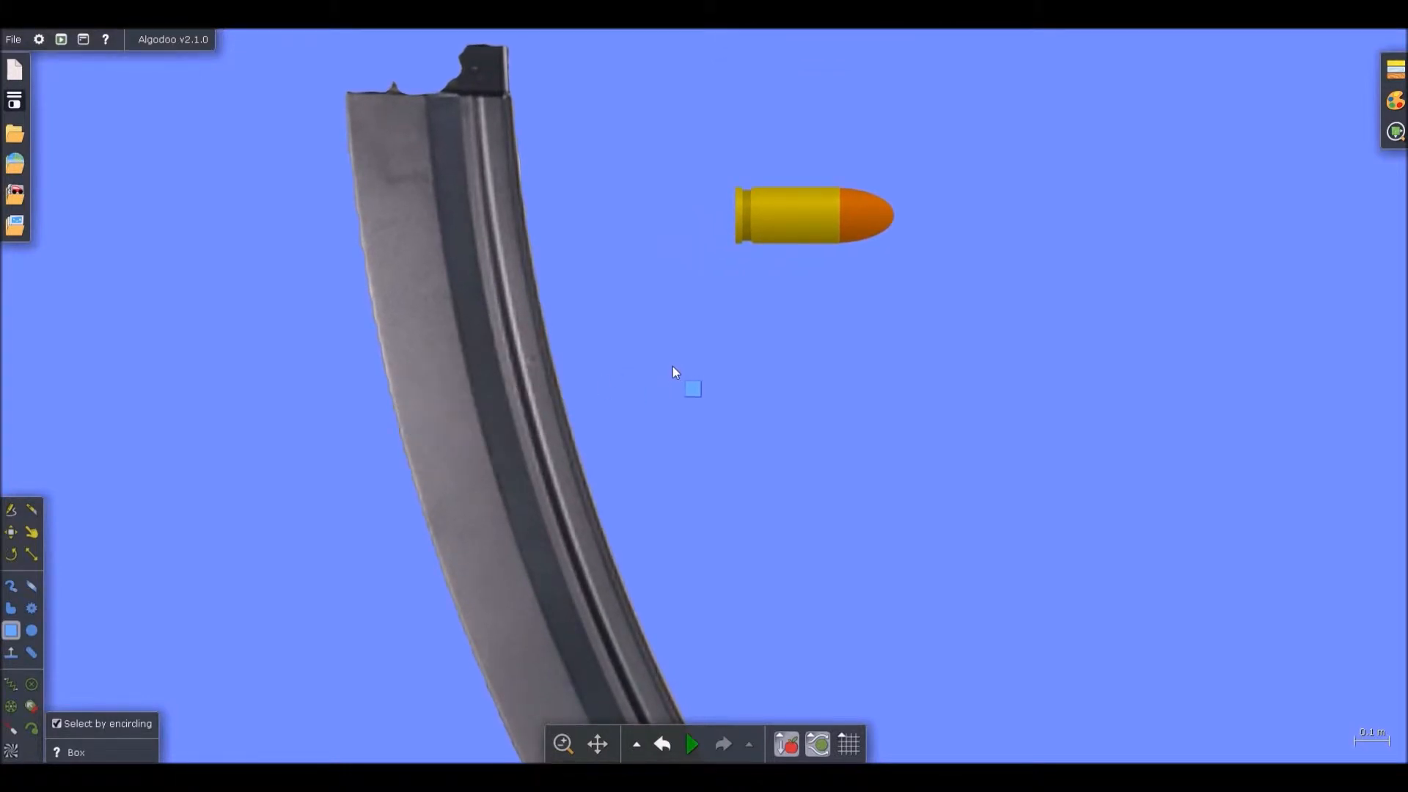
key("p")
scroll(591, 286, "down", 3)
scroll(503, 195, "up", 6)
scroll(494, 217, "down", 3)
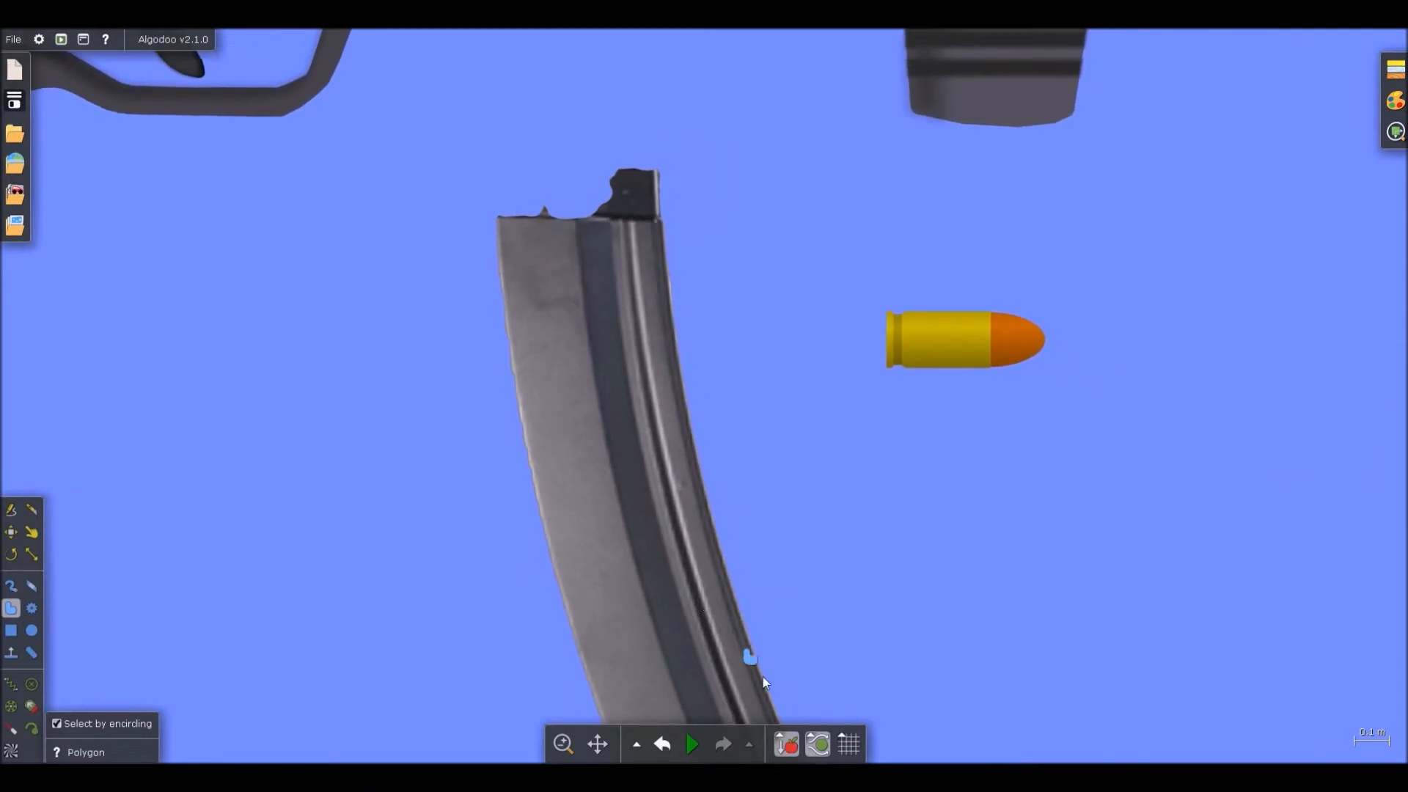
scroll(520, 227, "up", 1)
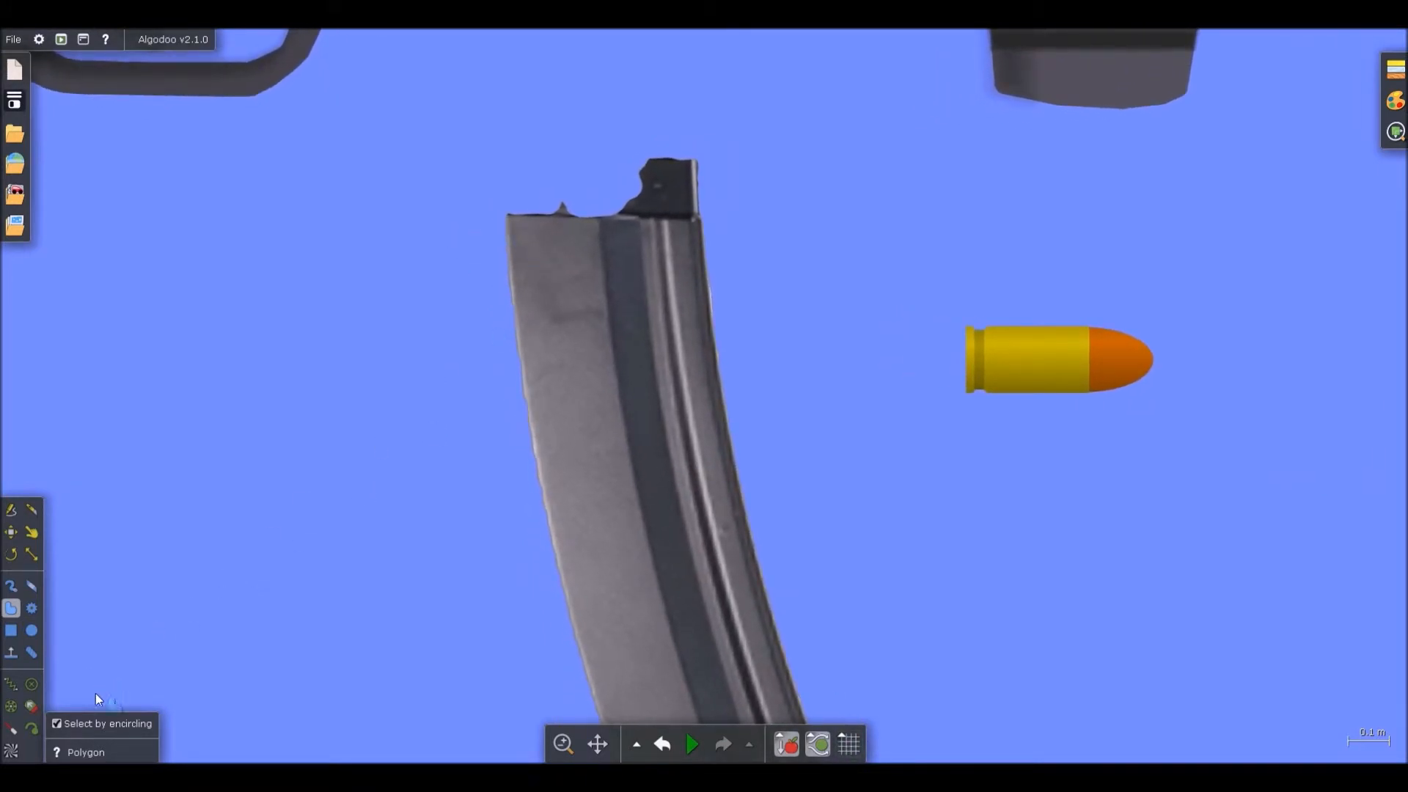
left_click(87, 721)
scroll(506, 206, "up", 1)
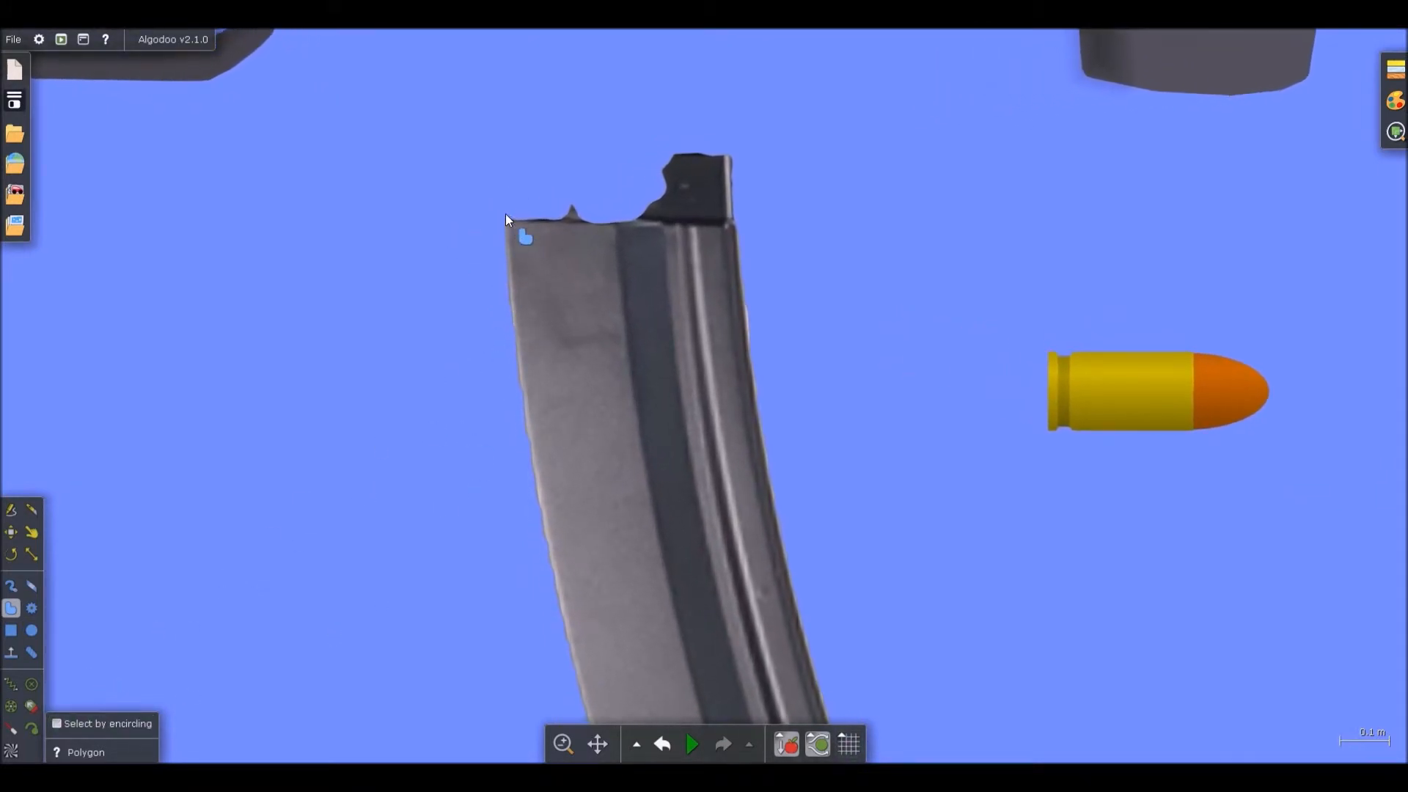
mouse_move(507, 172)
left_mouse_down()
mouse_move(613, 169)
mouse_move(686, 211)
mouse_move(660, 217)
mouse_move(742, 232)
mouse_move(760, 429)
mouse_move(800, 574)
mouse_move(775, 328)
mouse_move(833, 503)
mouse_move(751, 230)
mouse_move(854, 462)
mouse_move(953, 605)
mouse_move(801, 695)
mouse_move(928, 634)
mouse_move(940, 606)
mouse_move(831, 671)
mouse_move(737, 698)
mouse_move(614, 491)
mouse_move(533, 301)
mouse_move(481, 140)
mouse_move(584, 399)
mouse_move(503, 113)
mouse_move(574, 427)
mouse_move(536, 110)
left_mouse_up()
scroll(633, 171, "down", 3)
Colour the magazine polygon dark grey with 0% saturation and 27% value, and place it behind the reference image
right_click(633, 172)
mouse_move(704, 350)
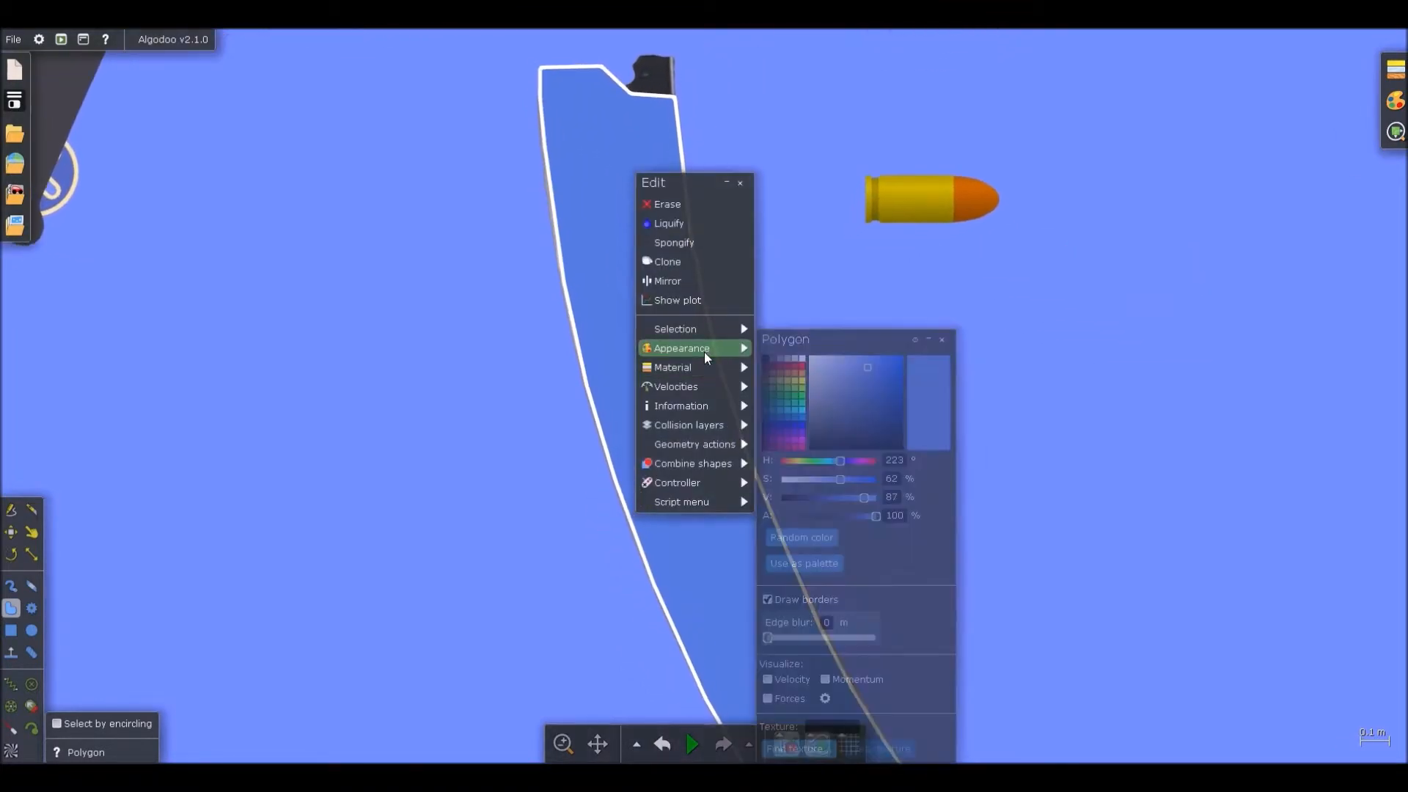
left_click(778, 478)
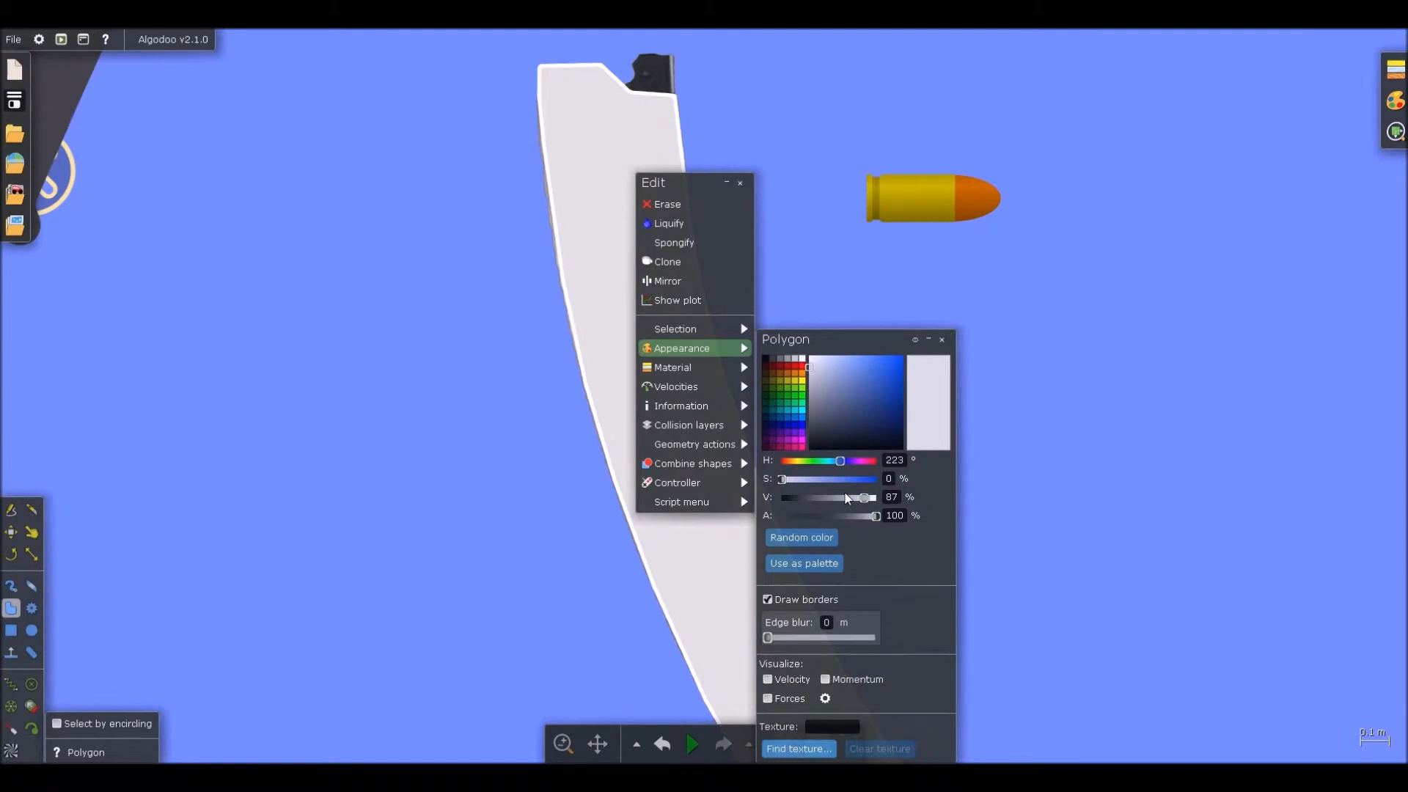
left_click_drag(831, 497, 815, 503)
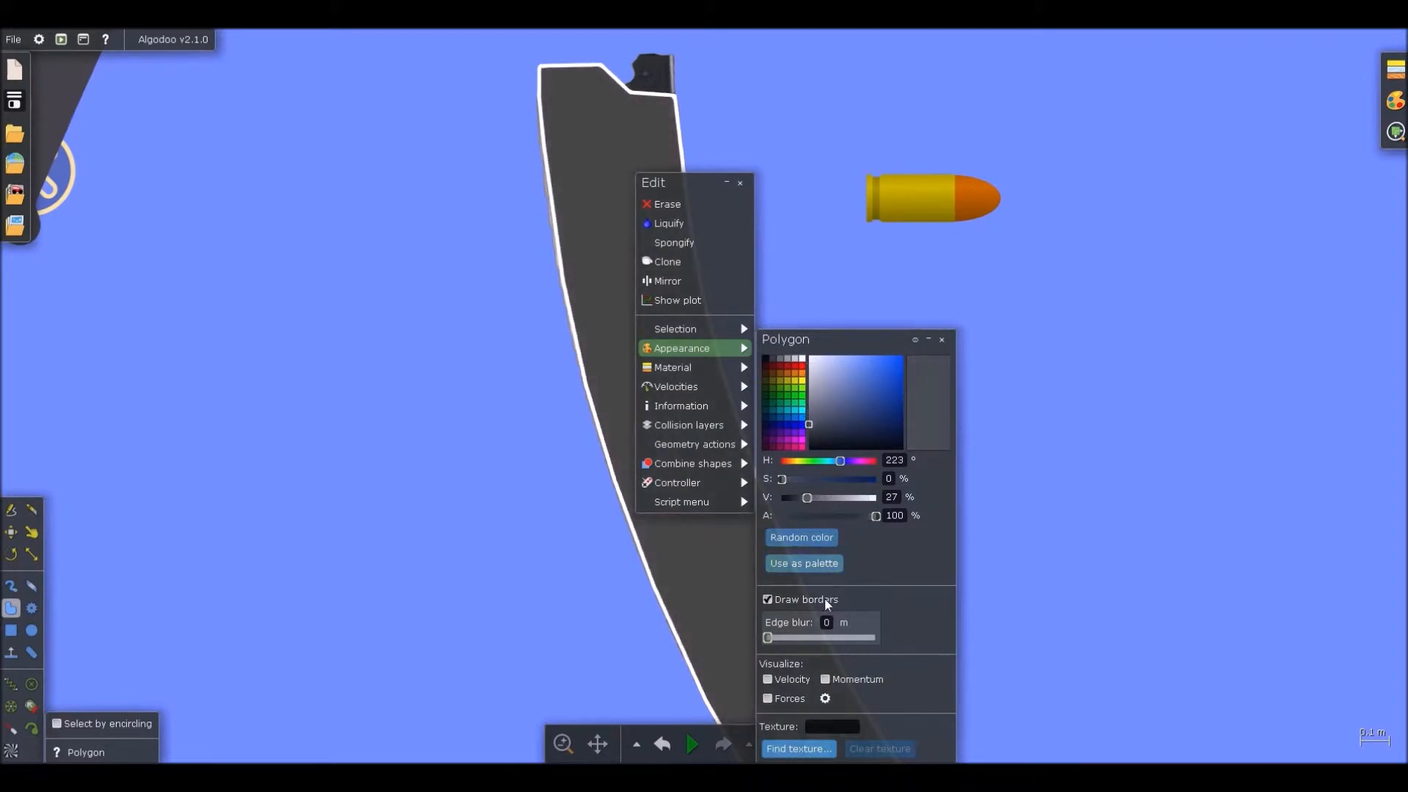
left_click(858, 302)
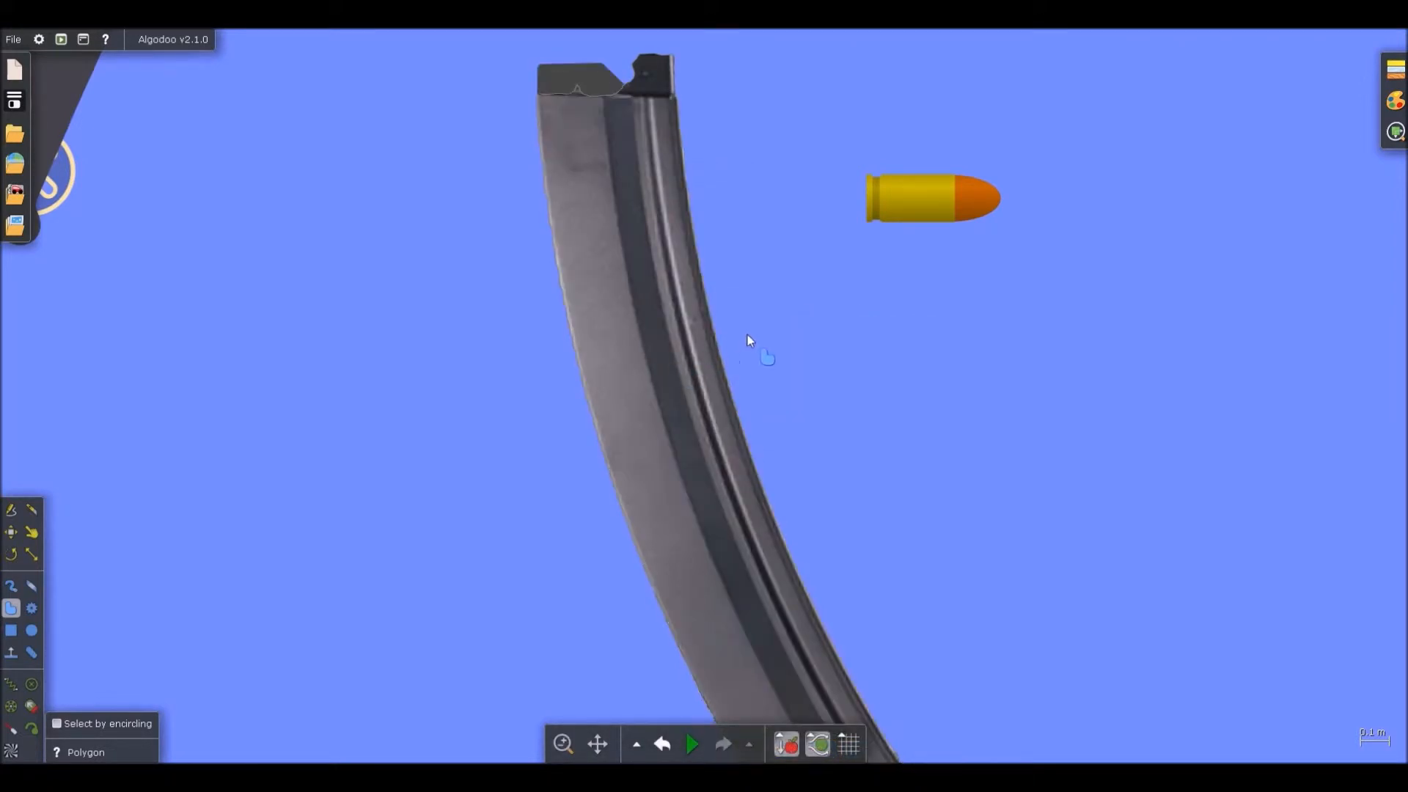
Trace the dark curved groove running down the magazine as a long narrow polygon
scroll(657, 152, "up", 3)
scroll(625, 139, "up", 3)
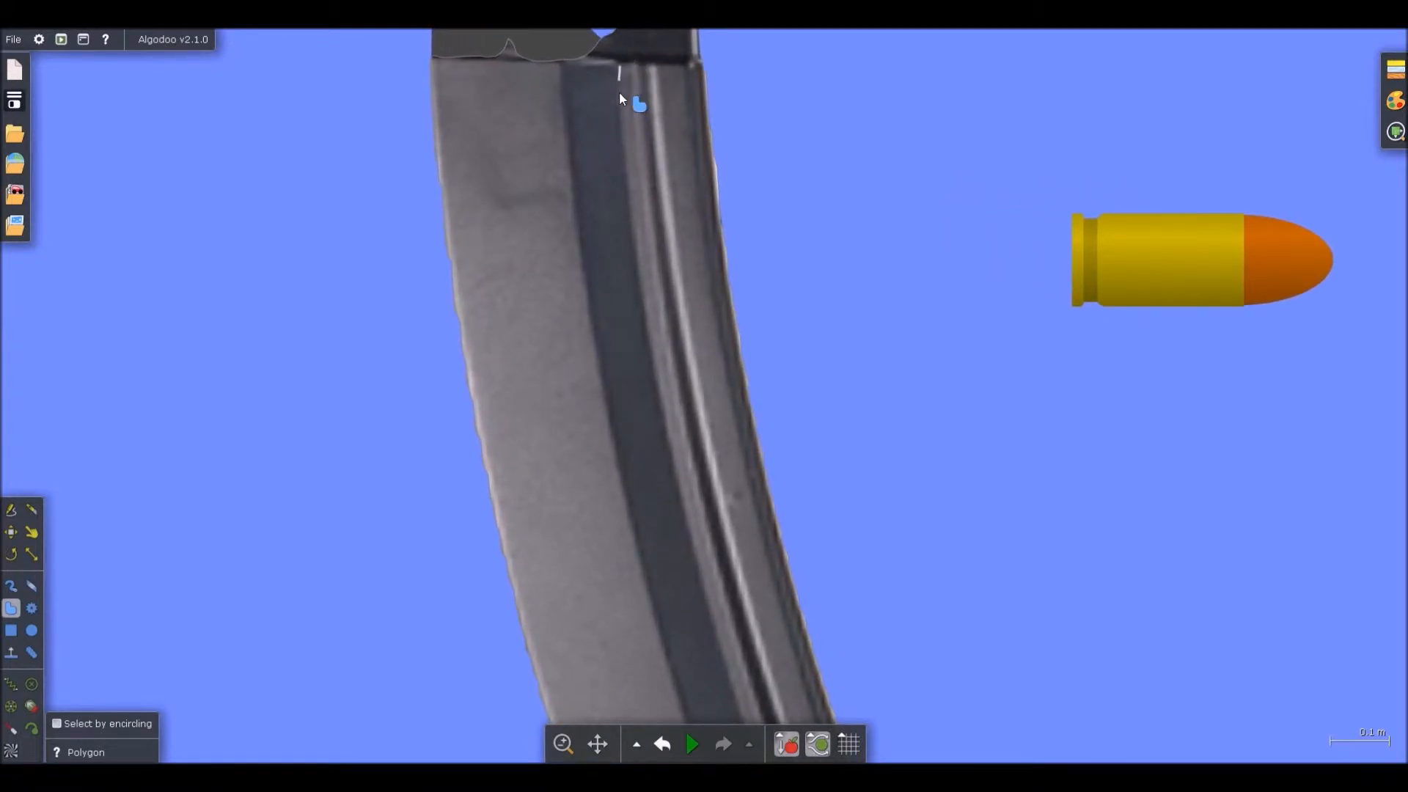
left_click_drag(624, 118, 623, 128)
left_click_drag(620, 64, 643, 313)
mouse_move(626, 200)
left_mouse_down()
mouse_move(675, 469)
mouse_move(632, 163)
mouse_move(729, 491)
mouse_move(781, 583)
mouse_move(733, 333)
mouse_move(838, 574)
mouse_move(934, 743)
mouse_move(945, 551)
mouse_move(903, 575)
mouse_move(766, 326)
mouse_move(793, 394)
mouse_move(670, 134)
mouse_move(767, 490)
mouse_move(676, 240)
mouse_move(651, 103)
mouse_move(707, 429)
mouse_move(656, 170)
mouse_move(695, 459)
mouse_move(682, 311)
mouse_move(729, 317)
left_mouse_up()
Remove the groove polygon's borders and colour it dark grey with 0% saturation and 21% value
scroll(728, 317, "down", 5)
key("b")
right_click(677, 342)
mouse_move(737, 517)
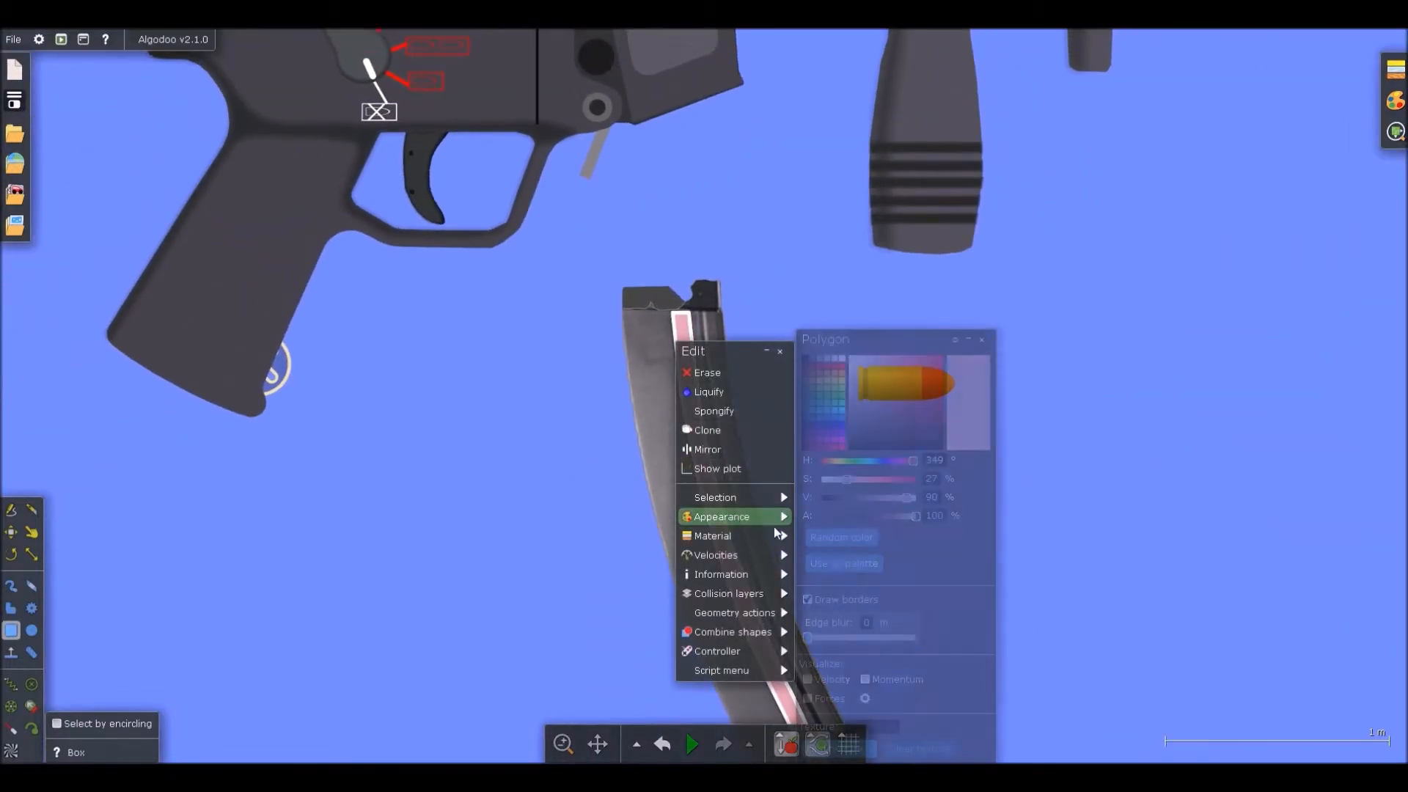
left_click(841, 597)
mouse_move(846, 479)
left_mouse_down()
mouse_move(821, 479)
mouse_move(842, 501)
left_mouse_up()
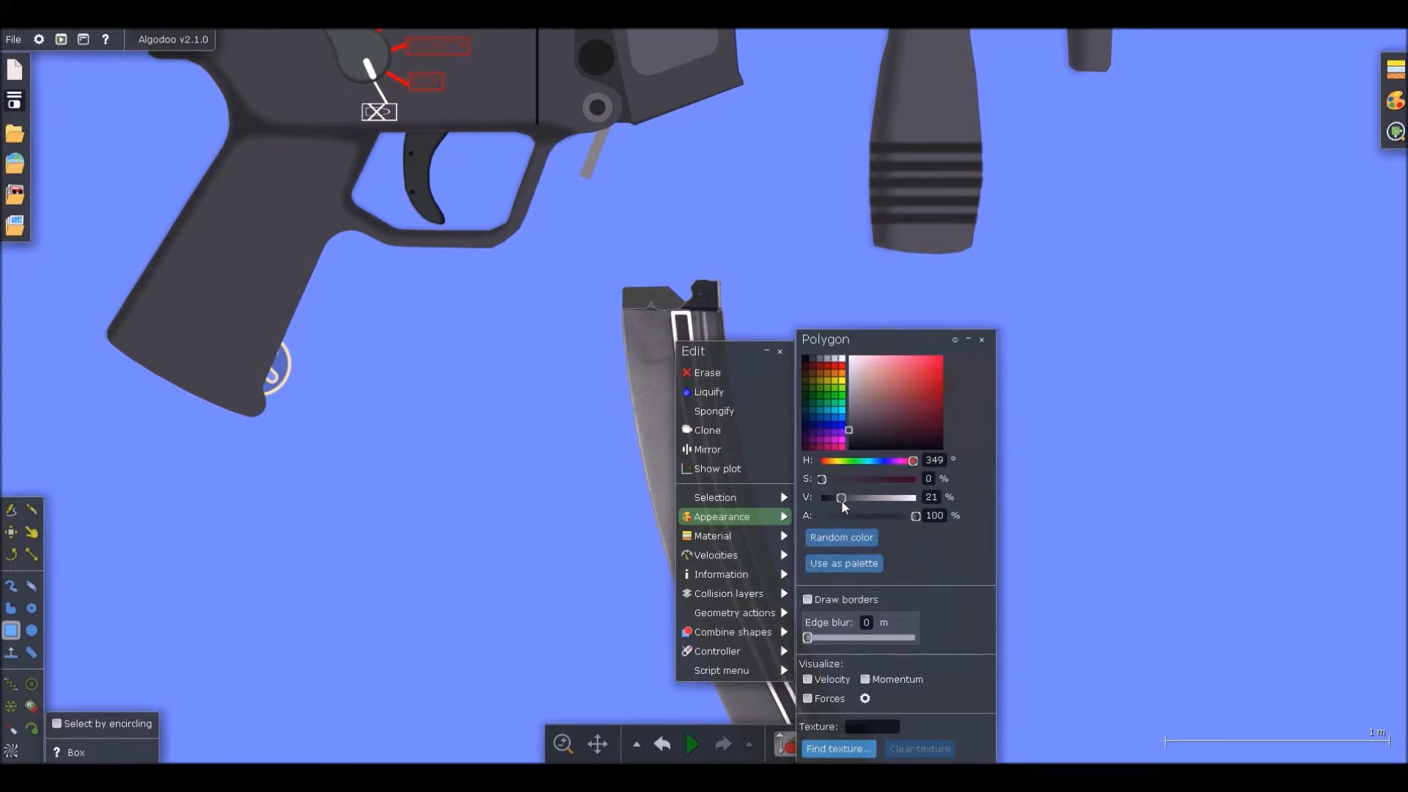
scroll(638, 337, "down", 3)
scroll(663, 467, "up", 6)
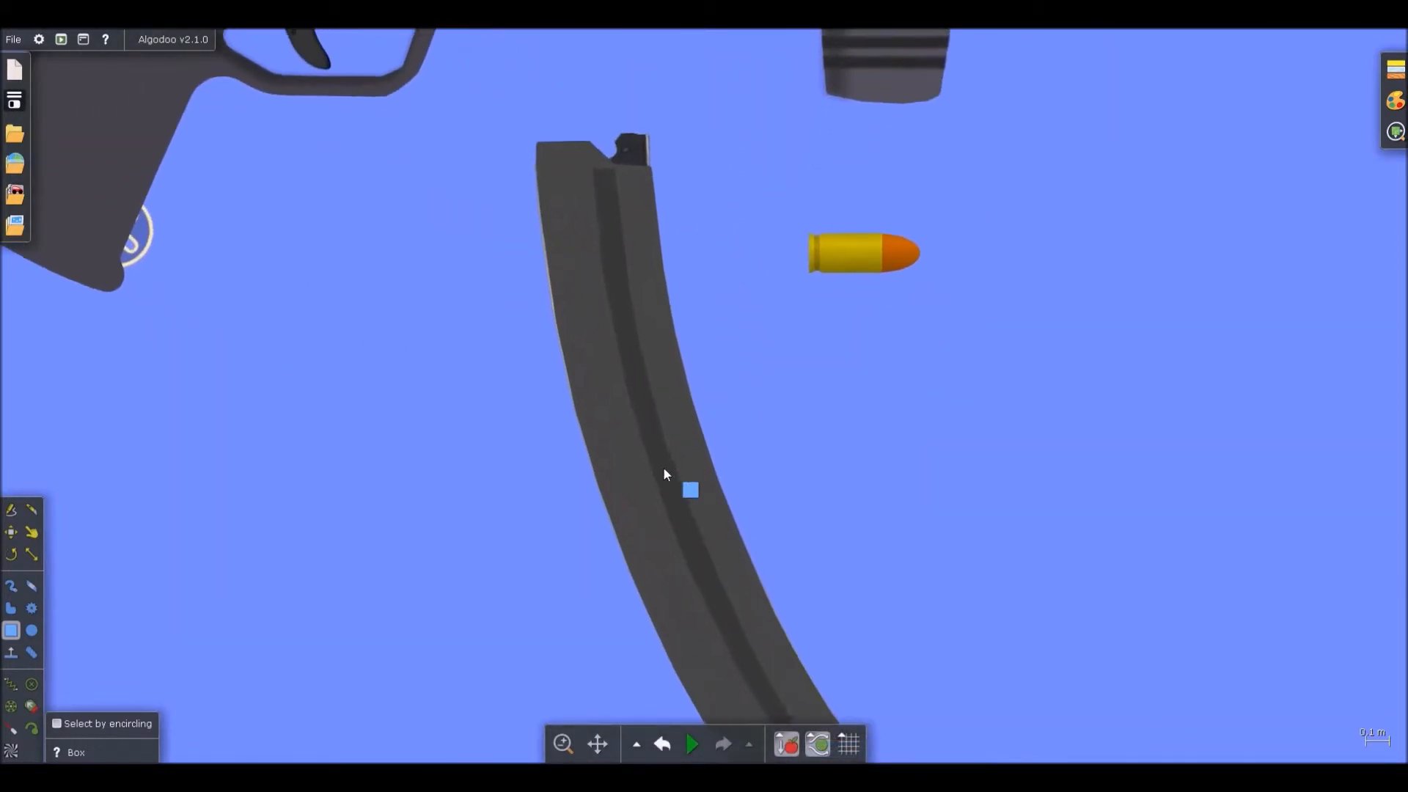
Add an edge blur to the groove polygon on the magazine
scroll(666, 473, "up", 2)
right_click(666, 473)
mouse_move(720, 600)
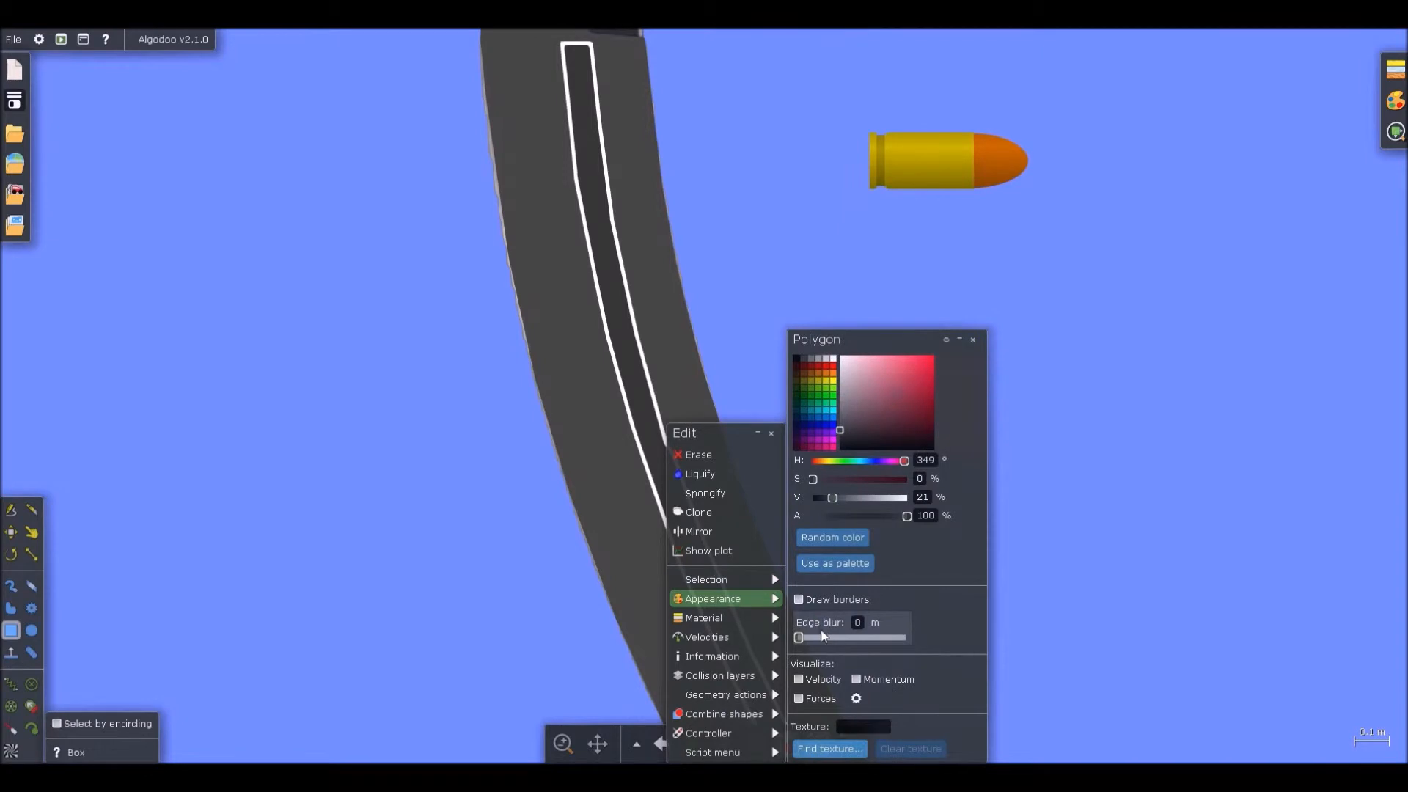
left_click_drag(820, 642, 847, 642)
scroll(697, 224, "down", 5)
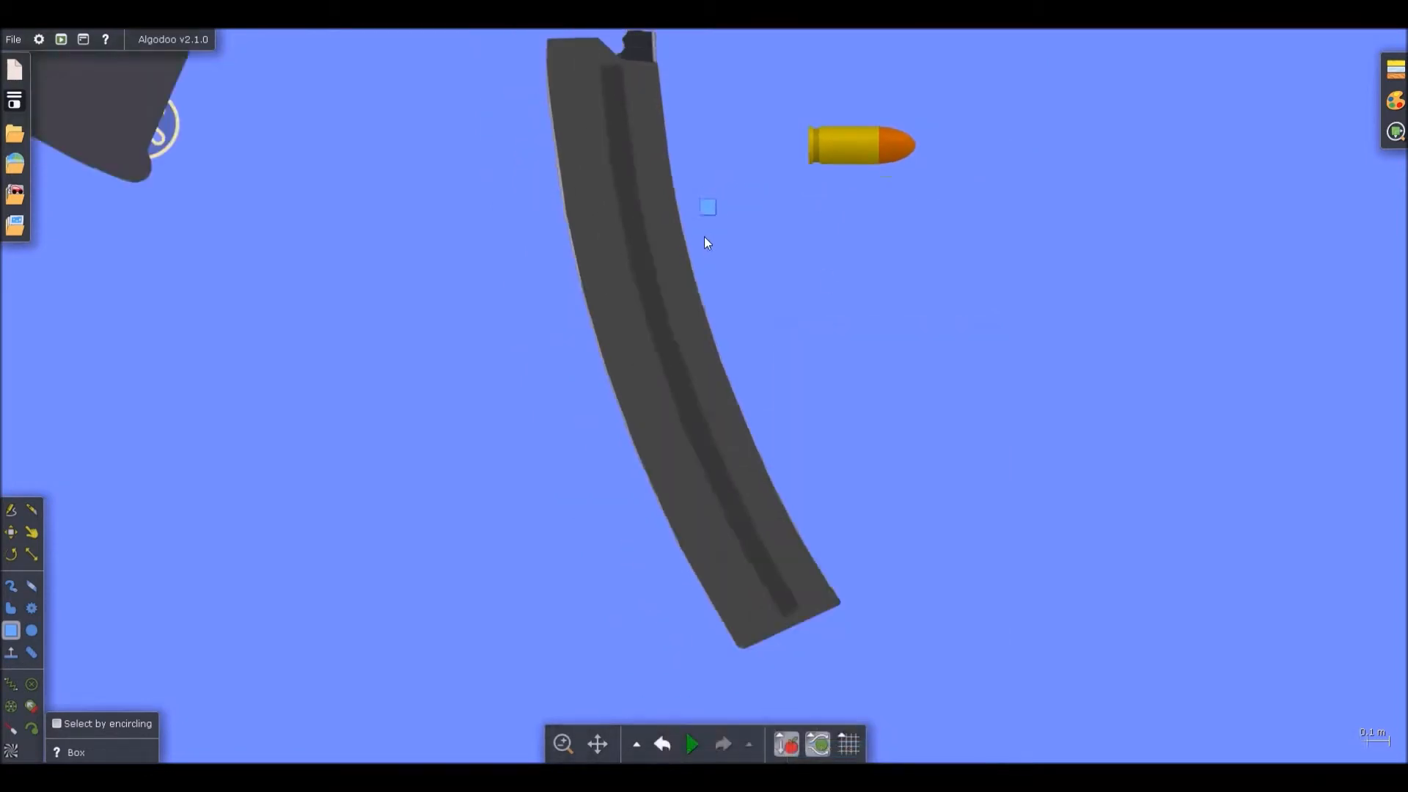
Cut off the kink along the lower right edge of the groove polygon with the Knife tool
scroll(682, 264, "up", 5)
right_click(685, 315)
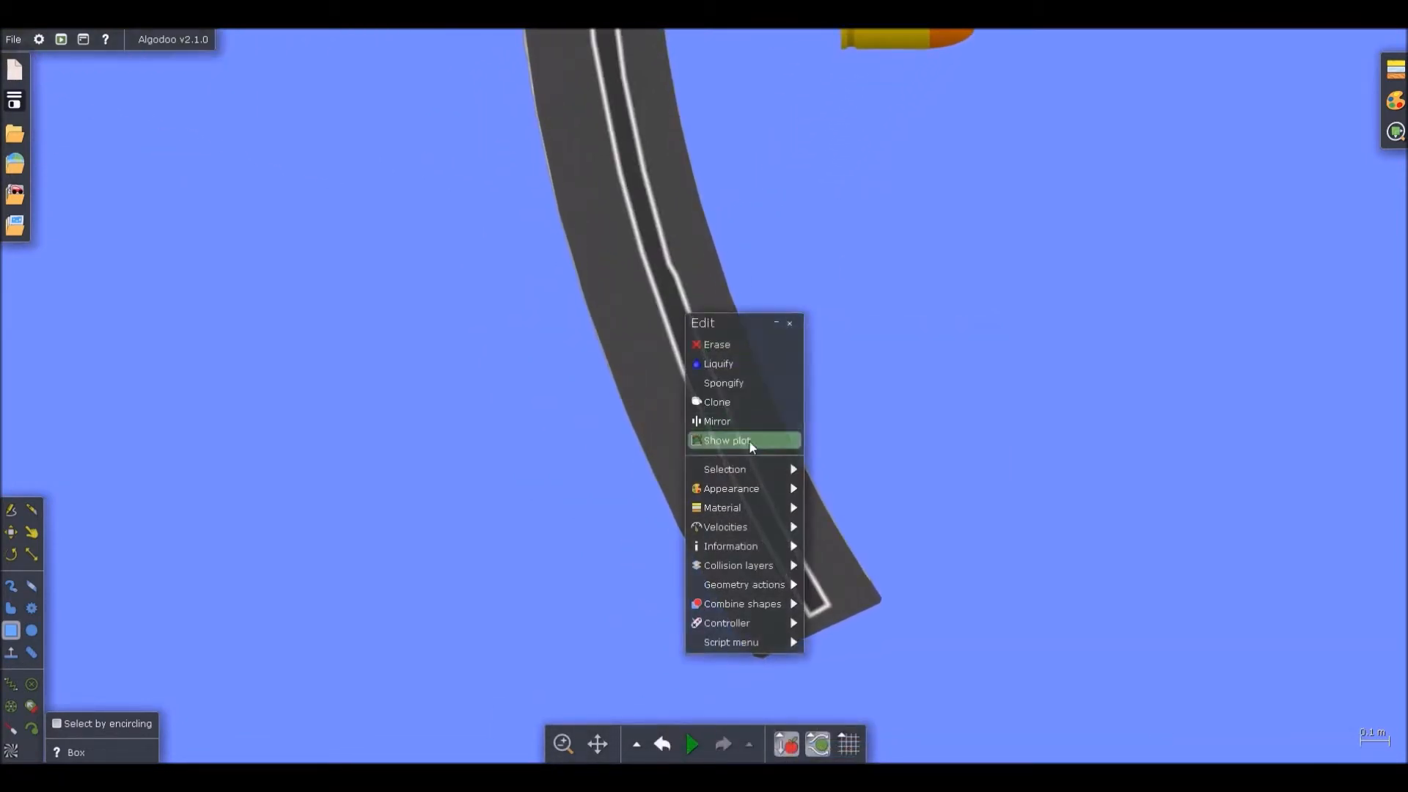
scroll(667, 289, "up", 7)
key("k")
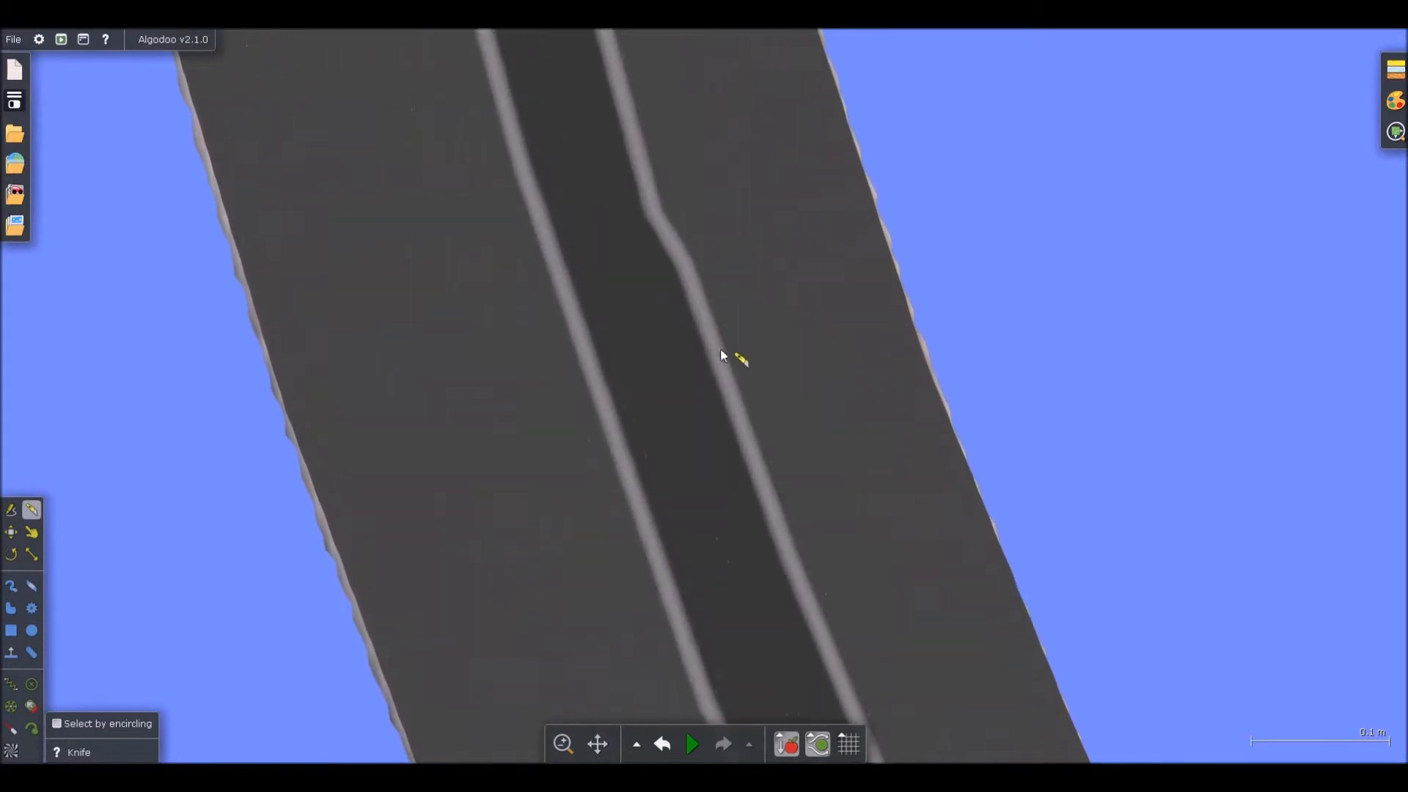
left_click_drag(660, 193, 732, 407)
left_click_drag(661, 217, 742, 415)
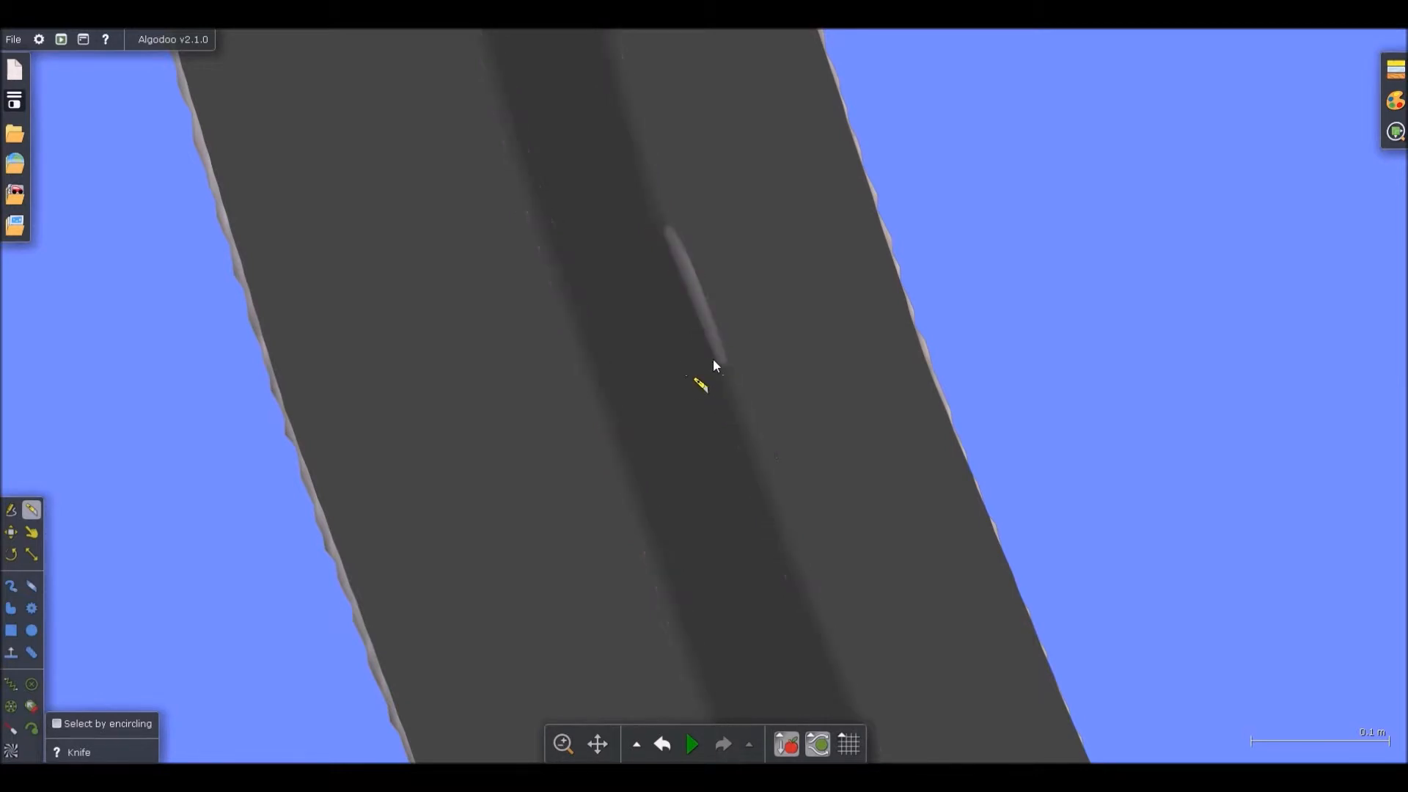
scroll(645, 312, "down", 7)
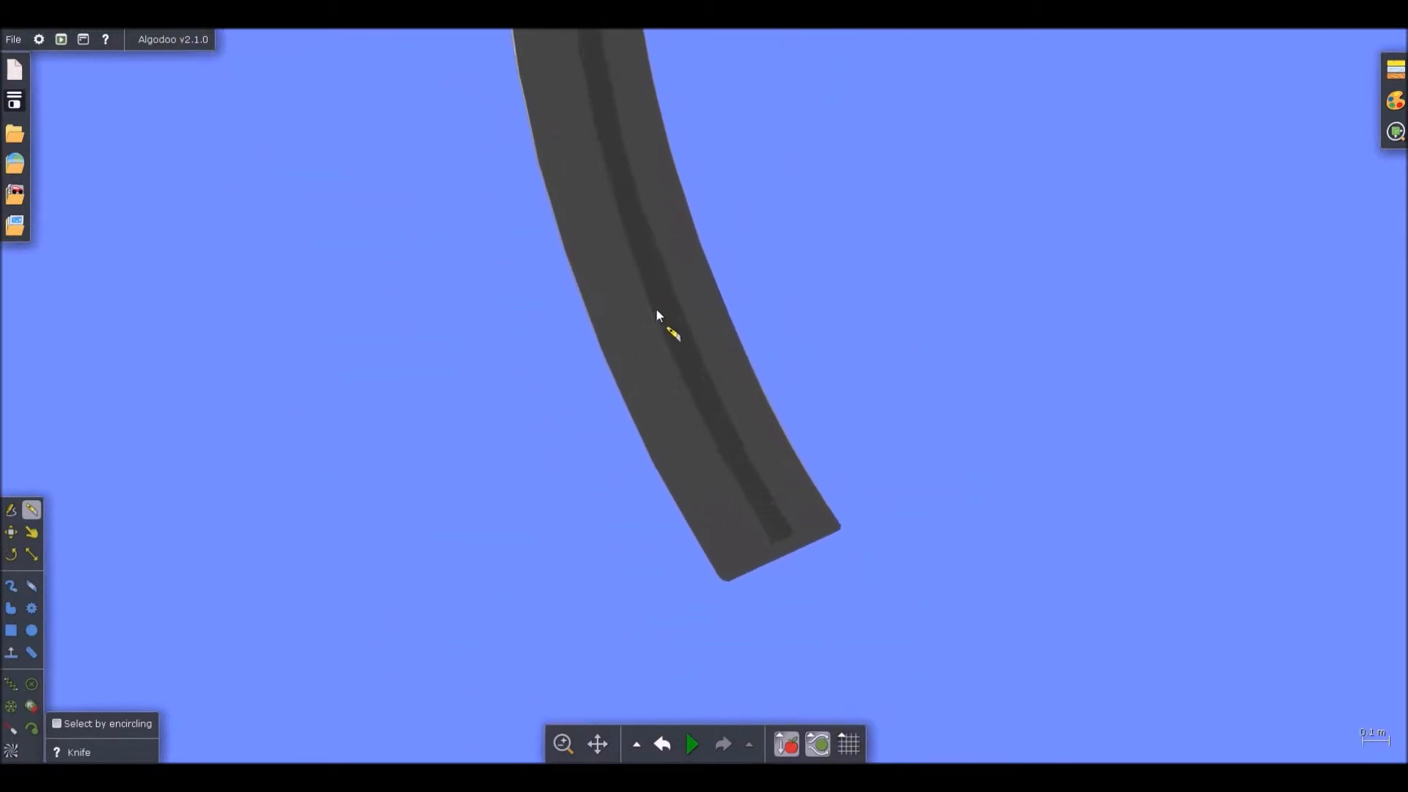
Trim the remaining bumps along the groove polygon's edge with the Knife tool, undoing the bad cuts
scroll(657, 309, "up", 5)
mouse_move(803, 583)
left_mouse_down()
mouse_move(695, 340)
mouse_move(692, 362)
mouse_move(624, 156)
left_mouse_up()
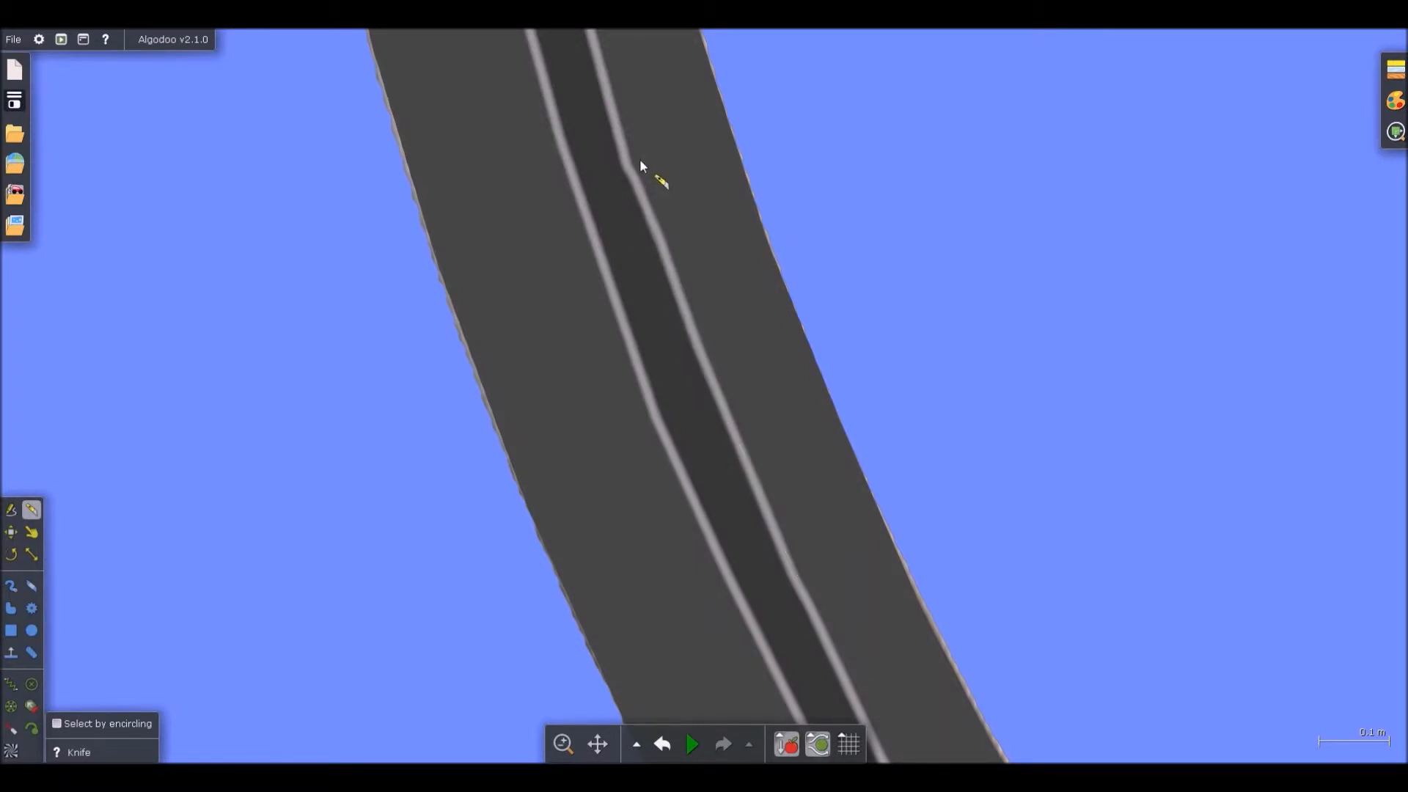
key("ctrl+z")
left_click_drag(631, 167, 640, 212)
key("ctrl+z")
left_click_drag(732, 461, 839, 656)
scroll(789, 543, "down", 3)
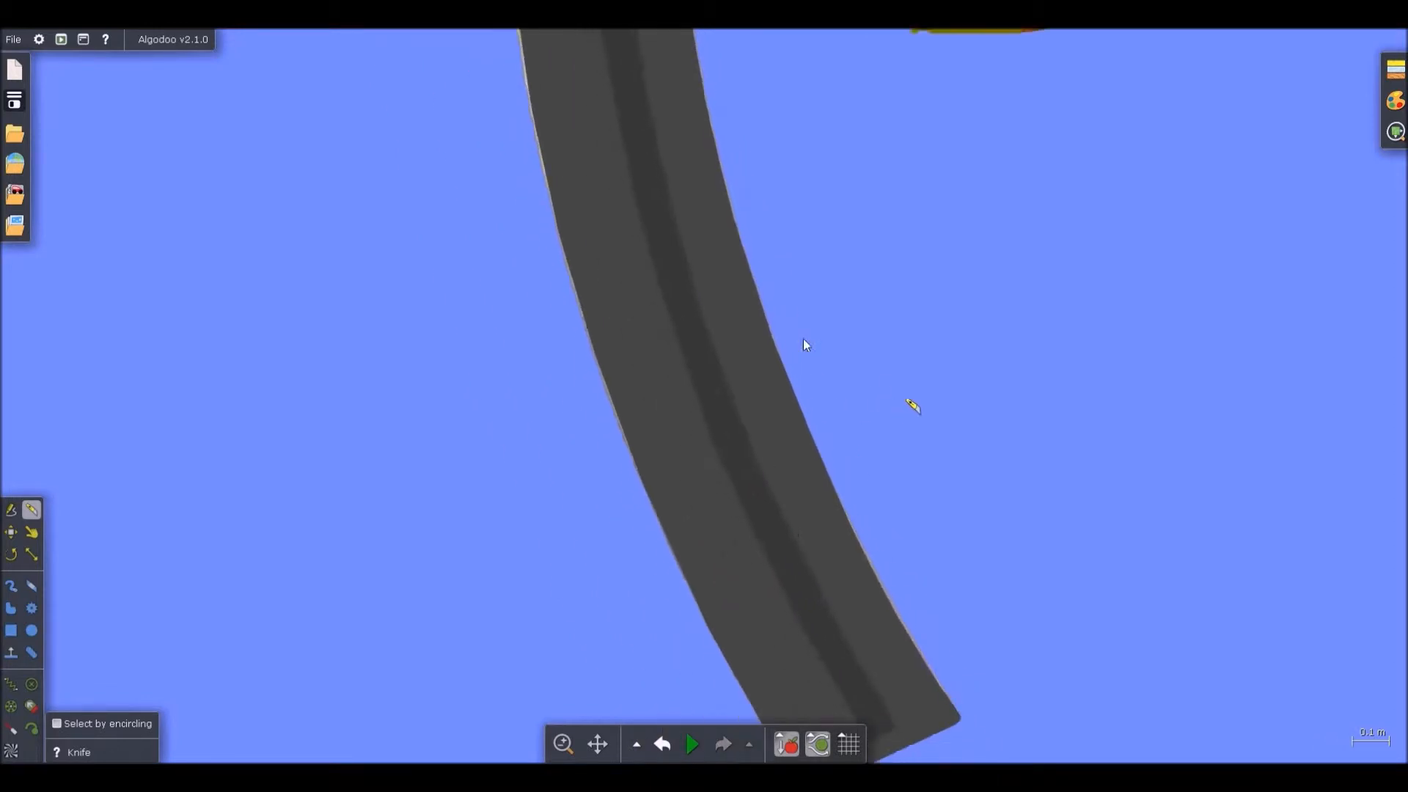
scroll(762, 315, "down", 5)
scroll(646, 236, "up", 2)
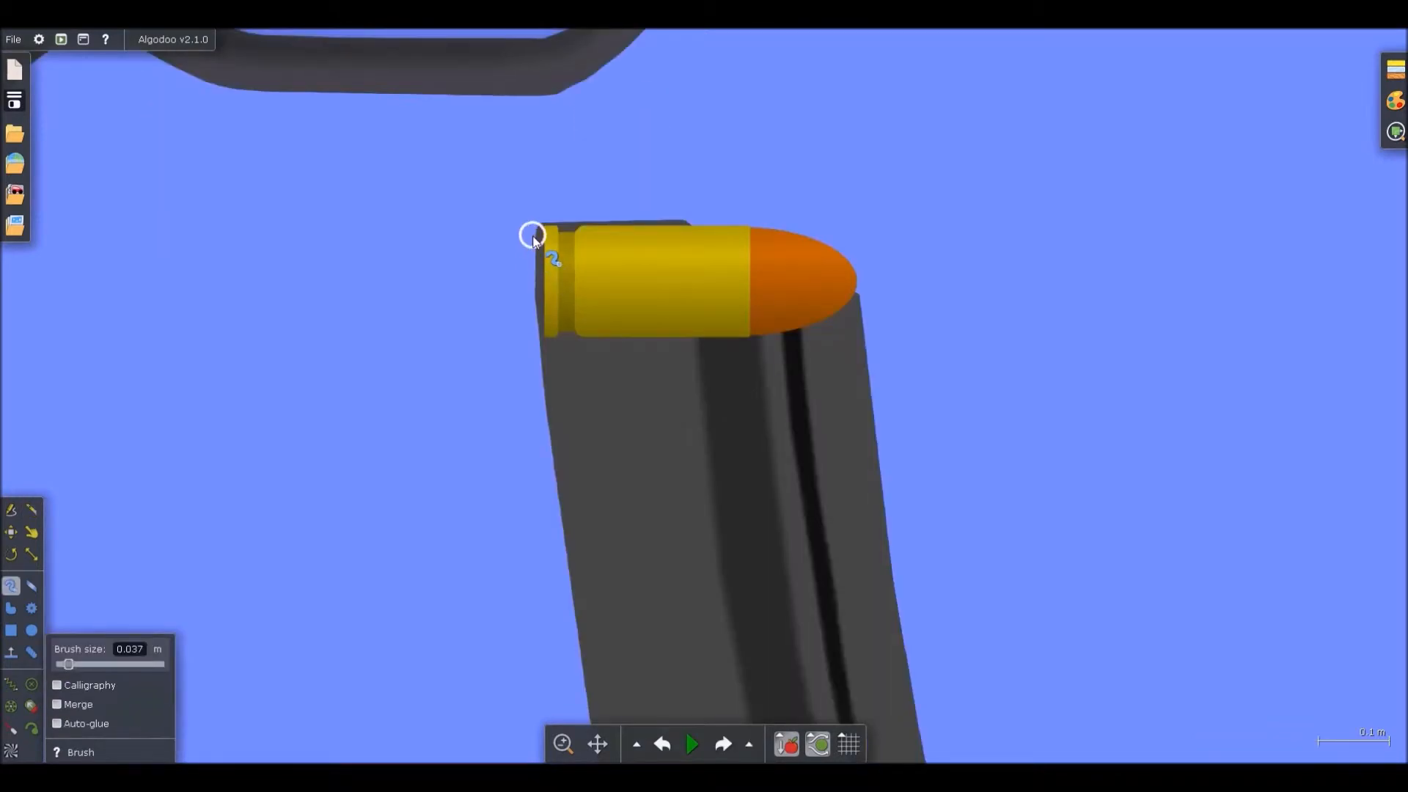
left_click_drag(531, 261, 570, 612)
key("ctrl+z")
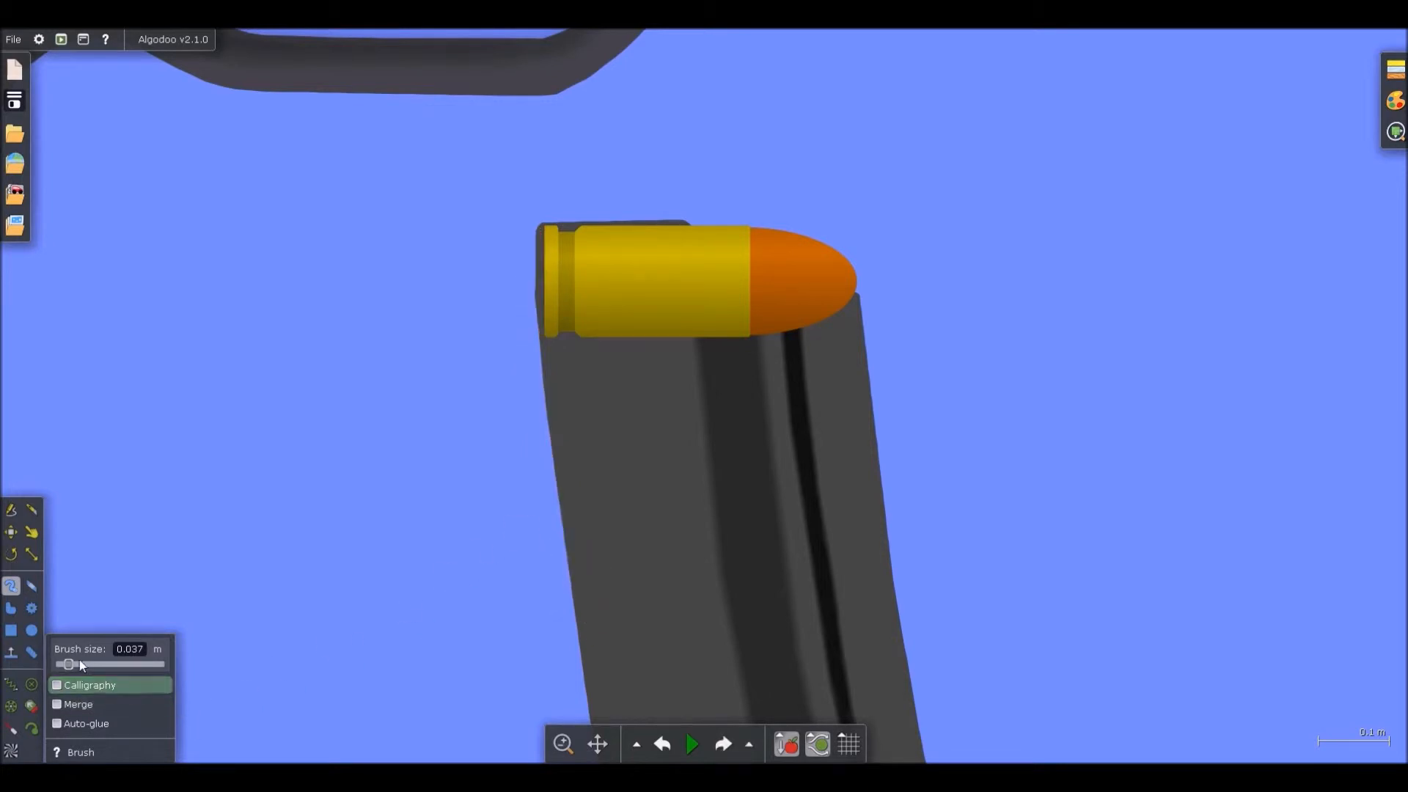
Set the brush size to 0.027 m and paint a thin wall along the magazine's back, bottom and front edges
left_click(63, 664)
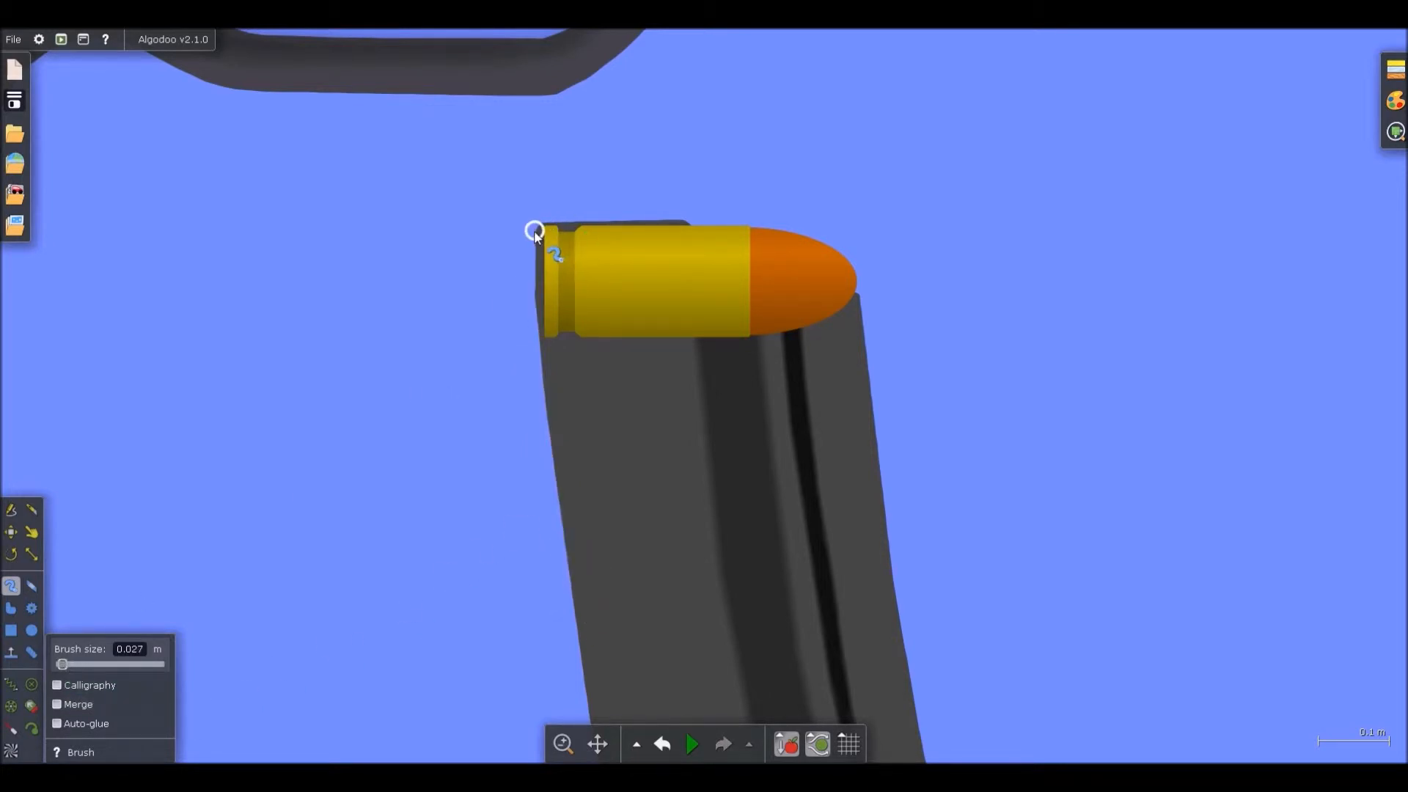
mouse_move(536, 341)
left_mouse_down()
mouse_move(560, 544)
mouse_move(568, 298)
mouse_move(615, 554)
mouse_move(598, 353)
mouse_move(674, 559)
mouse_move(622, 263)
mouse_move(694, 474)
mouse_move(697, 600)
mouse_move(768, 689)
mouse_move(697, 371)
mouse_move(789, 578)
mouse_move(780, 504)
mouse_move(822, 579)
mouse_move(1111, 429)
left_mouse_up()
left_click_drag(1111, 429, 1078, 378)
left_click_drag(1017, 268, 962, 157)
mouse_move(962, 157)
left_mouse_down()
mouse_move(918, 64)
mouse_move(1060, 468)
left_mouse_up()
left_click_drag(1060, 468, 1010, 350)
left_click_drag(1009, 350, 945, 193)
mouse_move(944, 192)
left_mouse_down()
mouse_move(900, 72)
mouse_move(1010, 409)
left_mouse_up()
left_click_drag(1010, 410, 970, 299)
left_click_drag(970, 299, 918, 121)
mouse_move(918, 122)
left_mouse_down()
mouse_move(905, 67)
mouse_move(965, 347)
left_mouse_up()
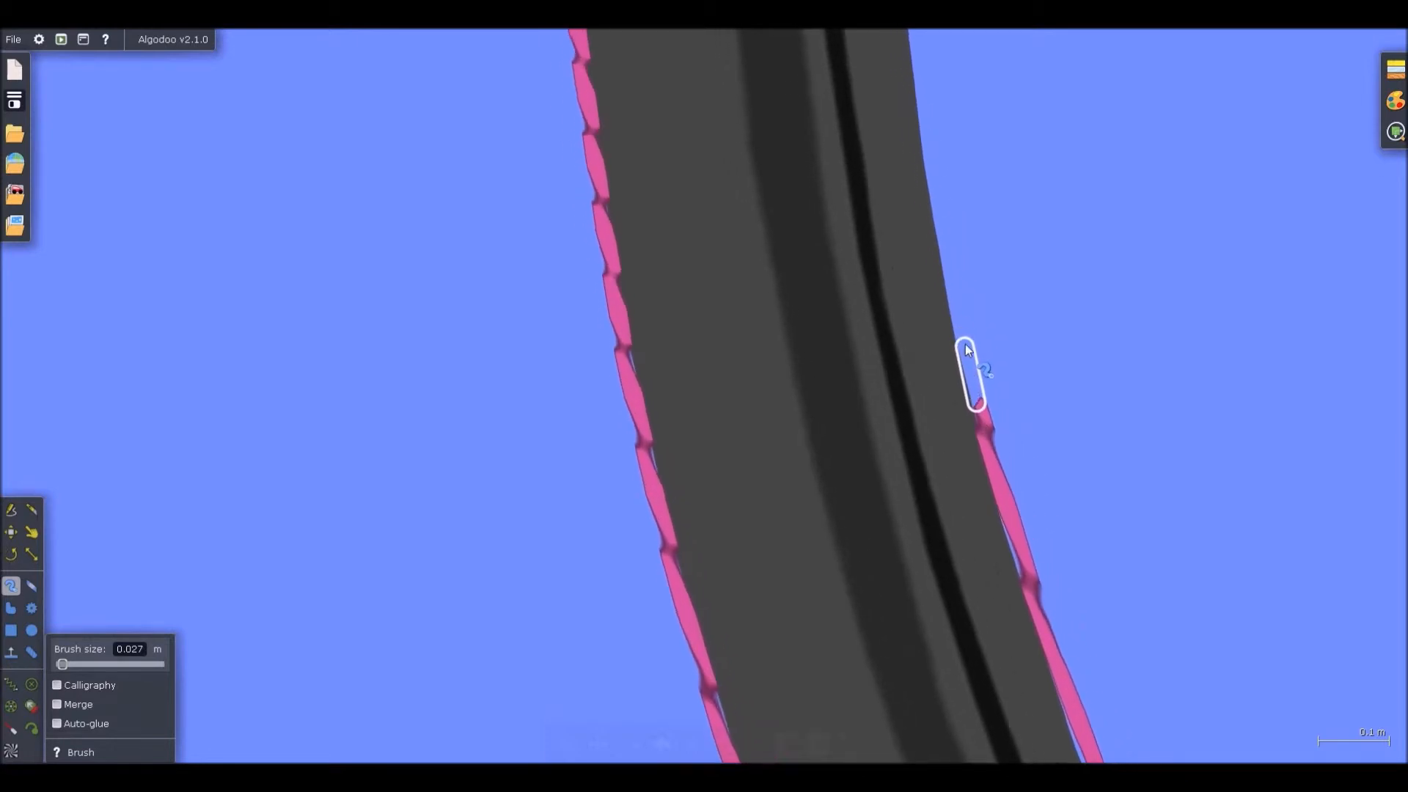
left_click_drag(948, 261, 947, 262)
mouse_move(947, 262)
left_mouse_down()
mouse_move(924, 113)
mouse_move(979, 460)
left_mouse_up()
mouse_move(979, 461)
left_mouse_down()
mouse_move(951, 230)
mouse_move(952, 264)
left_mouse_up()
scroll(952, 262, "down", 5)
Cut the painted wall at both lower corners with the Knife tool to separate the bottom piece from the side walls
key("b")
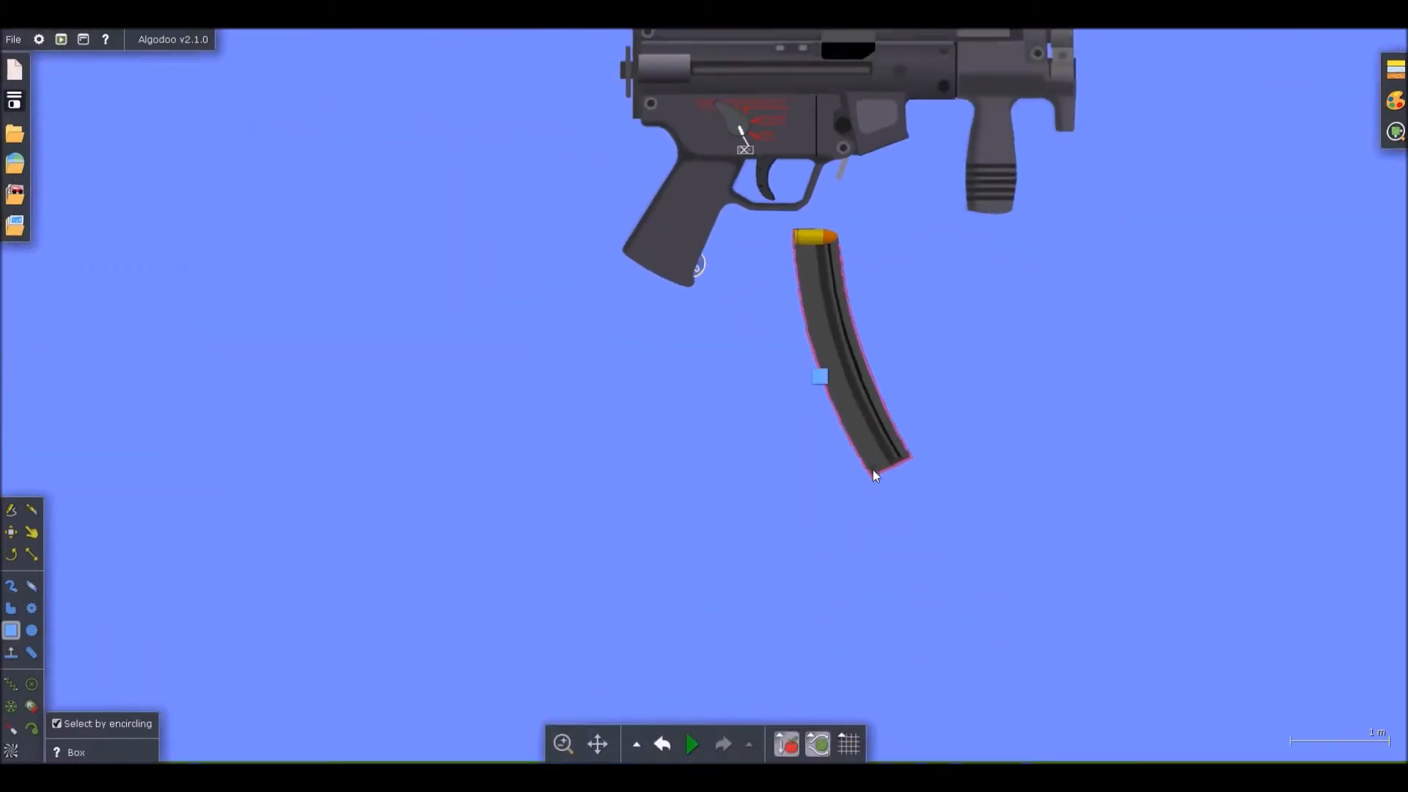
scroll(873, 469, "up", 6)
scroll(873, 317, "up", 3)
key("k")
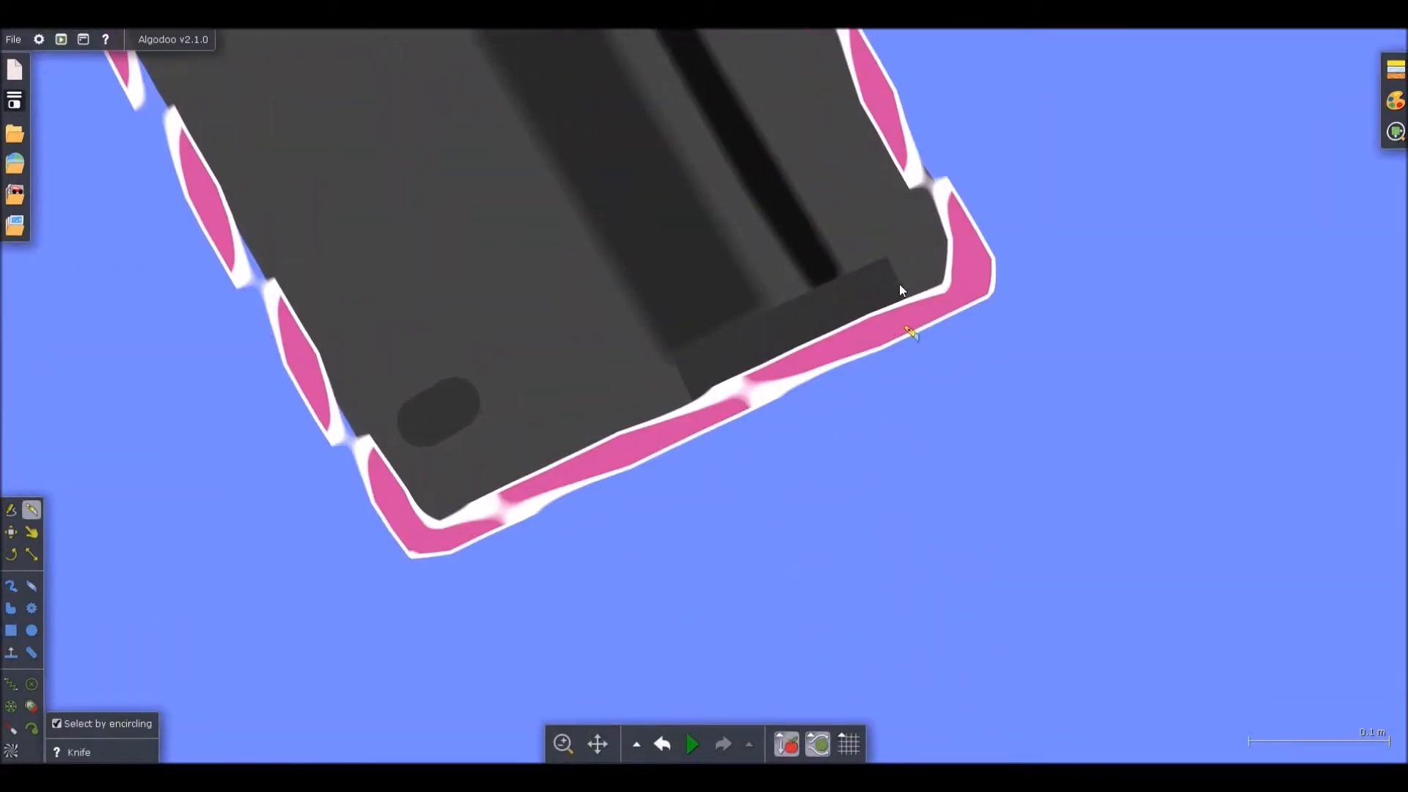
left_click_drag(1018, 239, 1020, 240)
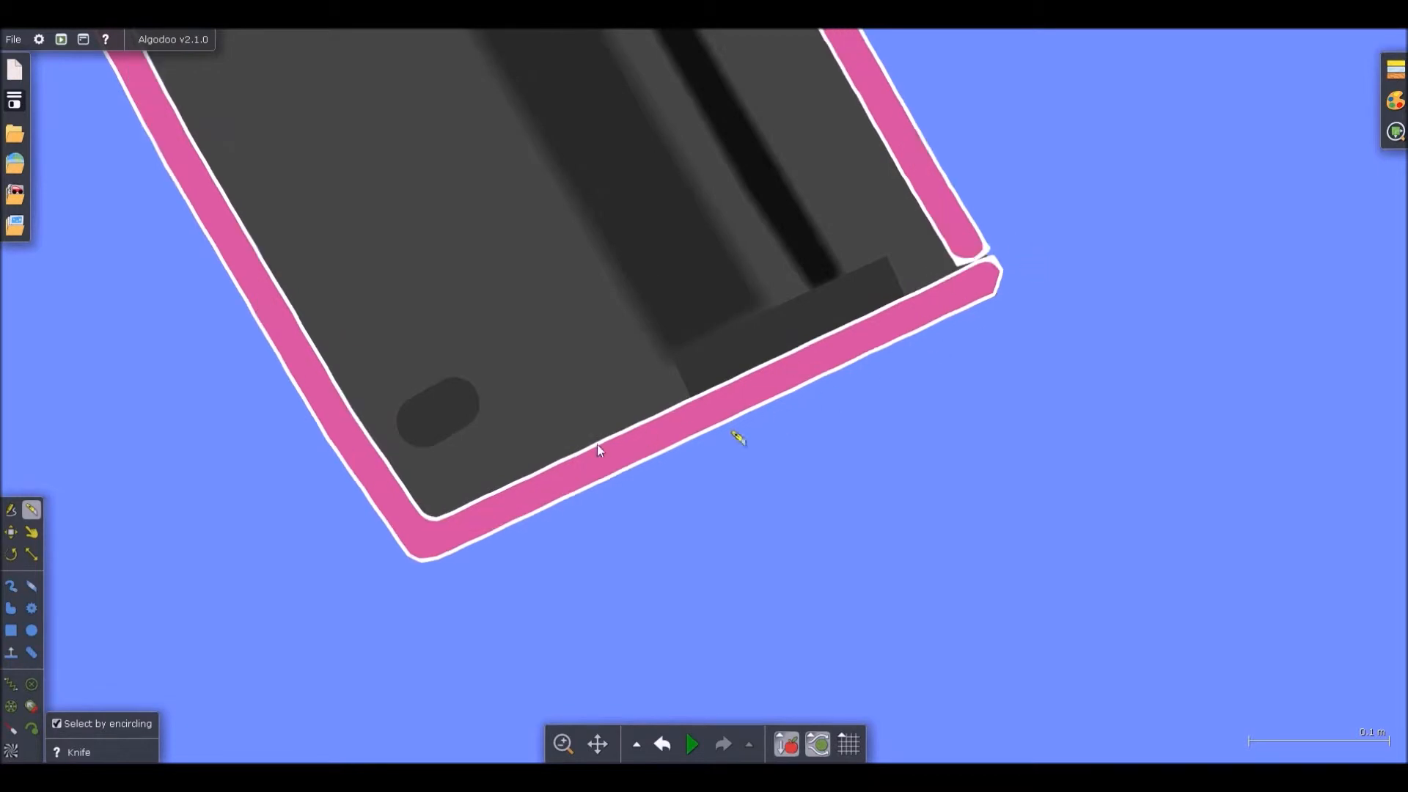
left_click_drag(387, 539, 388, 539)
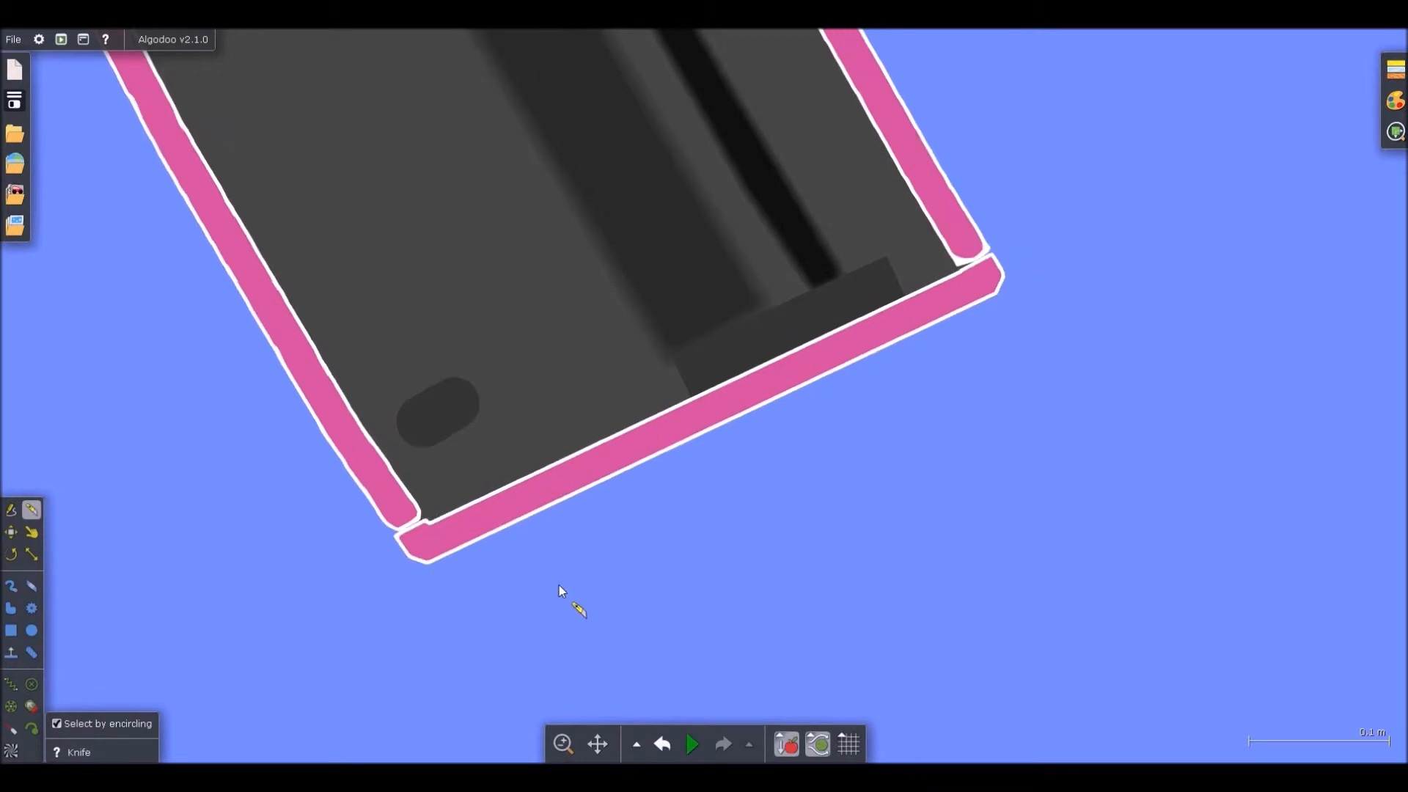
Transform the separated bottom wall piece into a box
key("b")
right_click(573, 482)
mouse_move(673, 695)
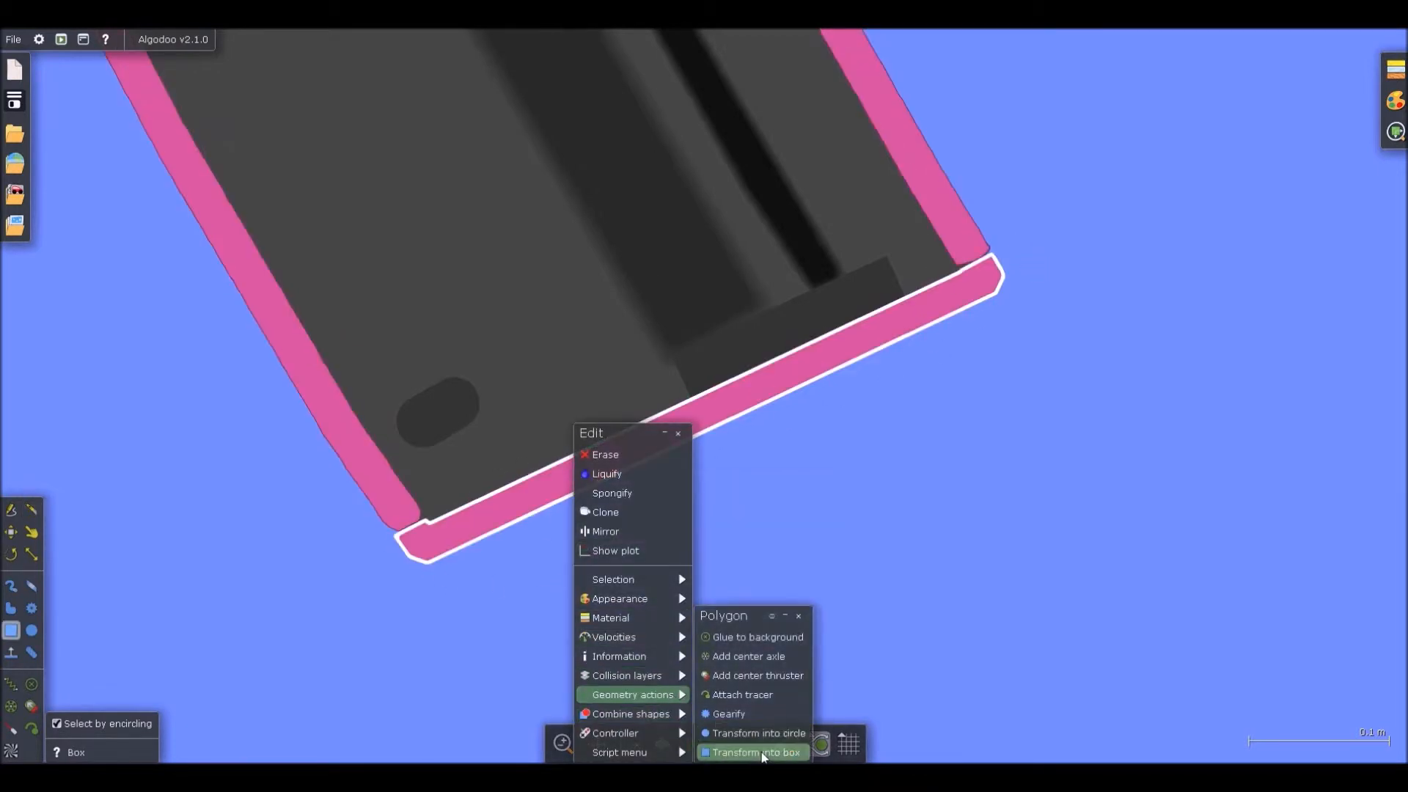
left_click(762, 753)
left_click(842, 529)
Fixate the bottom box to both side walls at the corners, and fixate the magazine body to the background
scroll(942, 274, "up", 3)
key("f")
left_click(976, 250)
left_click(976, 279)
scroll(1020, 281, "down", 4)
scroll(506, 467, "up", 2)
scroll(650, 450, "down", 10)
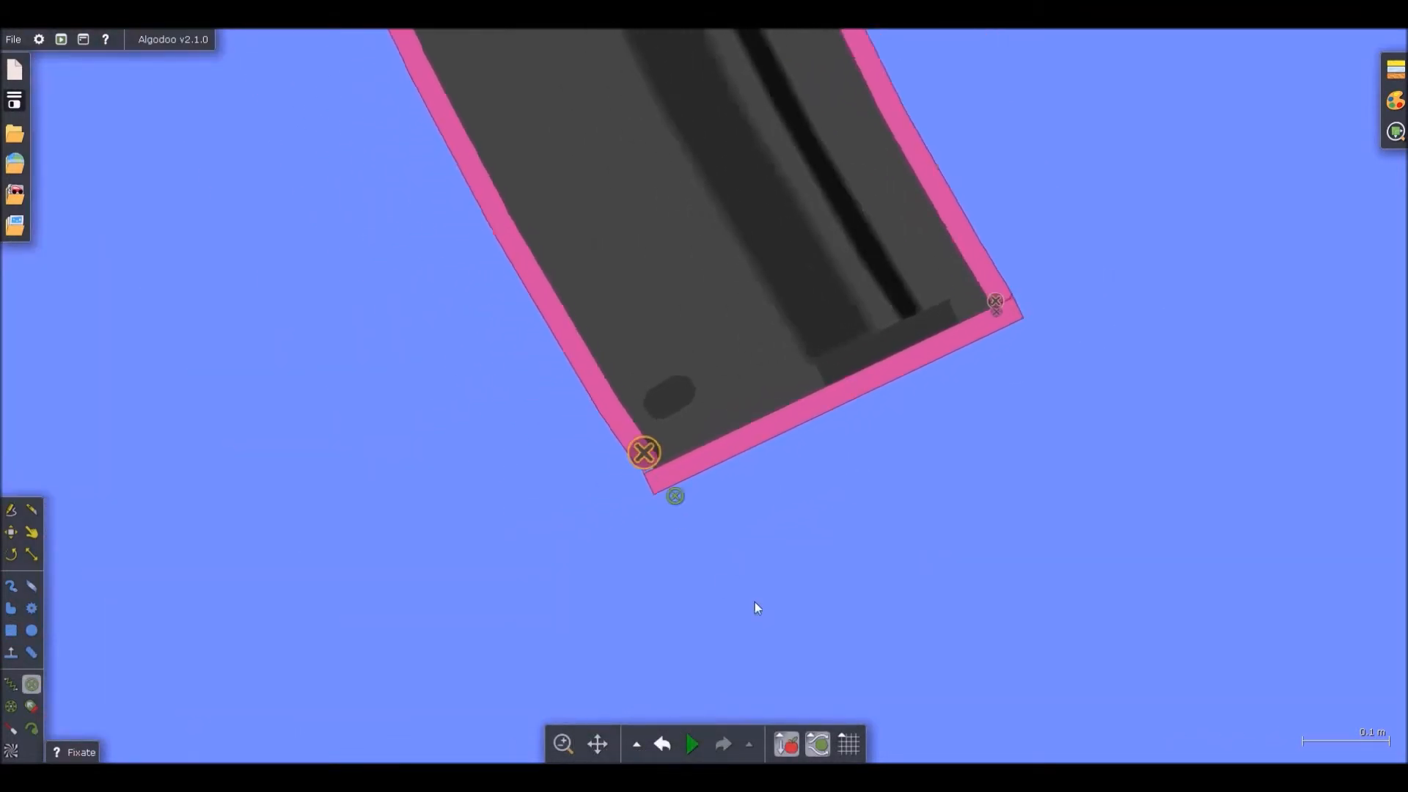
Run the simulation to test how the cartridge sits in the magazine walls, and undo the run
key("d")
key("space")
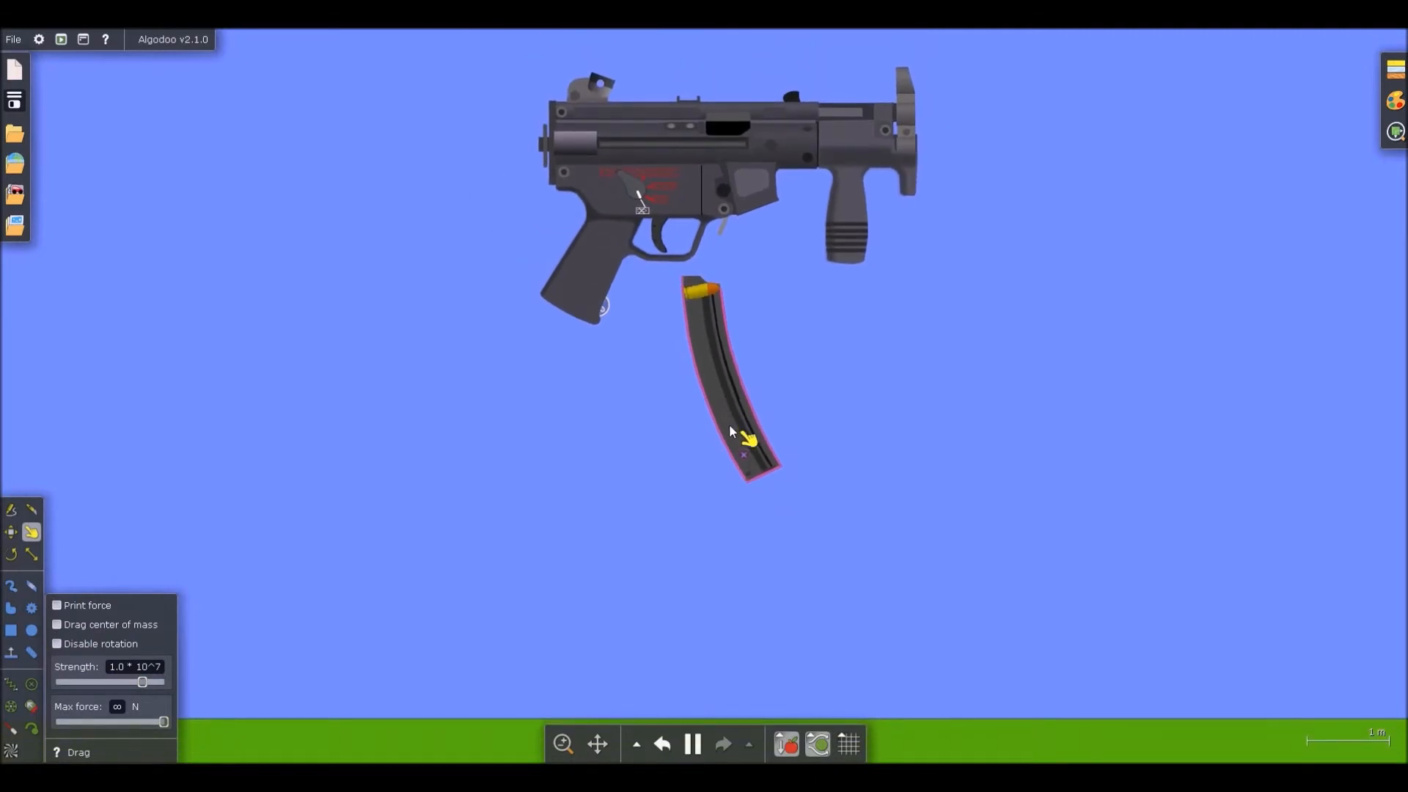
scroll(733, 425, "up", 2)
key("ctrl+z")
Select both side walls and the bottom piece of the magazine and adjust their material properties
key("b")
scroll(753, 412, "up", 8)
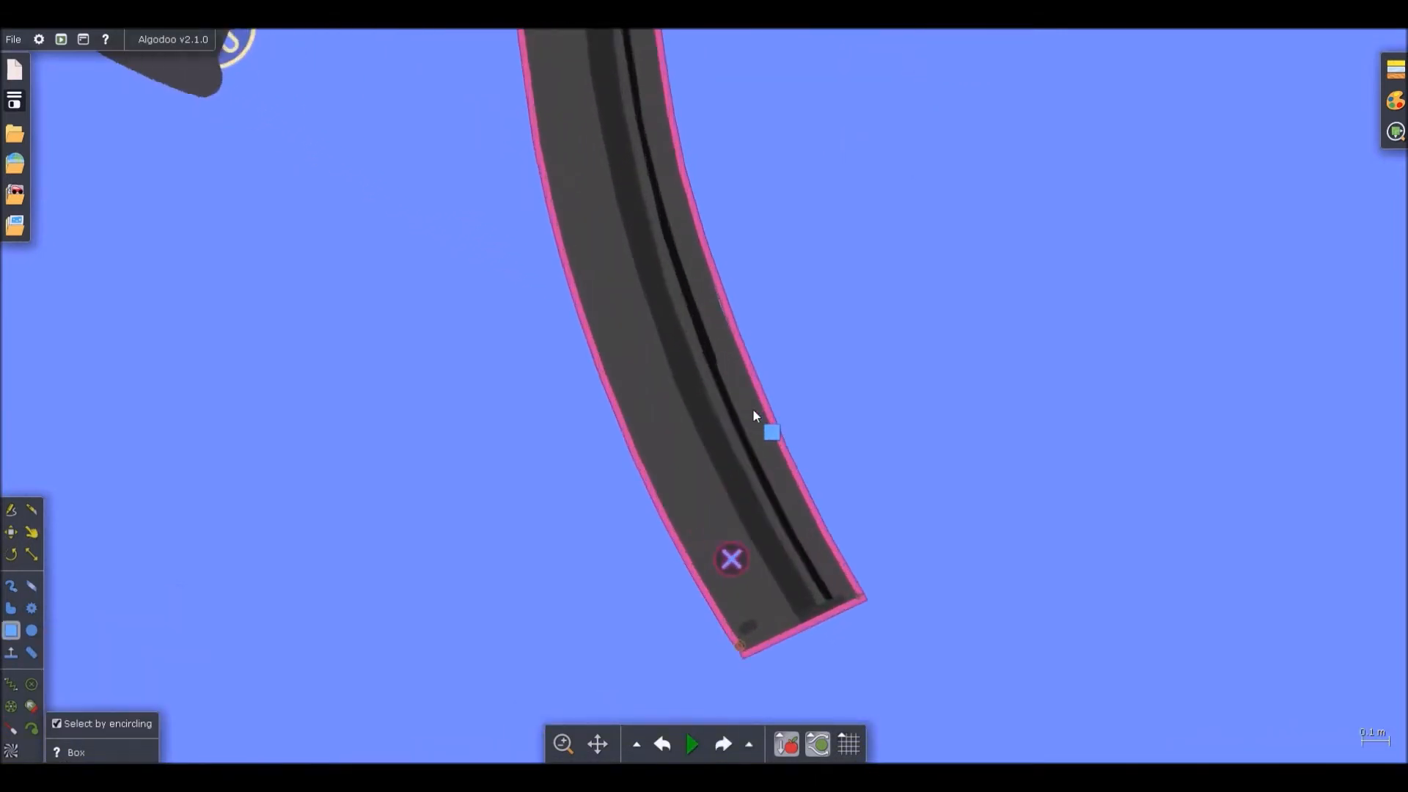
left_click_drag(768, 404, 767, 409)
key("ctrl+z")
left_click(564, 470, "shift")
scroll(610, 433, "down", 3)
scroll(728, 574, "up", 3)
scroll(722, 564, "up", 2)
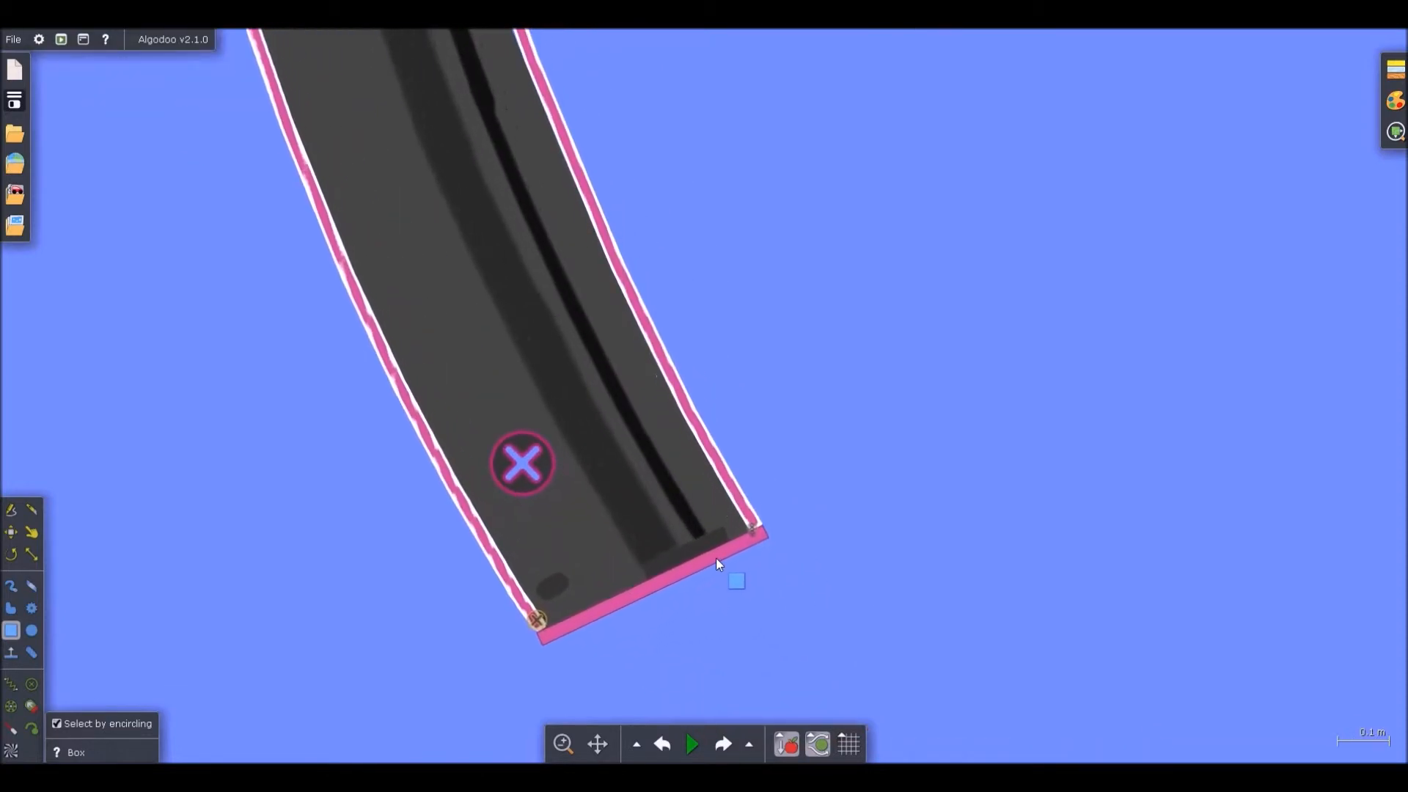
right_click(706, 561)
mouse_move(771, 620)
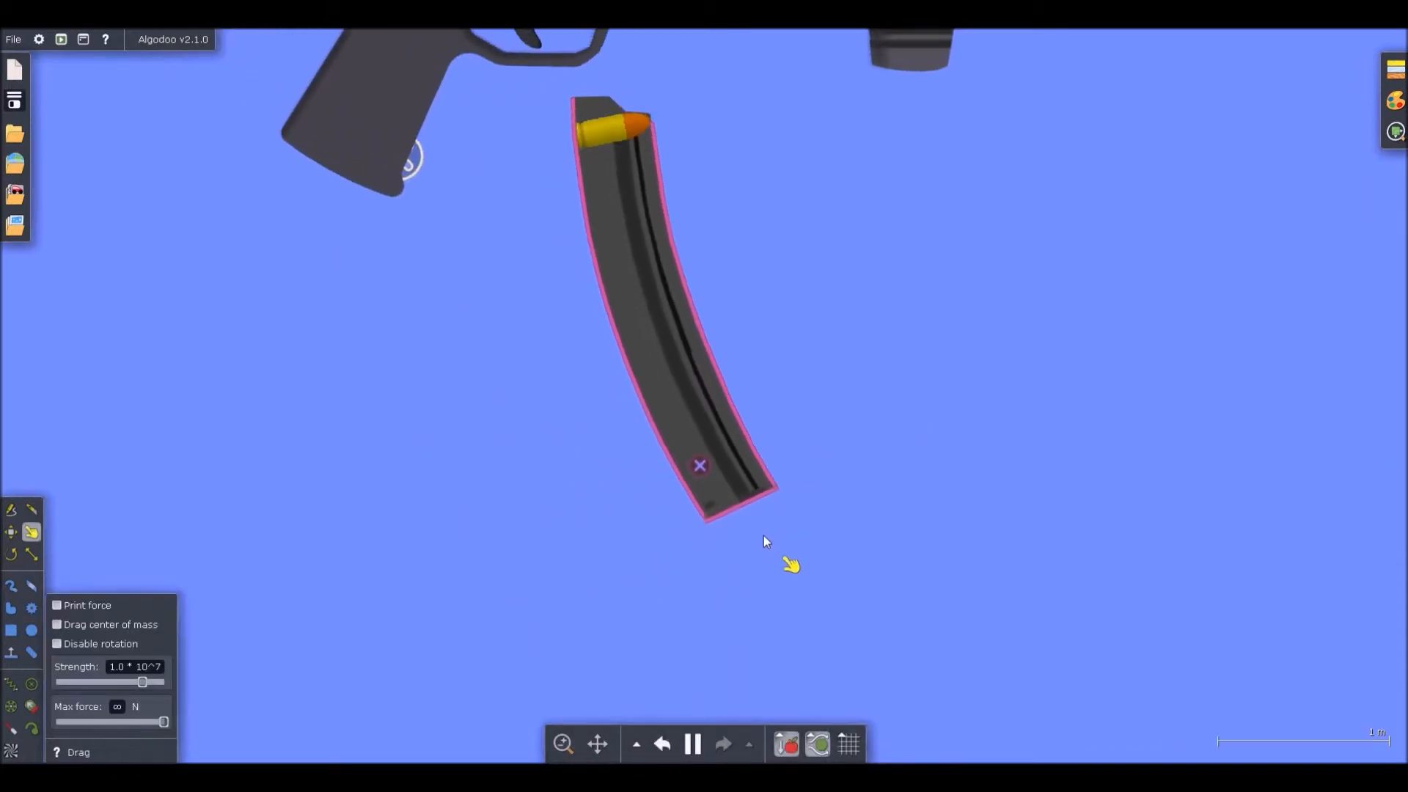
Undo the previous run, rerun the simulation to watch the cartridge drop between the walls, and undo that run
key("ctrl+z")
scroll(598, 234, "down", 3)
key("b")
scroll(597, 141, "up", 7)
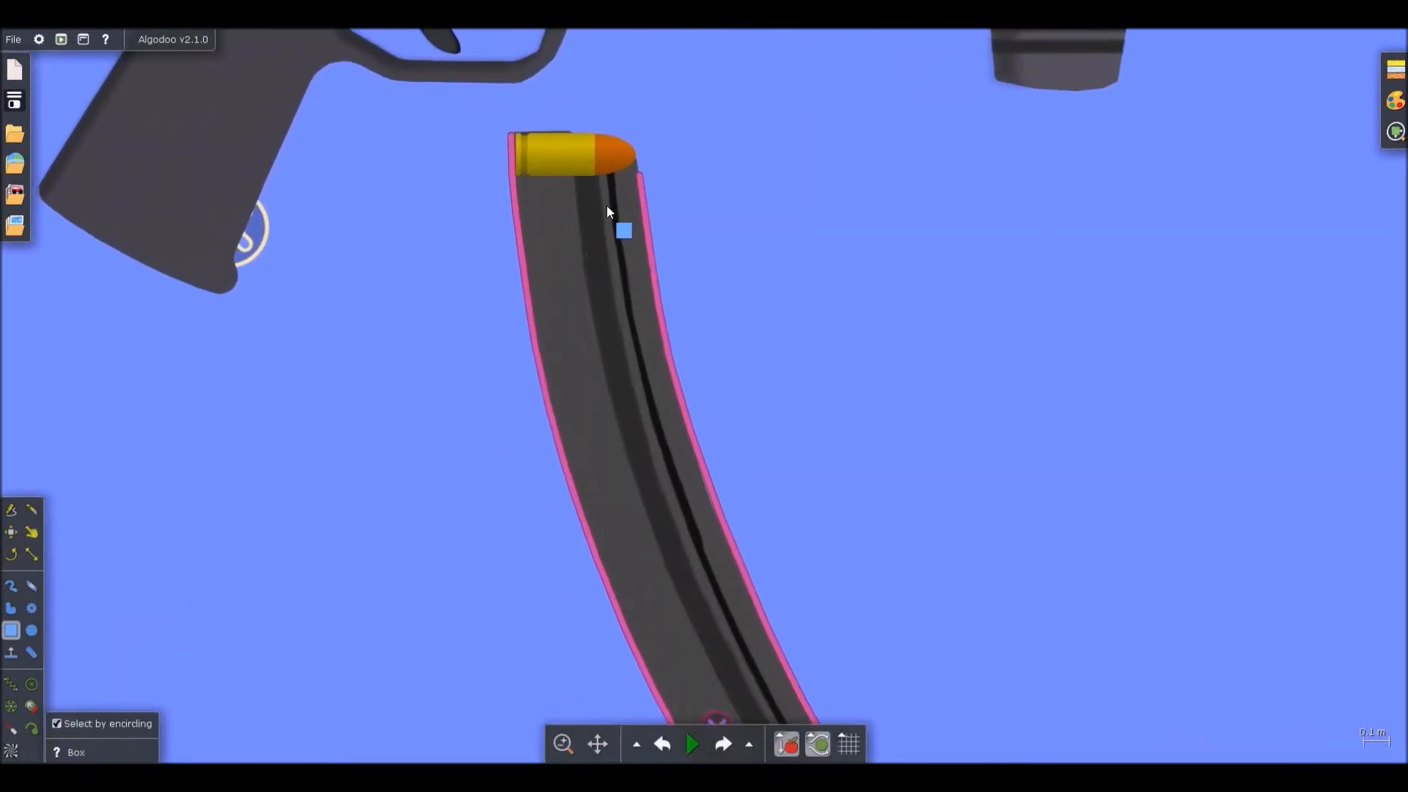
scroll(443, 203, "up", 2)
left_click(438, 208)
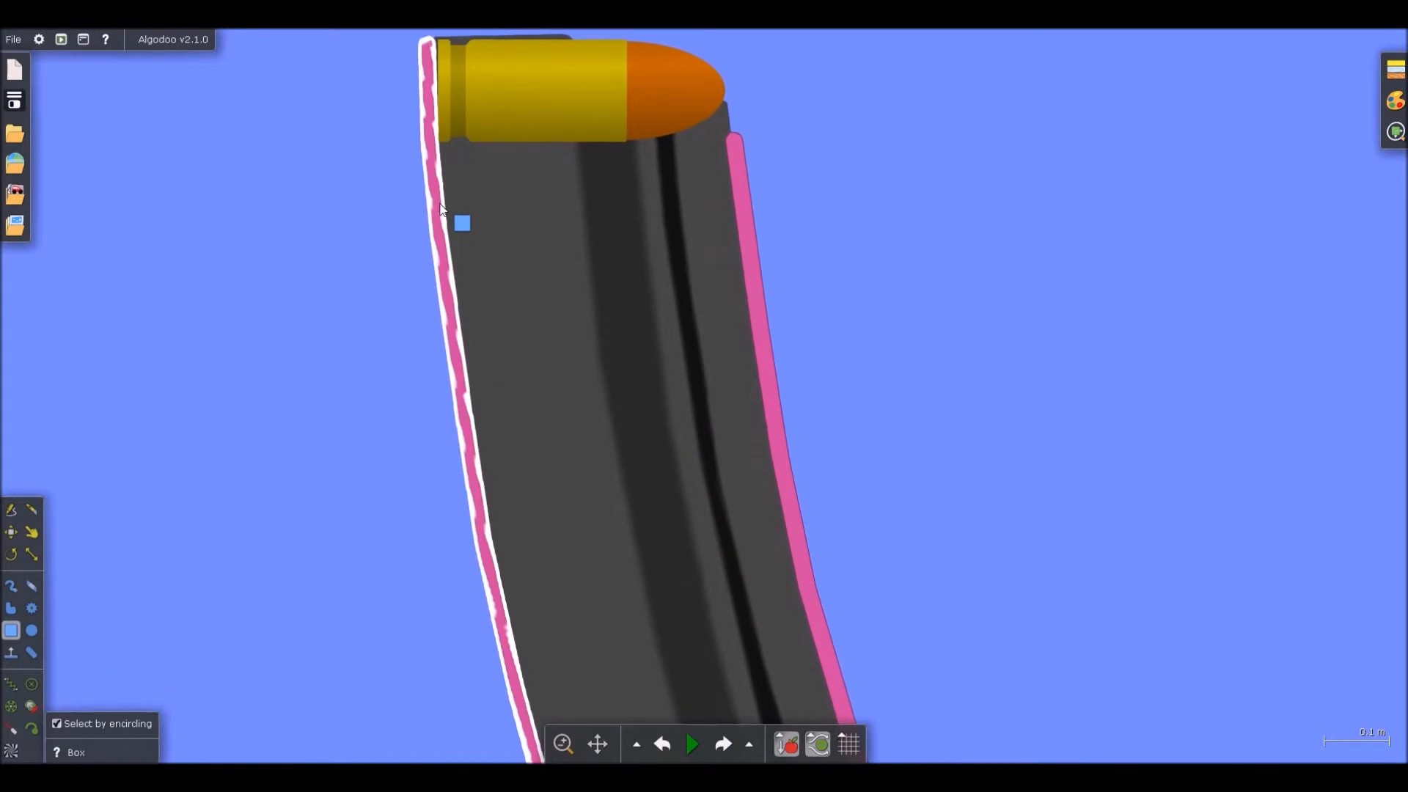
left_click(368, 245)
key("d")
key("space")
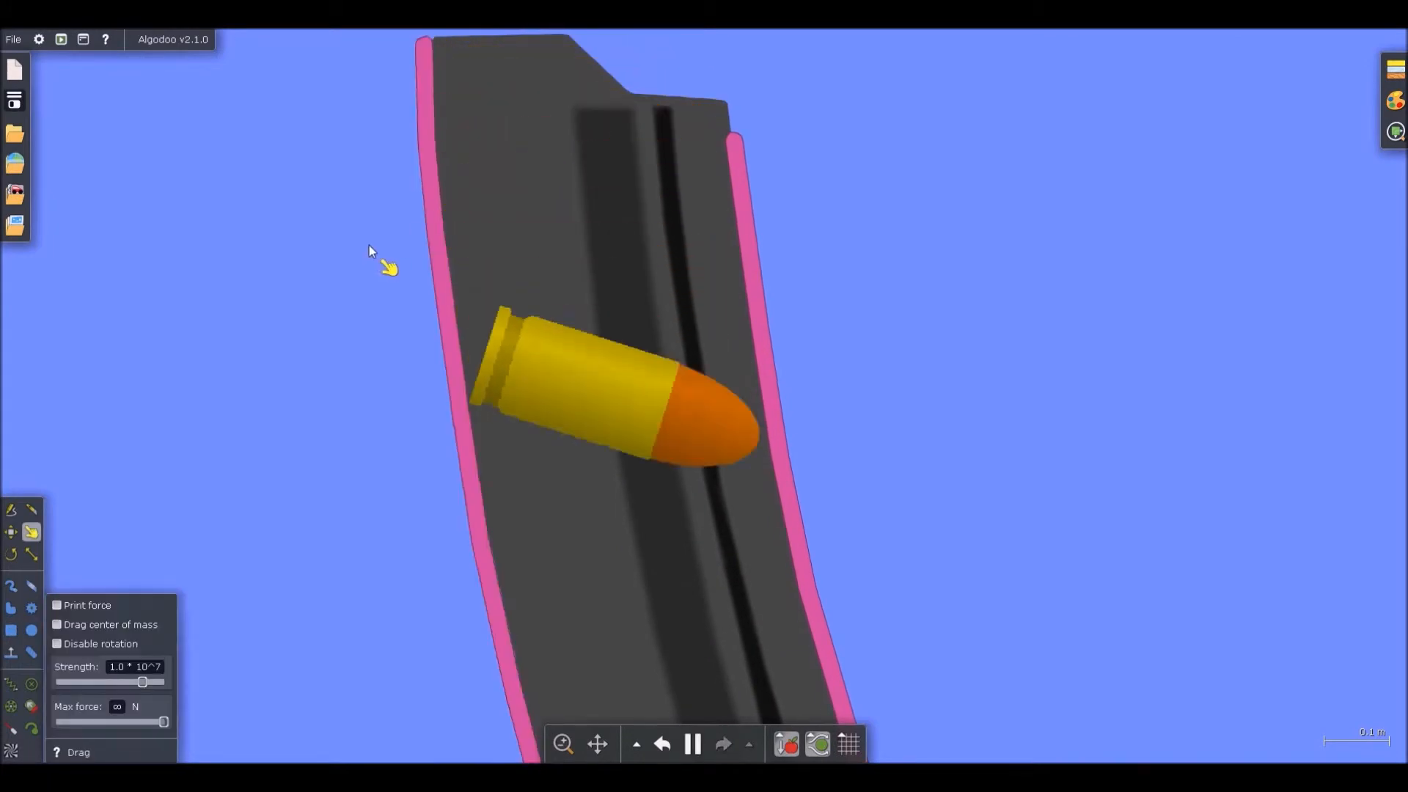
scroll(370, 243, "down", 3)
key("ctrl+z")
Rotate the magazine's right wall very slightly and test the cartridge's drop again, undoing the run
scroll(396, 226, "down", 2)
key("b")
scroll(569, 213, "up", 4)
left_click(571, 209)
left_click_drag(574, 202, 573, 203)
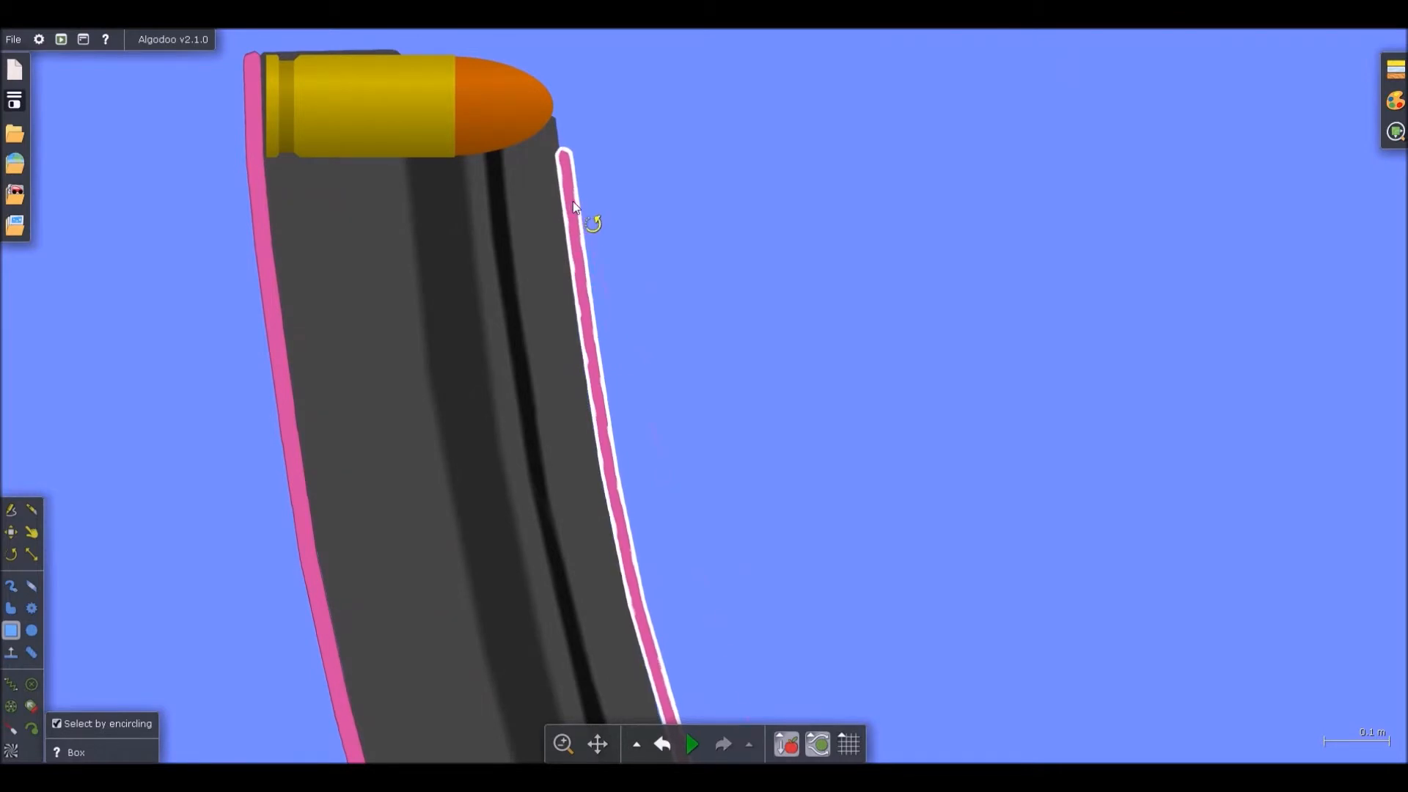
left_click(620, 183)
key("space")
scroll(580, 144, "down", 5)
key("ctrl+z")
scroll(620, 319, "up", 5)
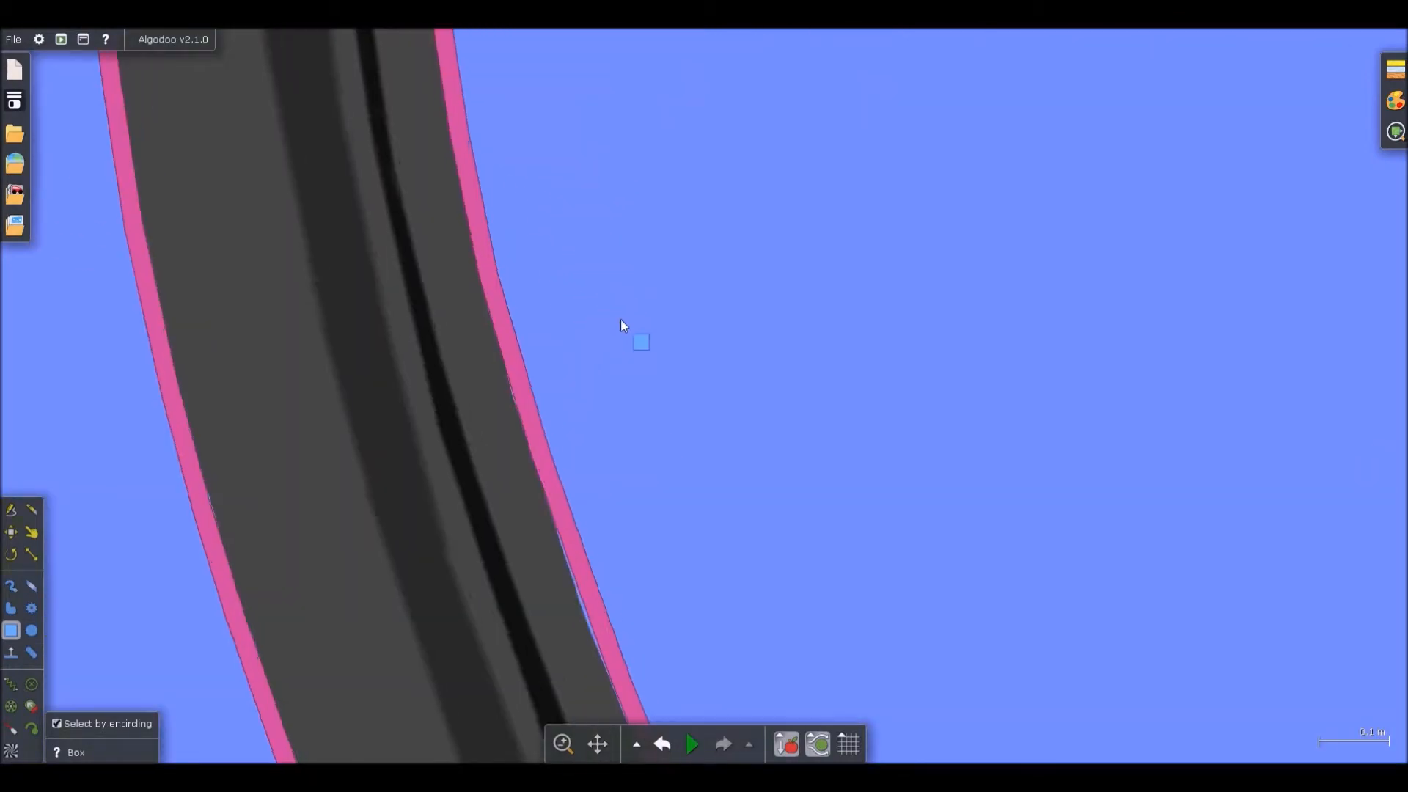
scroll(620, 319, "down", 5)
scroll(611, 252, "up", 4)
scroll(611, 252, "down", 4)
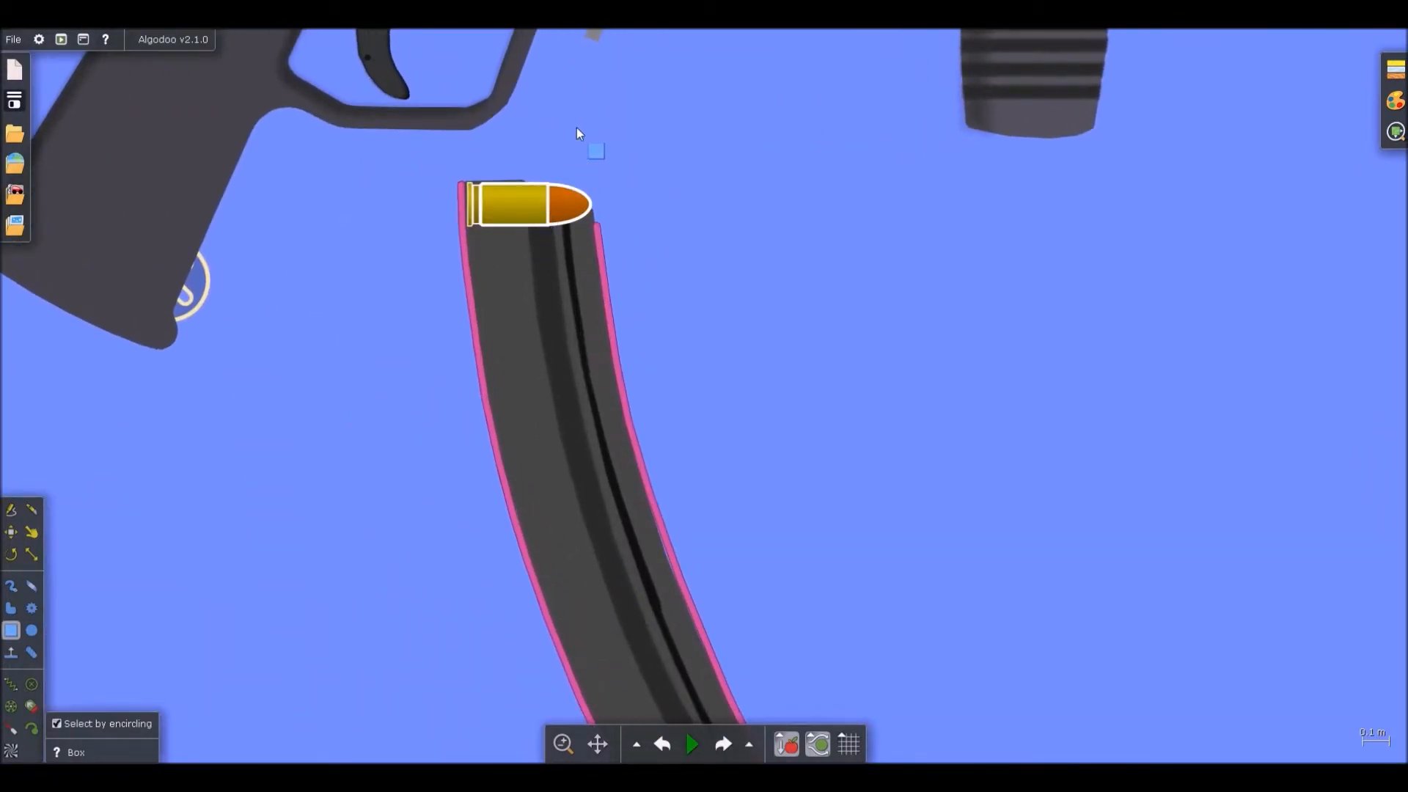
Draw a thin box over the rear top of the cartridge and fixate it to the top of the left wall
scroll(506, 183, "up", 4)
scroll(499, 181, "up", 3)
left_click_drag(553, 195, 319, 223)
right_click(372, 212)
mouse_move(423, 476)
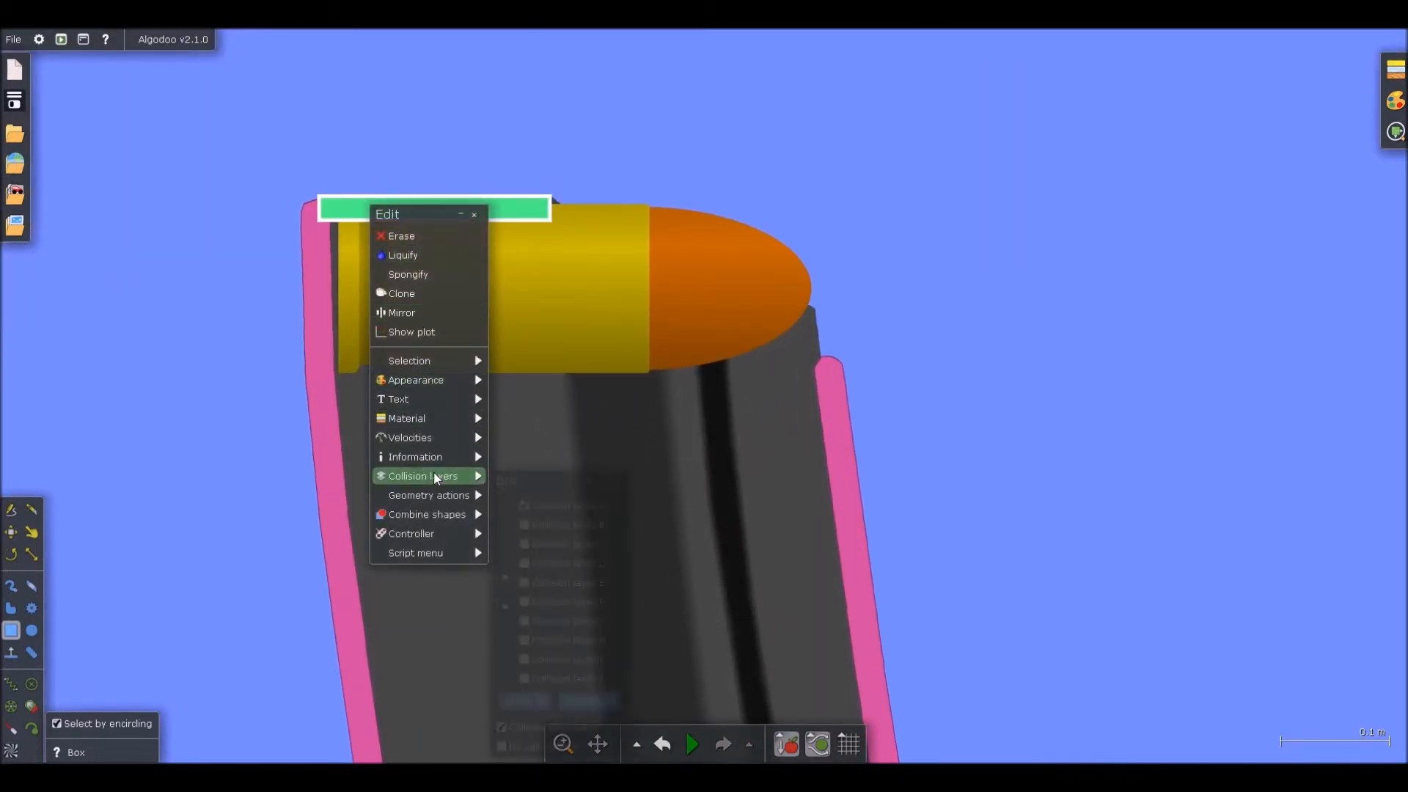
scroll(322, 214, "up", 5)
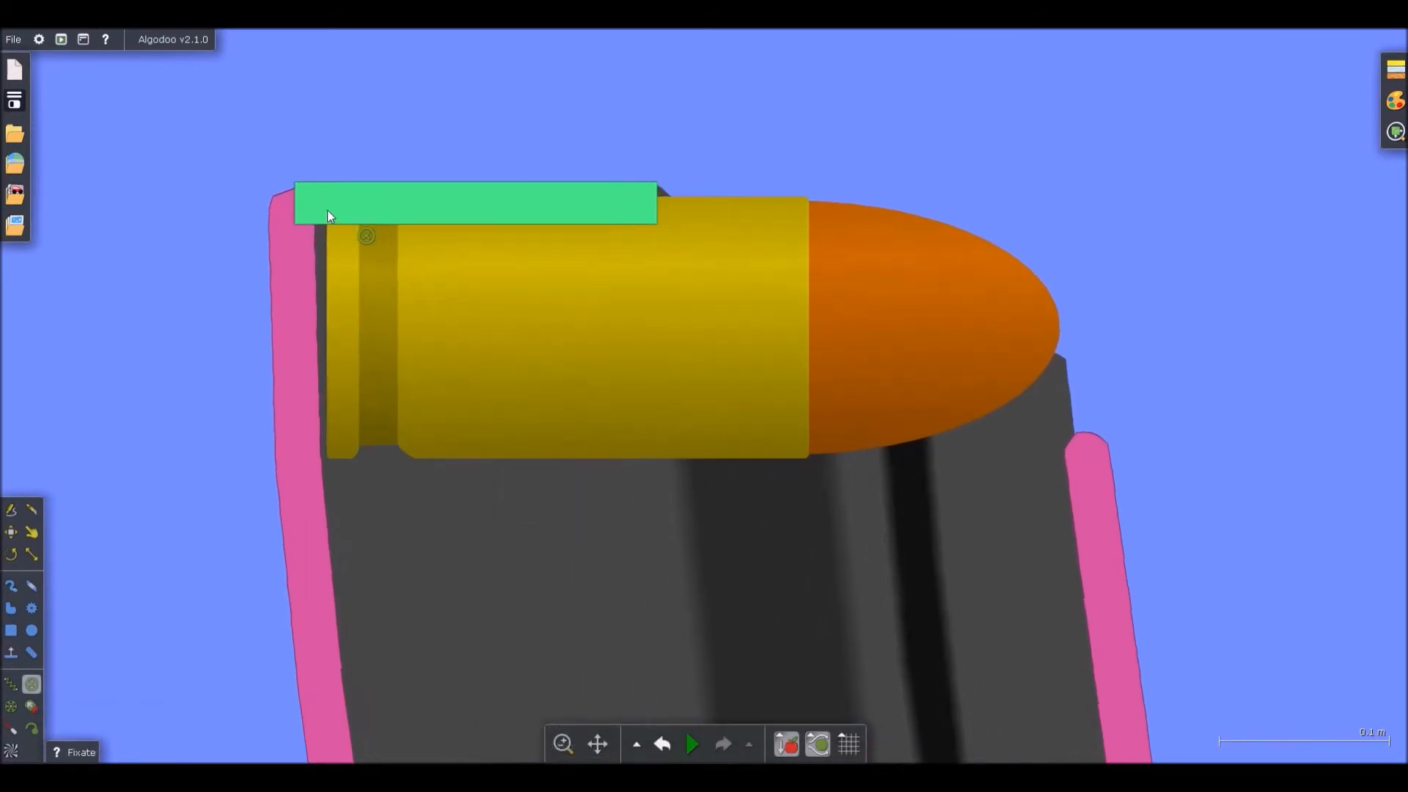
Set the thin box's density to 100 kg/m², friction to 0.18 and restitution to 0
right_click(386, 214)
mouse_move(423, 423)
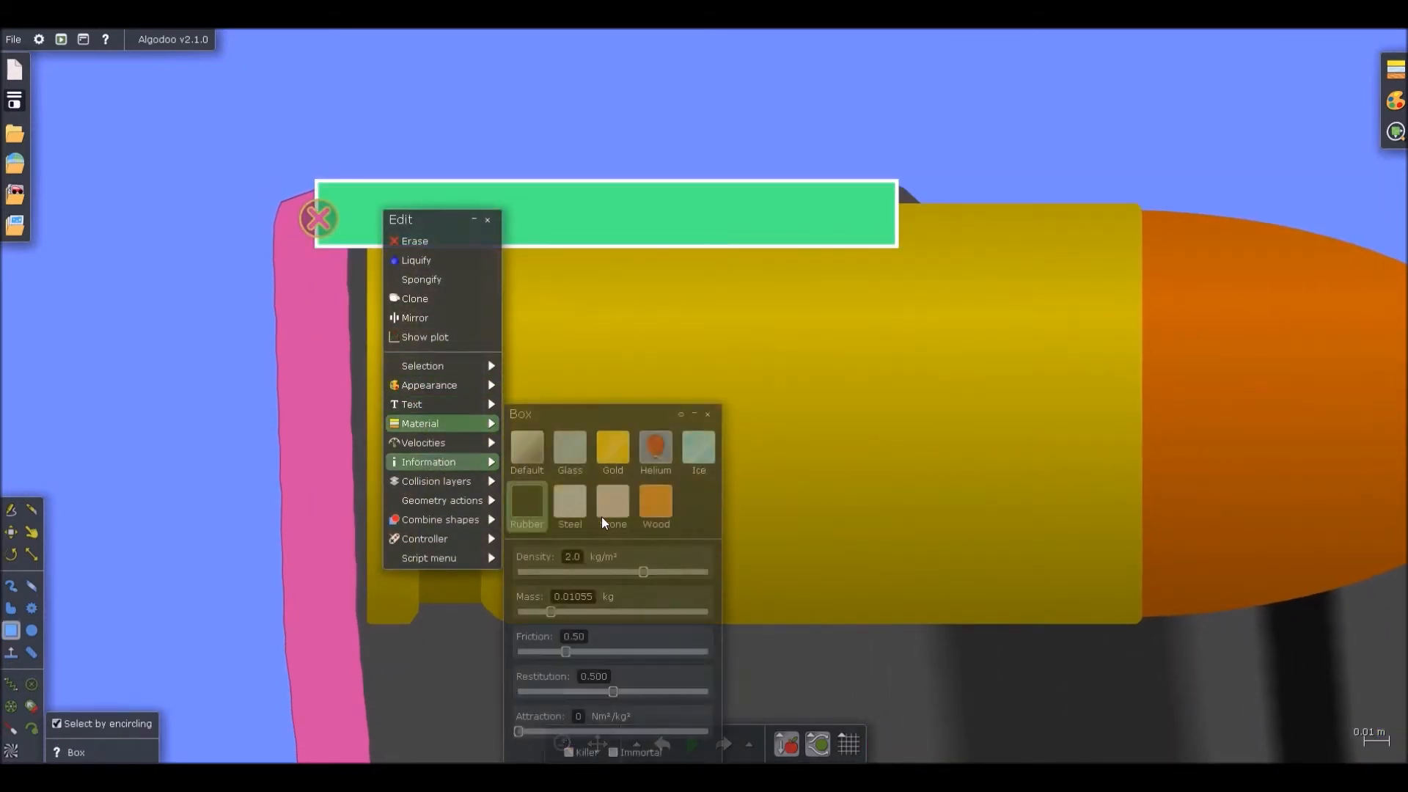
left_click_drag(538, 658, 535, 658)
left_click(226, 509)
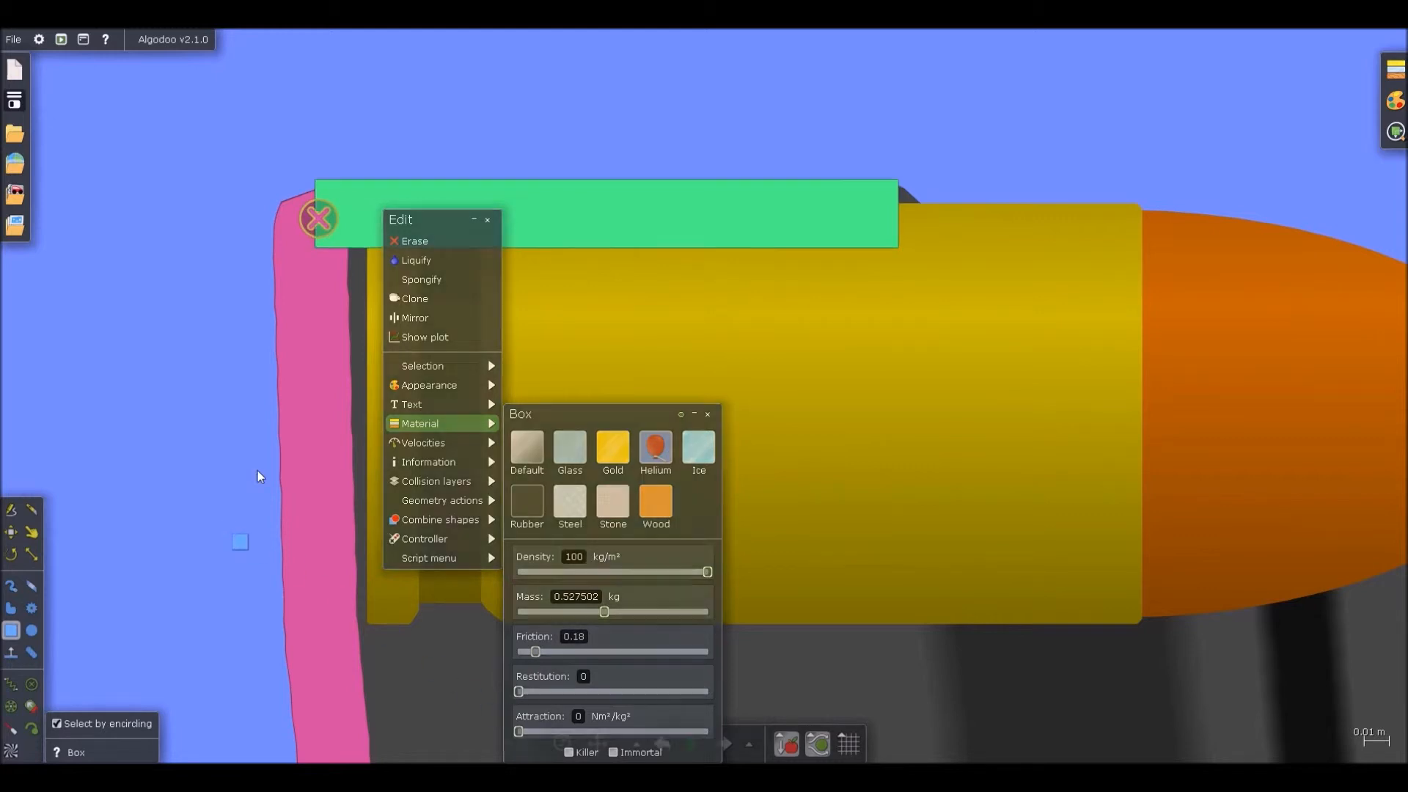
Run the simulation and pull the cartridge up against the thin box to test whether it is held
scroll(440, 304, "down", 6)
key("d")
key("space")
left_click_drag(562, 301, 554, 173)
key("space")
Bring the magazine body to the front, over the thin box and the cartridge
left_click(543, 440)
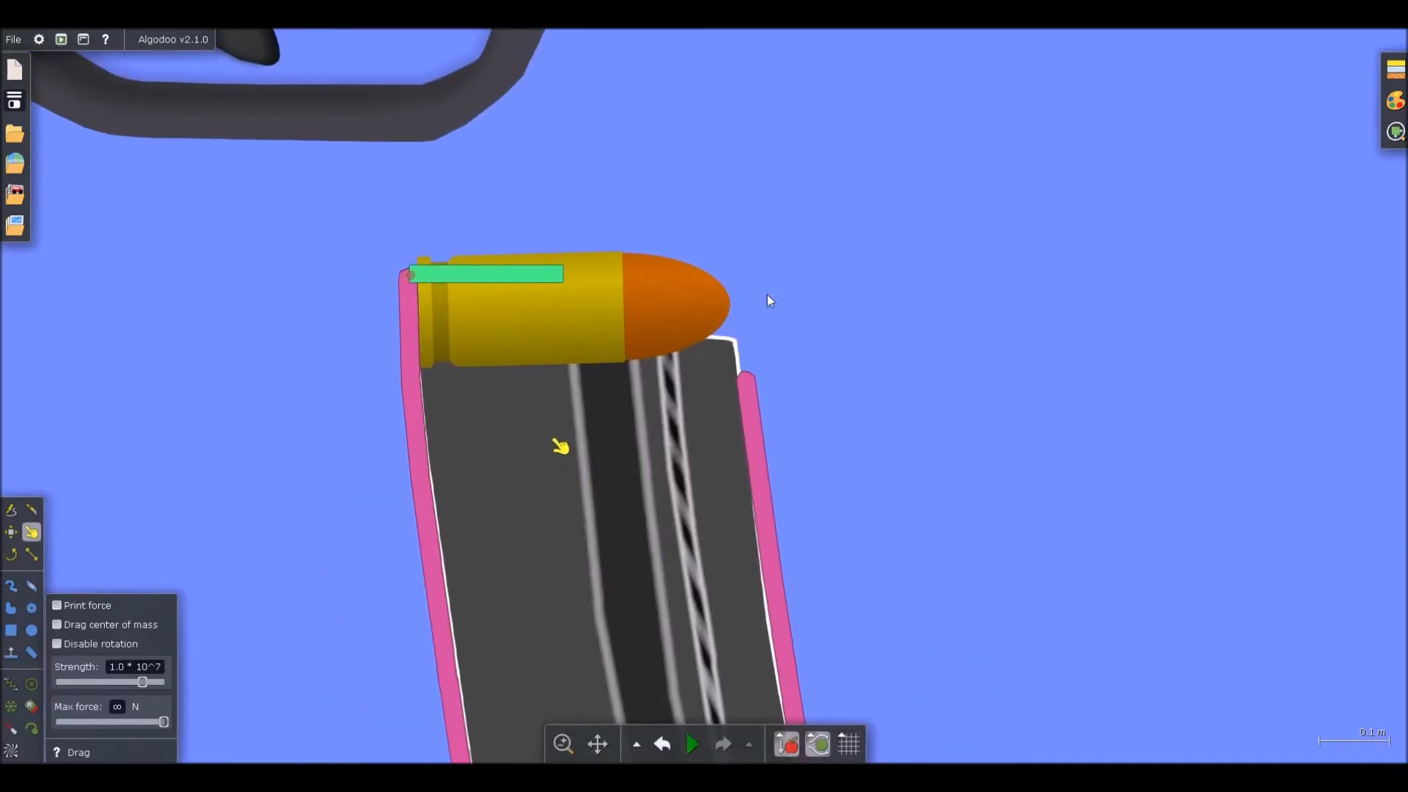
key("ctrl+f")
left_click(806, 249)
scroll(601, 309, "down", 2)
key("b")
scroll(517, 284, "up", 1)
scroll(483, 285, "up", 3)
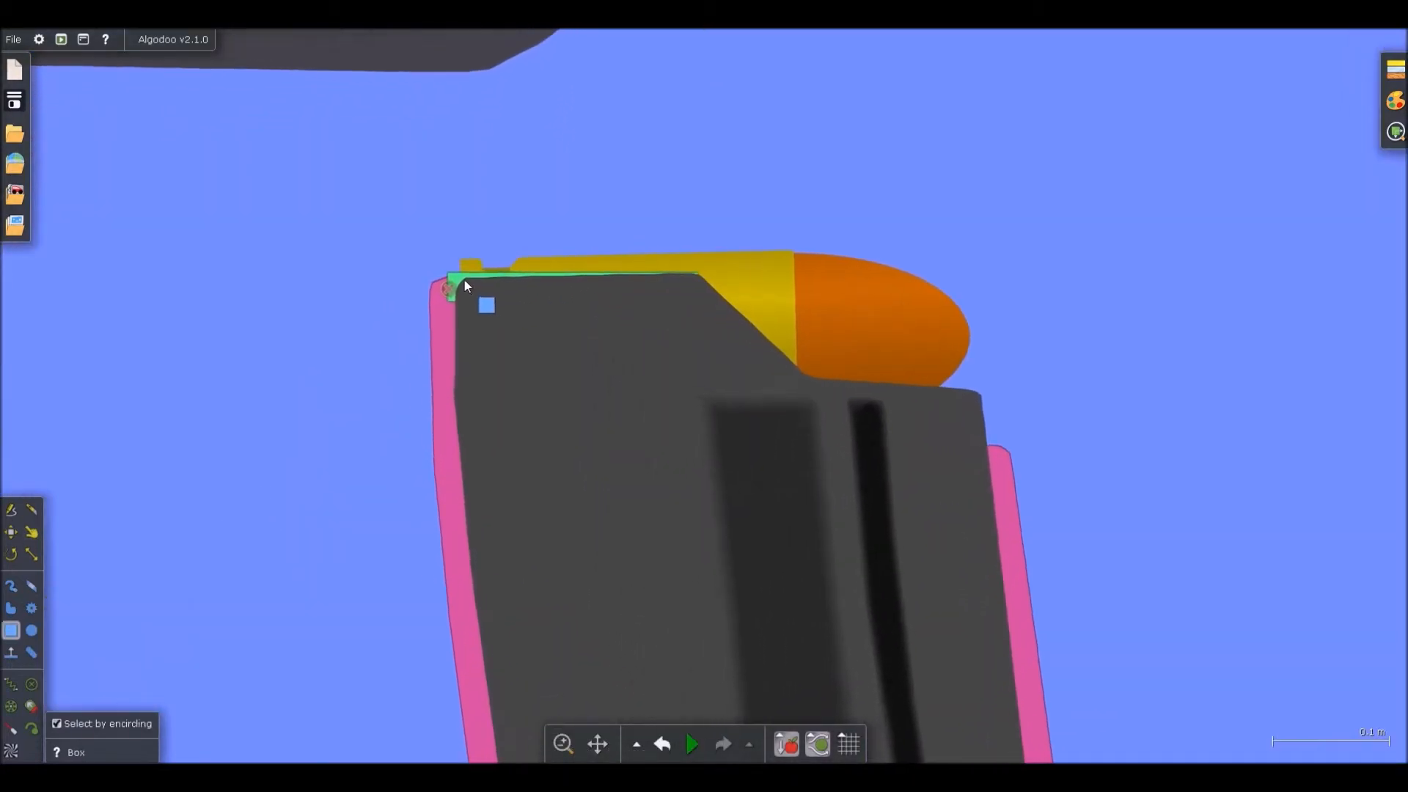
scroll(569, 357, "down", 3)
Make both side walls and the thin top box invisible, with opacity 0% and borders off
left_click(596, 345)
right_click(844, 406)
mouse_move(910, 658)
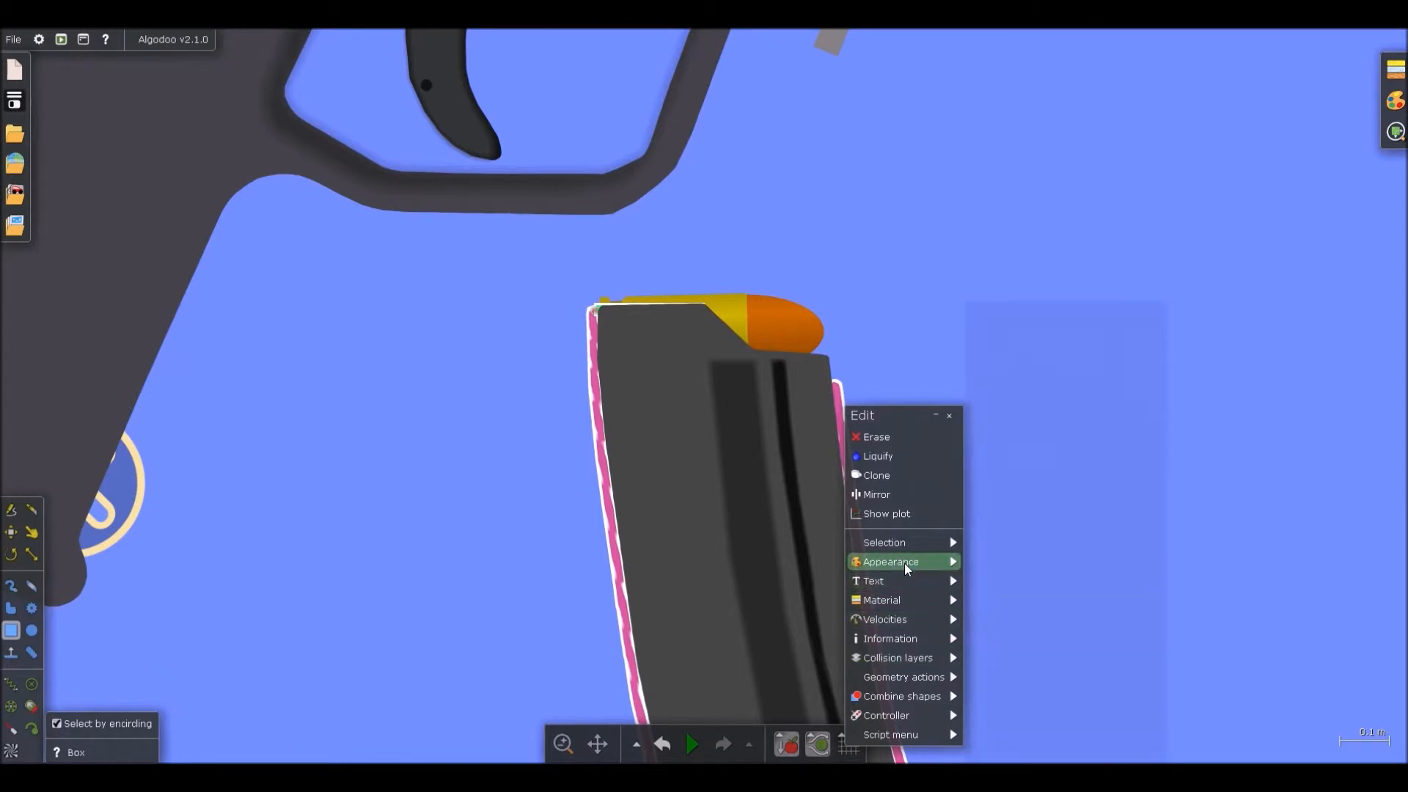
mouse_move(900, 561)
left_click(987, 572)
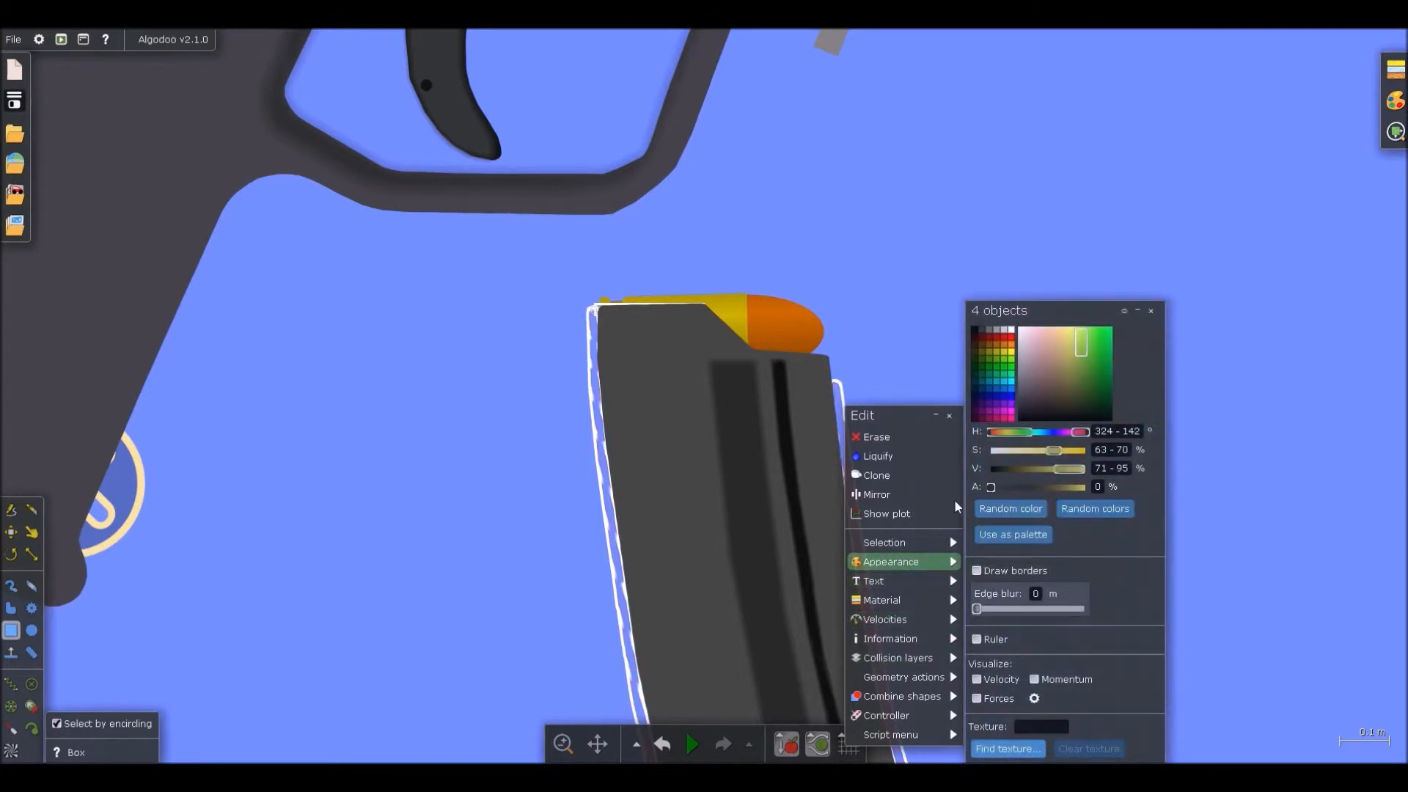
left_click(847, 349)
Run the simulation and pull the cartridge about inside the magazine to test the invisible walls, and undo the run
key("d")
scroll(730, 319, "down", 3)
scroll(731, 320, "up", 3)
key("space")
left_click_drag(732, 317, 648, 355)
scroll(645, 355, "down", 4)
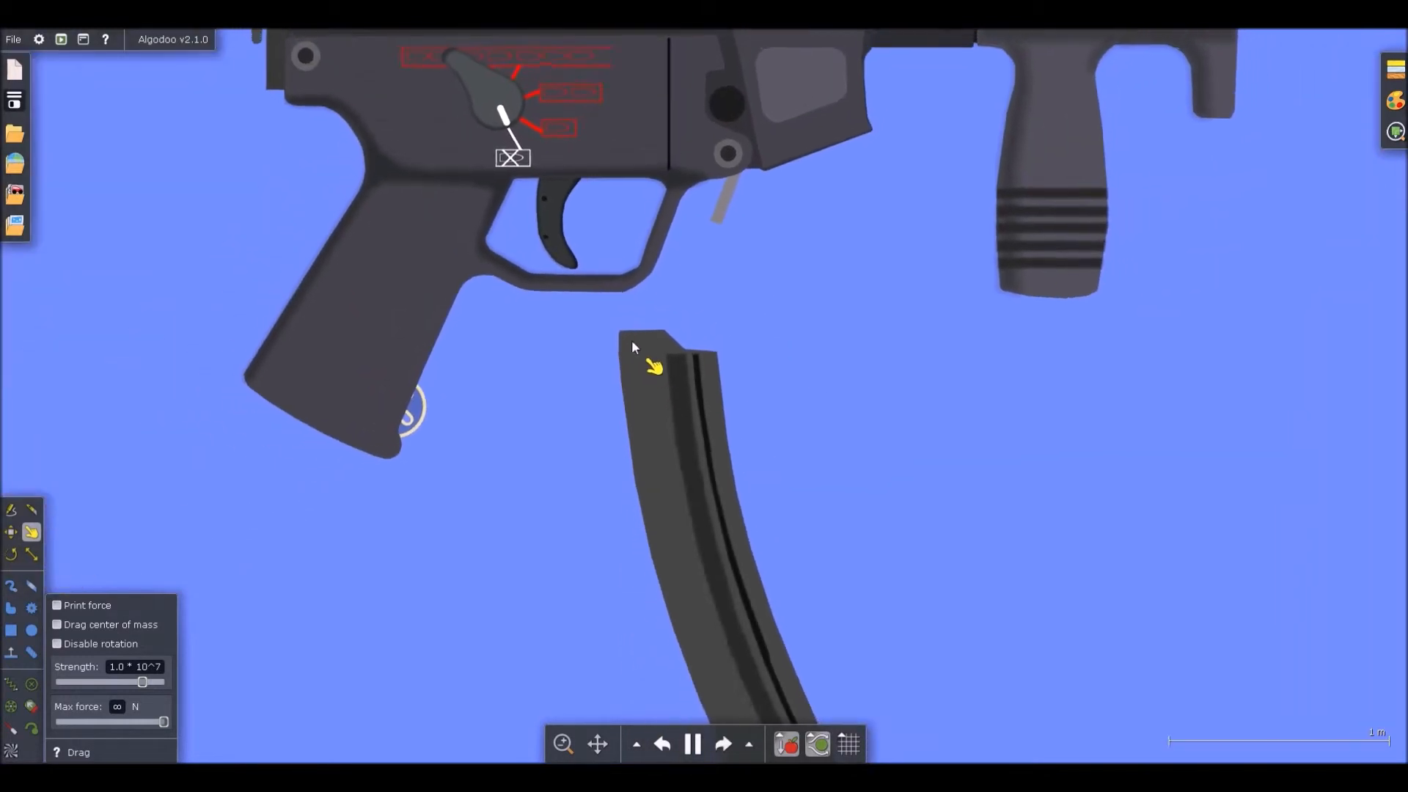
scroll(629, 343, "up", 4)
key("ctrl+z")
Send the magazine body behind the cartridge
scroll(621, 349, "down", 3)
left_click(660, 442)
key("Delete")
Make the pink bottom piece of the magazine fully transparent
key("b")
scroll(618, 270, "down", 4)
scroll(776, 557, "up", 10)
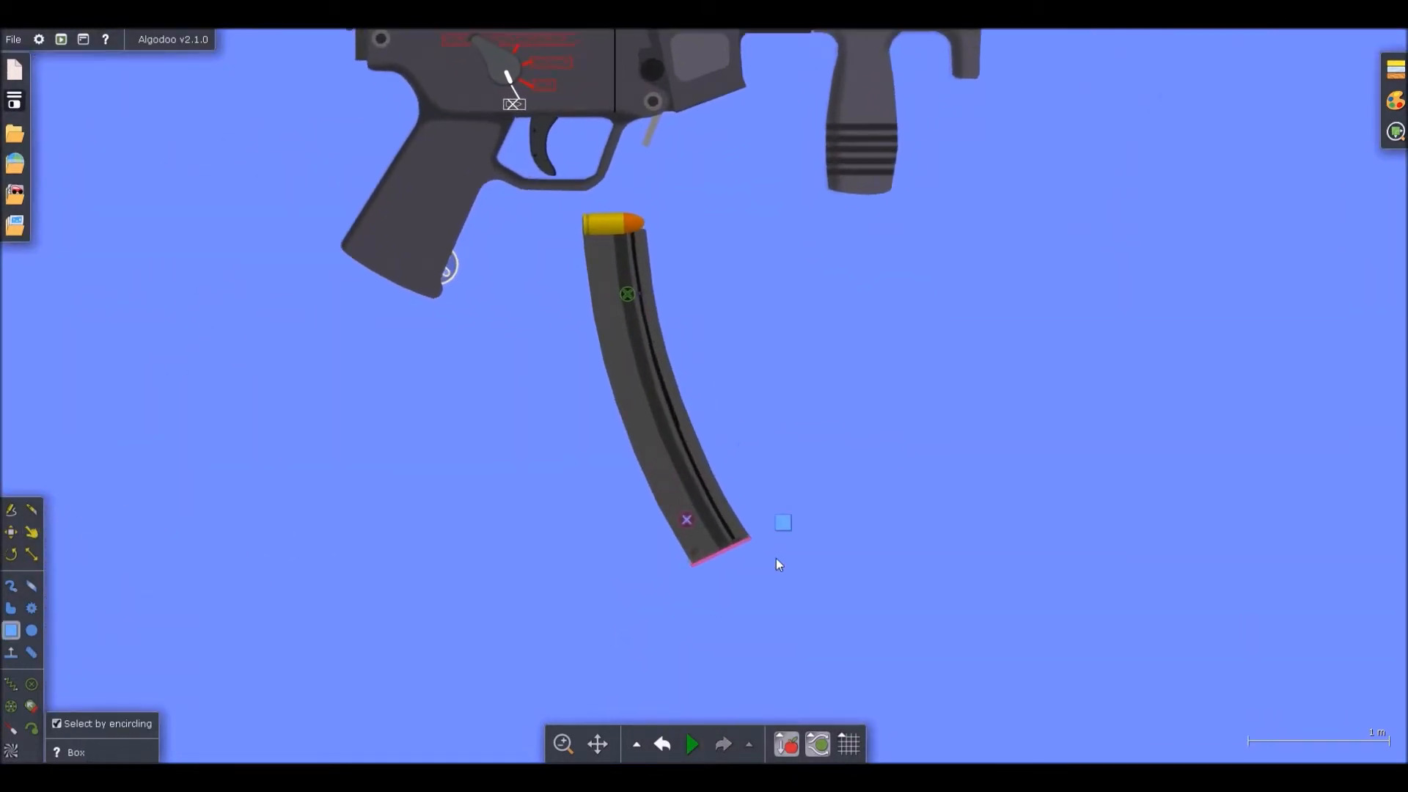
right_click(588, 515)
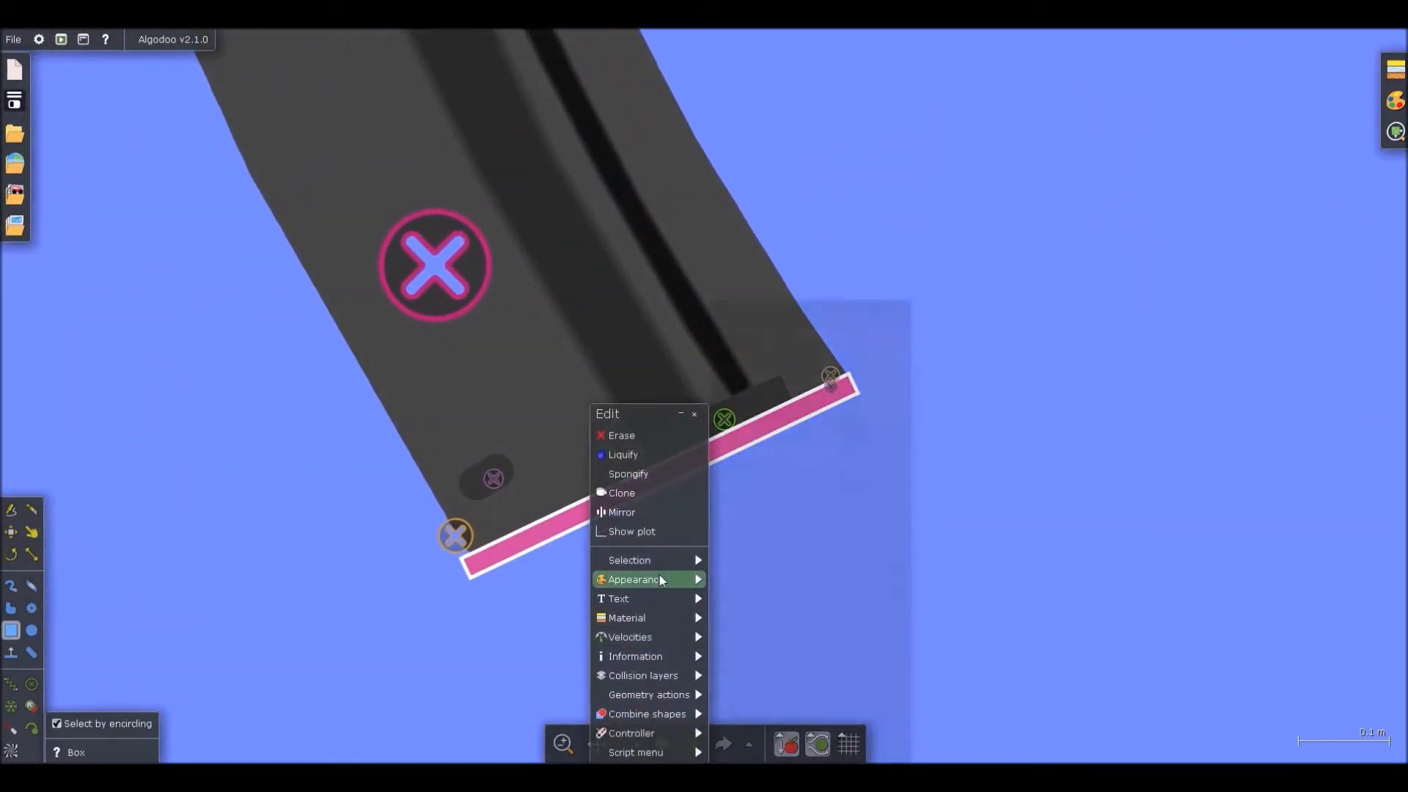
mouse_move(636, 579)
left_click_drag(752, 498, 373, 482)
left_click(534, 305)
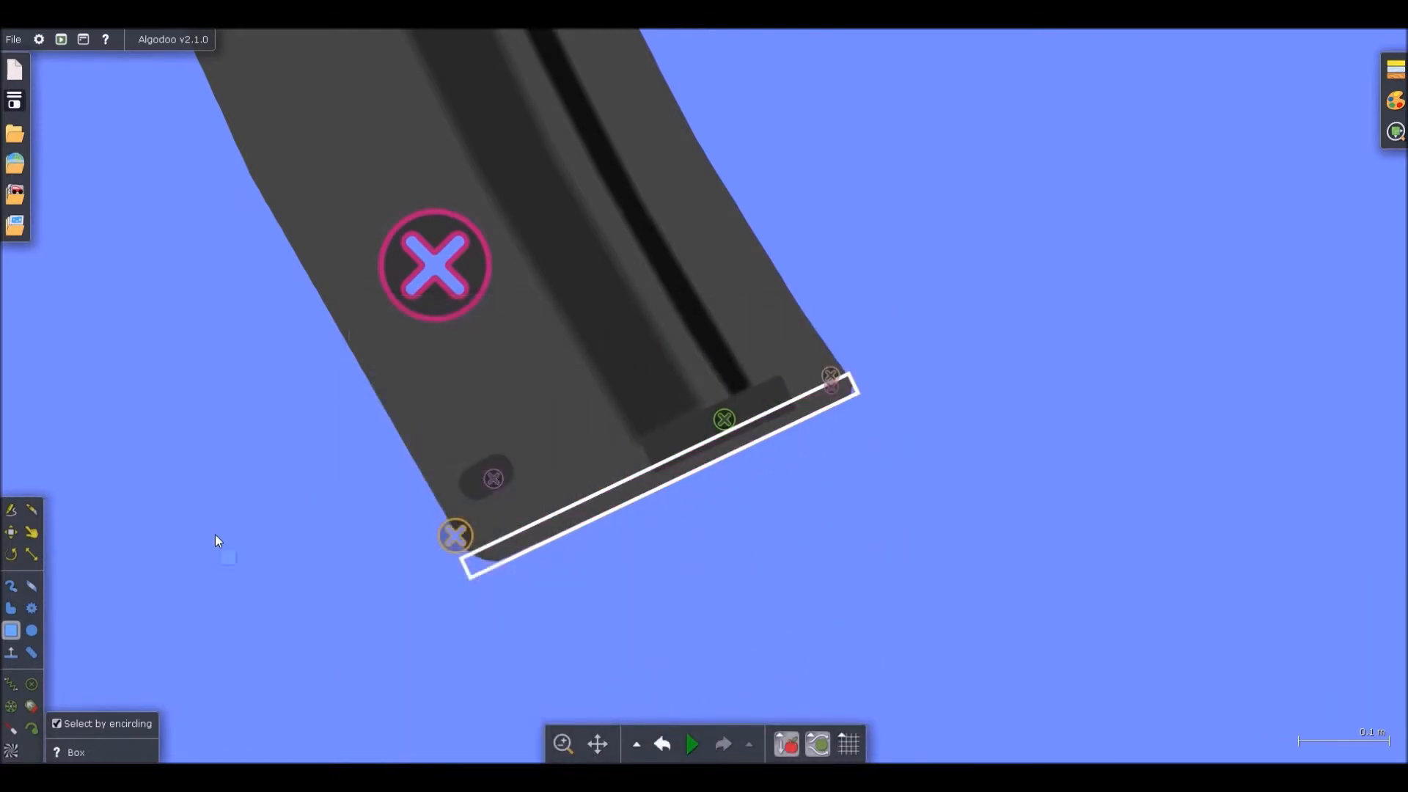
Move the orange fixate to the magazine's lower-left corner and scale it down to 0.26×
scroll(466, 530, "up", 8)
left_click_drag(570, 486, 490, 324)
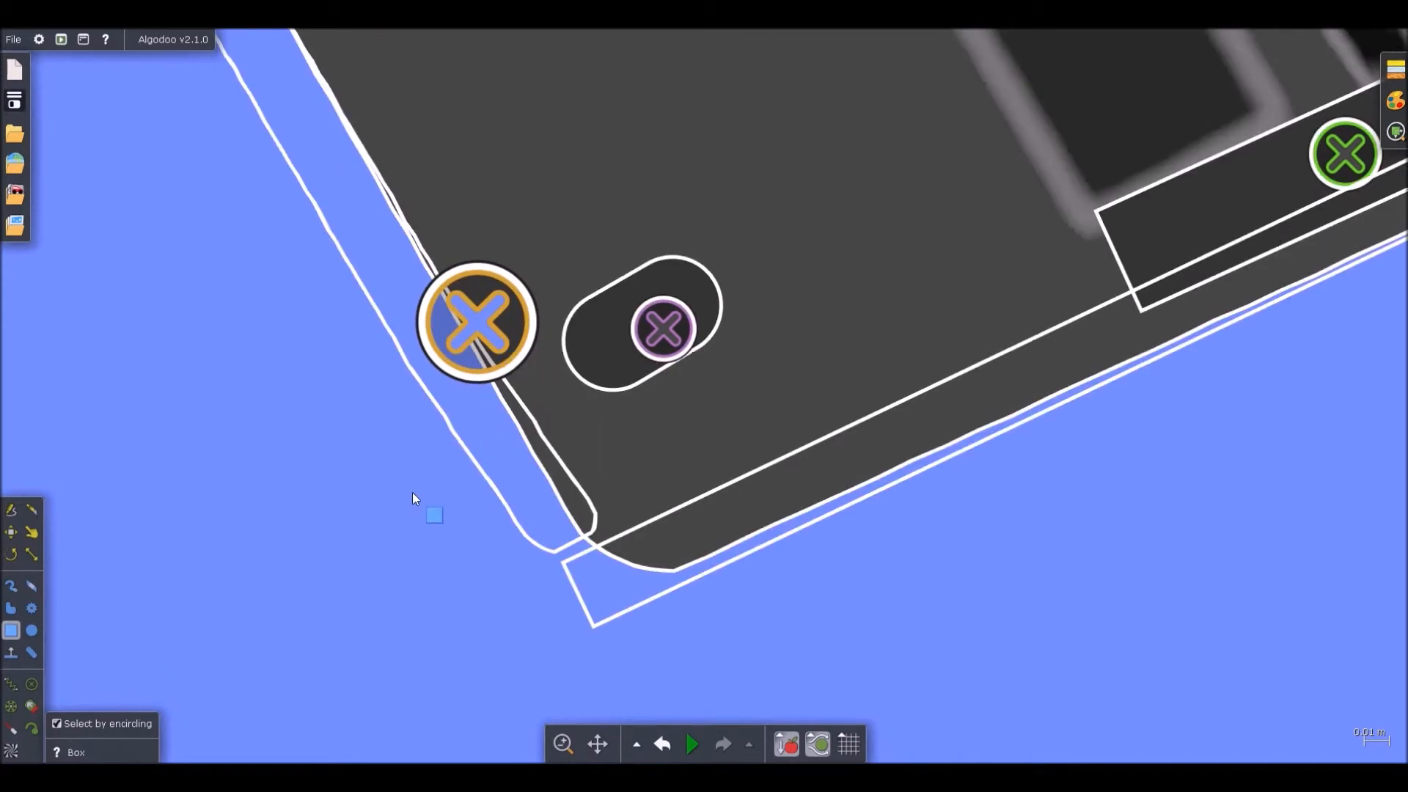
left_click_drag(502, 327, 591, 487)
key("s")
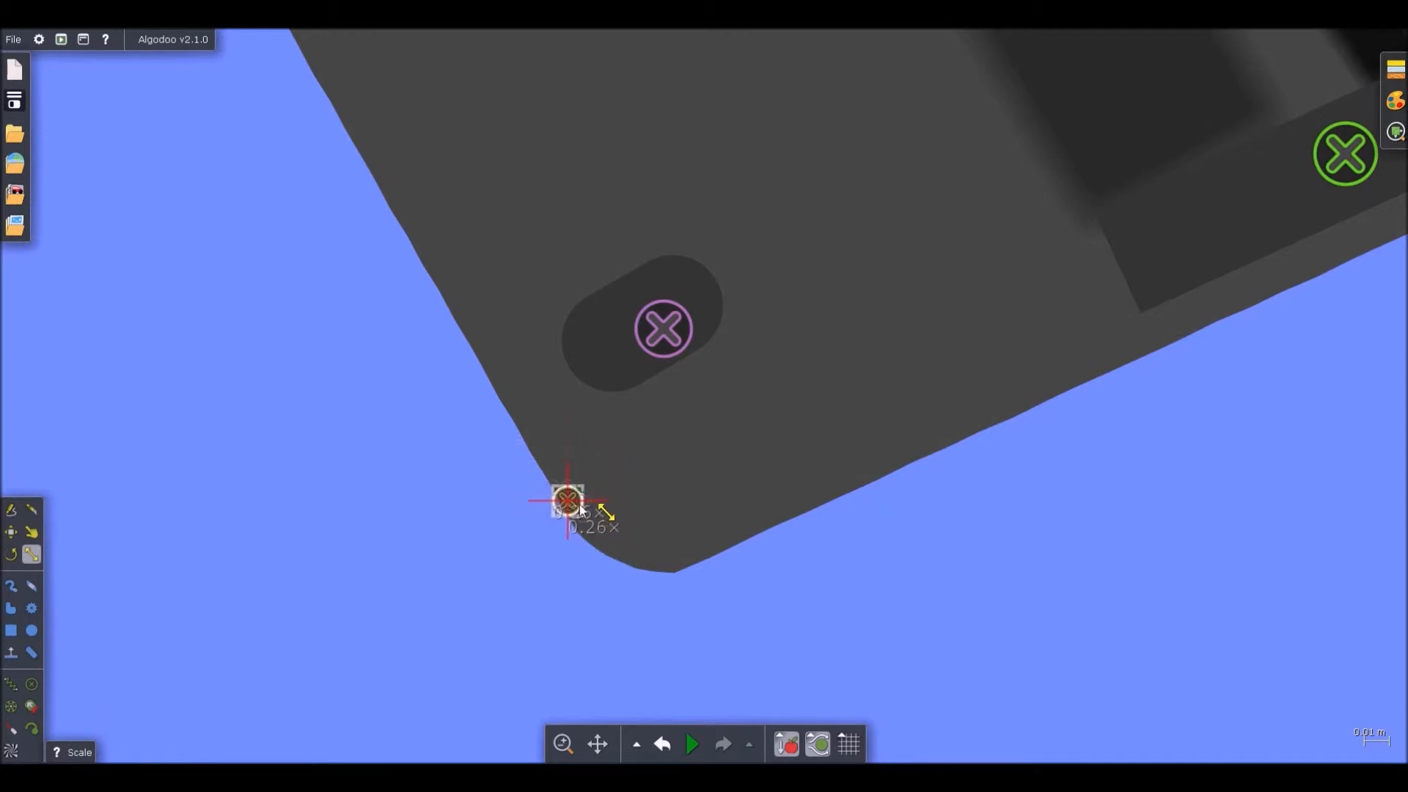
Run the simulation to check the finished magazine with the resized fixate, and undo the run
key("d")
scroll(652, 572, "down", 8)
scroll(640, 584, "down", 6)
key("space")
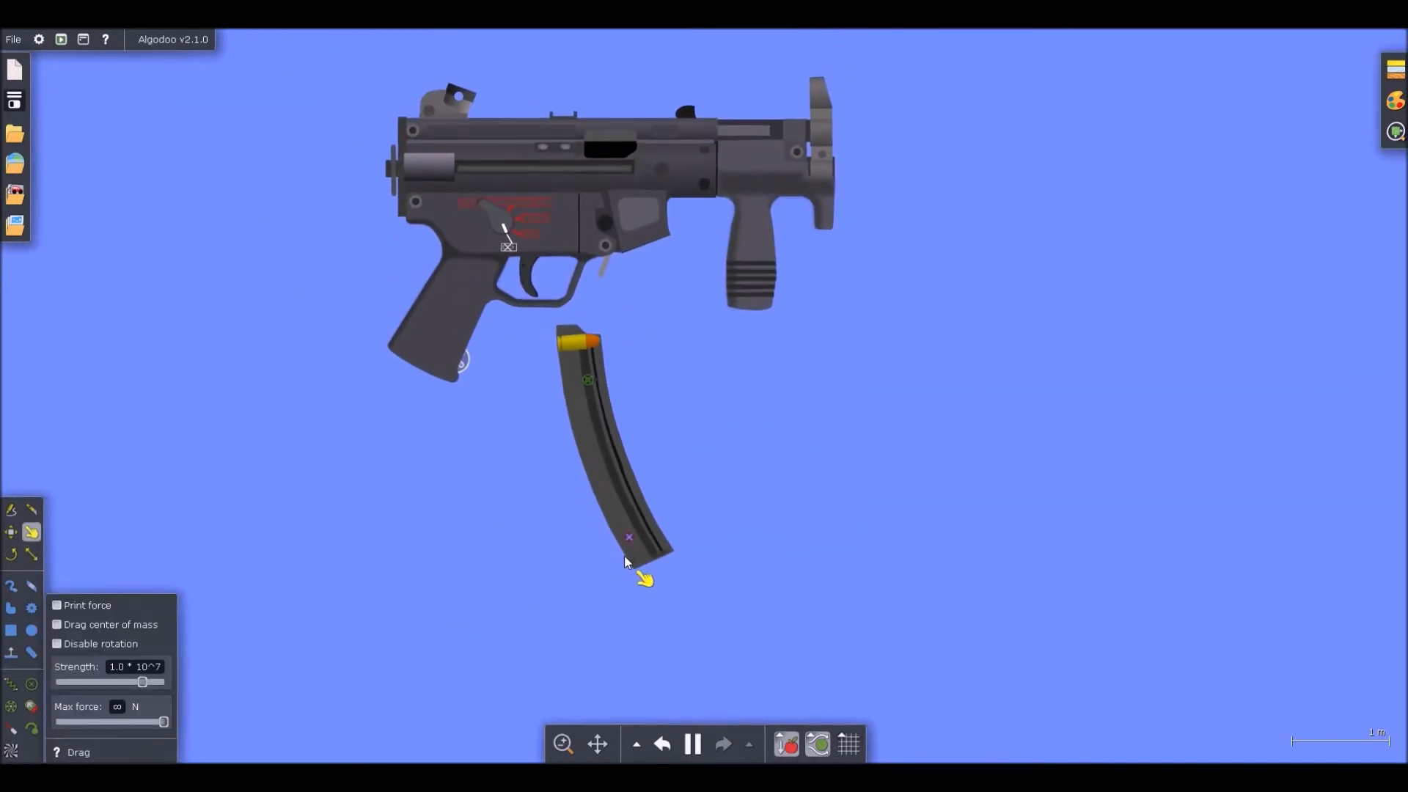
key("ctrl+z")
Turn off selection by encircling for the Box tool
scroll(636, 526, "up", 1)
key("x")
scroll(573, 278, "up", 5)
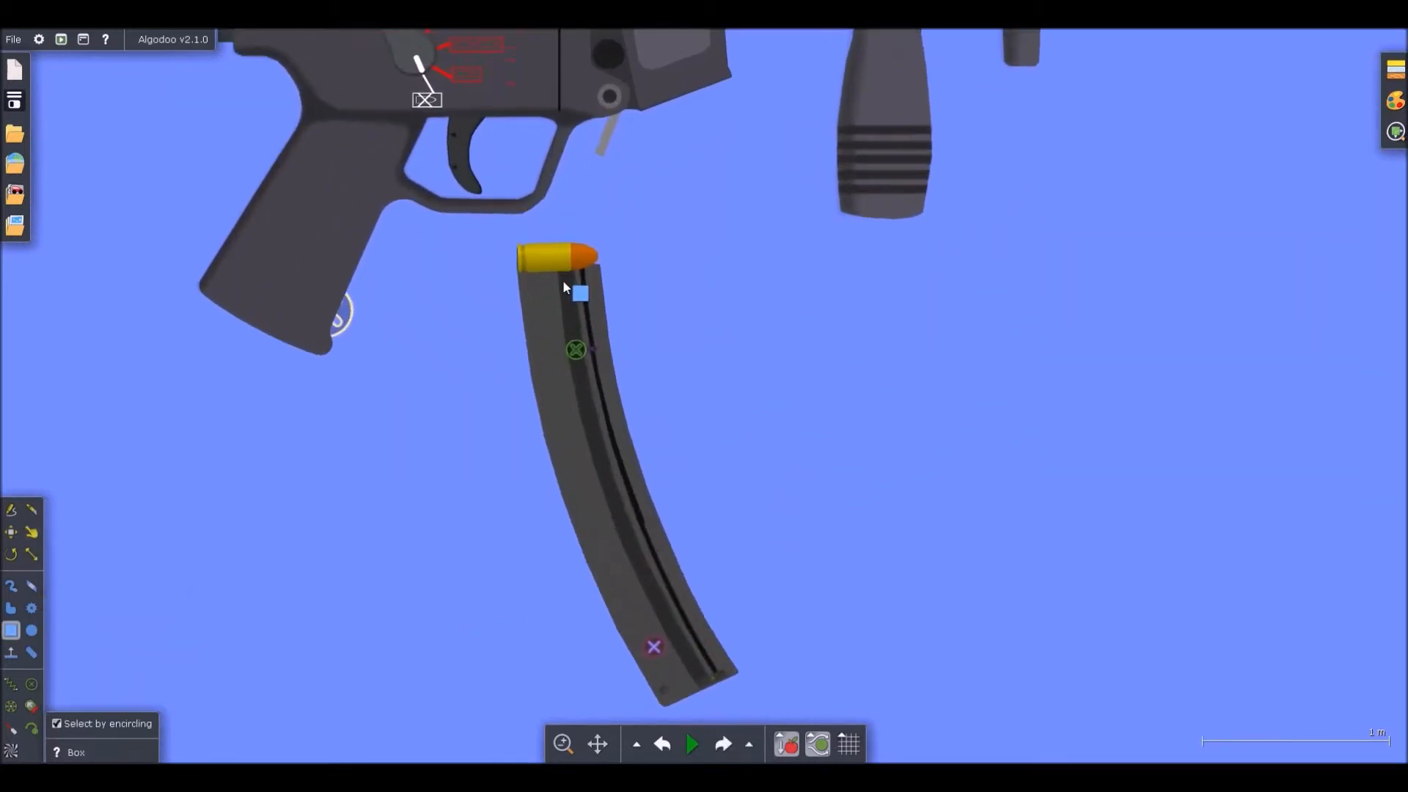
scroll(636, 484, "down", 4)
scroll(638, 490, "up", 8)
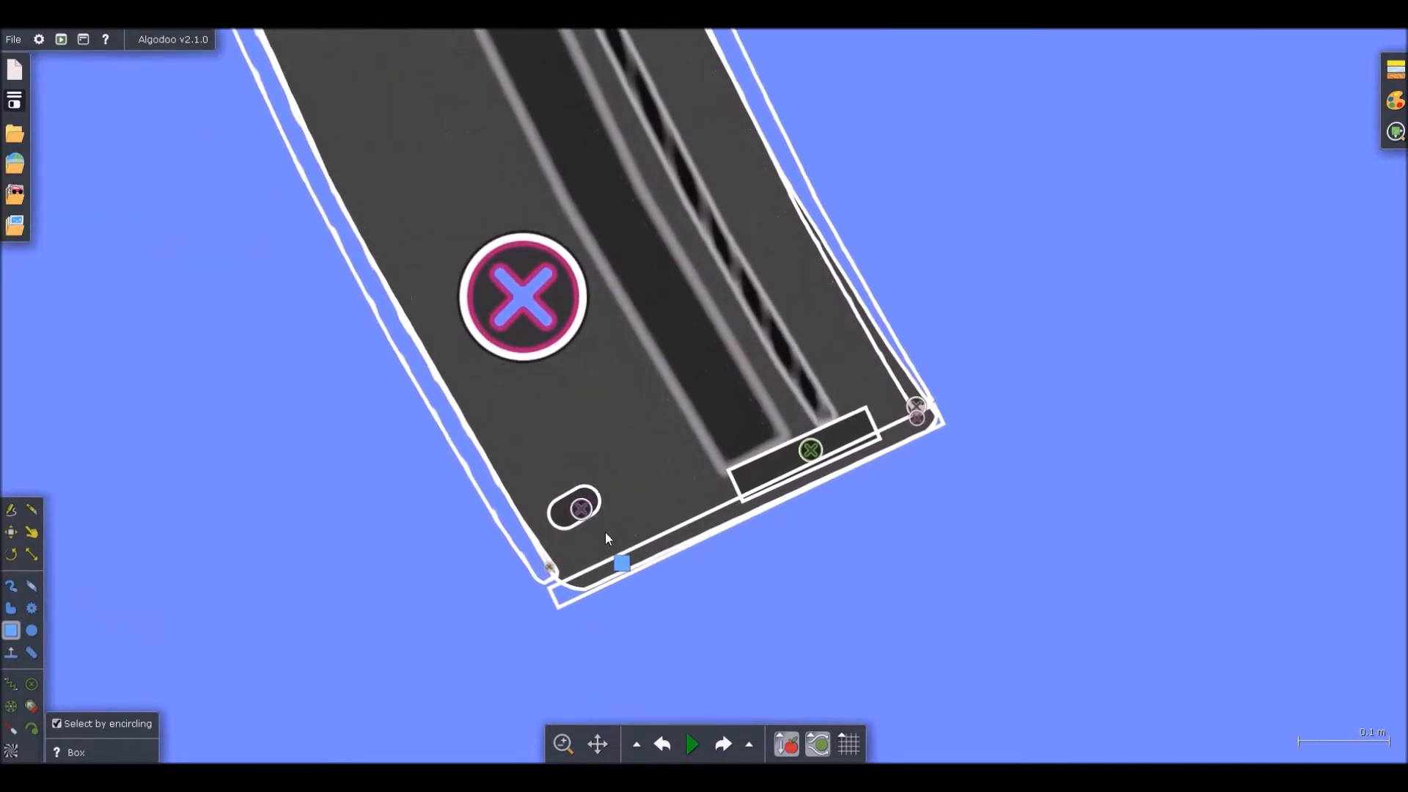
left_click_drag(563, 572, 913, 411)
left_click(852, 561)
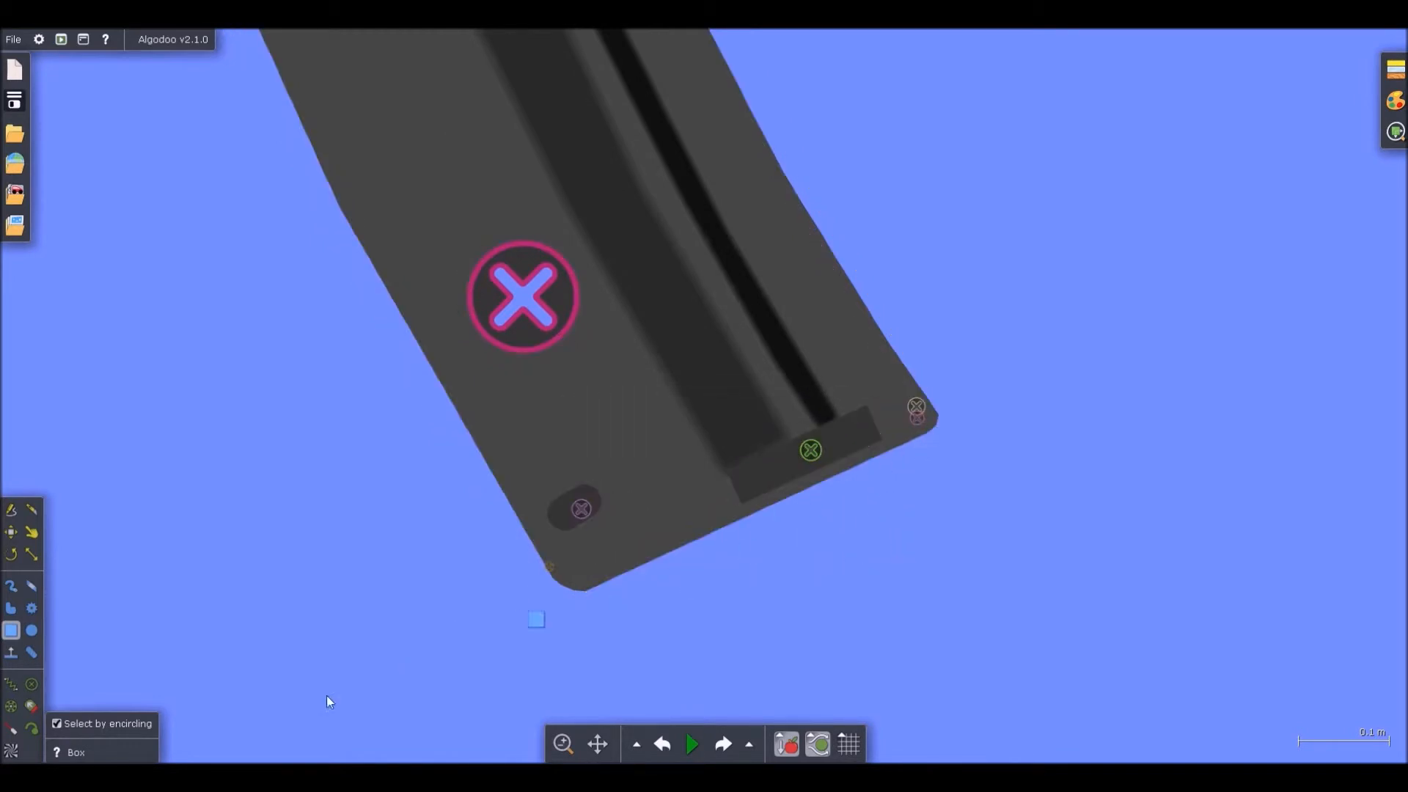
left_click(139, 724)
scroll(560, 557, "up", 1)
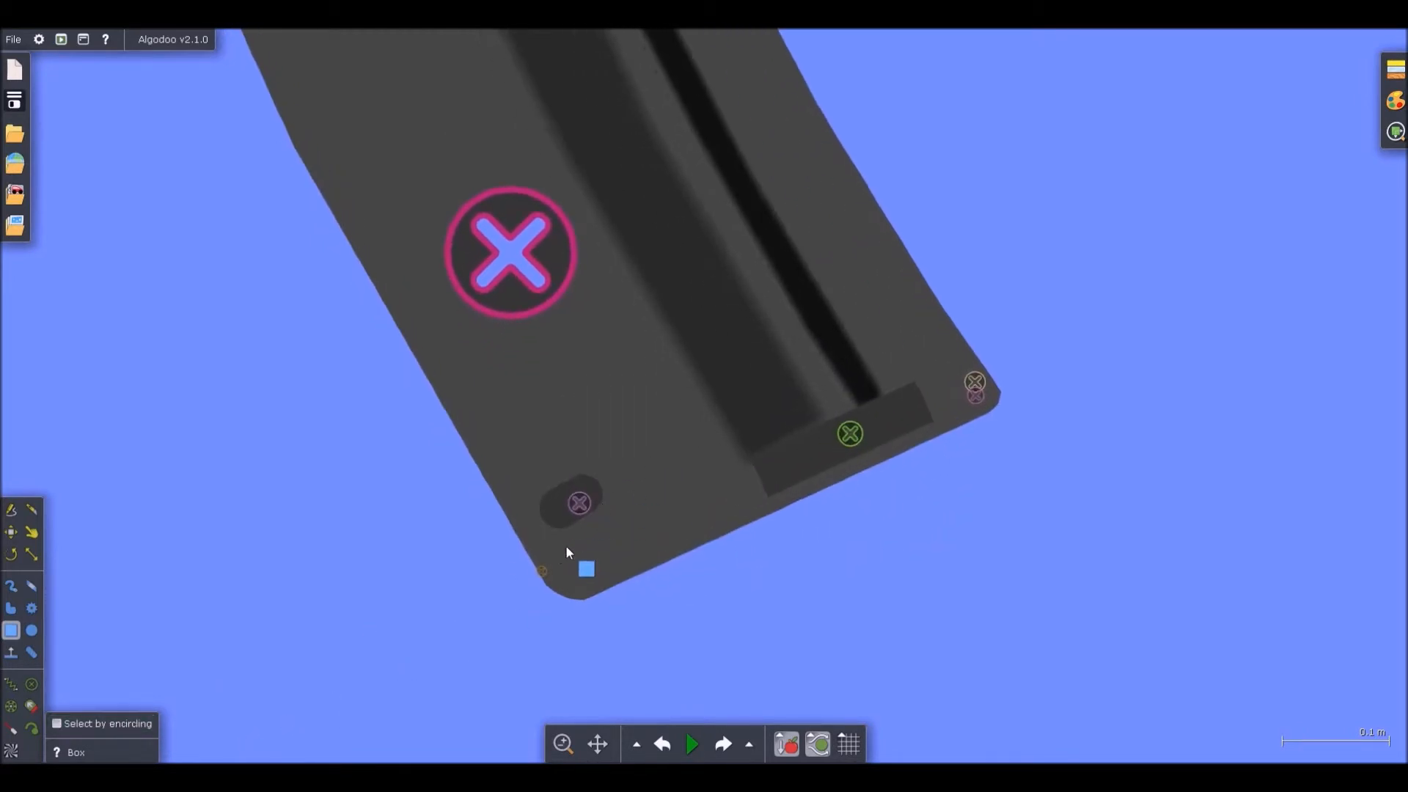
Draw a follower box across the magazine's width just below the cartridge, and test it in a run that is undone
scroll(566, 546, "down", 8)
scroll(665, 363, "up", 5)
scroll(506, 326, "up", 1)
left_click_drag(496, 312, 777, 412)
key("space")
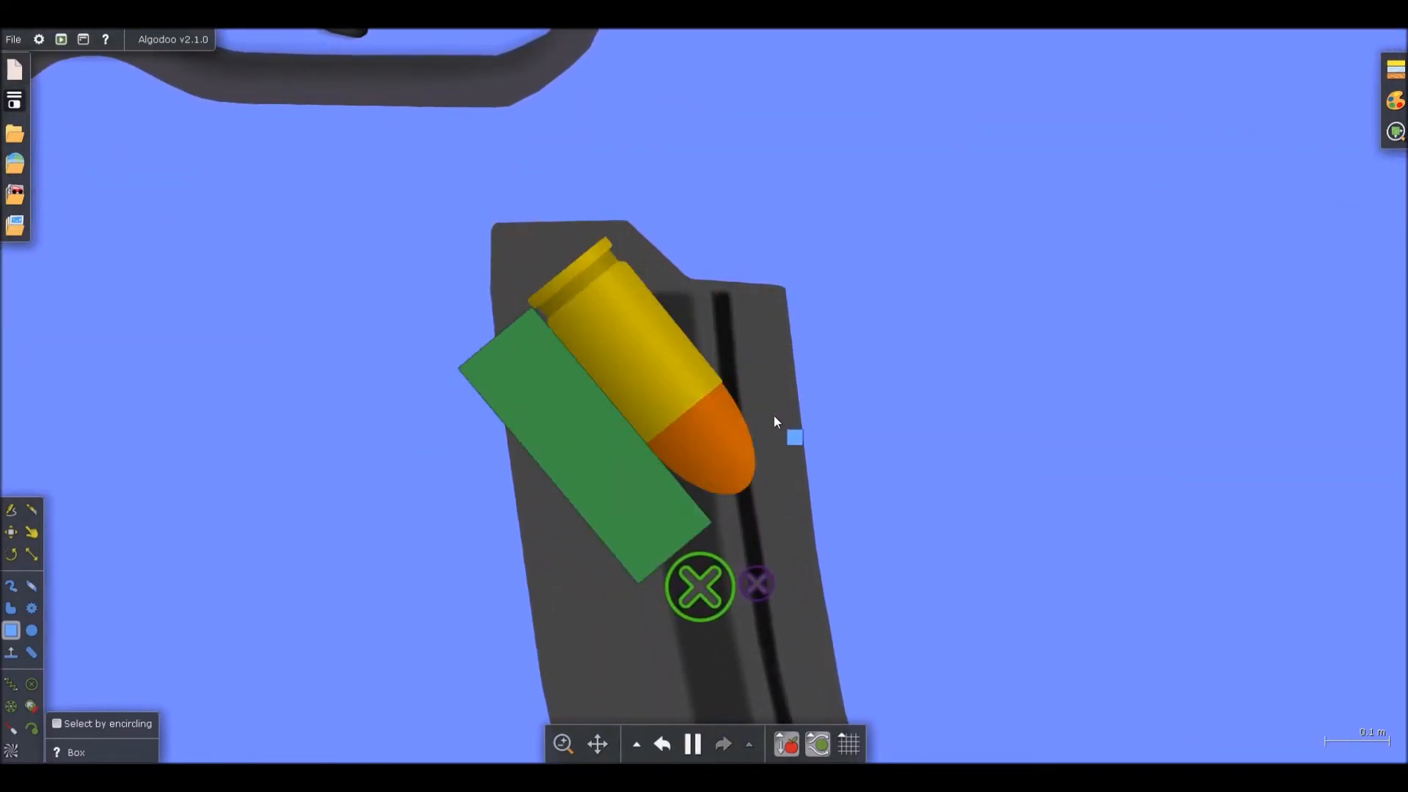
key("ctrl+z")
Scale the green follower box's width to 0.98× and place it inside the magazine a little below the cartridge
left_click(636, 324)
left_click_drag(637, 324, 630, 279)
key("s")
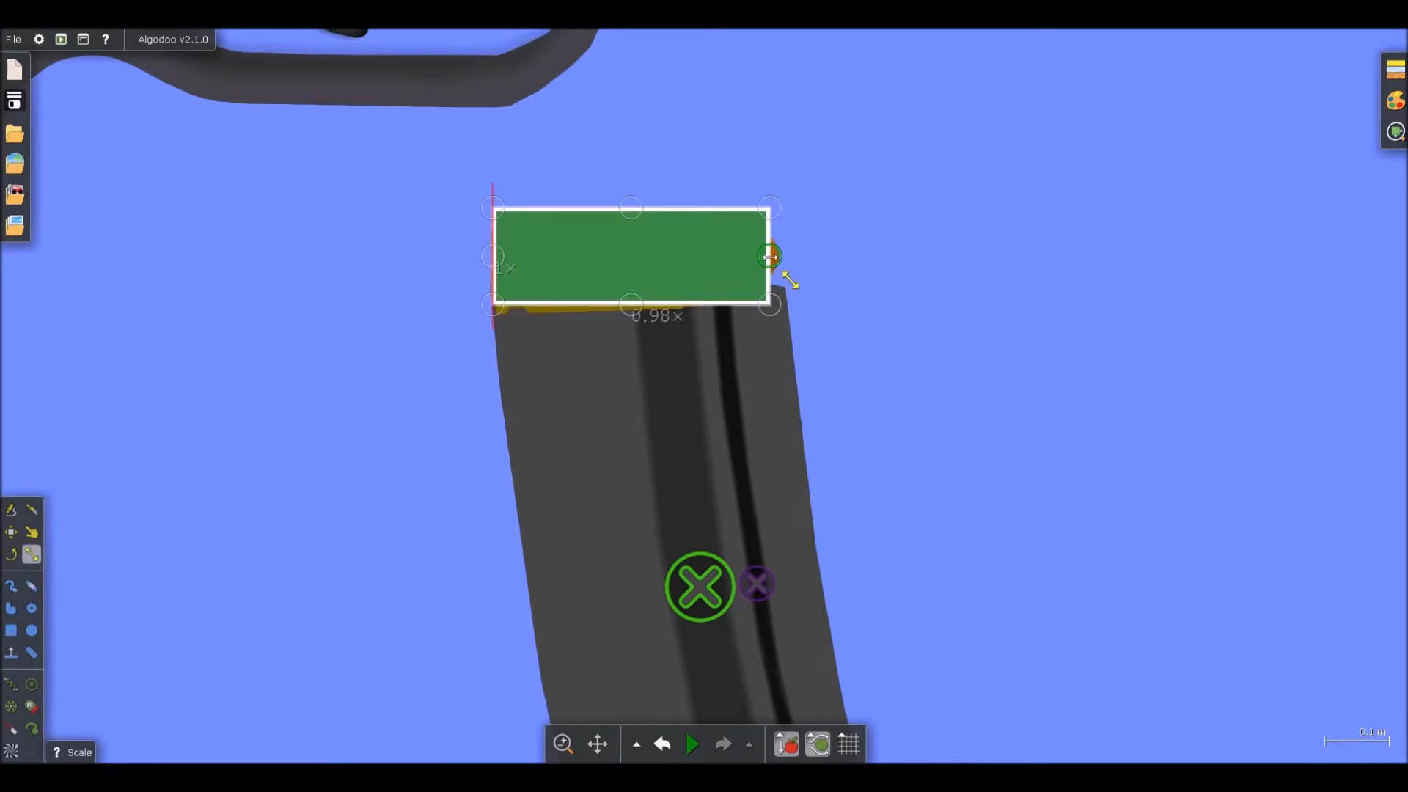
key("f")
scroll(711, 275, "down", 3)
key("b")
key("space")
key("ctrl+z")
key("ctrl+z")
left_click_drag(729, 389, 702, 377)
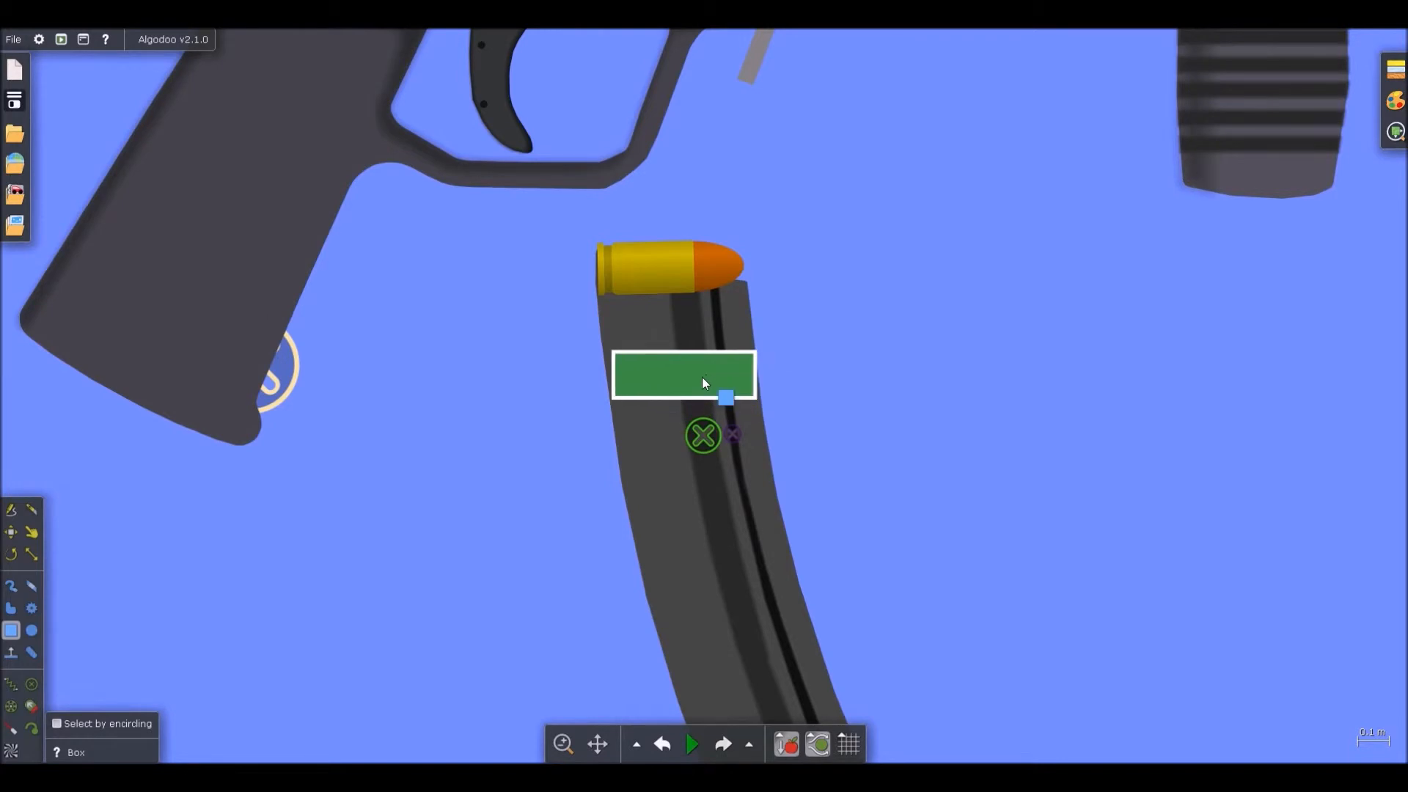
Set the follower box's density to 1000 kg/m², friction and restitution to 0, and adjust its collision layers
right_click(702, 377)
mouse_move(780, 590)
left_click_drag(887, 558, 1129, 589)
left_click(890, 558)
type("0")
key("Return")
left_click_drag(889, 650, 830, 682)
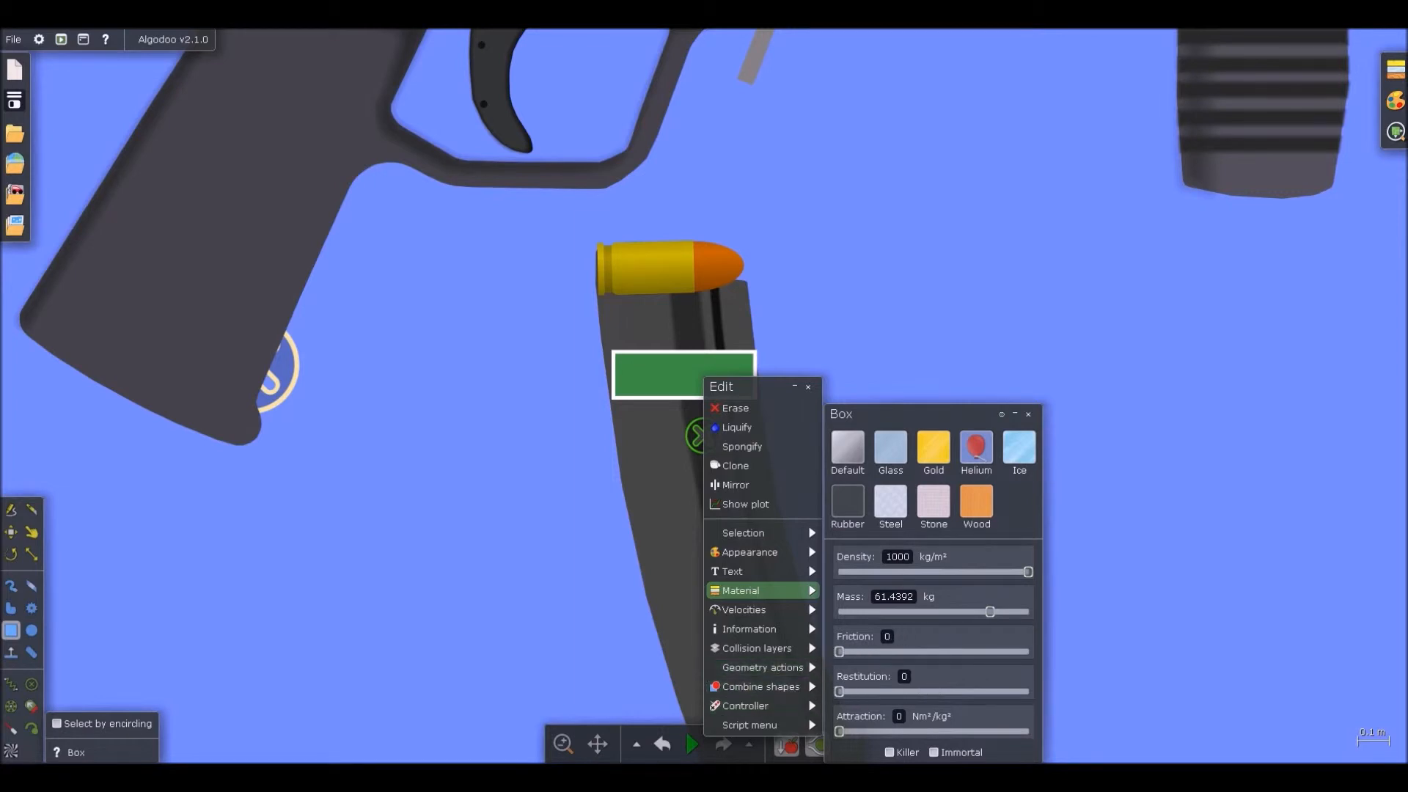
mouse_move(754, 649)
left_click(873, 402)
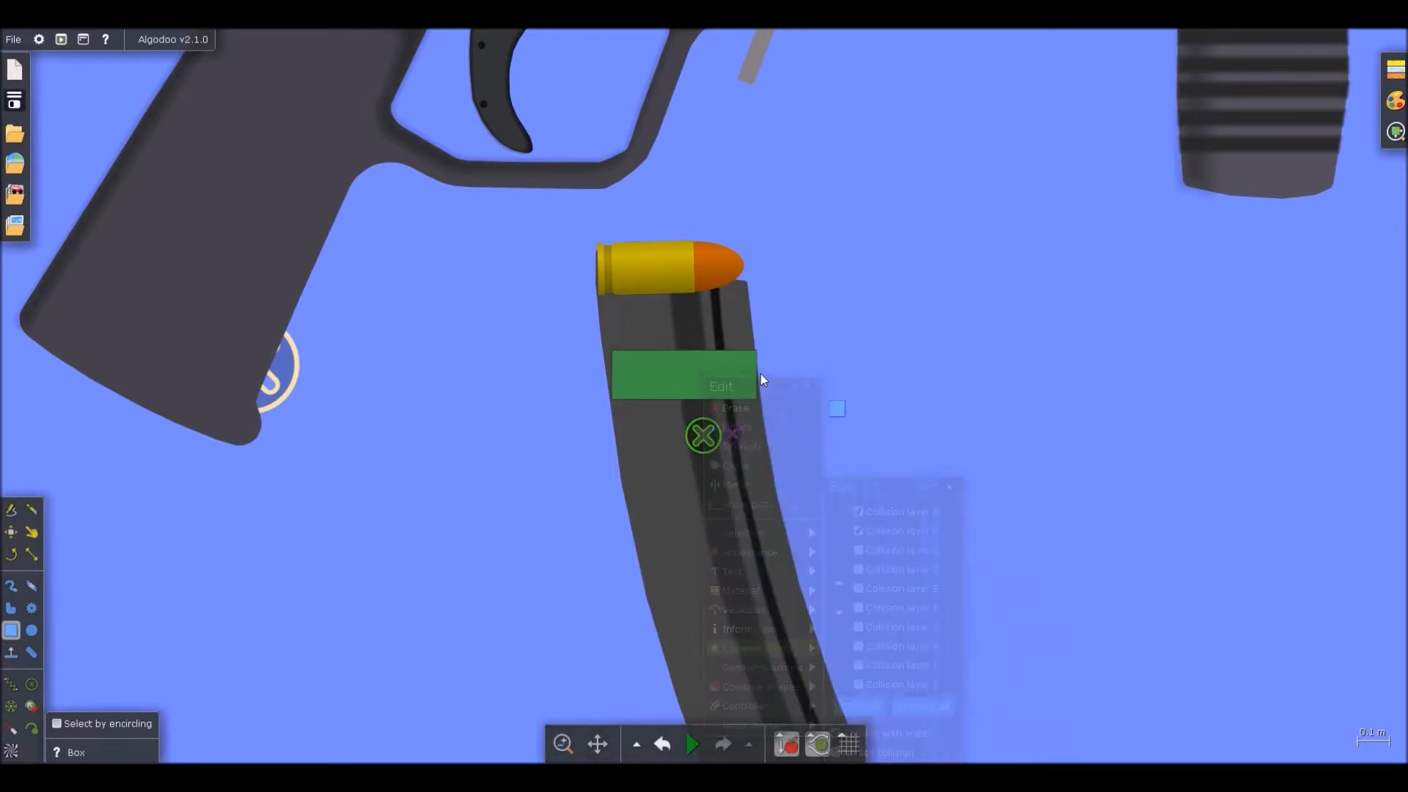
Run the simulation and push the follower and cartridge up the magazine to test how they slide, and undo the run
key("d")
scroll(712, 369, "down", 1)
key("space")
left_click_drag(706, 371, 689, 256)
scroll(748, 330, "down", 4)
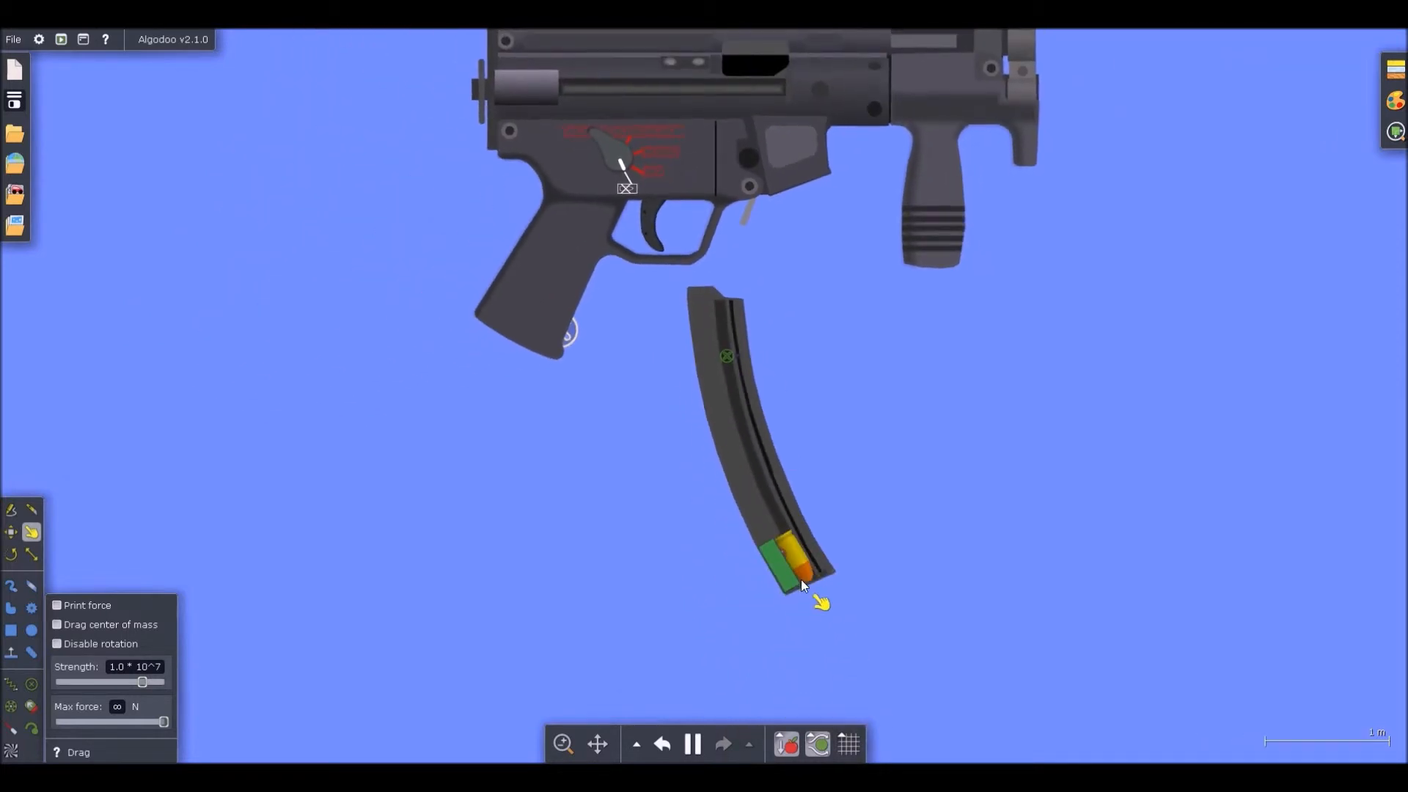
key("ctrl+z")
scroll(737, 330, "up", 5)
scroll(716, 429, "down", 4)
scroll(800, 686, "up", 3)
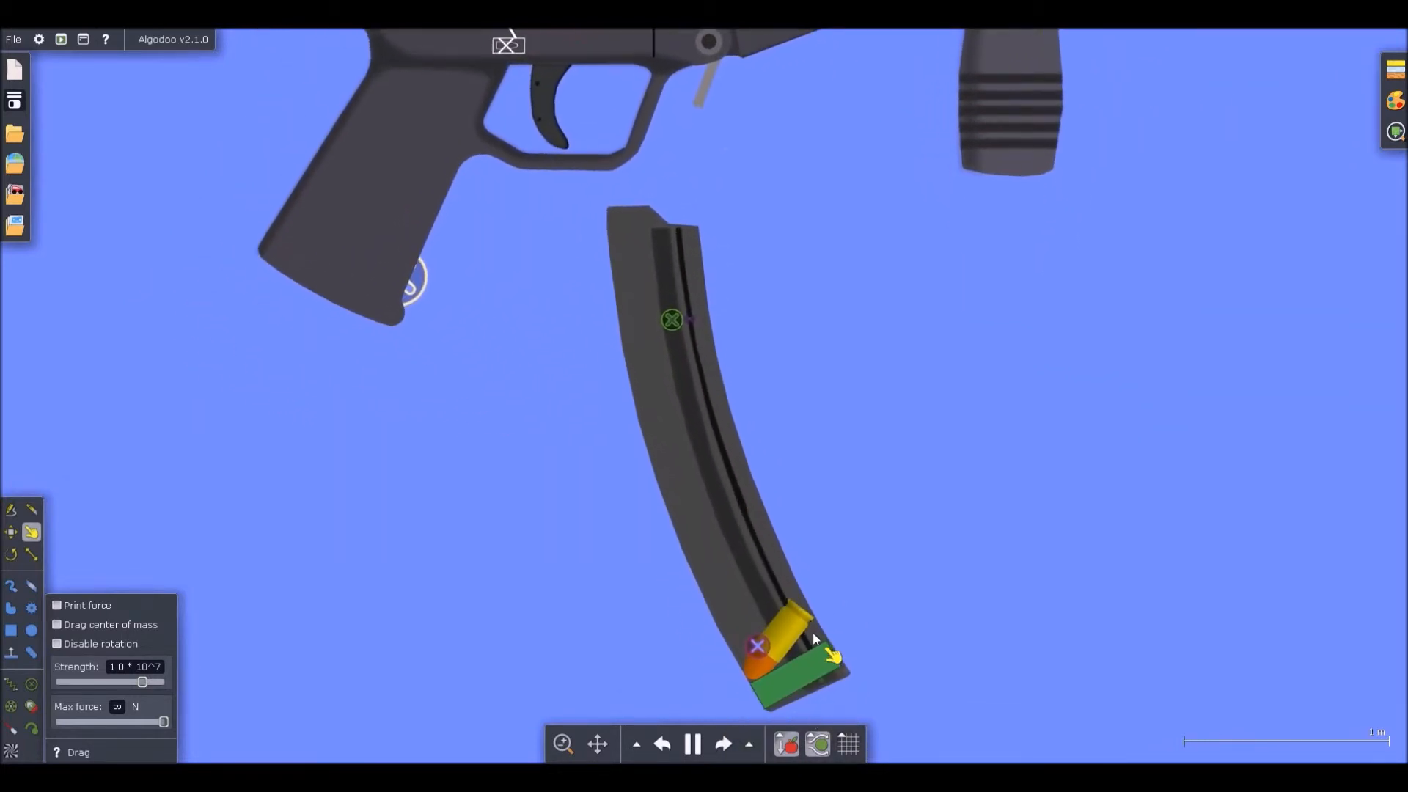
Undo the last follower run and test again how the green follower fits while sliding down the magazine
scroll(812, 633, "down", 2)
key("ctrl+z")
scroll(655, 341, "up", 4)
scroll(663, 348, "down", 4)
key("b")
scroll(679, 367, "up", 4)
key("x")
left_click_drag(679, 380, 802, 644)
key("d")
key("space")
scroll(803, 644, "down", 5)
key("space")
scroll(740, 437, "up", 5)
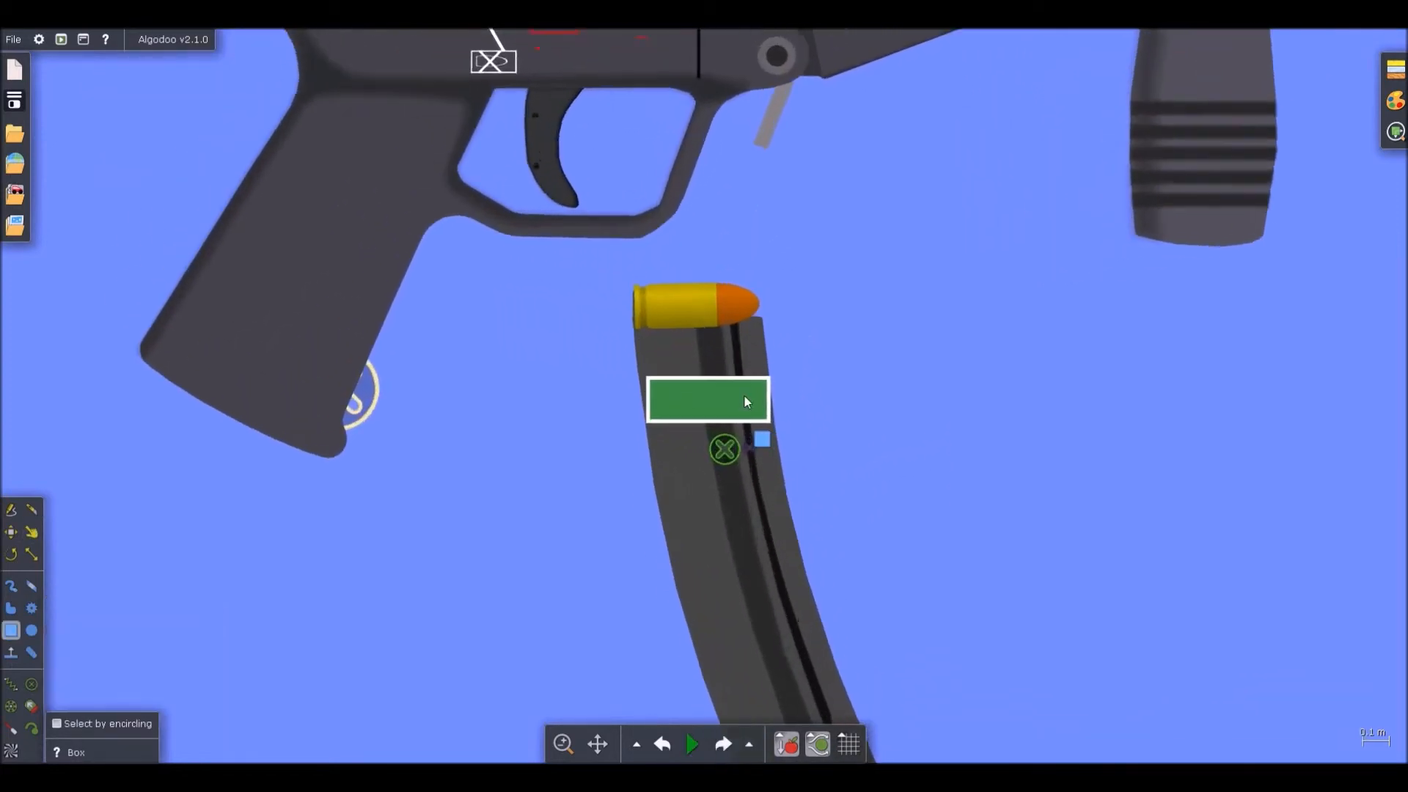
Narrow the follower slightly from its right edge and slide it with the cartridge down the magazine in a new run
key("c")
left_click_drag(775, 399, 772, 398)
key("d")
scroll(733, 392, "down", 5)
key("space")
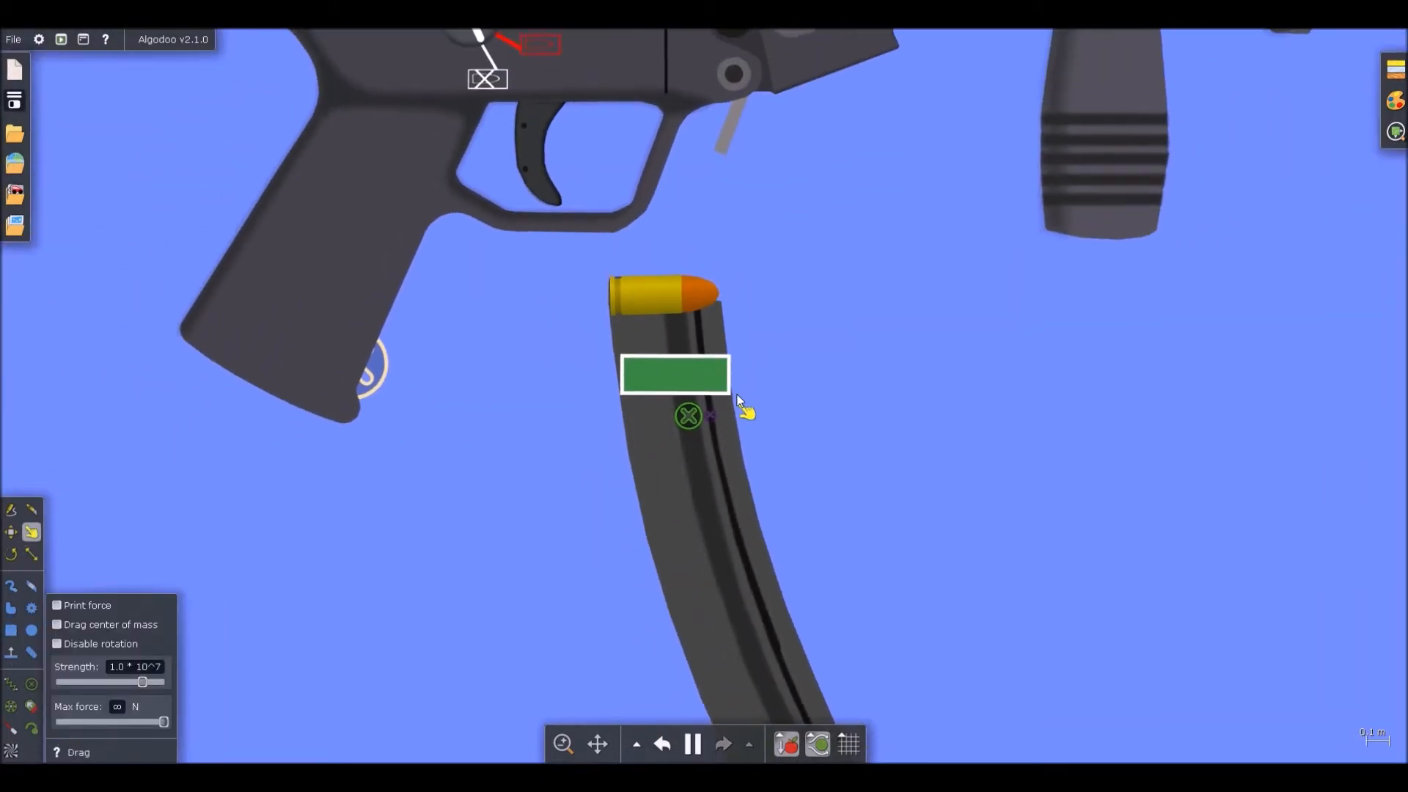
key("ctrl+z")
scroll(730, 393, "up", 5)
scroll(767, 400, "up", 3)
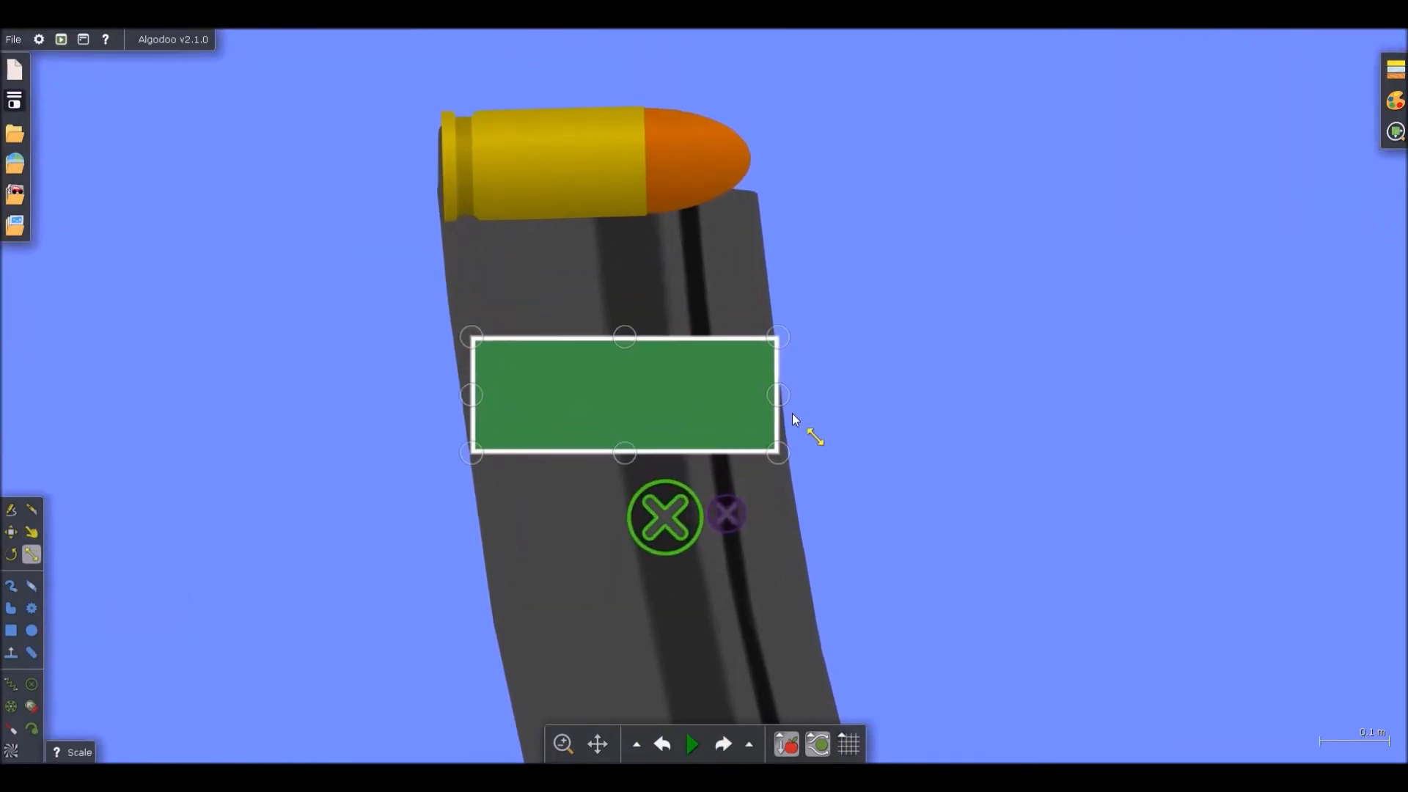
key("space")
scroll(810, 370, "down", 6)
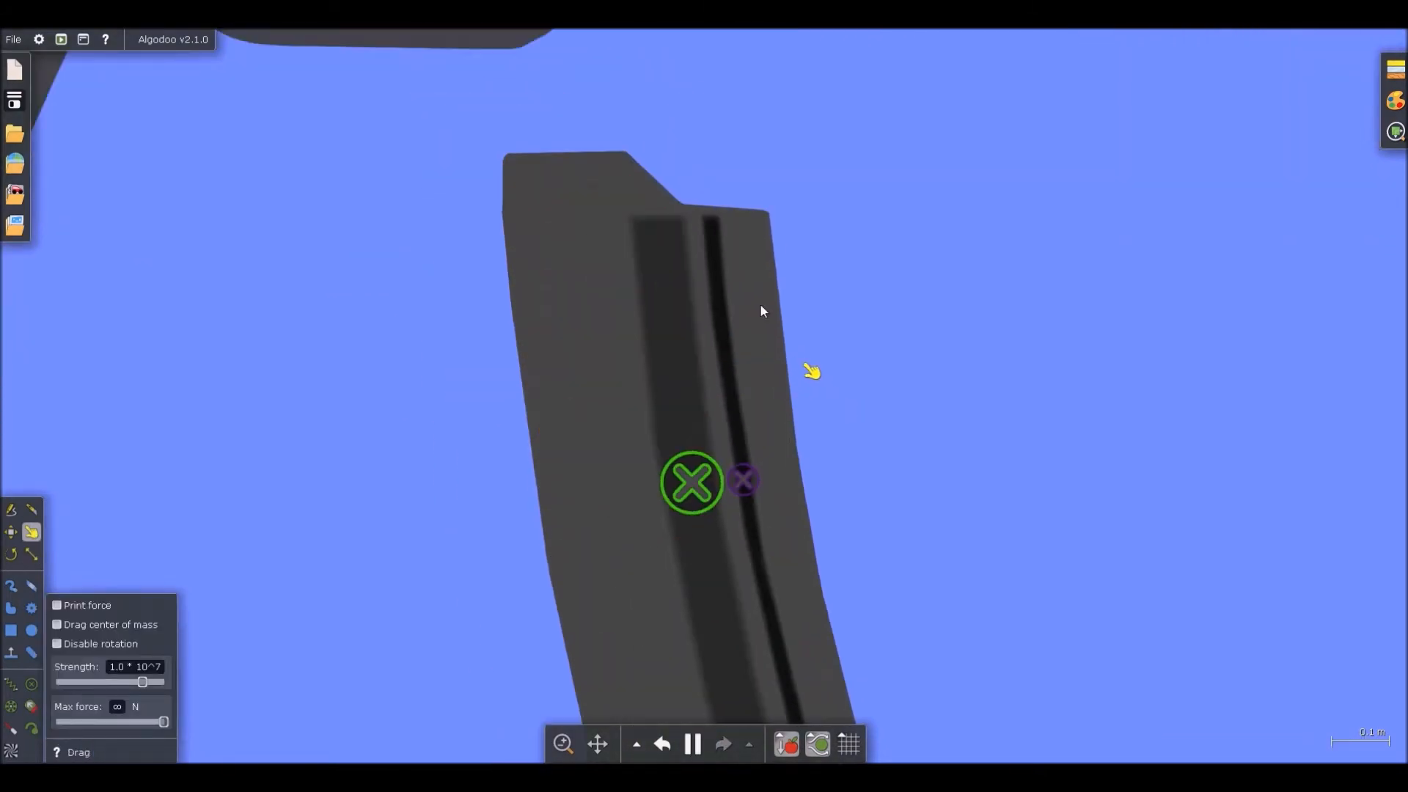
scroll(829, 499, "up", 6)
left_click_drag(753, 440, 804, 617)
Move the lower part of the magazine's right-hand invisible wall slightly to adjust the gap beside the follower
key("ctrl+a")
scroll(840, 475, "up", 3)
scroll(866, 438, "up", 3)
key("b")
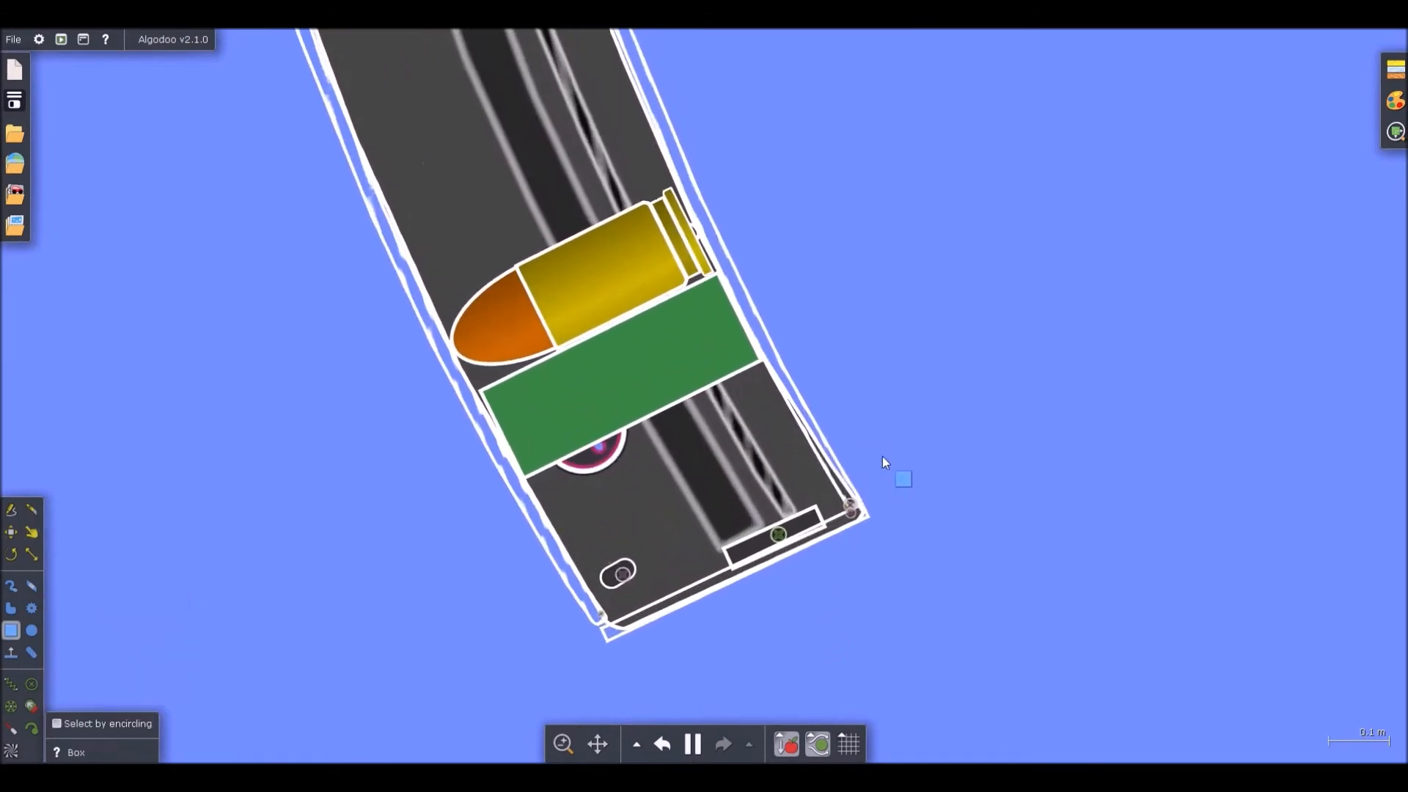
left_click(882, 456)
scroll(832, 469, "up", 2)
left_click(831, 469)
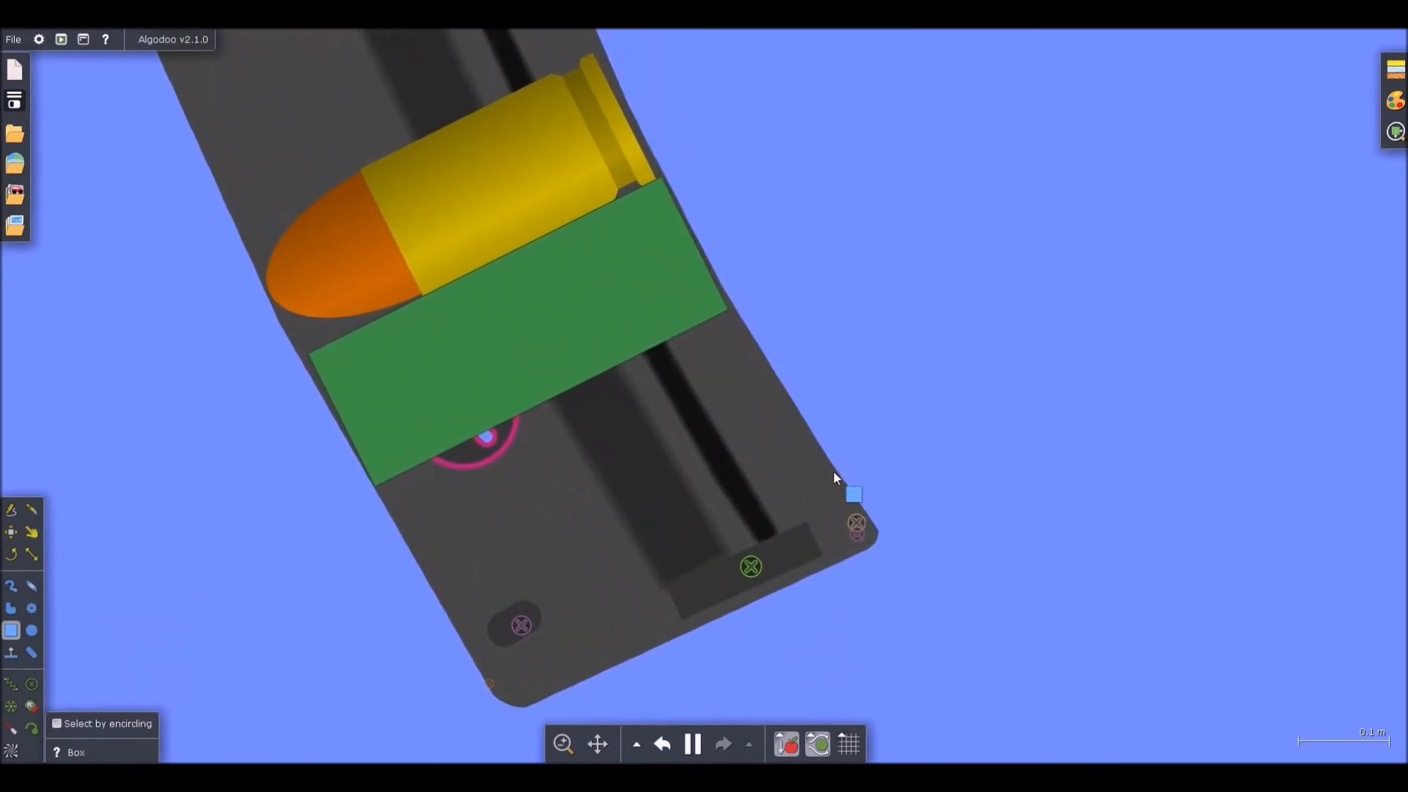
key("m")
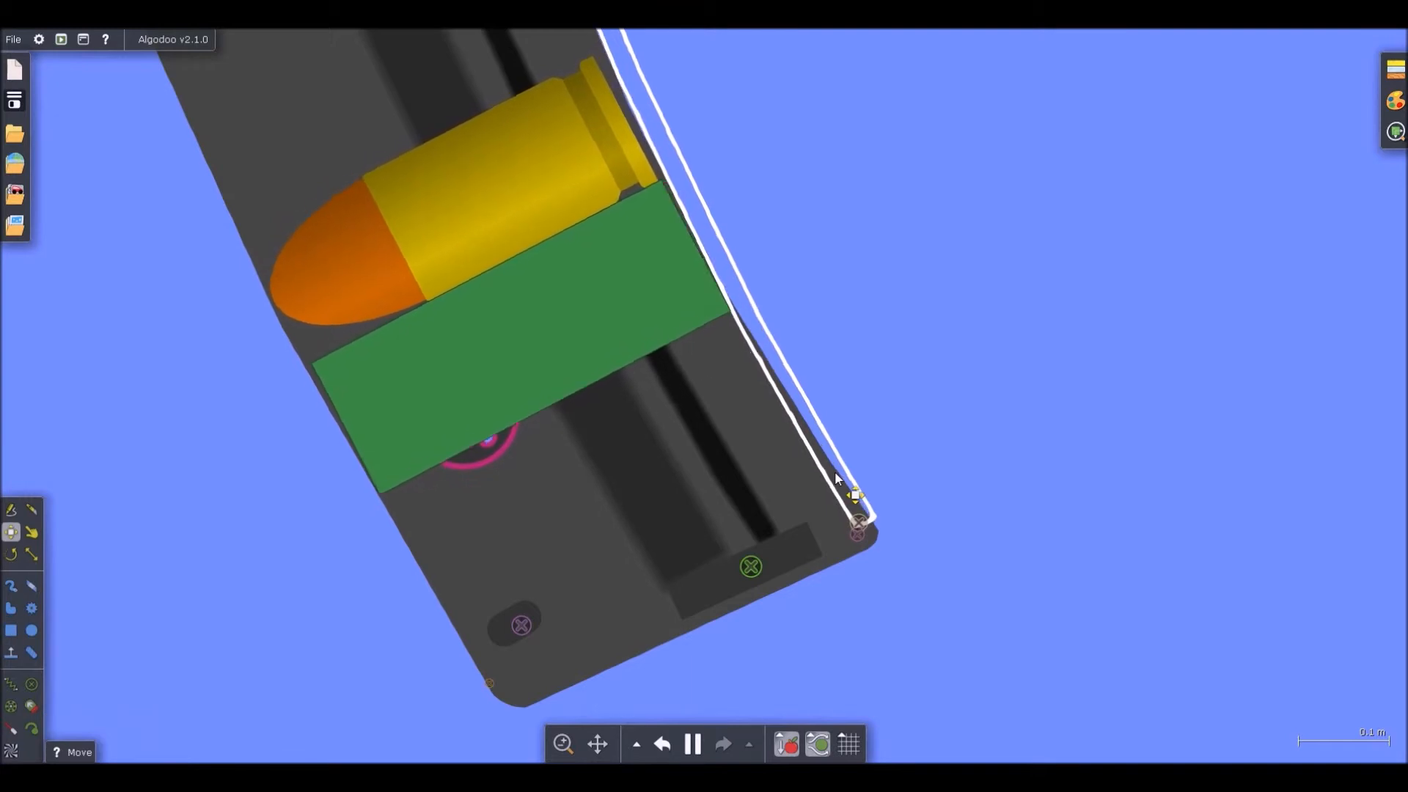
left_click_drag(835, 474, 779, 351)
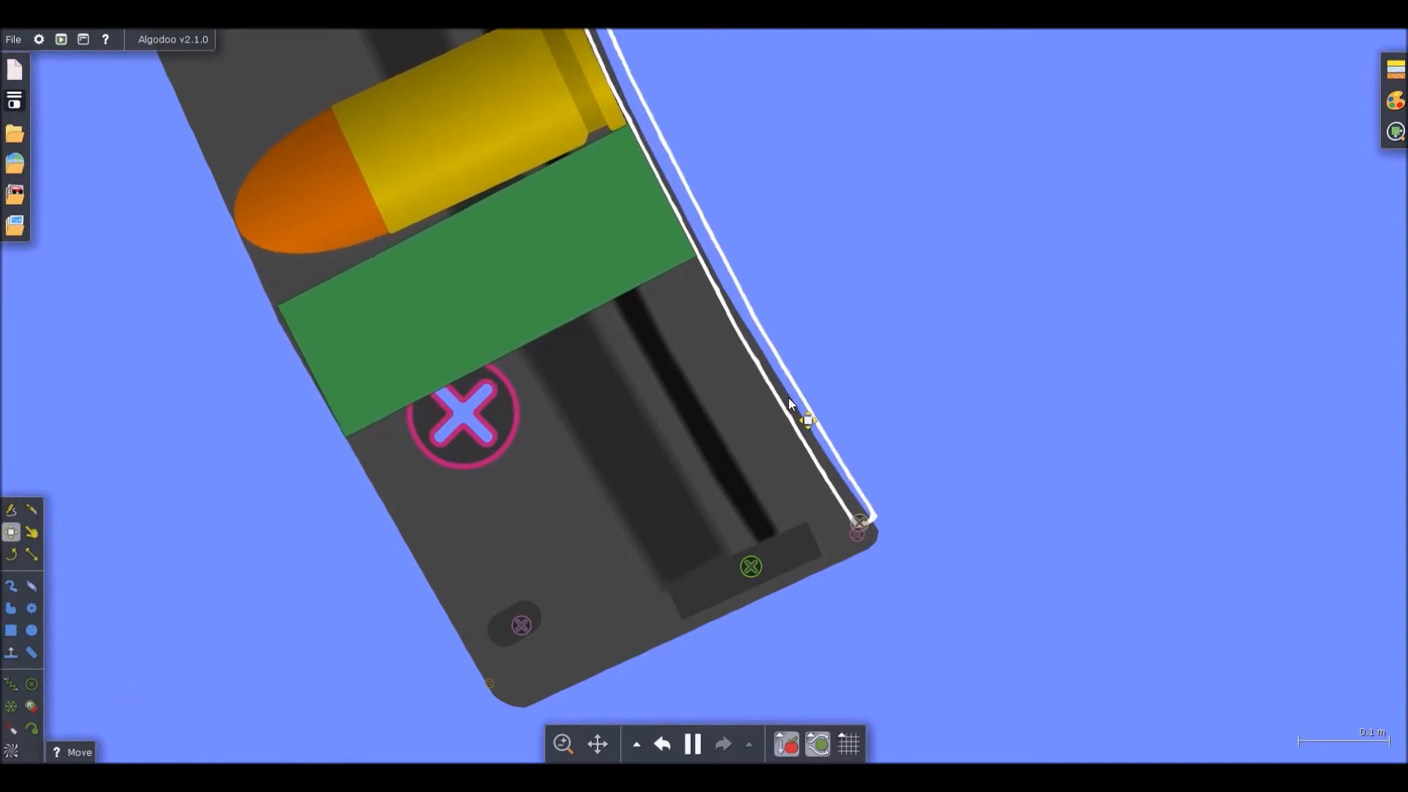
Scale the green follower down slightly so it slides to the magazine's base in the running simulation, and pause the run
left_click(613, 342)
key("x")
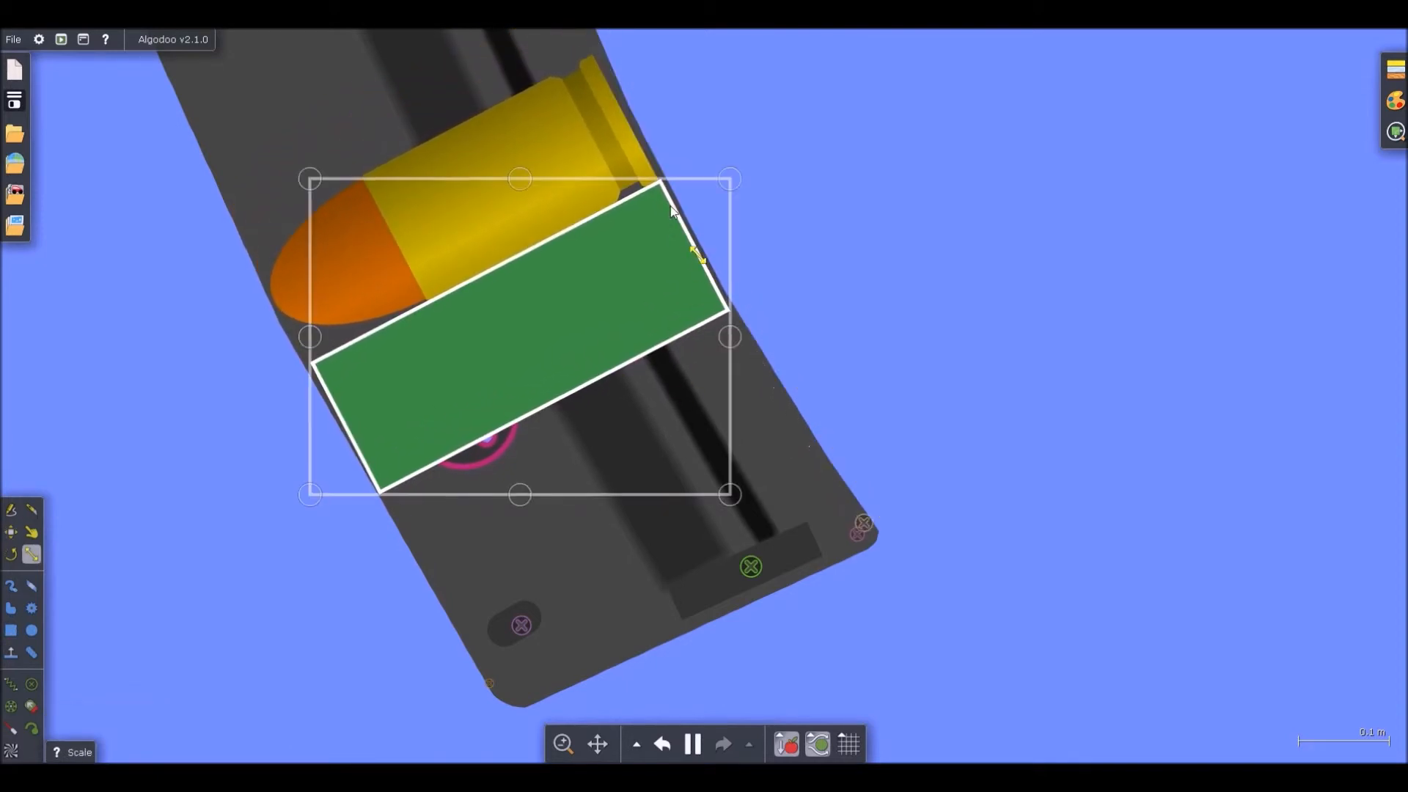
left_click_drag(736, 186, 734, 191)
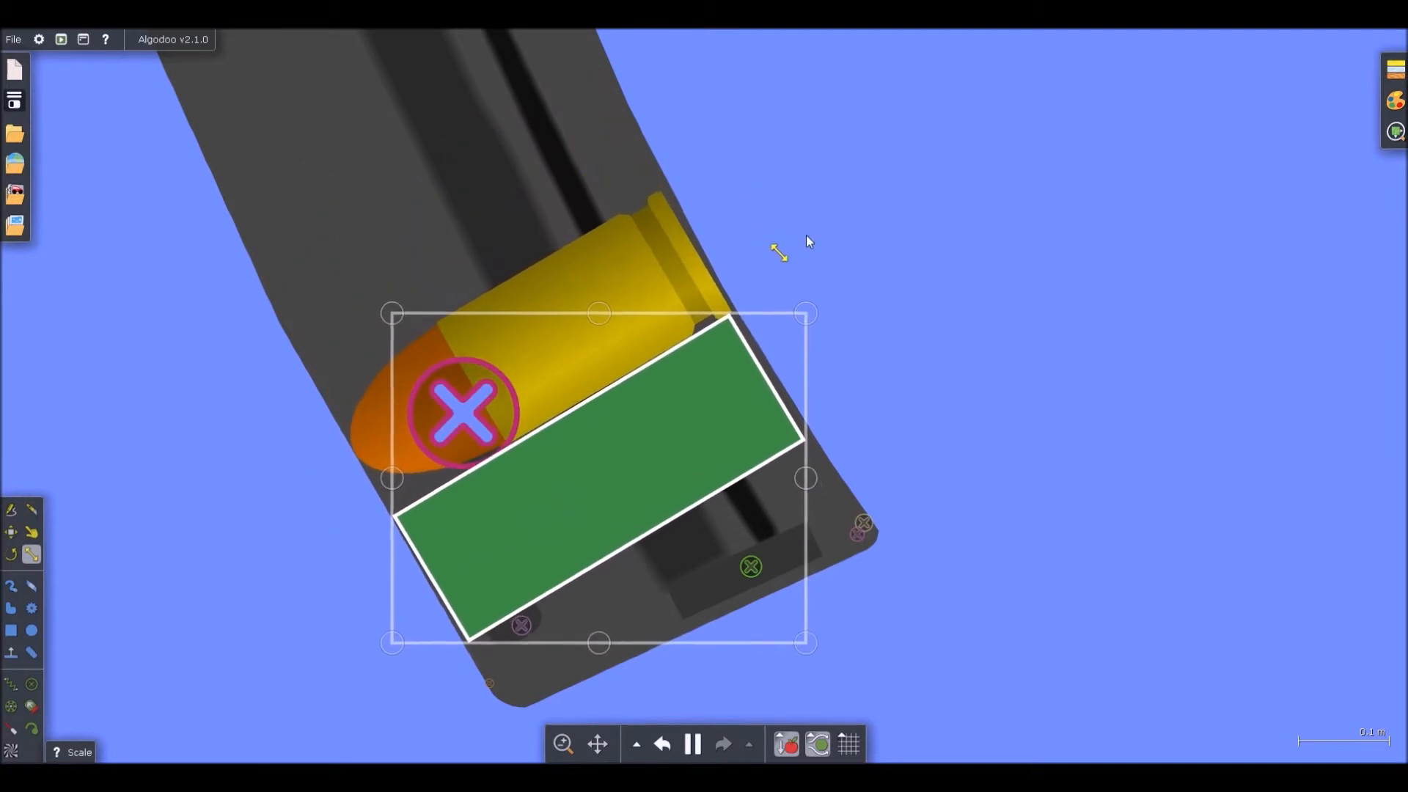
left_click(823, 327)
scroll(777, 378, "down", 5)
key("space")
scroll(773, 409, "up", 5)
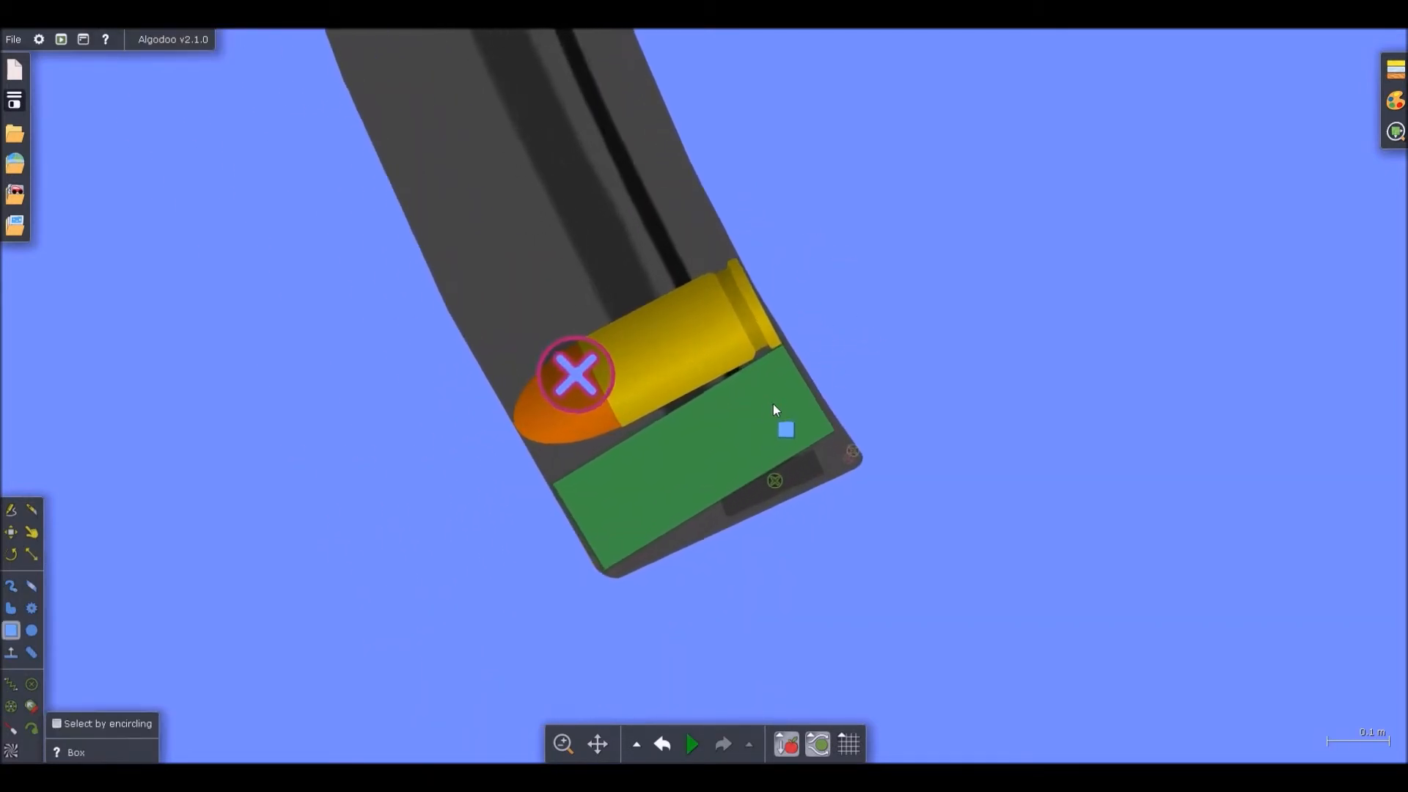
left_click(773, 405)
key("space")
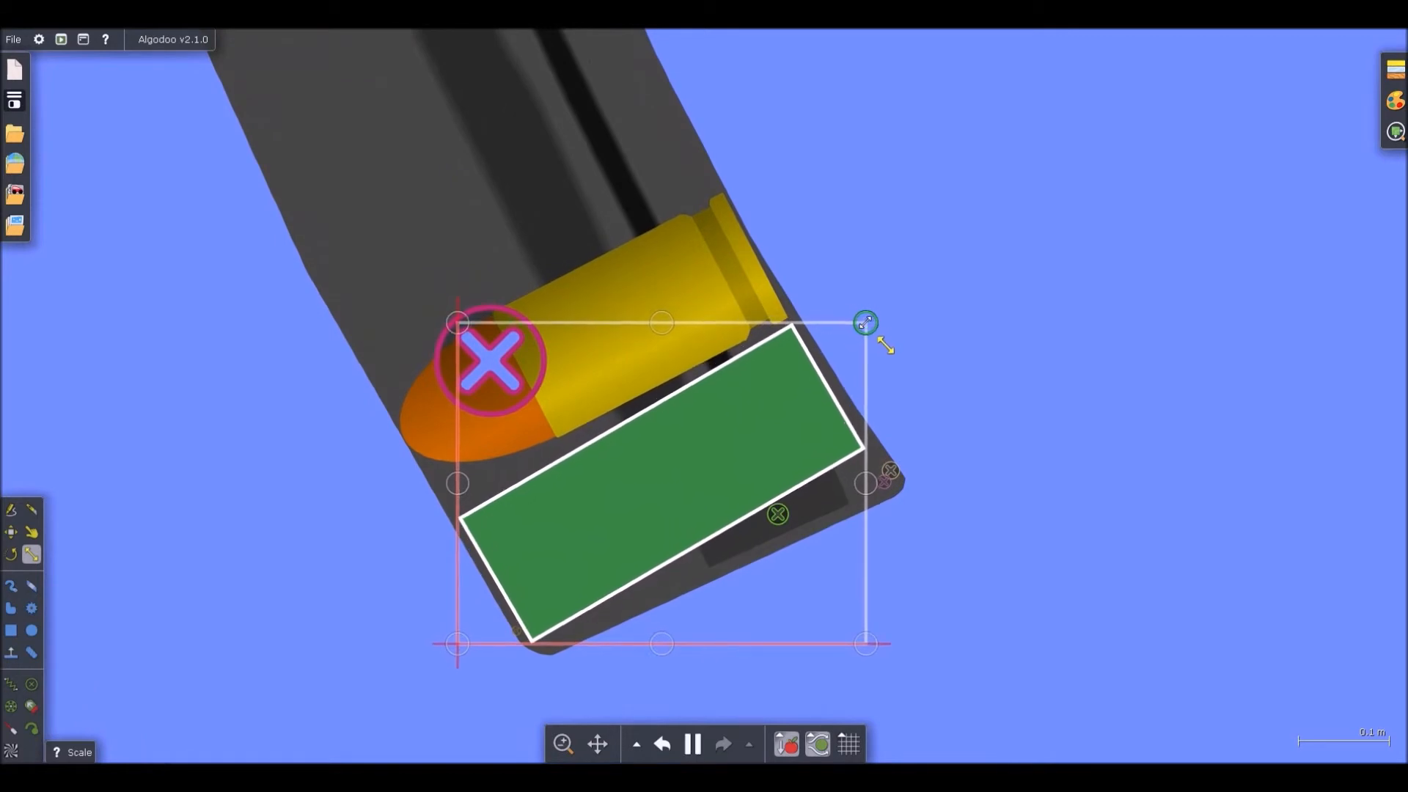
scroll(891, 382, "down", 5)
key("space")
Attach a spring from the follower in the upper part of the magazine down to the magazine's base
key("b")
scroll(699, 433, "down", 6)
left_click_drag(700, 434, 771, 644)
key("s")
scroll(644, 208, "down", 3)
scroll(642, 208, "up", 6)
scroll(643, 207, "up", 5)
scroll(710, 455, "down", 8)
scroll(755, 609, "up", 6)
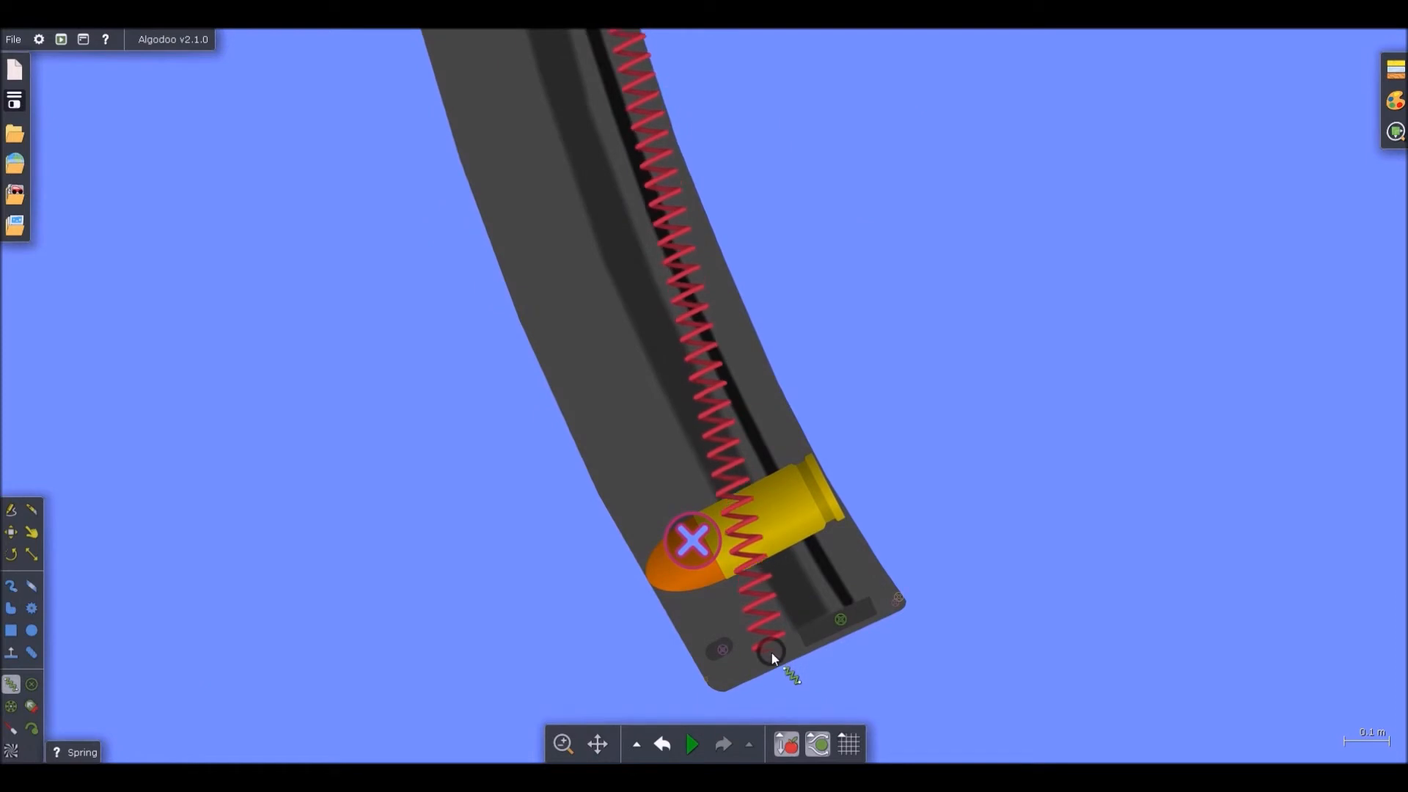
Bring the spring-loaded follower down to the magazine's base, and undo the last trial run
key("b")
scroll(723, 487, "down", 8)
scroll(688, 241, "up", 4)
key("space")
key("space")
scroll(731, 427, "up", 6)
key("d")
left_click_drag(785, 415, 782, 416)
key("space")
key("ctrl+z")
Reposition the follower beneath the cartridge at the magazine's base and test it in short runs that are undone
key("b")
left_click_drag(803, 472, 803, 442)
key("d")
key("space")
key("ctrl+z")
key("b")
left_click(754, 471)
left_click(775, 470)
left_click_drag(775, 469, 750, 451)
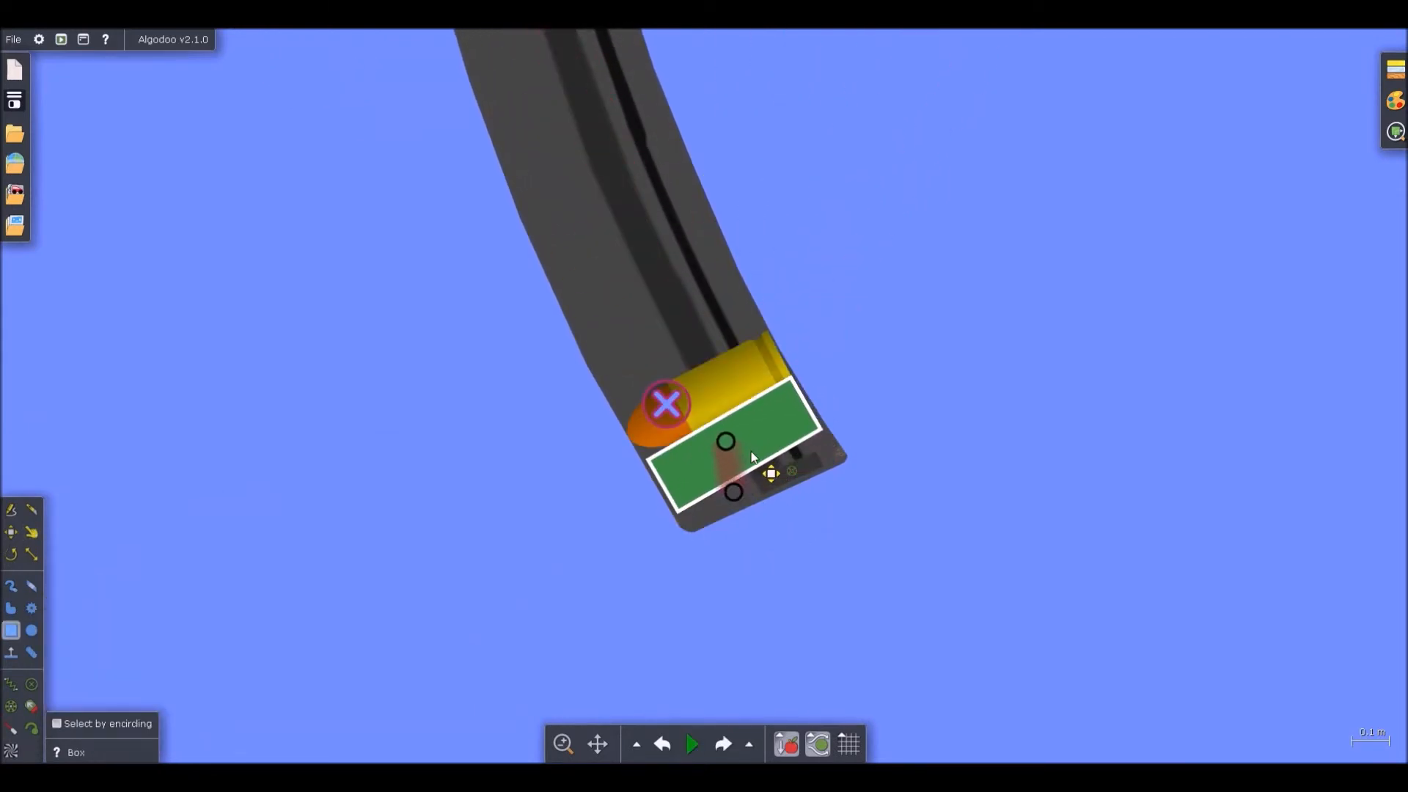
key("space")
scroll(746, 456, "down", 7)
key("ctrl+z")
scroll(738, 397, "up", 6)
Enable Select by encircling and place a staggered pair of cartridges, bullets facing right, on top of the follower
mouse_move(765, 374)
left_mouse_down()
mouse_move(666, 427)
mouse_move(655, 416)
mouse_move(548, 501)
mouse_move(490, 454)
left_mouse_up()
left_click_drag(360, 381, 589, 579)
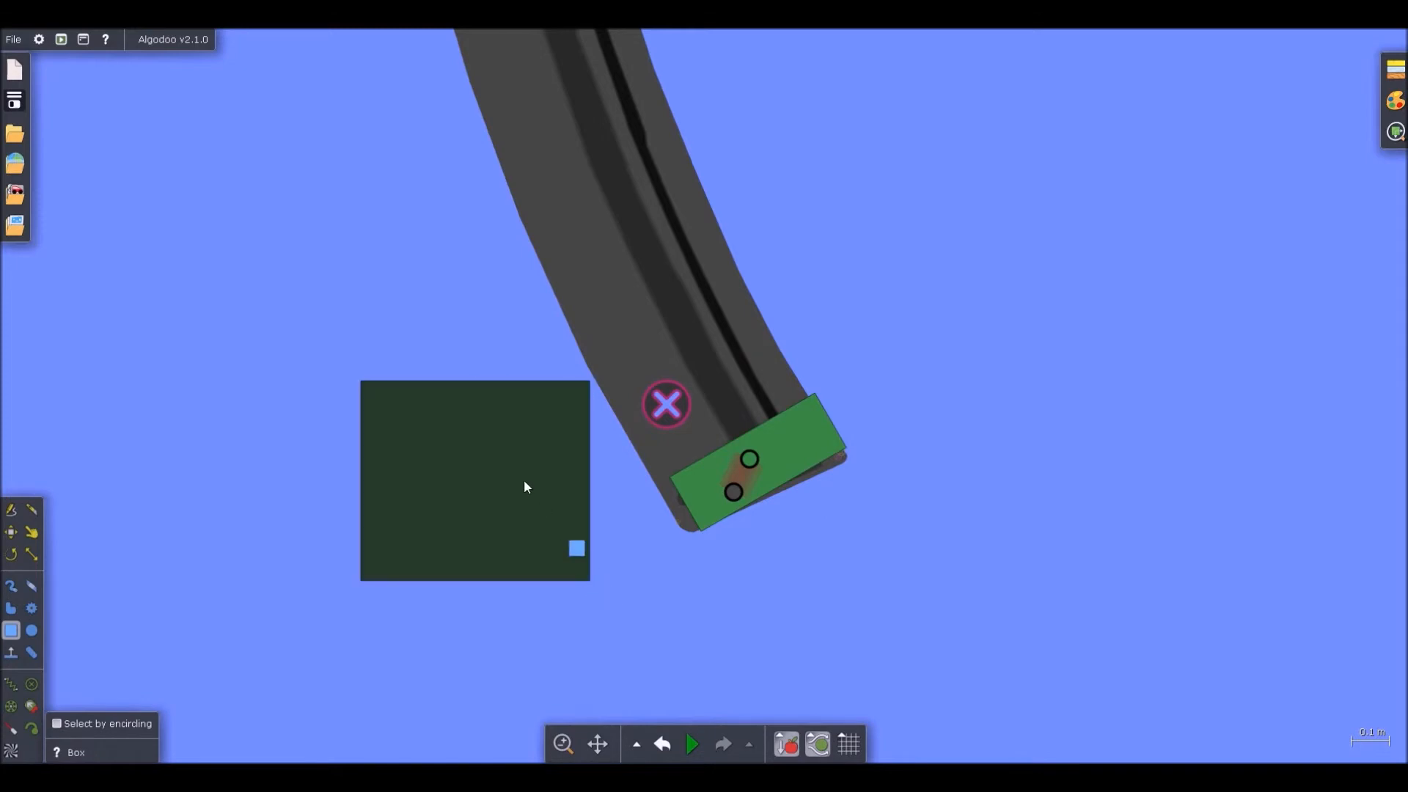
key("ctrl+z")
left_click(125, 725)
mouse_move(301, 333)
left_mouse_down()
mouse_move(624, 594)
mouse_move(575, 562)
left_mouse_up()
left_click_drag(523, 453, 504, 423)
left_click_drag(504, 424, 736, 387)
Fixate the follower in place and try stacking a second cartridge pair in a run that is undone
key("f")
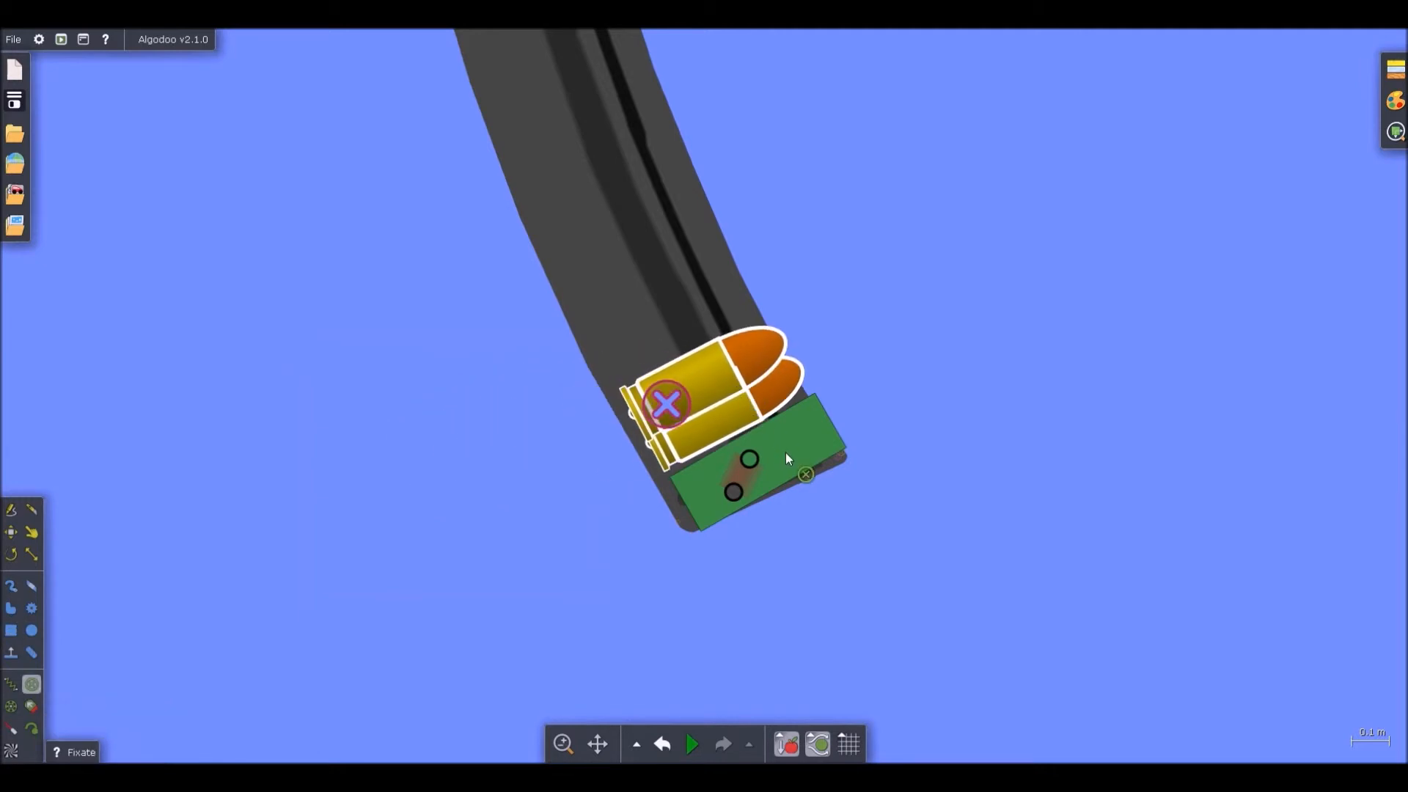
left_click(785, 452)
key("space")
key("ctrl+z")
key("b")
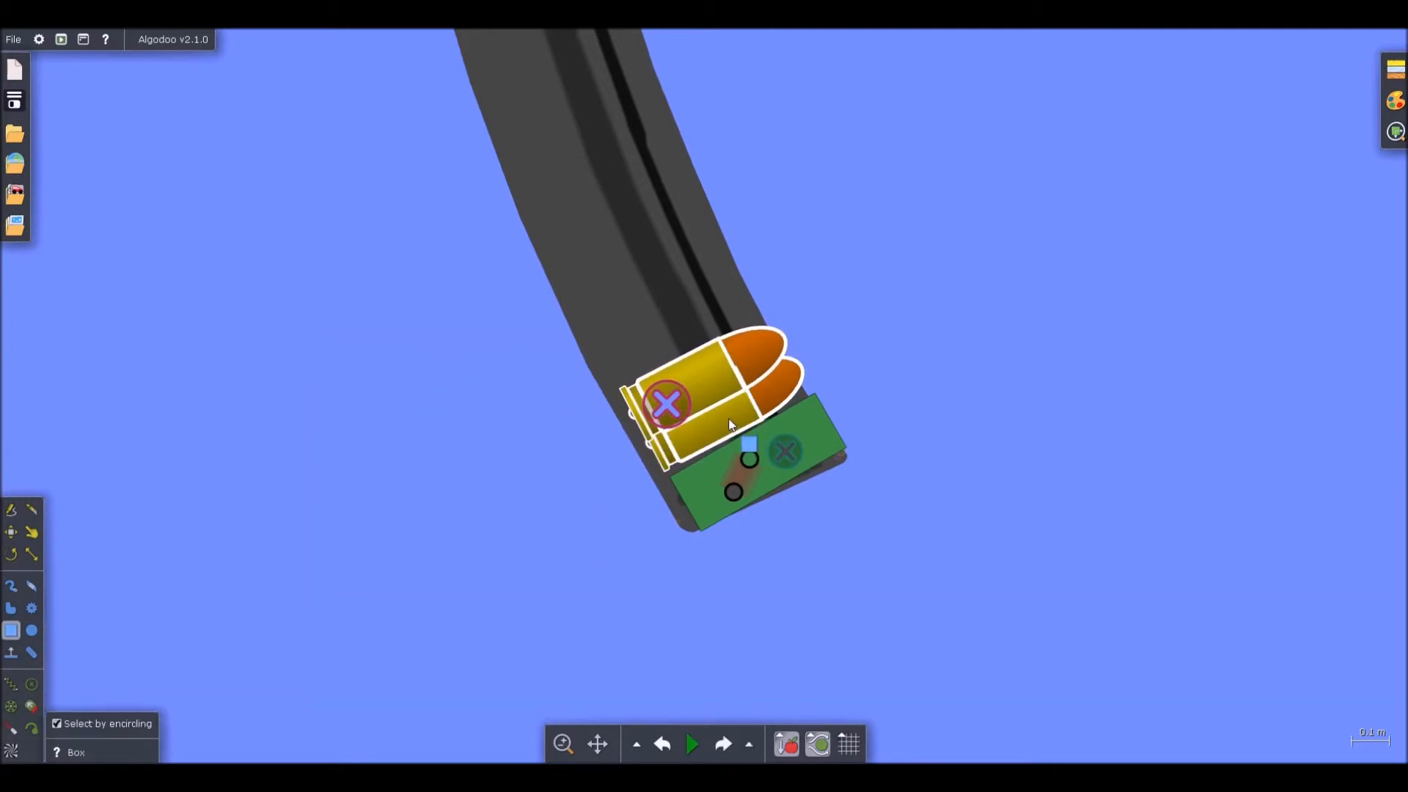
key("space")
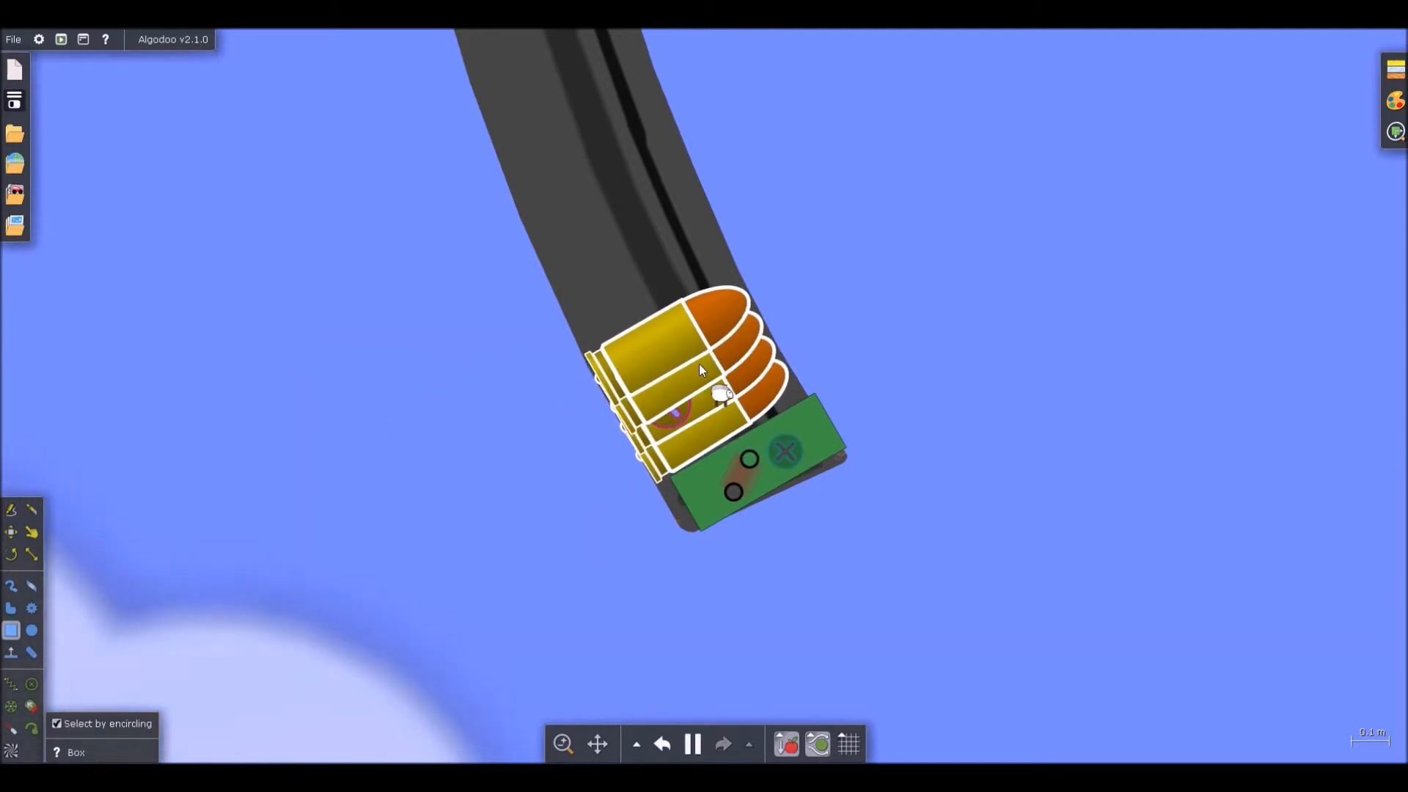
key("space")
key("ctrl+z")
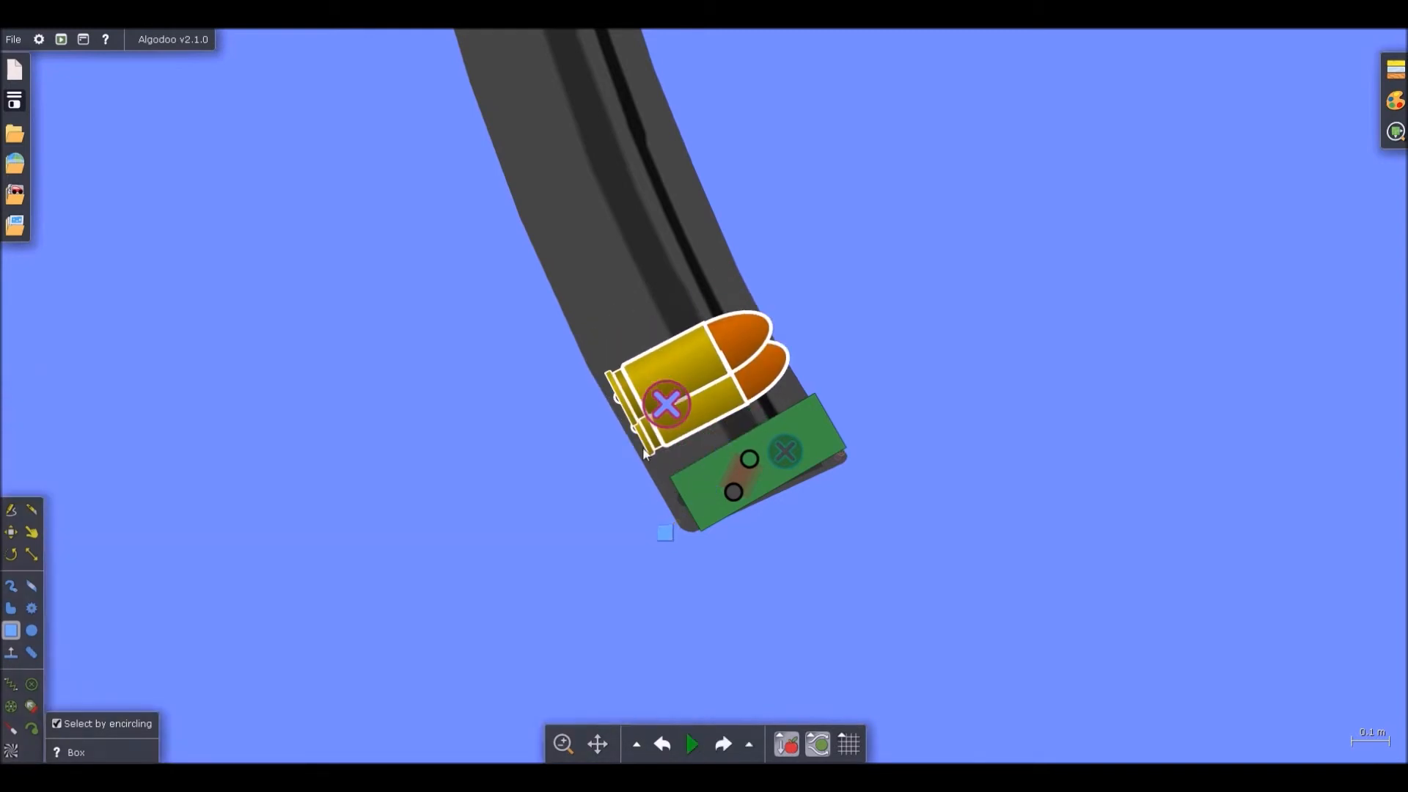
Run the simulation and move the magazine's right-hand wall slightly to fit the cartridge pair, pausing the run at the end
scroll(624, 467, "up", 6)
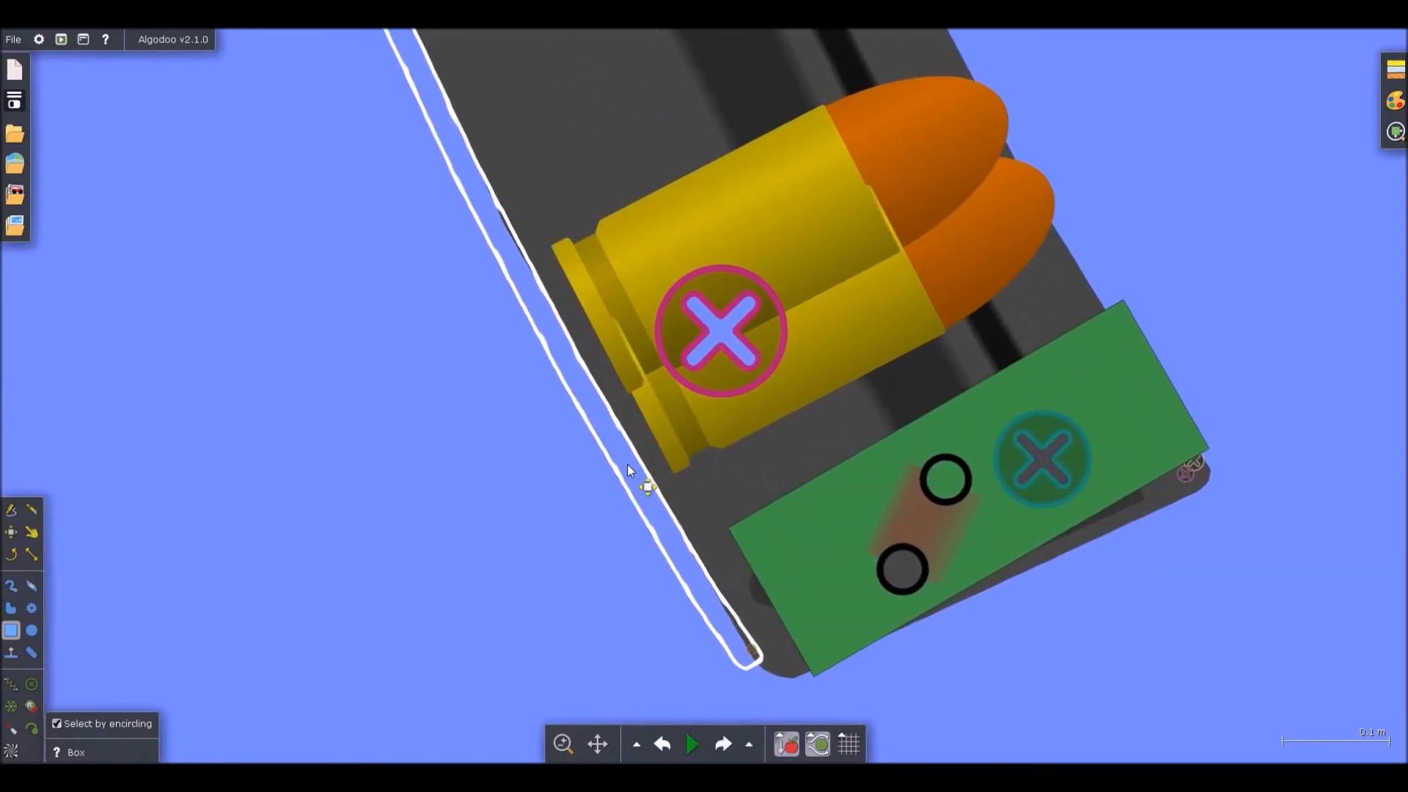
key("space")
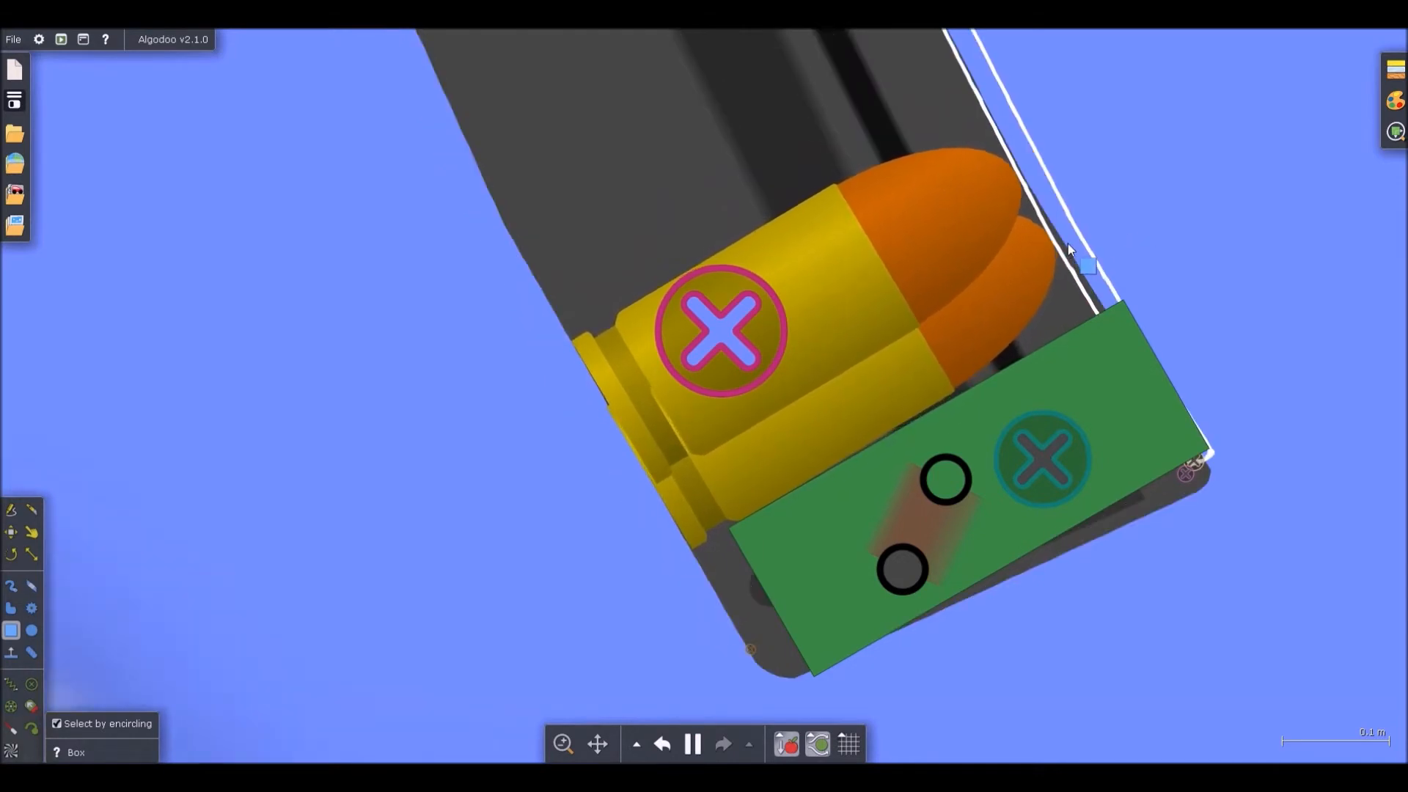
key("m")
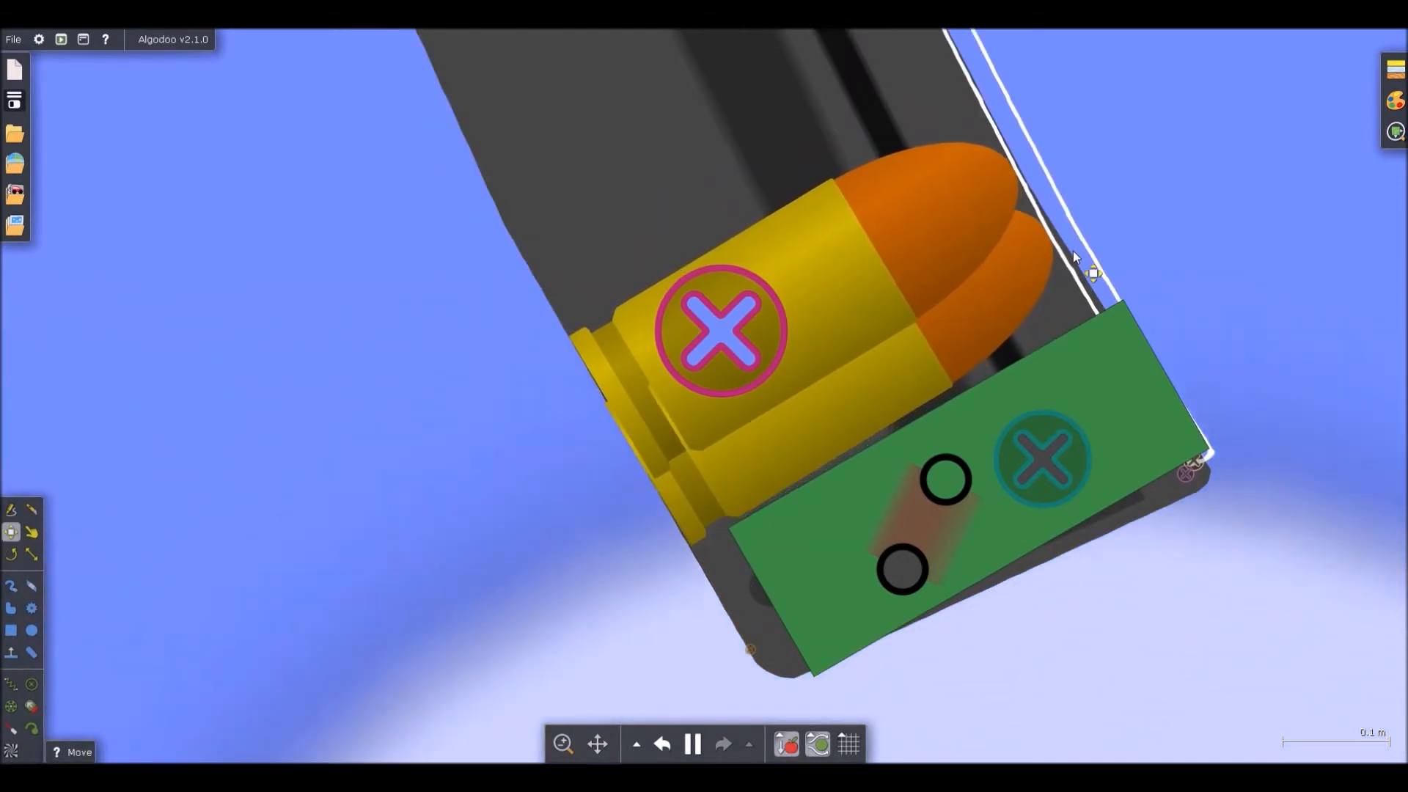
scroll(946, 308, "down", 5)
scroll(946, 302, "down", 5)
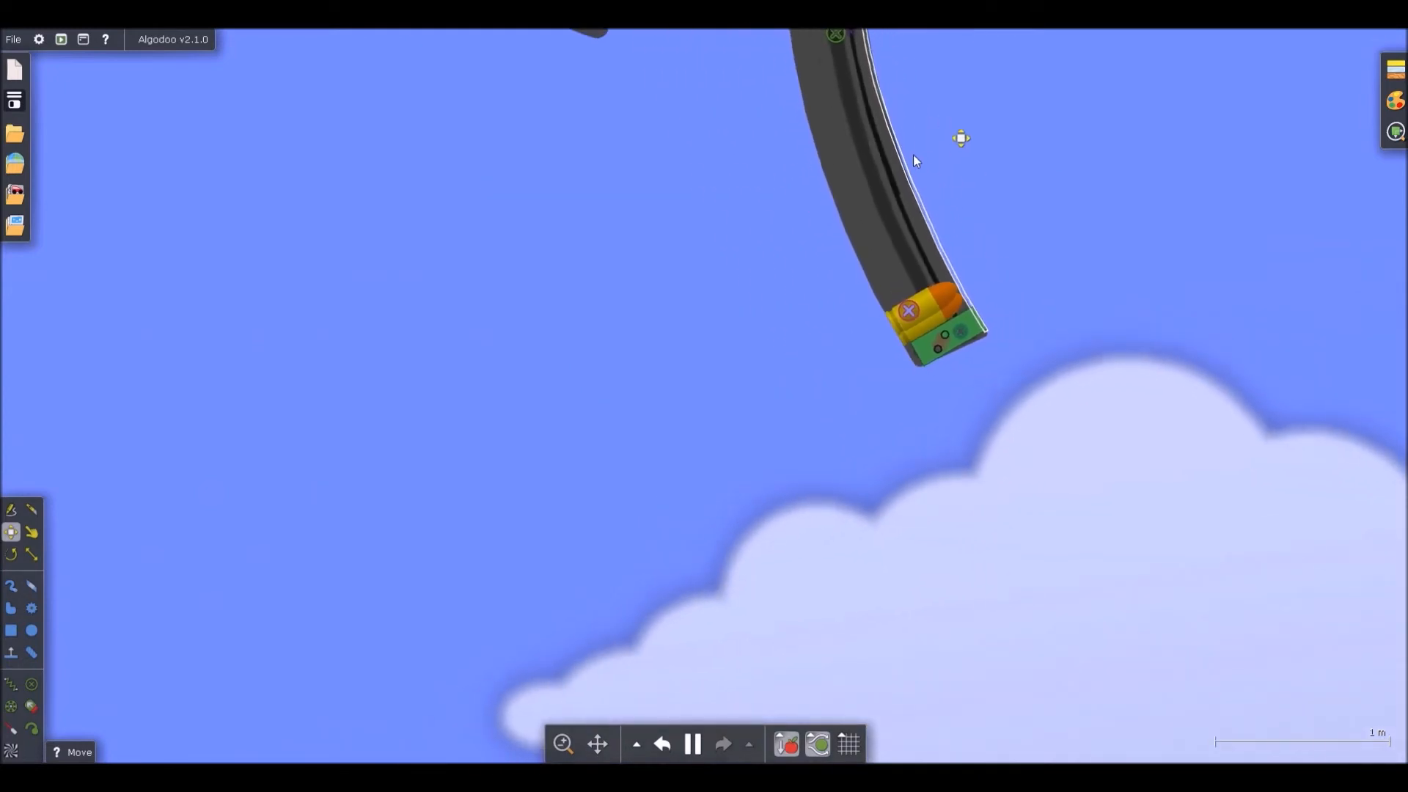
scroll(848, 99, "up", 7)
left_click_drag(845, 79, 859, 69)
scroll(784, 102, "down", 6)
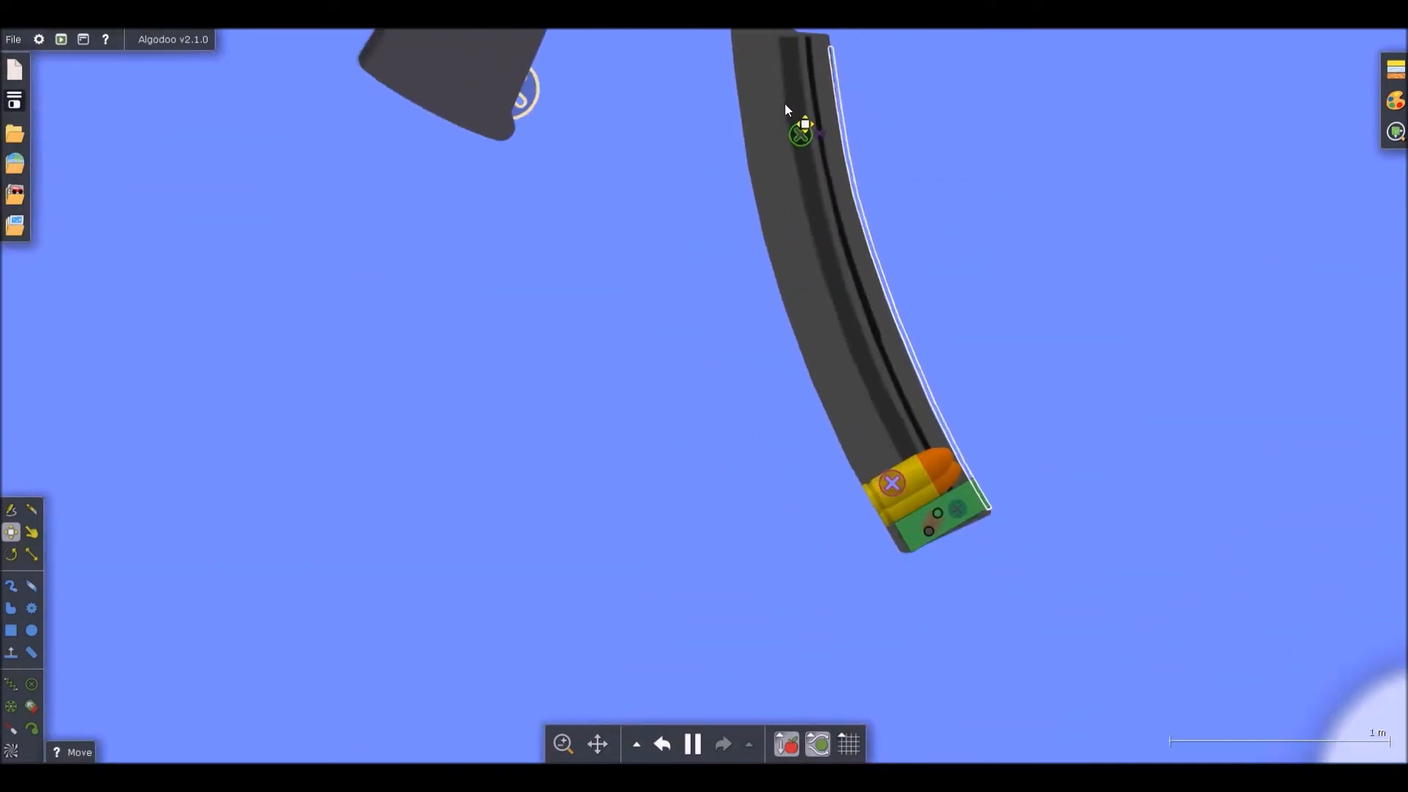
scroll(871, 233, "up", 5)
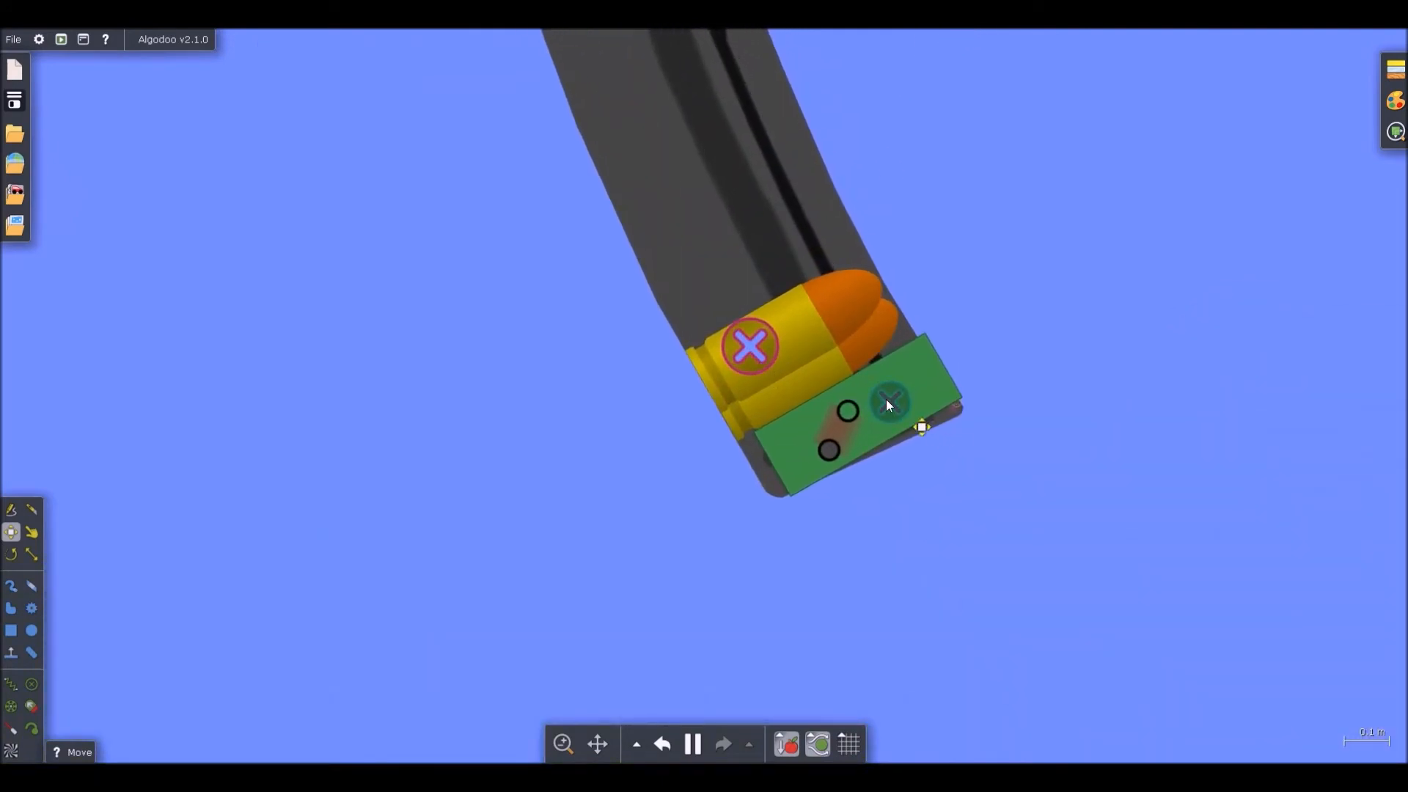
left_click(766, 358)
key("space")
Move the cartridge pair out of the magazine, select it by encircling, and try placing it back on the follower
key("b")
left_click_drag(819, 317, 490, 400)
left_click_drag(327, 225, 616, 519)
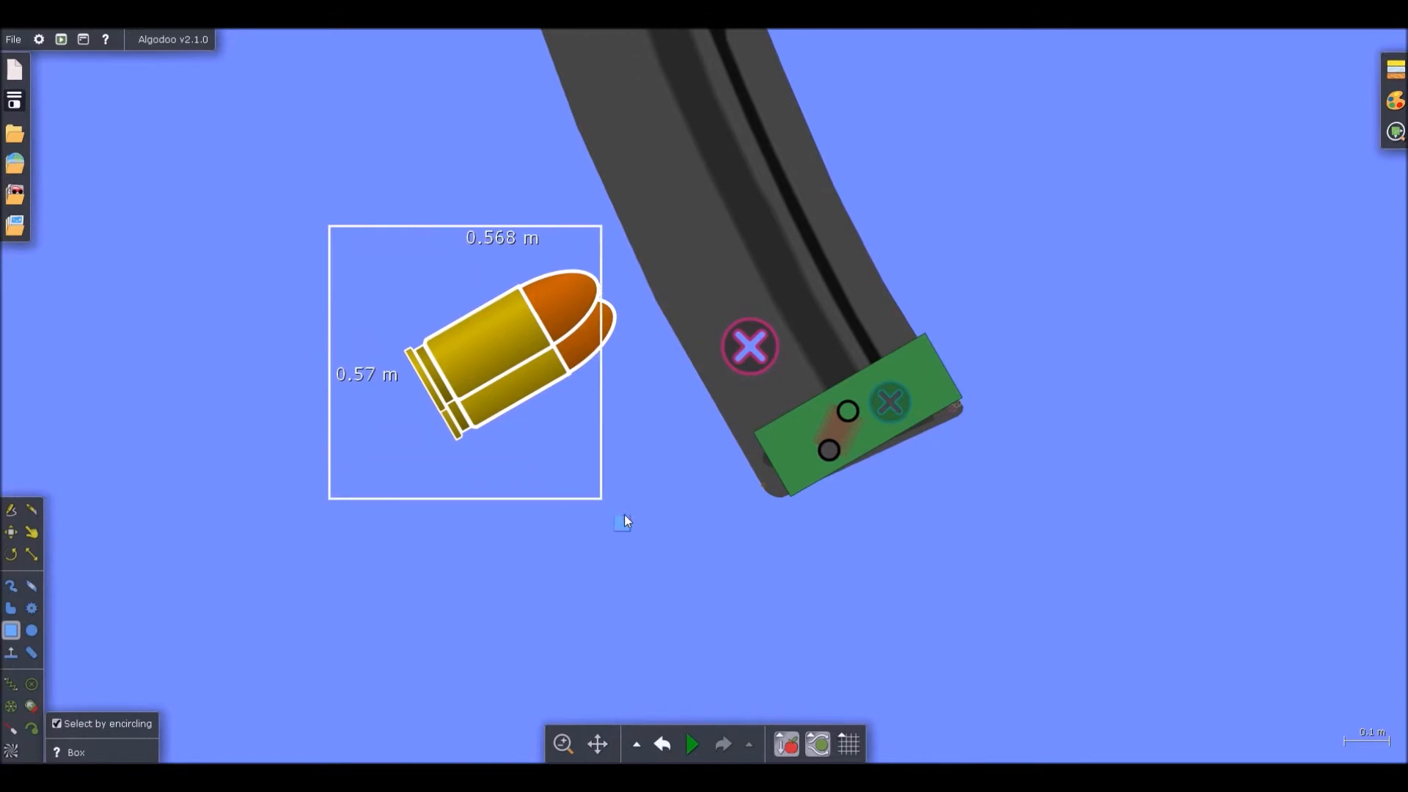
left_click_drag(546, 371, 821, 370)
key("space")
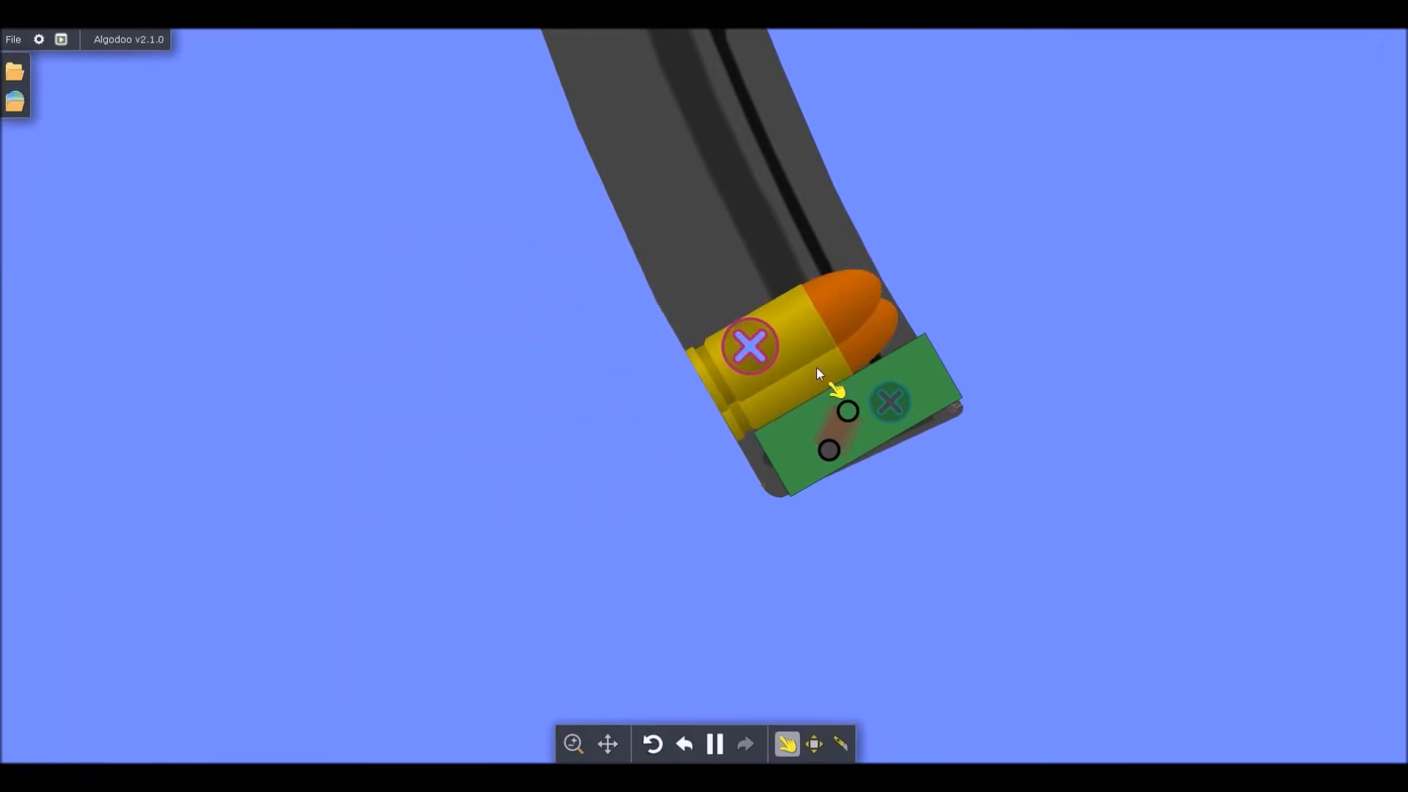
key("space")
left_click(819, 341)
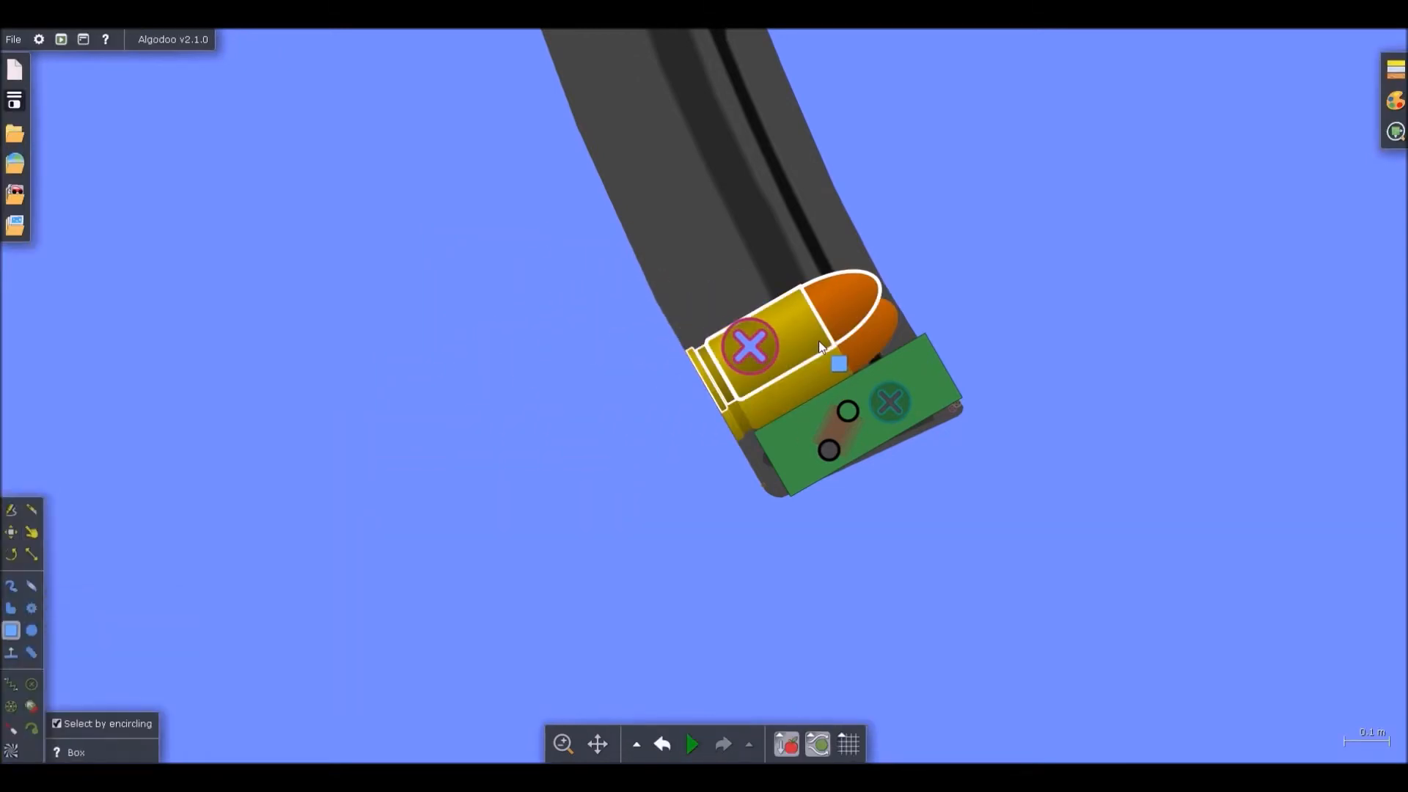
key("ctrl+z")
Stack copies of the staggered cartridge pair up the magazine during the run until it is filled nearly to the top
left_click_drag(261, 245, 613, 515)
left_click_drag(485, 354, 673, 84)
key("space")
scroll(676, 140, "down", 5)
scroll(676, 140, "up", 4)
left_click_drag(712, 240, 661, 82)
left_click_drag(661, 155, 639, 59)
scroll(691, 281, "down", 5)
scroll(679, 214, "up", 4)
mouse_move(678, 210)
left_mouse_down()
mouse_move(654, 125)
mouse_move(659, 163)
mouse_move(640, 123)
left_mouse_up()
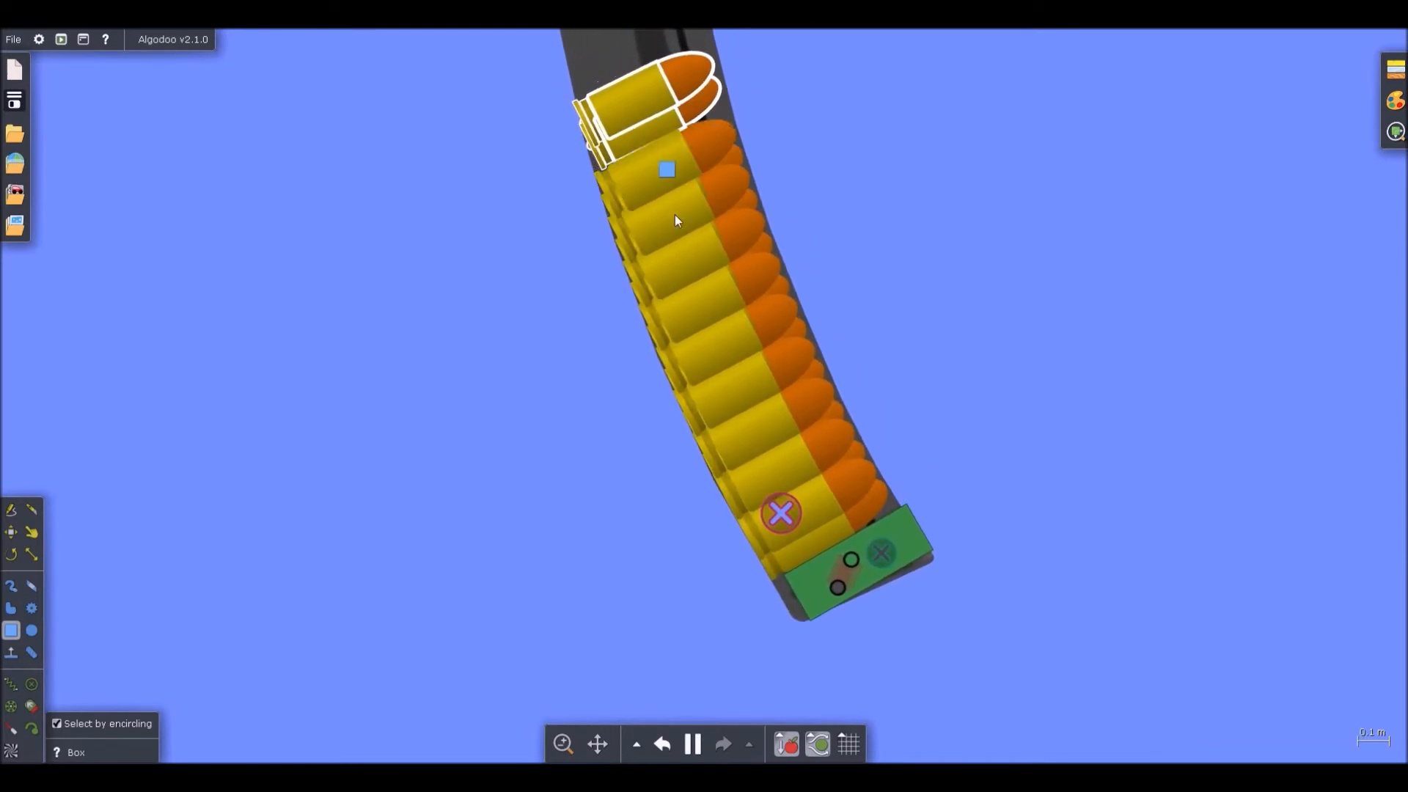
scroll(651, 160, "down", 5)
scroll(664, 186, "up", 4)
left_click_drag(677, 197, 641, 67)
scroll(649, 102, "down", 6)
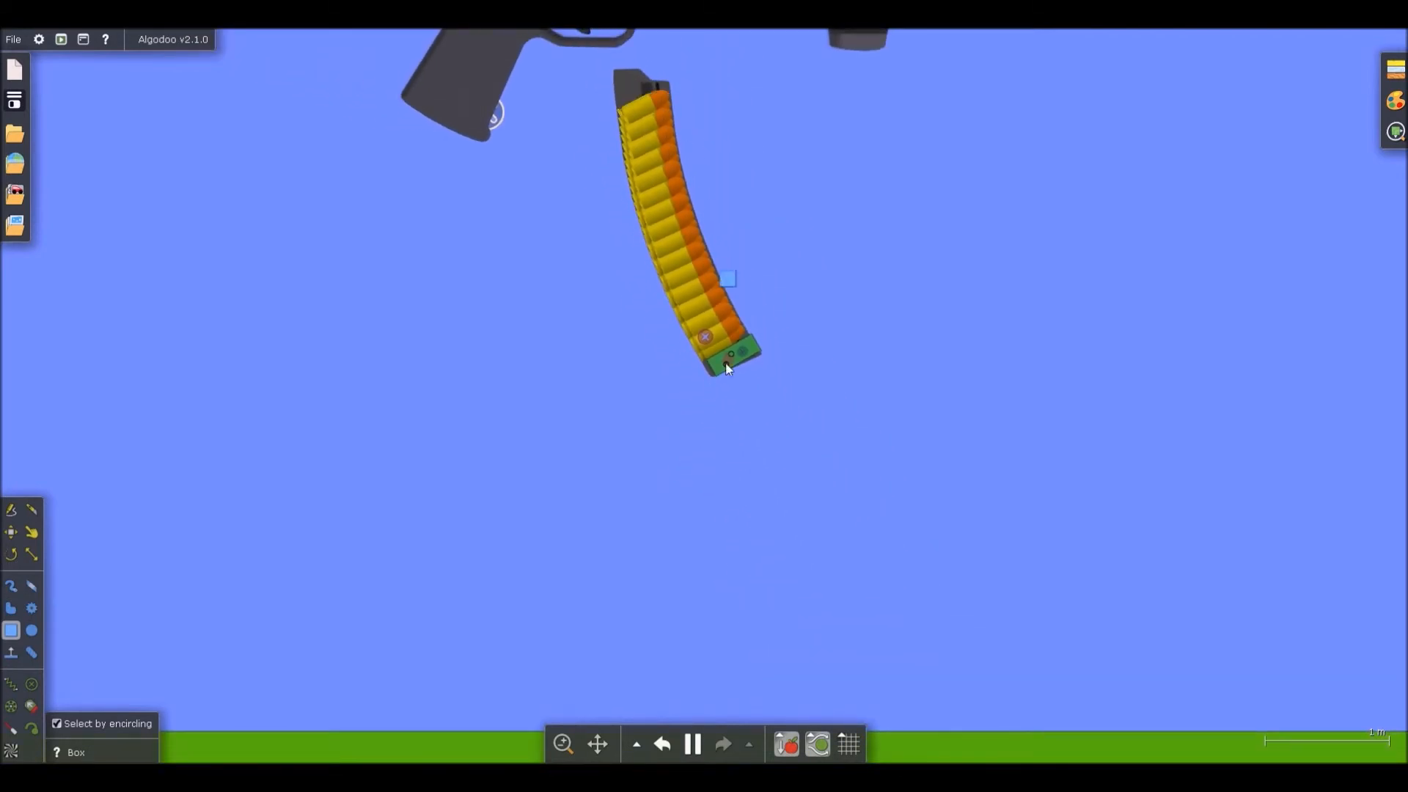
Delete the fixate holding the follower and test the spring-loaded stack in a run that is undone
scroll(726, 359, "up", 2)
scroll(726, 358, "up", 5)
key("space")
left_click(790, 343)
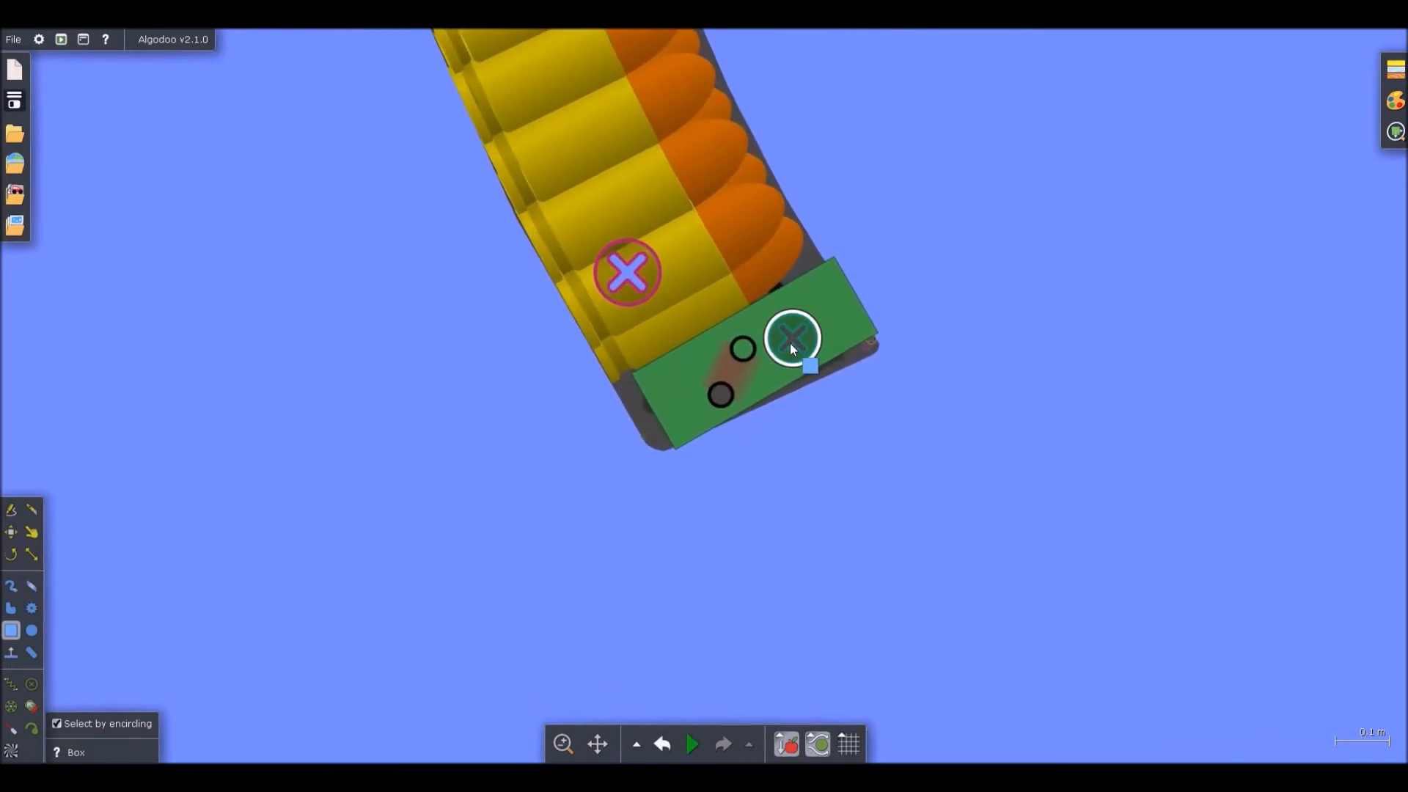
key("Delete")
scroll(790, 343, "down", 3)
key("space")
key("ctrl+z")
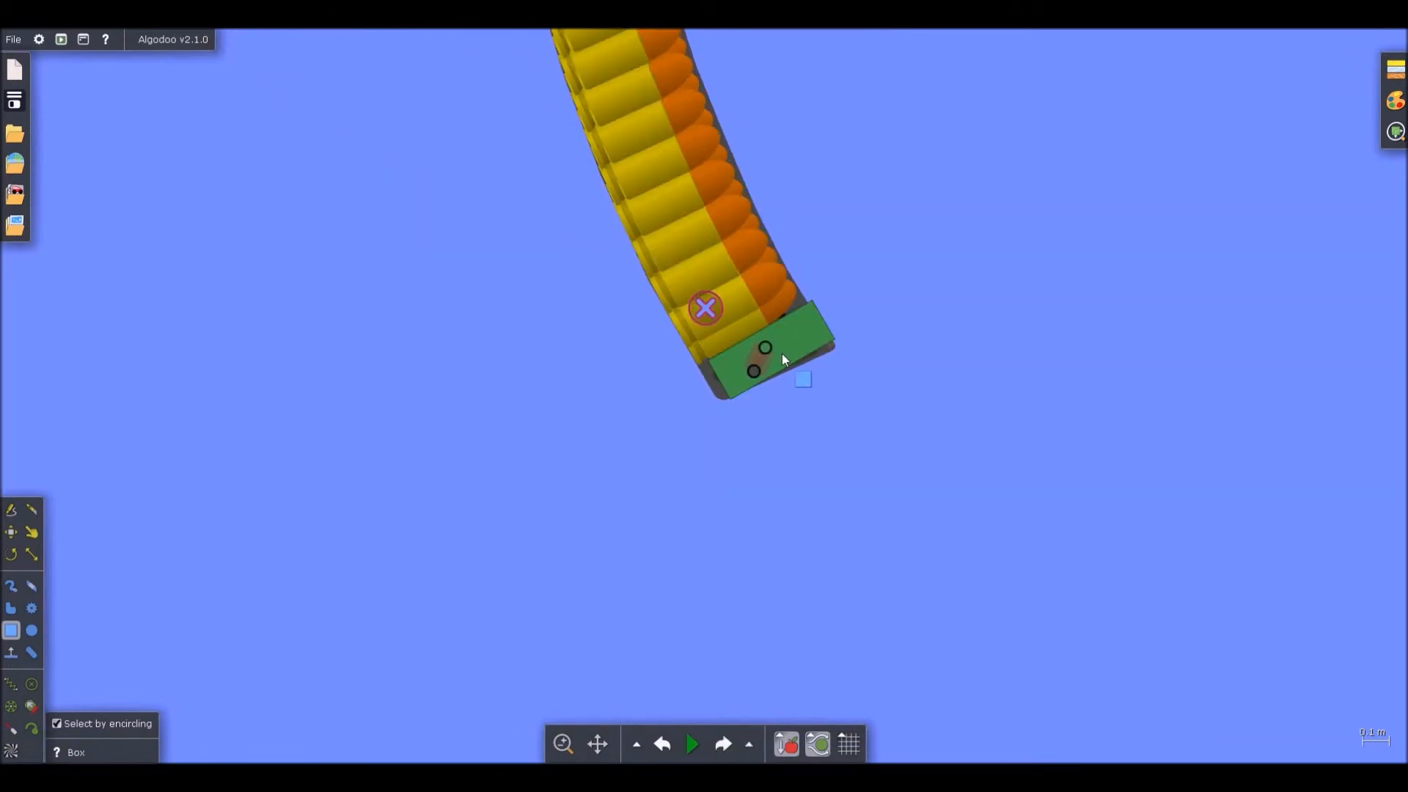
Select the follower together with the magazine's left and right walls and open their object options
left_click(725, 365)
left_click(688, 376, "shift")
scroll(790, 290, "up", 3)
left_click(816, 275, "shift")
right_click(817, 275)
mouse_move(875, 473)
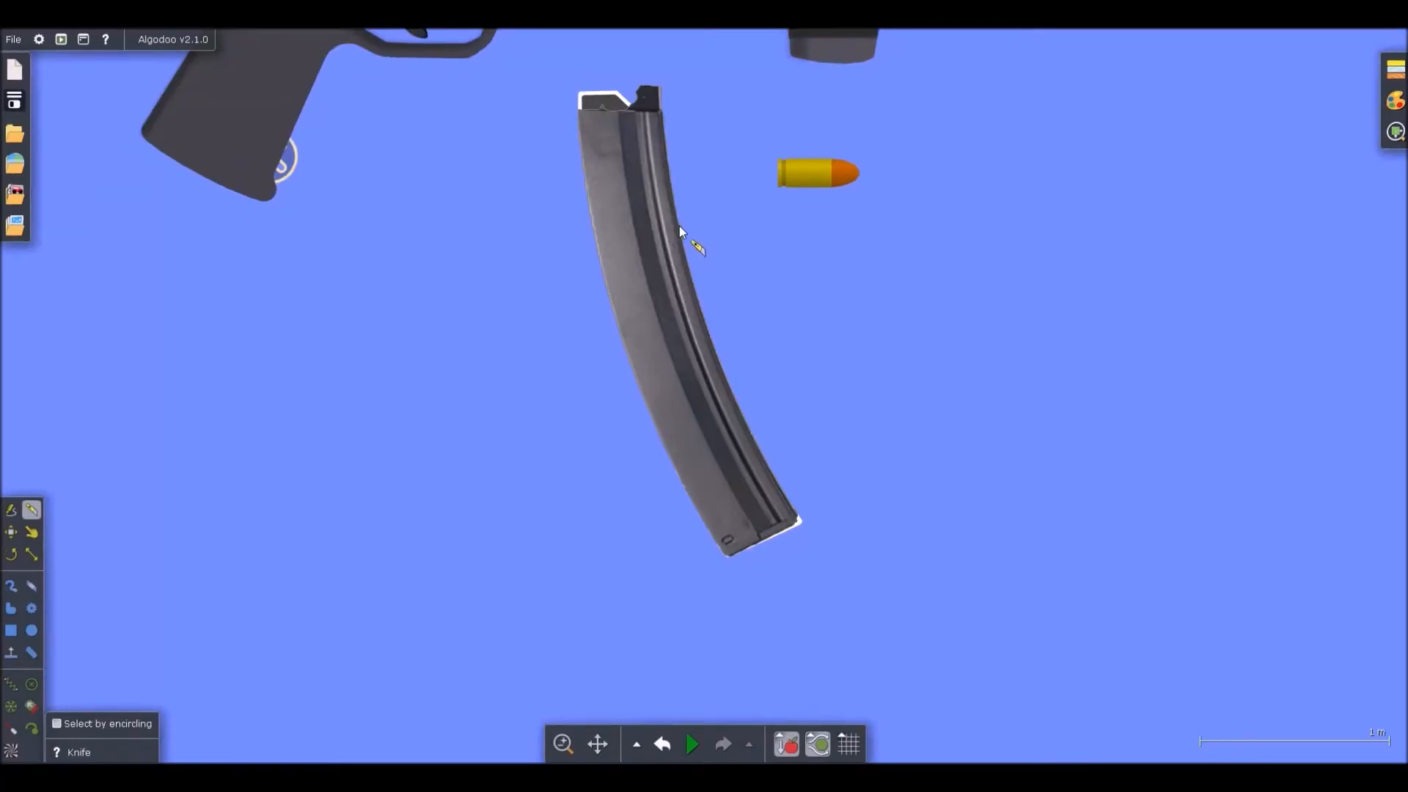
Trace the narrow groove along the magazine's full length as a polygon over the reference image
scroll(682, 191, "up", 6)
key("b")
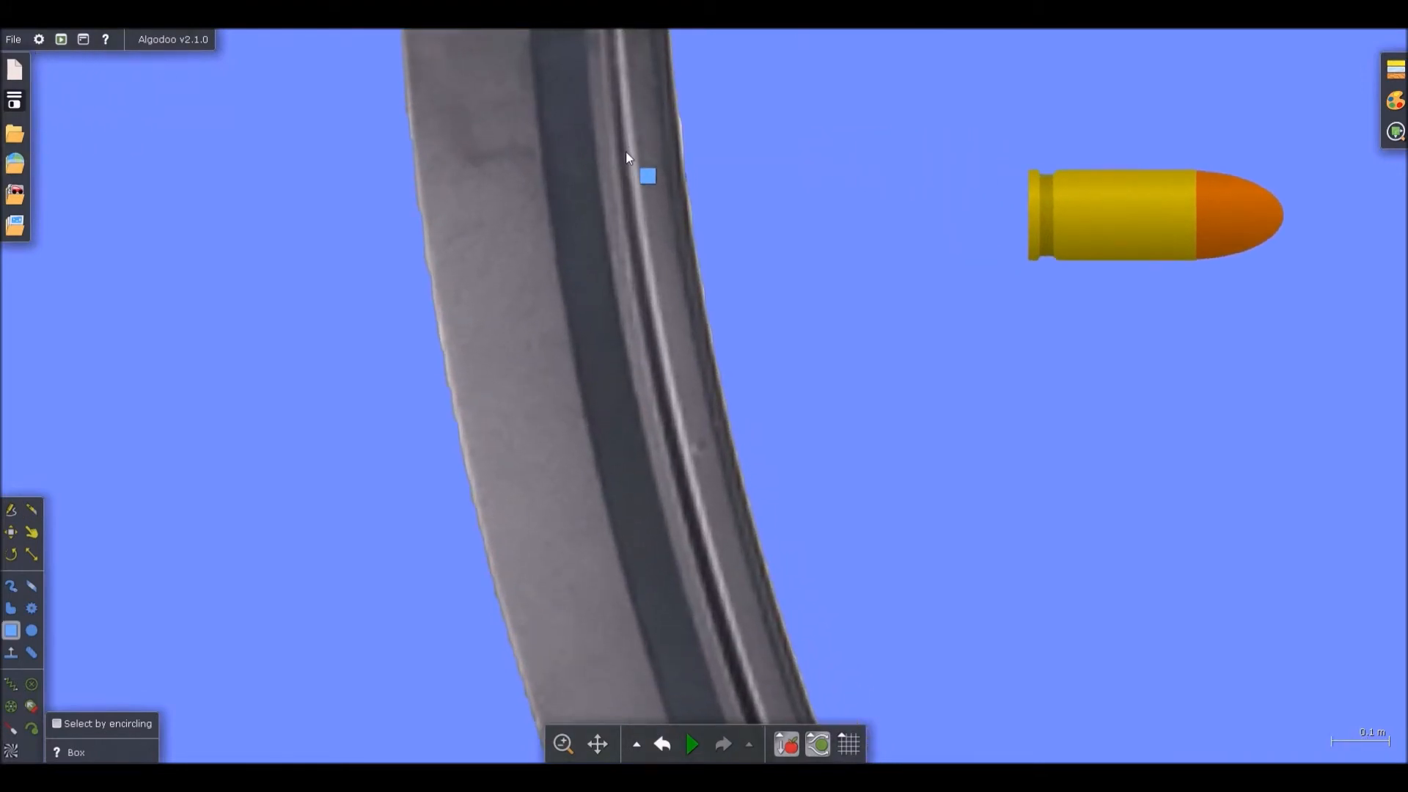
key("p")
scroll(618, 77, "down", 3)
scroll(610, 79, "up", 2)
mouse_move(610, 79)
left_mouse_down()
mouse_move(675, 500)
mouse_move(649, 270)
mouse_move(723, 535)
mouse_move(739, 568)
mouse_move(685, 357)
mouse_move(688, 403)
mouse_move(768, 575)
mouse_move(686, 196)
mouse_move(814, 472)
mouse_move(875, 525)
left_mouse_up()
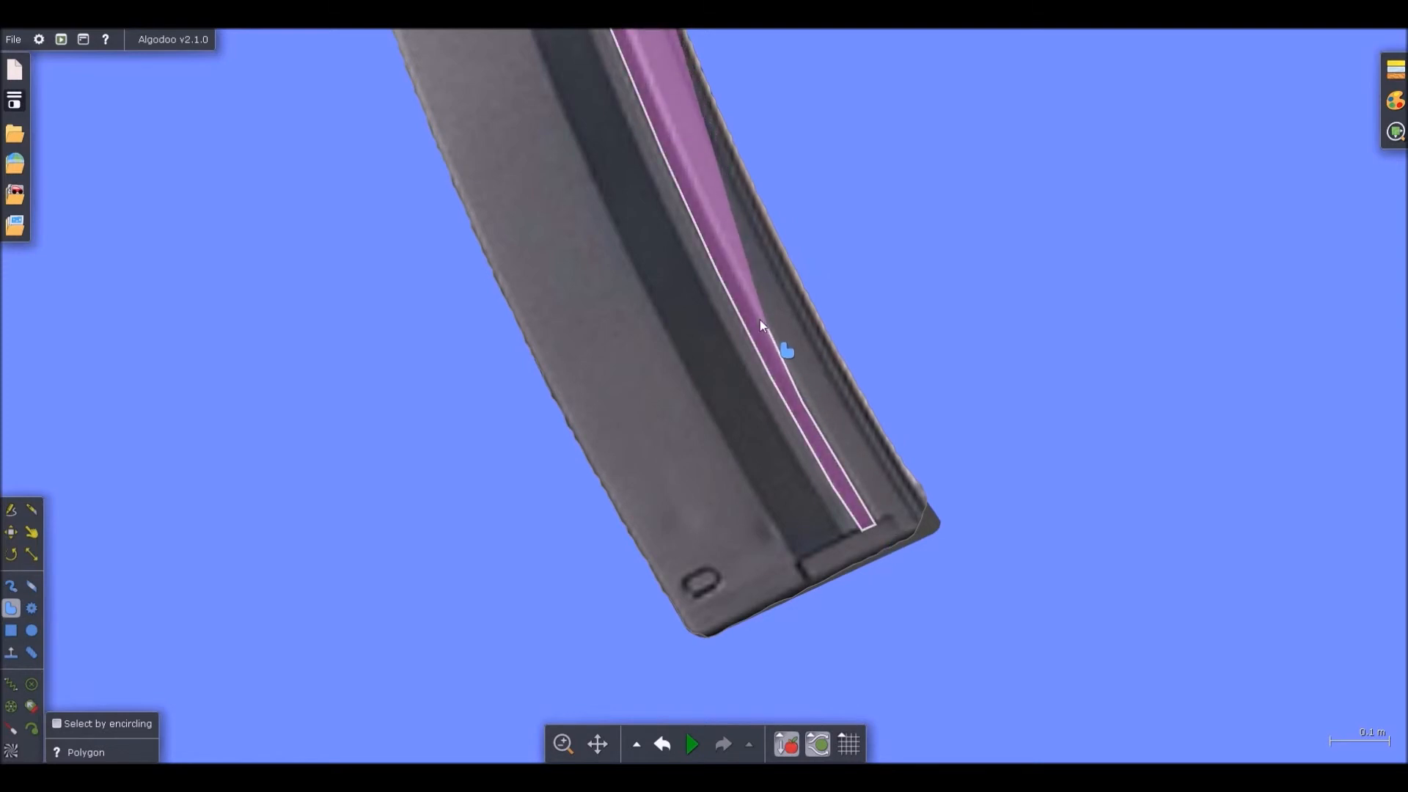
mouse_move(698, 198)
left_mouse_down()
mouse_move(647, 77)
mouse_move(738, 336)
mouse_move(645, 54)
mouse_move(701, 316)
mouse_move(639, 59)
mouse_move(680, 336)
mouse_move(642, 48)
mouse_move(629, 39)
left_mouse_up()
Remove the groove polygon's border and colour it near-black with saturation 0% and value 7%
right_click(633, 57)
mouse_move(712, 243)
left_click(796, 495)
mouse_move(820, 380)
left_mouse_down()
mouse_move(769, 384)
mouse_move(786, 399)
left_mouse_up()
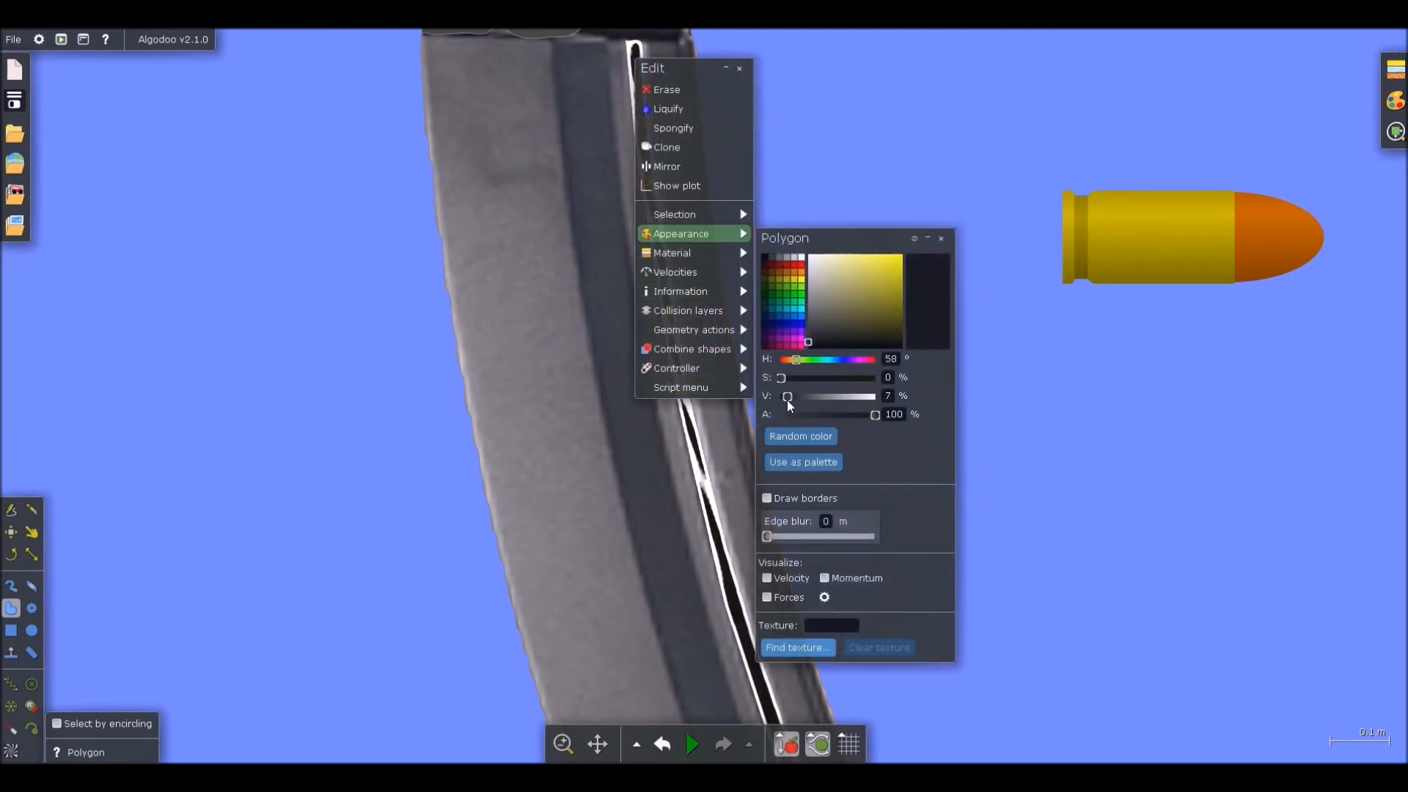
left_click(869, 153)
Blur the edges of the black groove strip and of the wider dark band beside it
scroll(663, 248, "down", 3)
key("b")
right_click(662, 253)
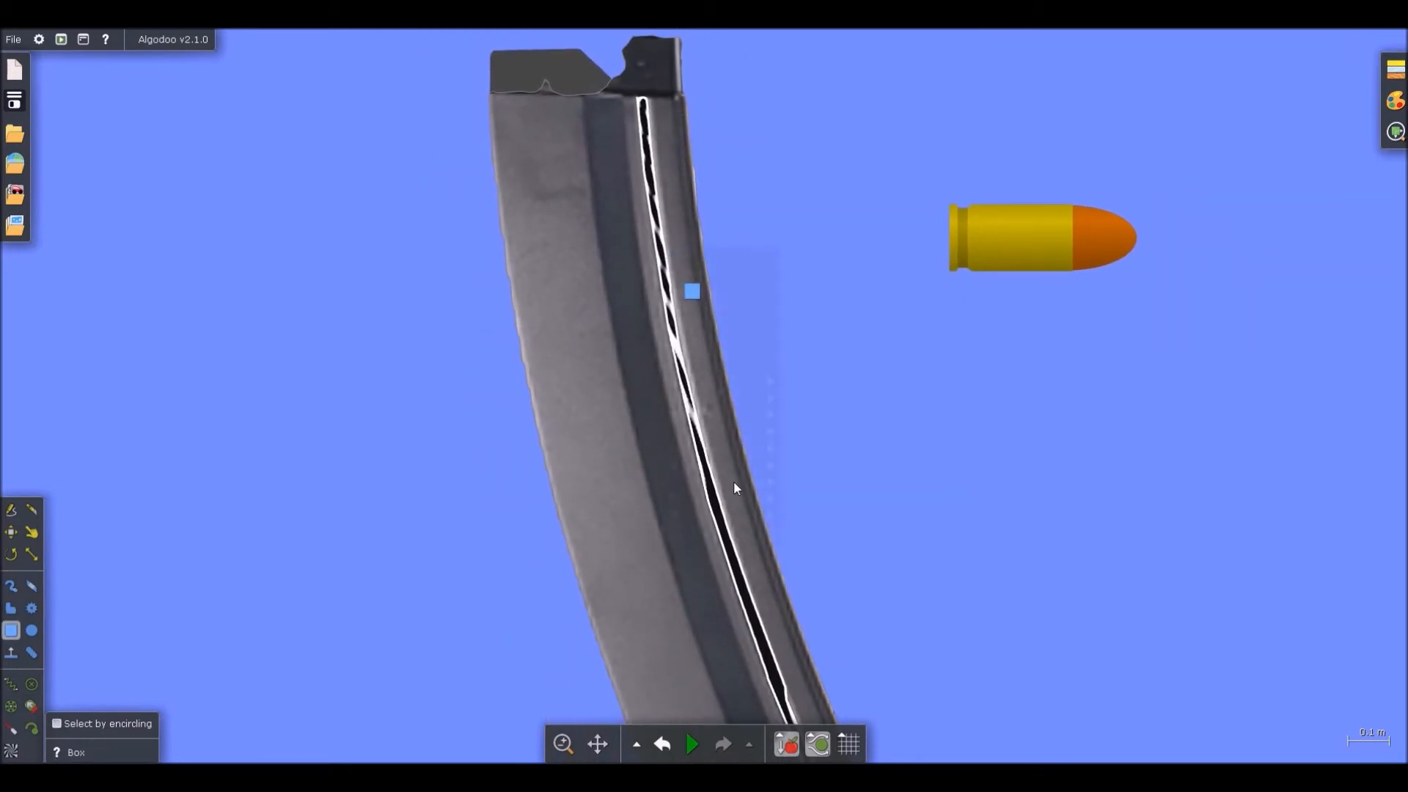
mouse_move(723, 422)
left_click_drag(811, 637, 826, 642)
left_click(820, 226)
scroll(667, 220, "down", 3)
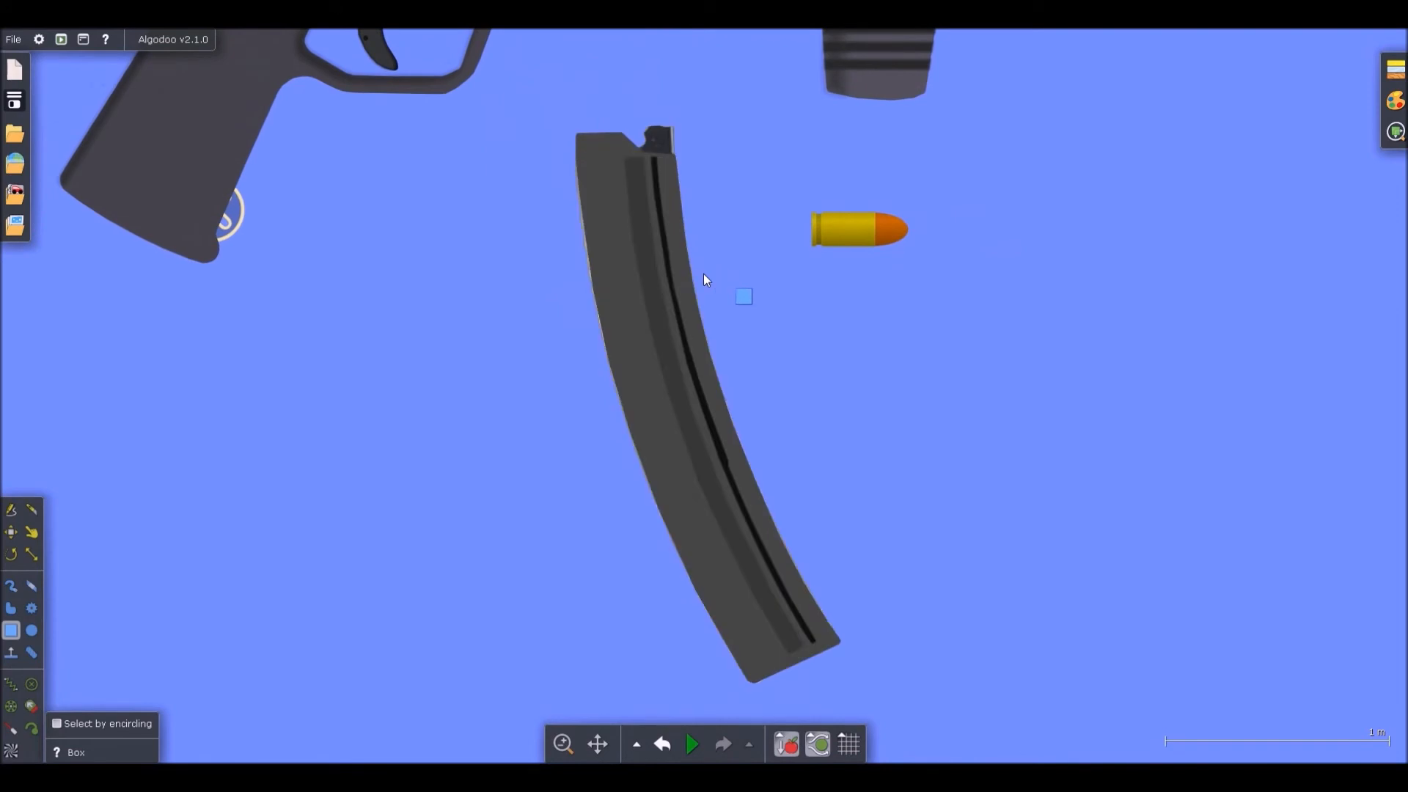
scroll(669, 305, "up", 3)
right_click(656, 312)
mouse_move(743, 481)
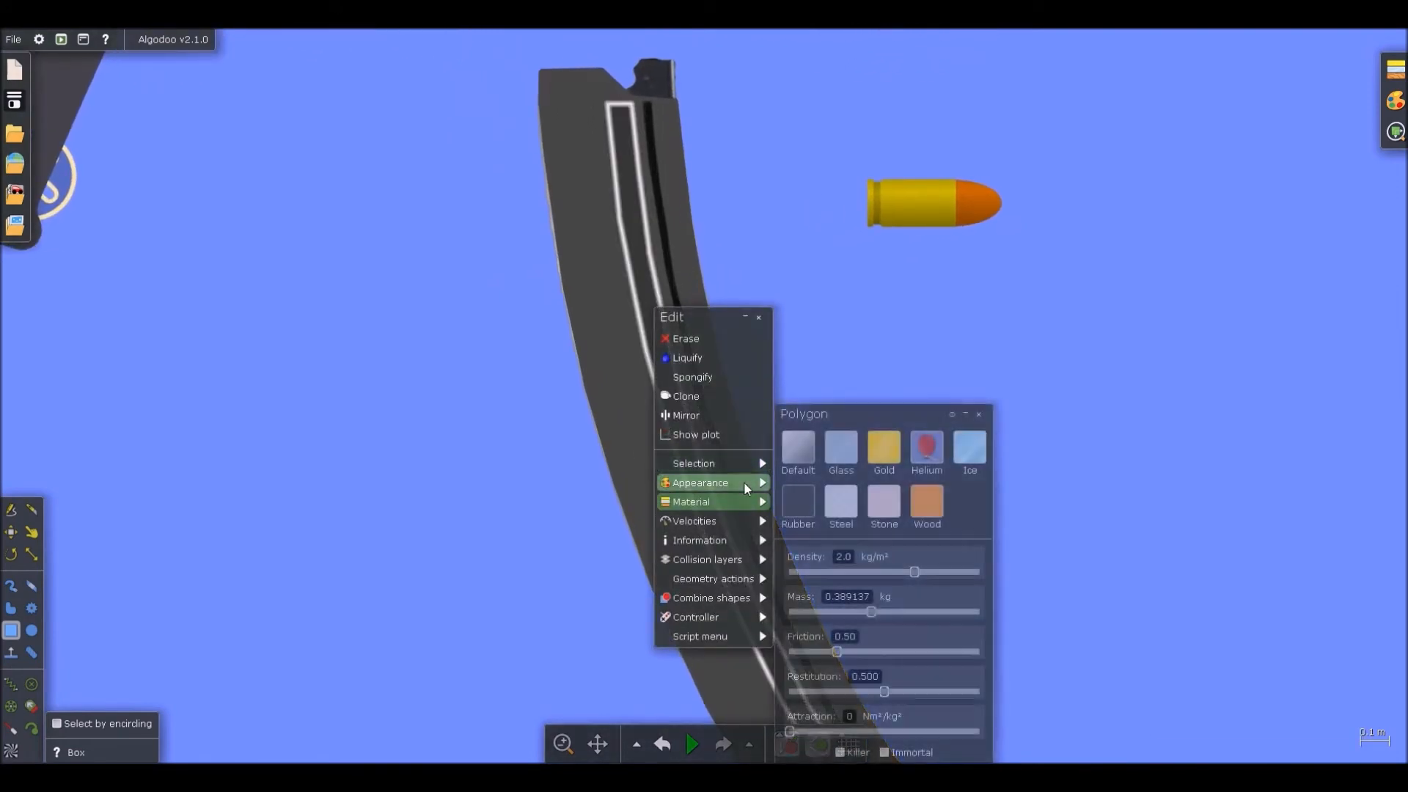
left_click(814, 275)
scroll(649, 296, "down", 8)
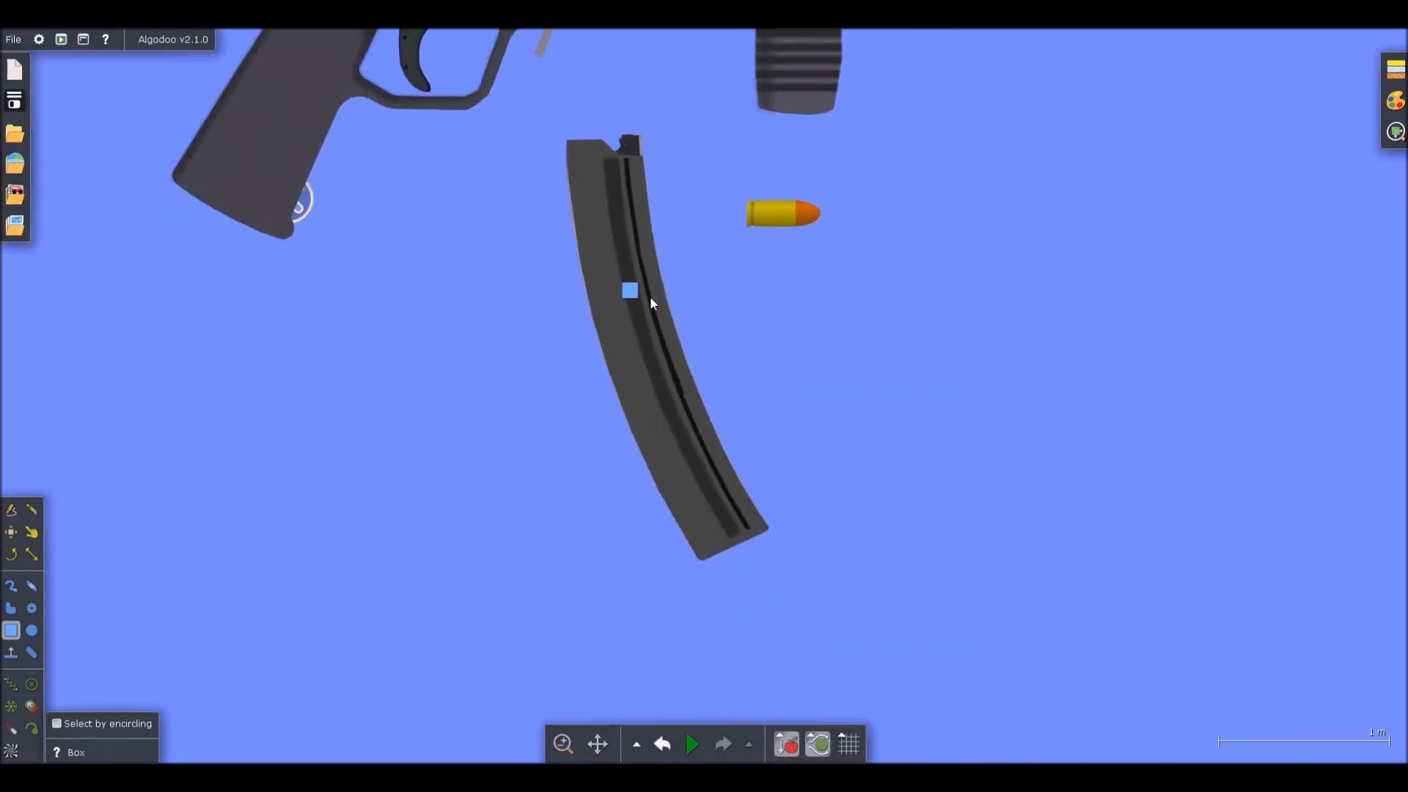
Send the magazine body, the wide band and the narrow strip behind the reference image
scroll(726, 451, "up", 8)
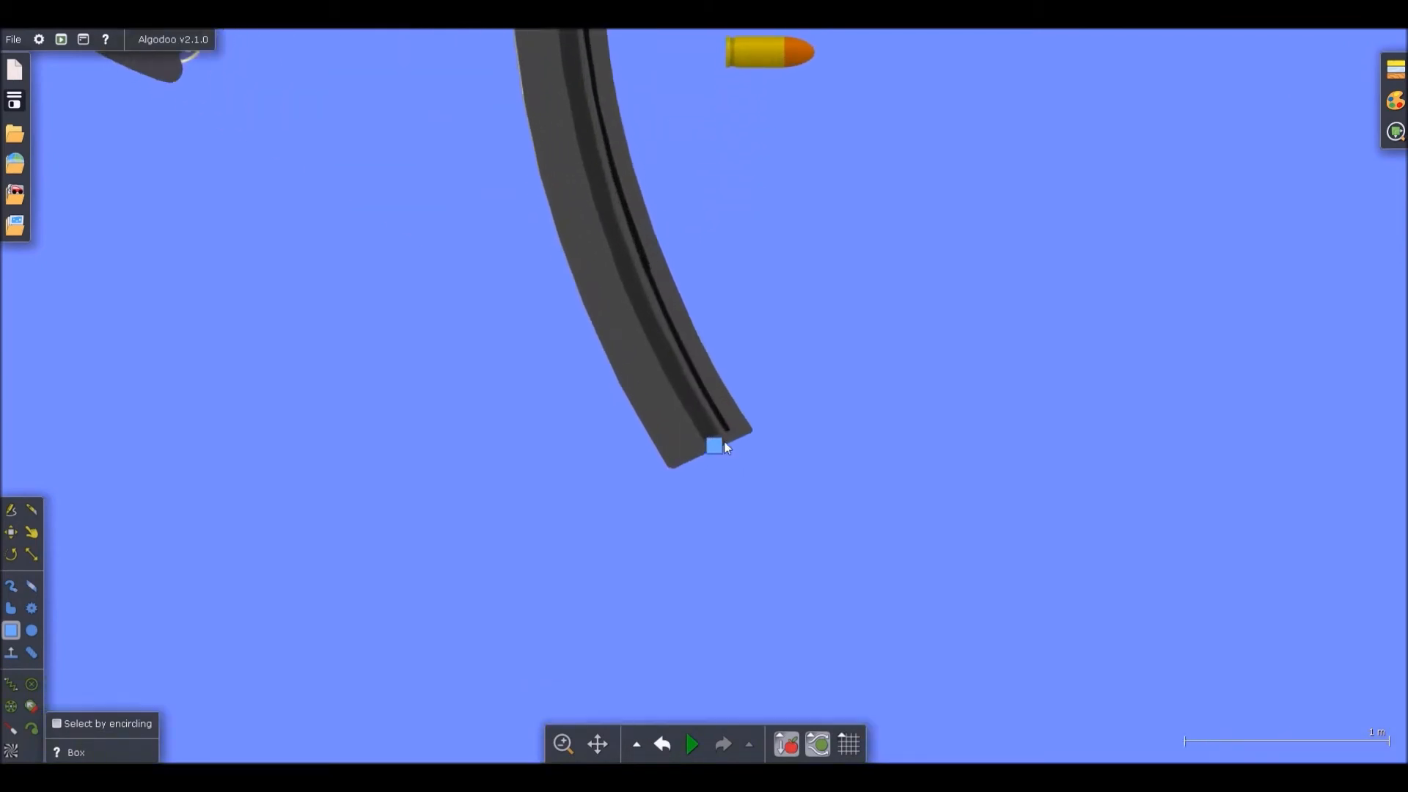
left_click(692, 418)
left_click(727, 411, "ctrl")
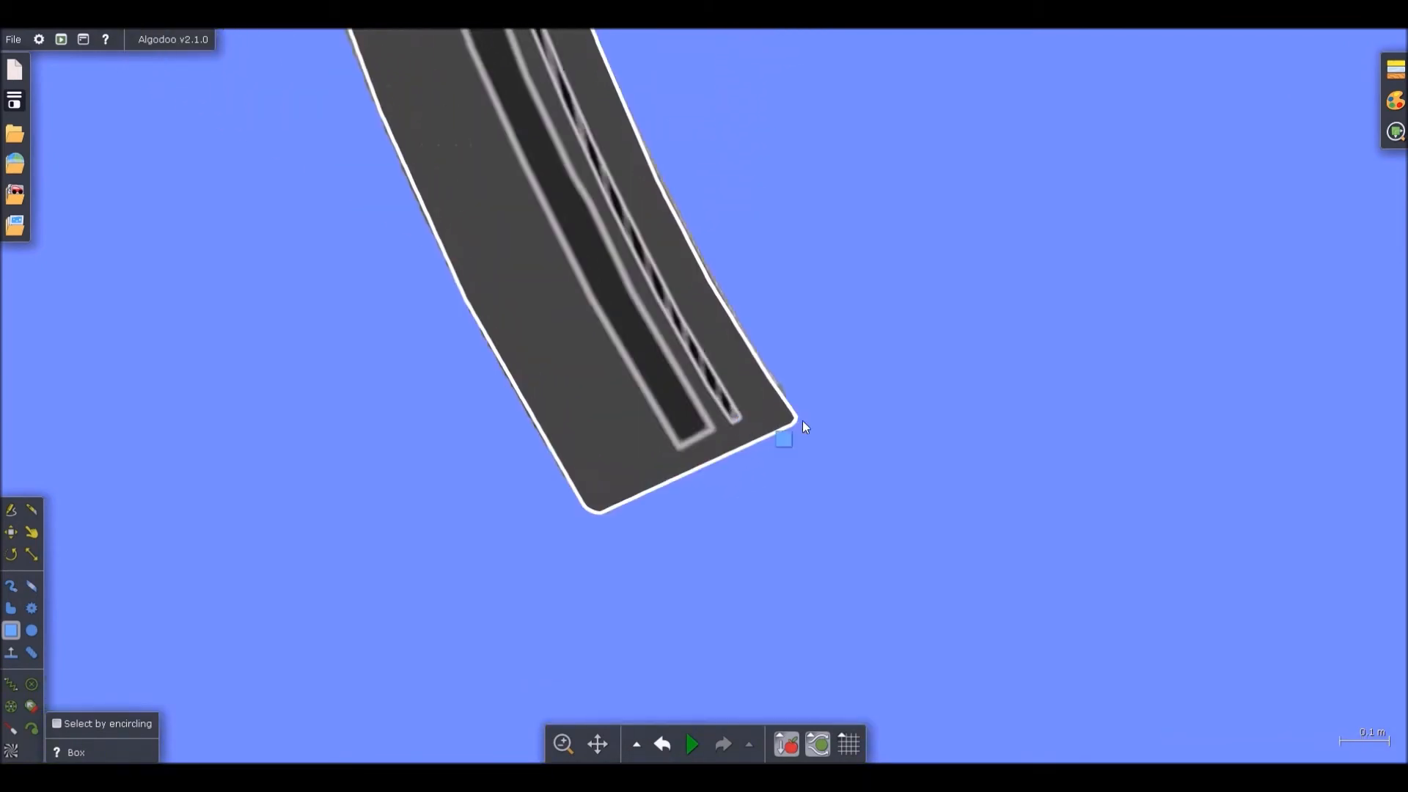
key("Page_Down")
left_click(838, 442)
Draw a box over the base notch at the magazine's lower end, then tilt and scale it to match the reference
scroll(743, 439, "up", 1)
scroll(675, 454, "up", 2)
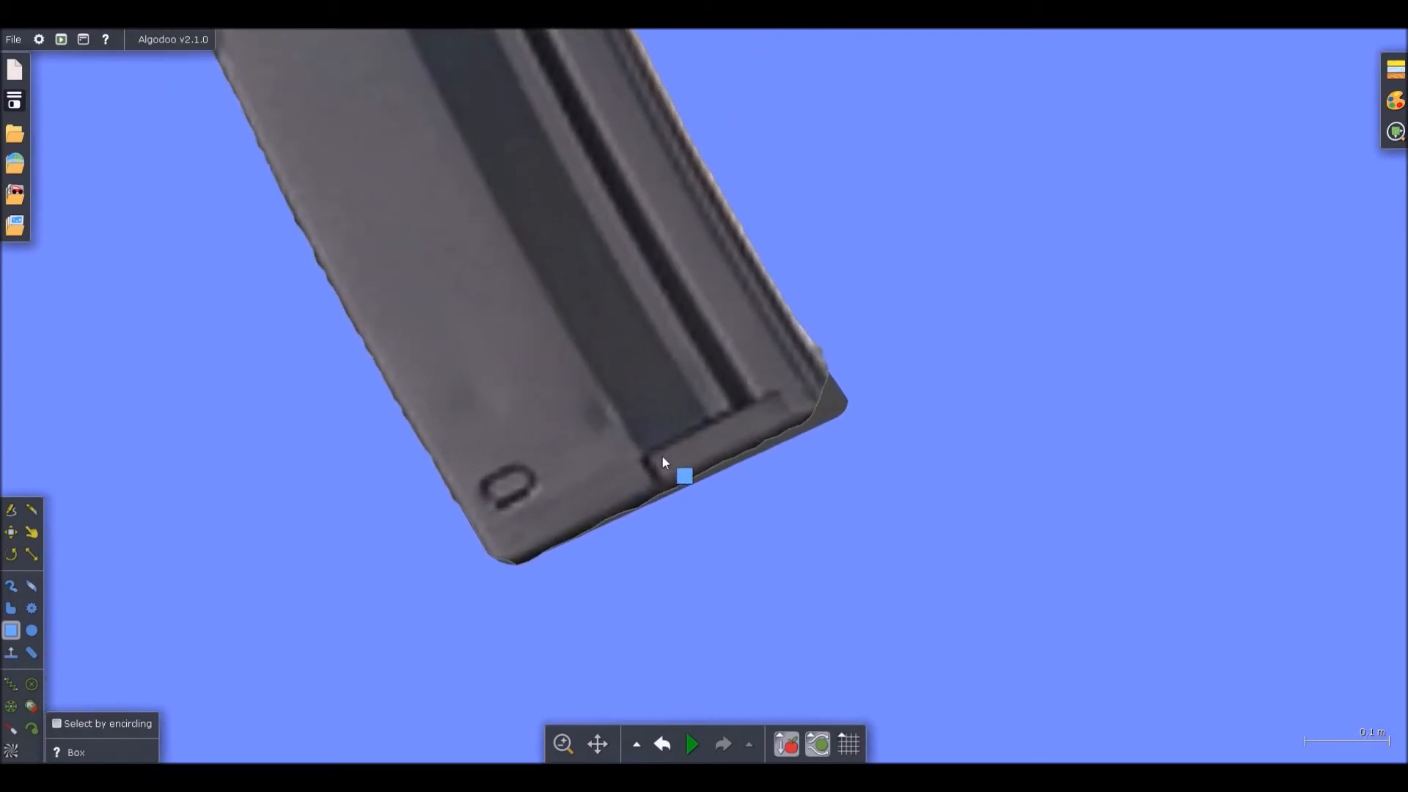
left_click_drag(649, 454, 816, 431)
left_click_drag(808, 442, 851, 377)
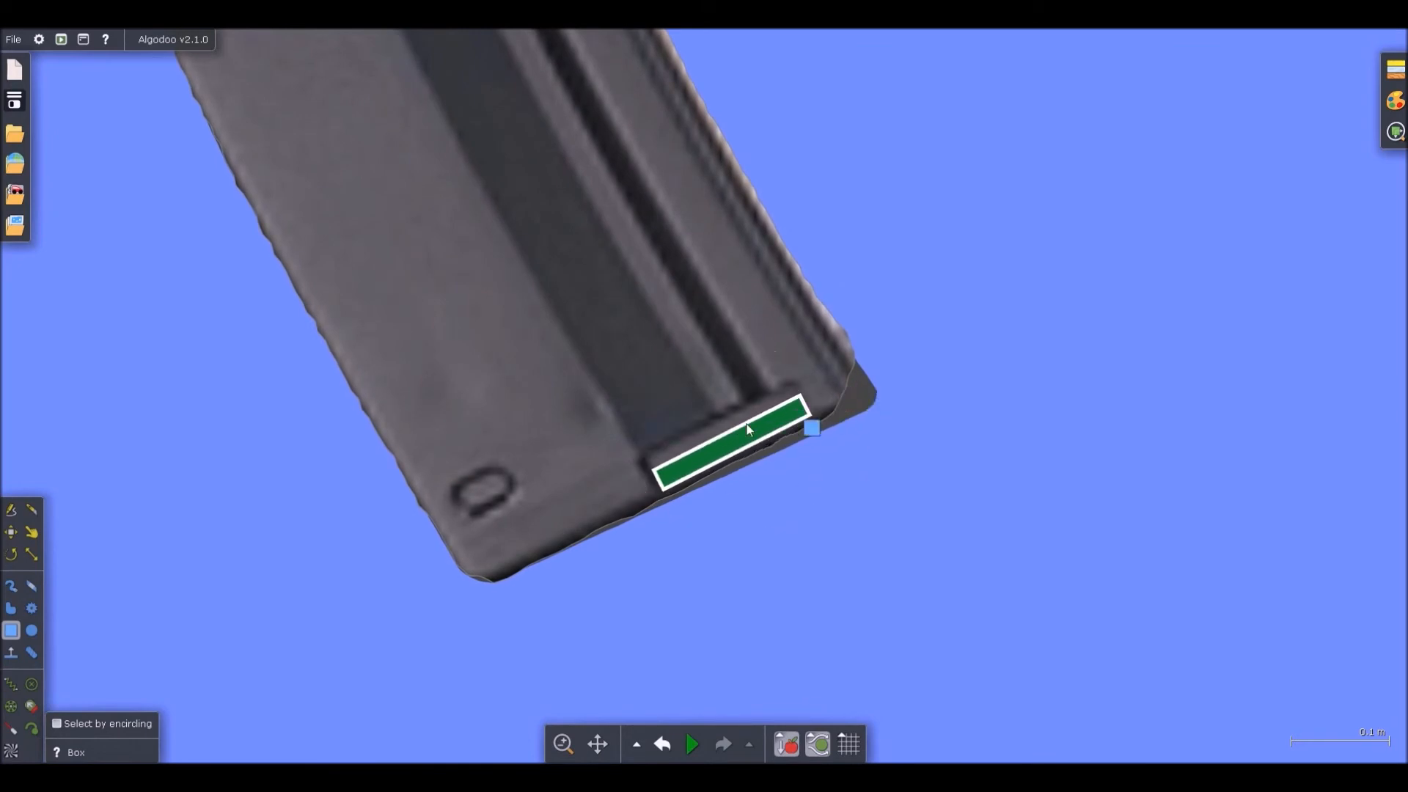
key("x")
left_click_drag(668, 453, 617, 469)
key("b")
left_click(641, 616)
Trace the small oval hole near the magazine's lower end with a single resized Brush stroke
key("c")
scroll(454, 494, "up", 5)
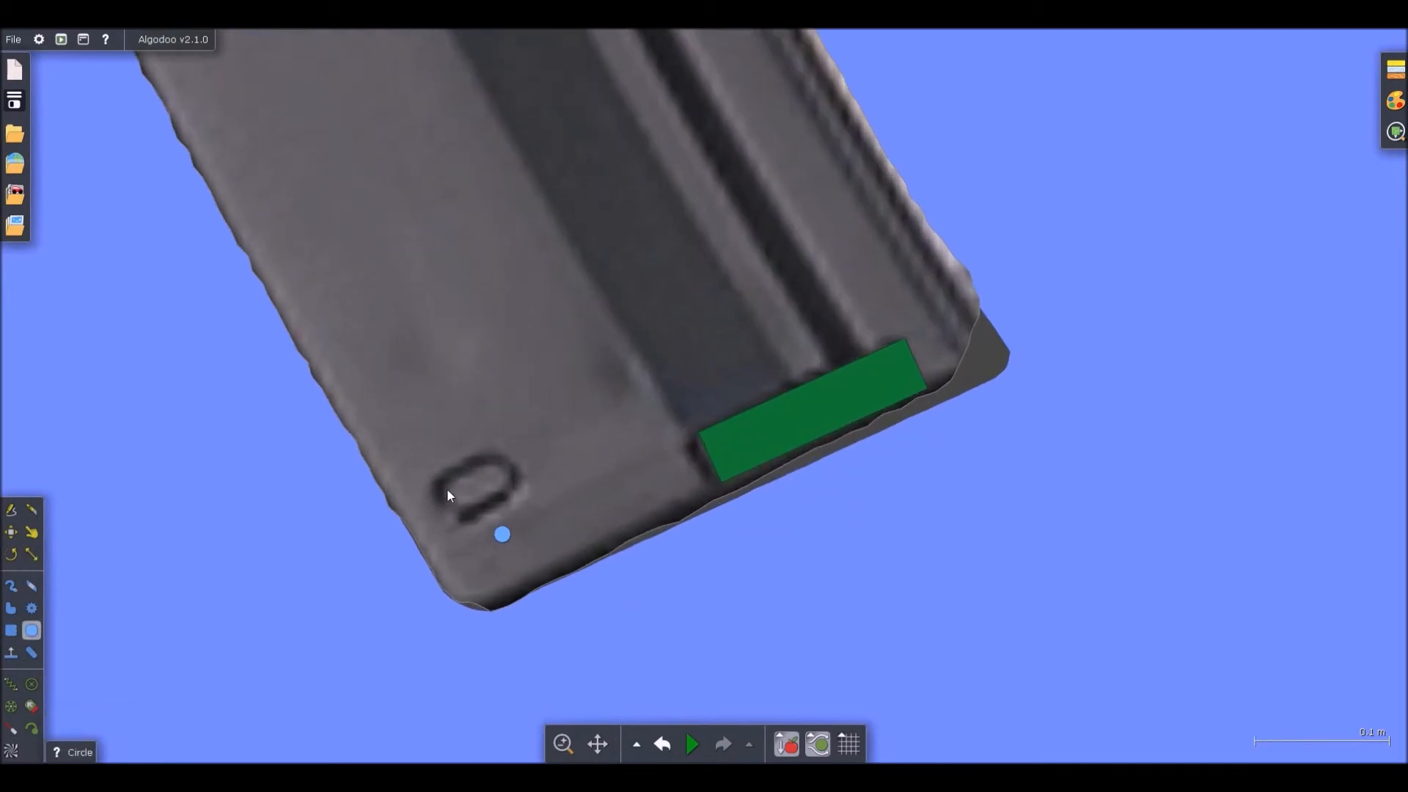
key("w")
left_click_drag(74, 664, 68, 665)
mouse_move(474, 491)
left_mouse_down()
mouse_move(540, 469)
mouse_move(525, 449)
left_mouse_up()
Colour the oval and the base box dark grey with saturation 0% and value 25%, without borders
scroll(525, 449, "down", 5)
key("b")
left_click(716, 411, "shift")
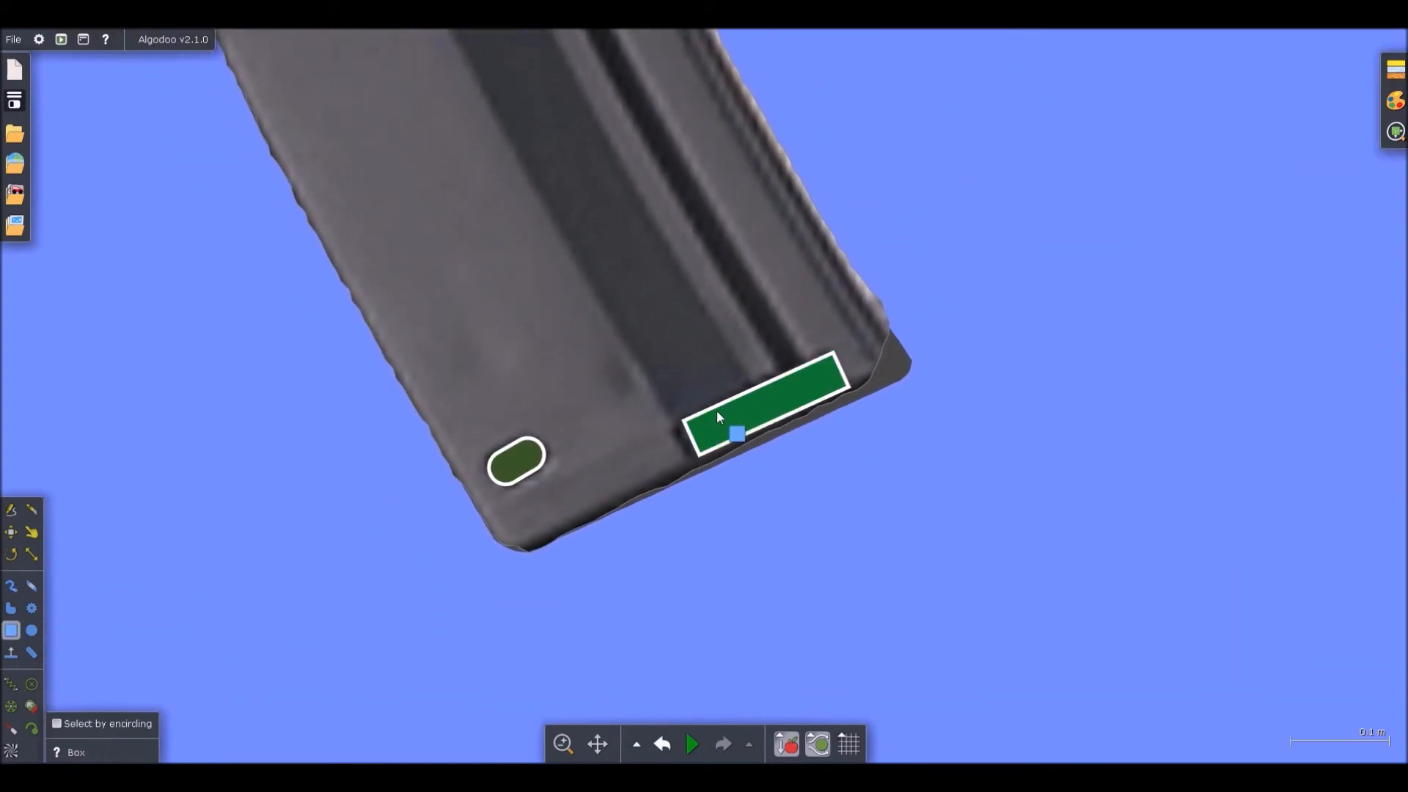
right_click(716, 411)
mouse_move(779, 567)
mouse_move(878, 450)
left_mouse_down()
mouse_move(846, 461)
mouse_move(886, 471)
left_mouse_up()
left_click(879, 572)
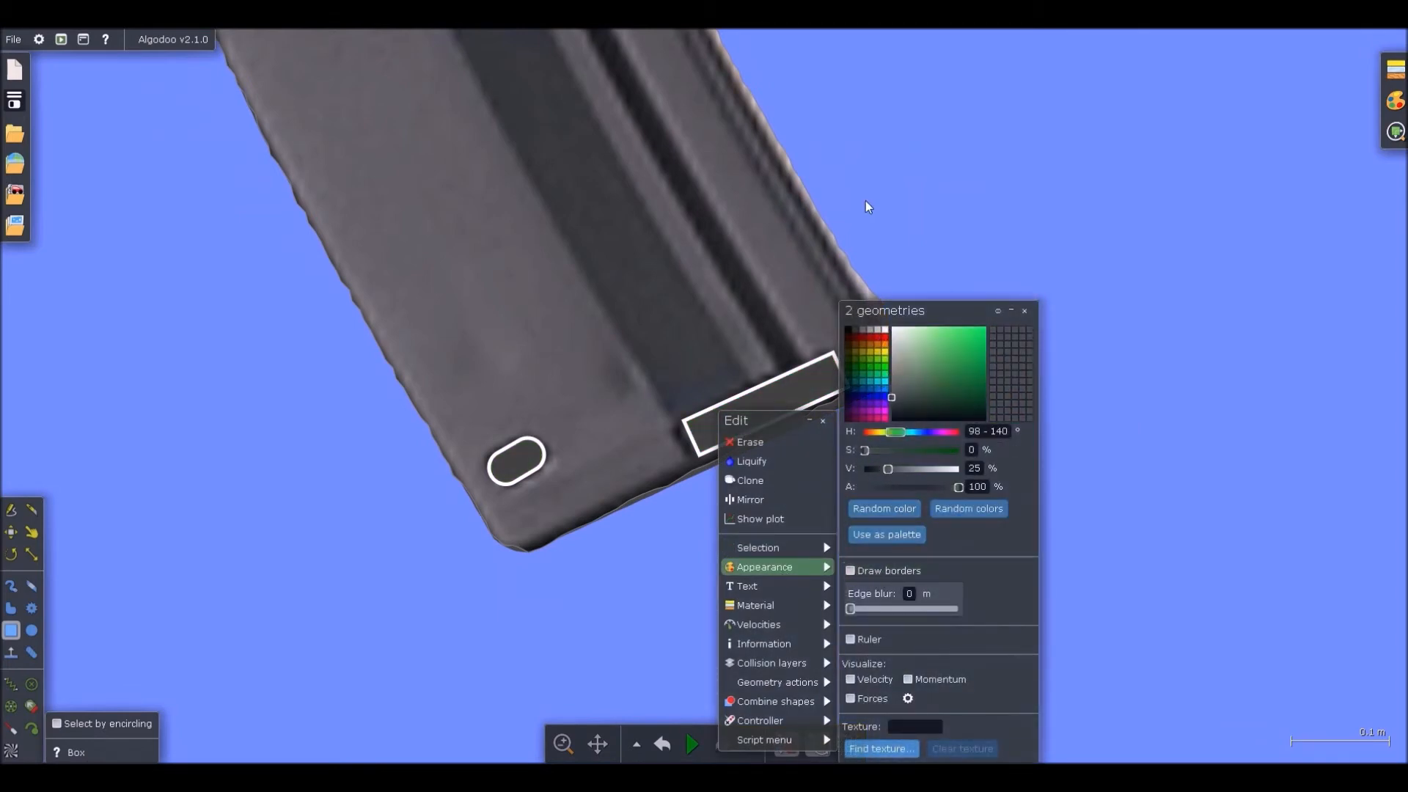
Send the magazine's reference image behind the drawn body and its details
scroll(868, 208, "down", 6)
left_click(868, 207)
left_click(717, 283)
key("ctrl+b")
left_click(850, 412)
scroll(829, 297, "up", 2)
Darken the oval and the base box so they stand out from the magazine body
left_click(812, 303)
left_click(708, 325, "shift")
right_click(710, 322)
scroll(772, 387, "up", 4)
mouse_move(784, 486)
left_click_drag(869, 468, 877, 469)
left_click(934, 275)
Move the magazine body with its details off the reference image and delete that image
scroll(682, 367, "down", 5)
scroll(694, 423, "down", 3)
scroll(697, 411, "up", 5)
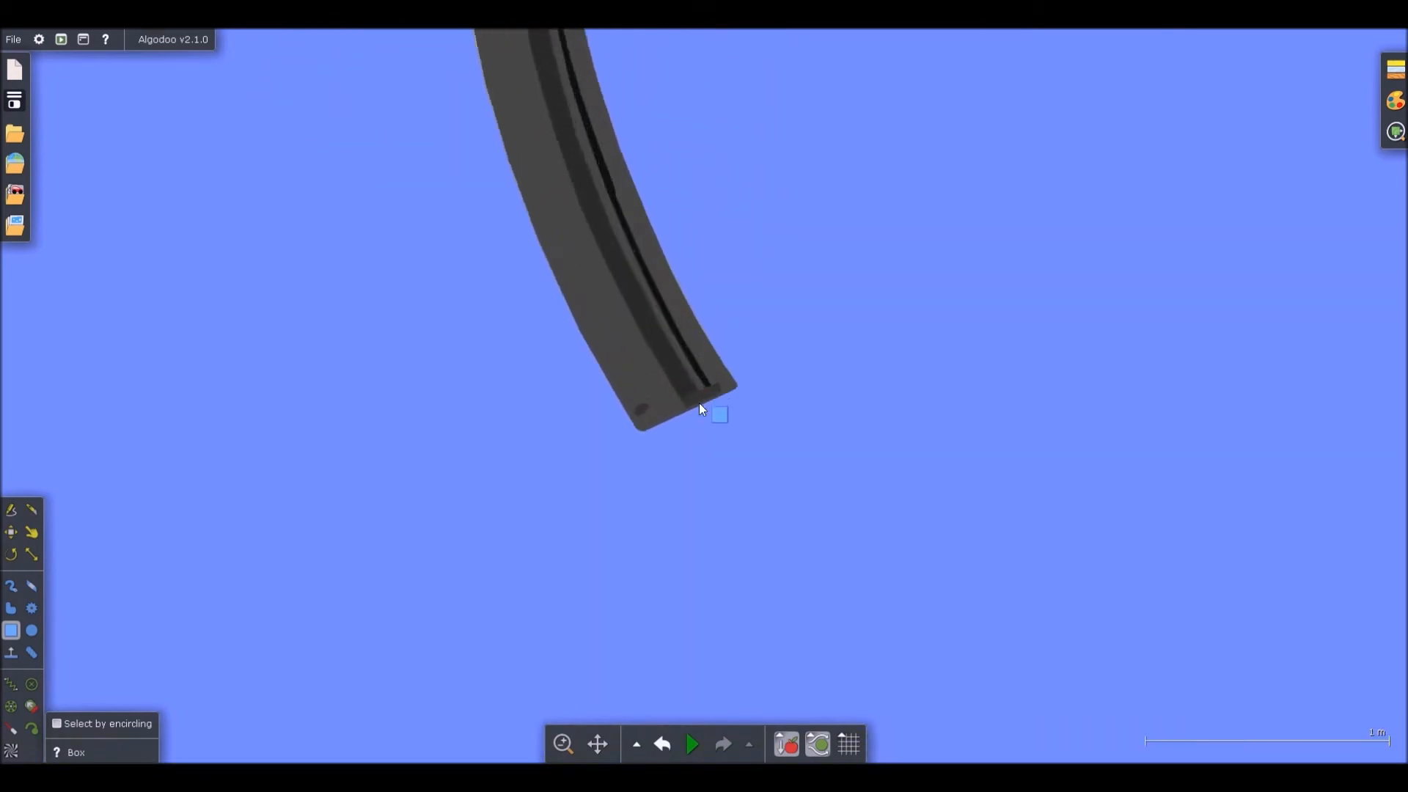
scroll(703, 404, "down", 2)
scroll(682, 396, "down", 3)
left_click(647, 345)
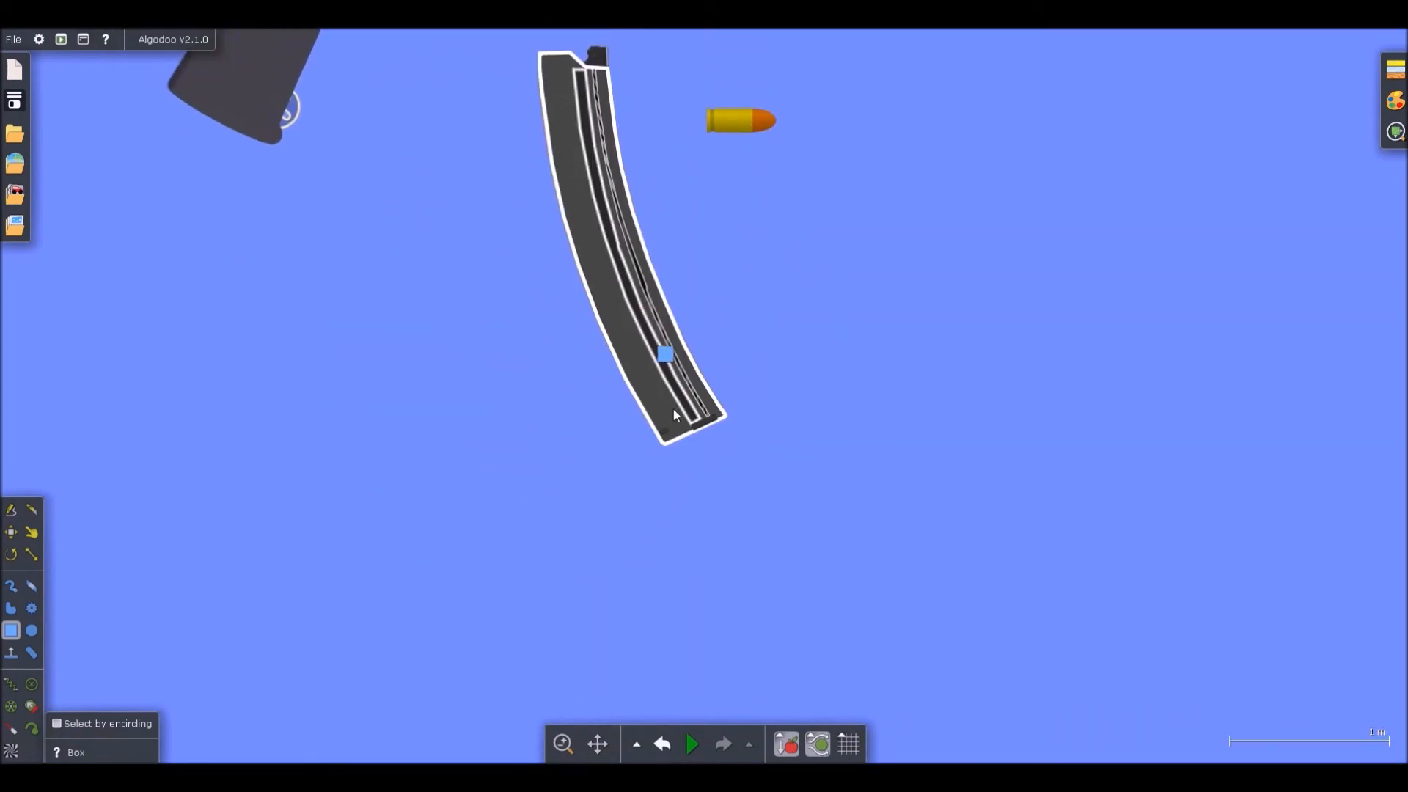
scroll(660, 367, "up", 3)
scroll(711, 484, "down", 5)
left_click(713, 487)
scroll(667, 356, "up", 4)
left_click_drag(651, 323, 710, 156)
left_click(633, 299)
key("Delete")
scroll(553, 297, "down", 2)
key("ctrl+z")
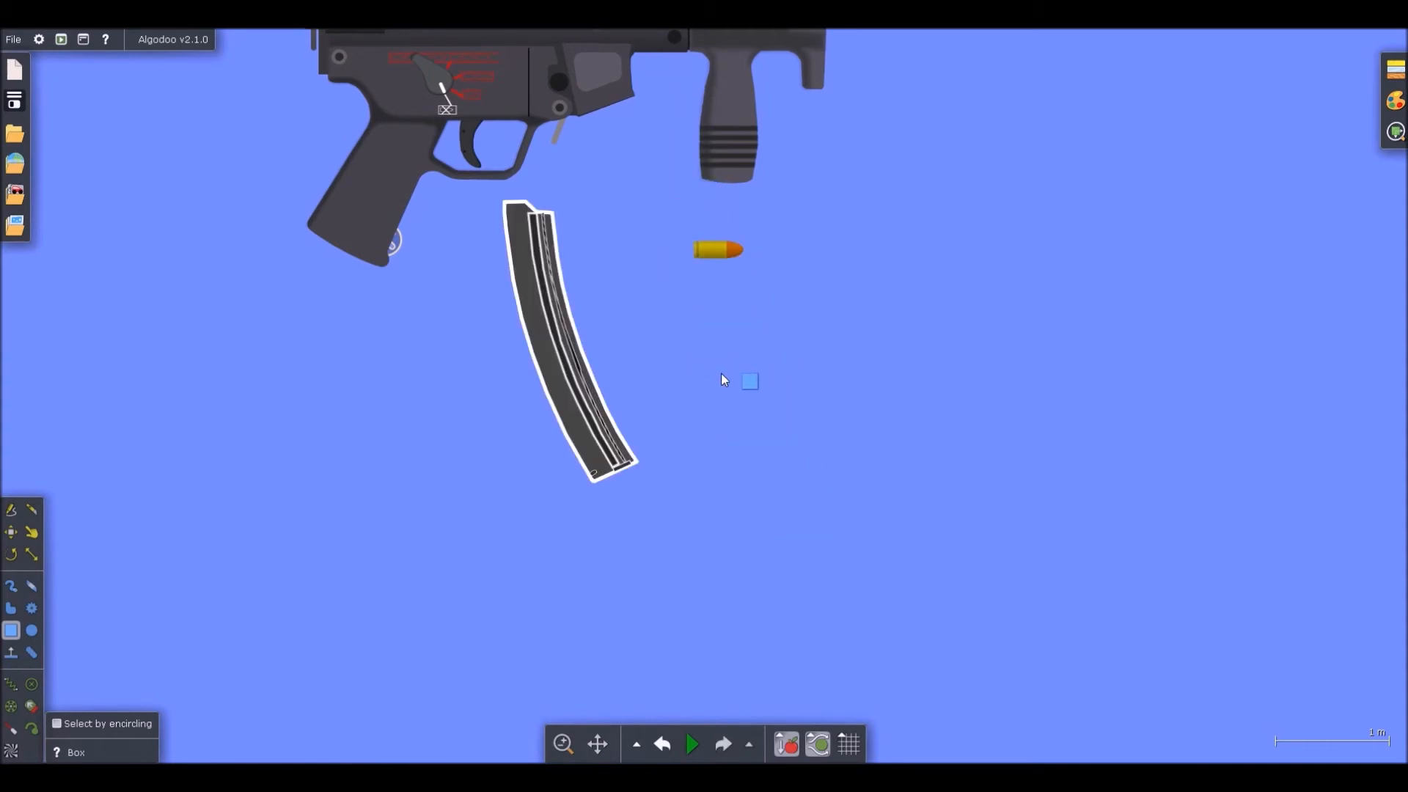
Turn off collision layer A for the magazine body and its surface details
scroll(676, 320, "up", 3)
scroll(472, 220, "up", 3)
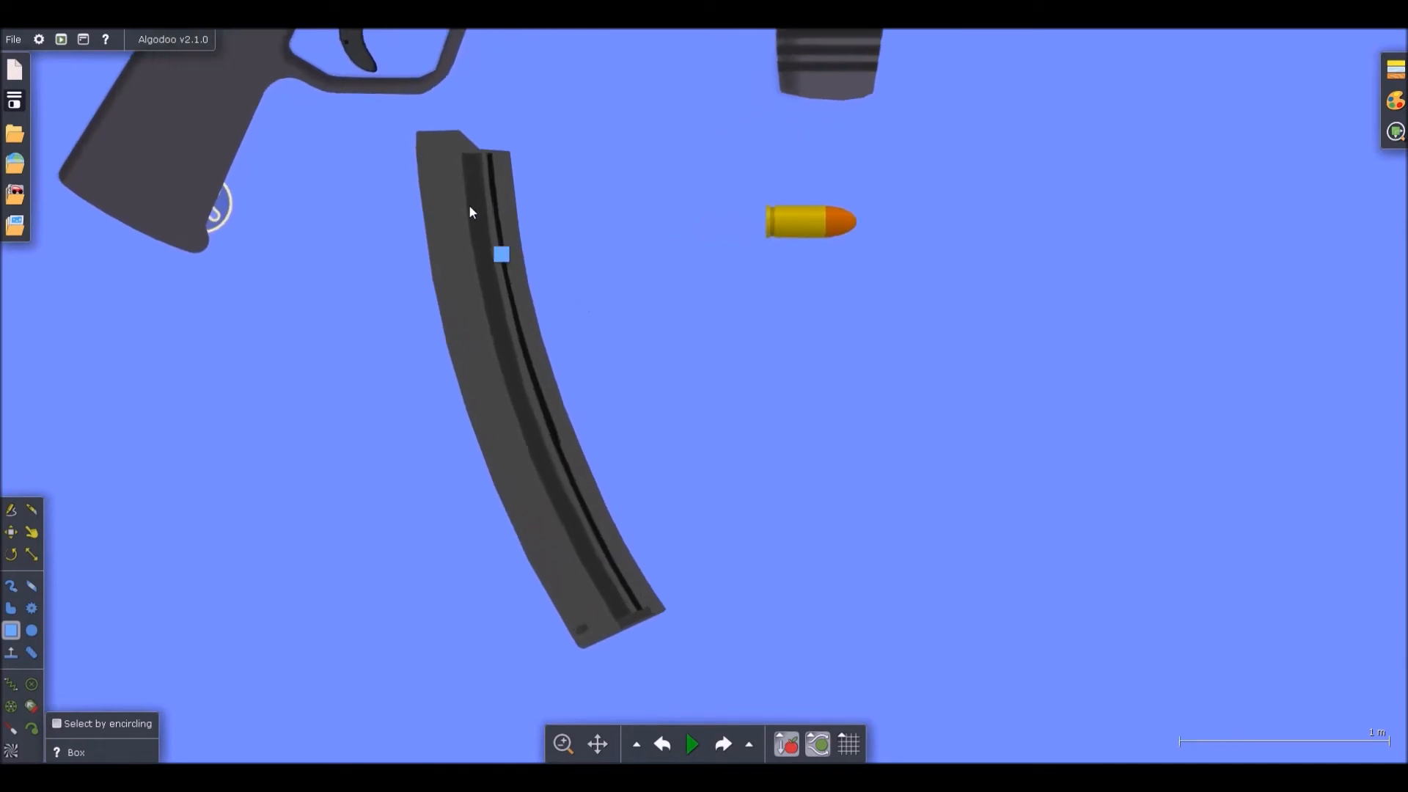
scroll(496, 318, "up", 3)
key("f")
right_click(484, 333)
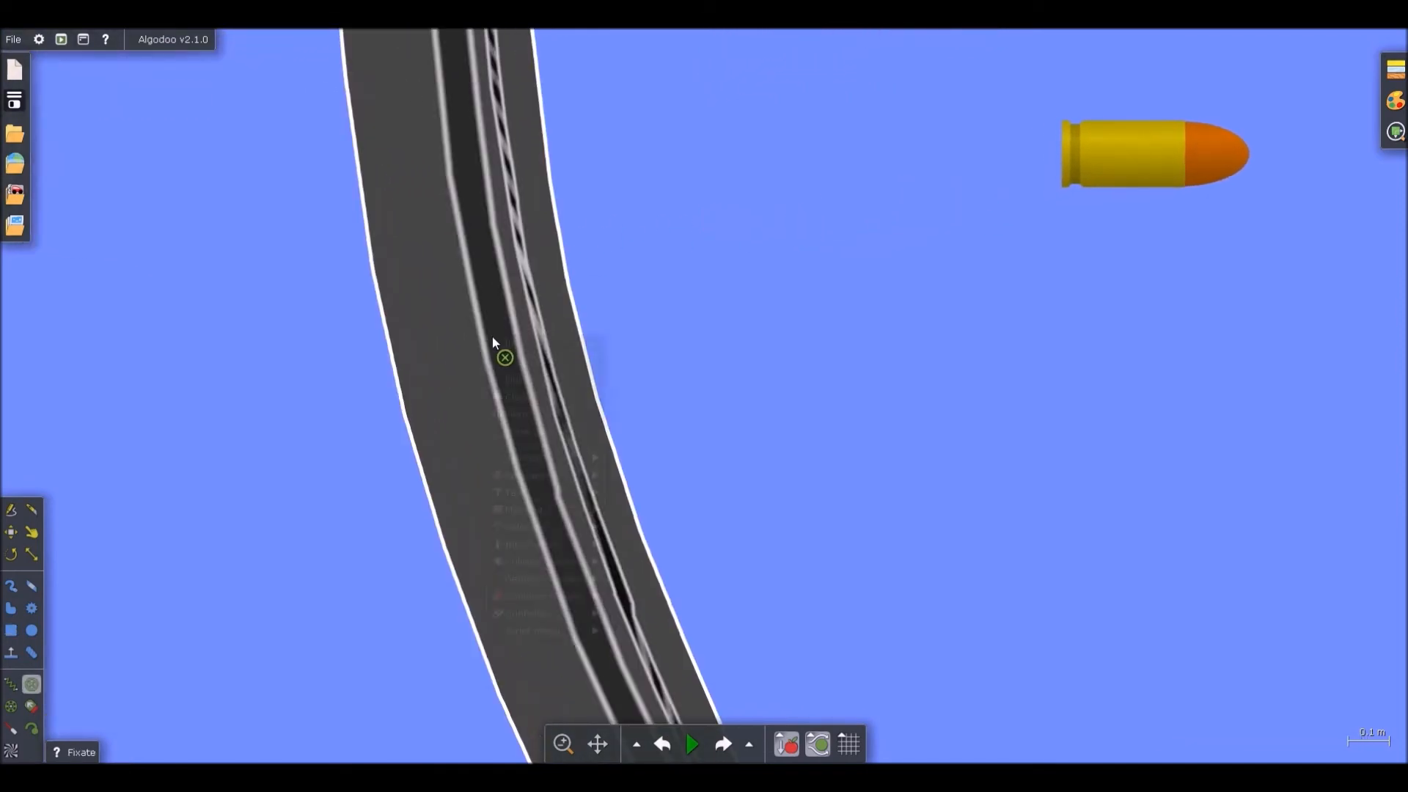
left_click(684, 512)
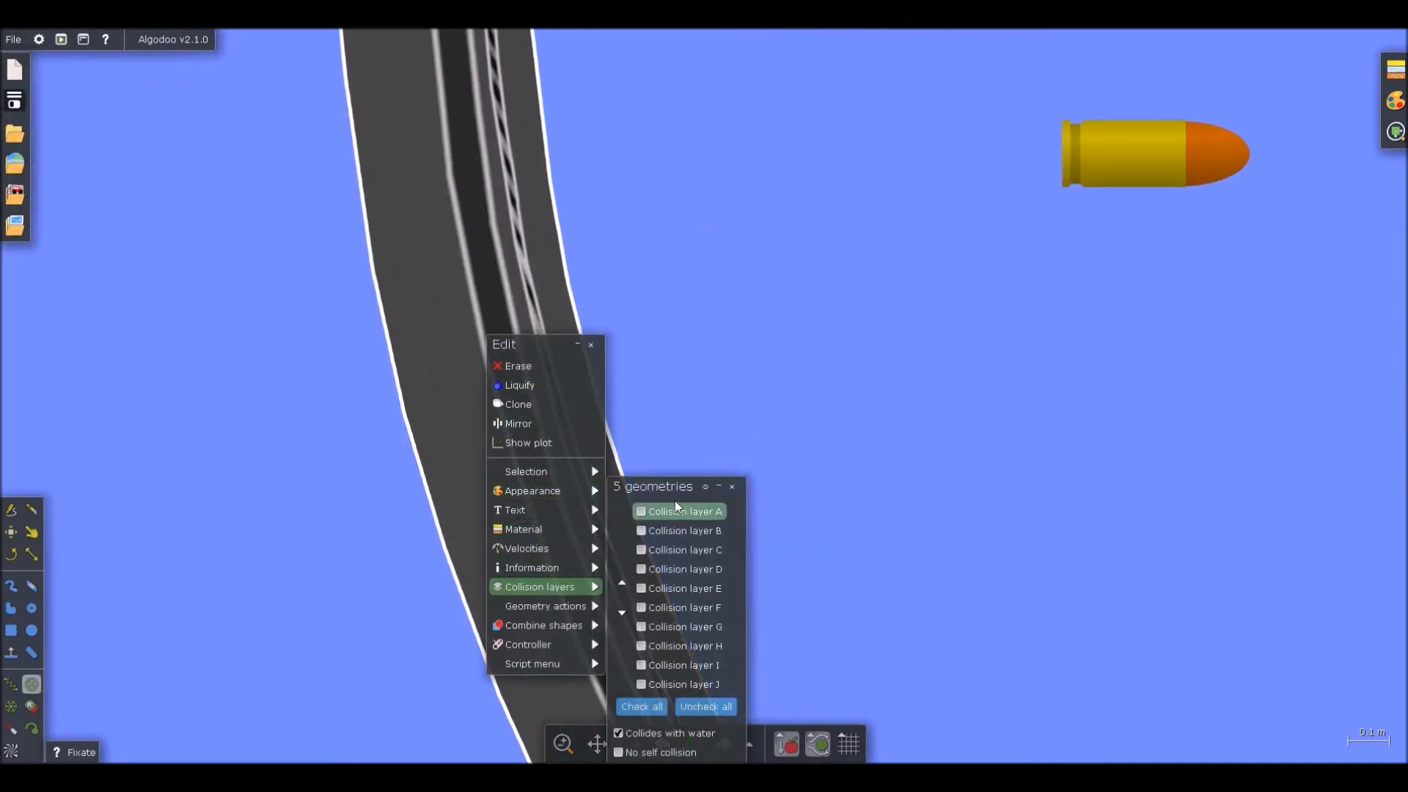
scroll(675, 500, "down", 3)
scroll(750, 363, "down", 4)
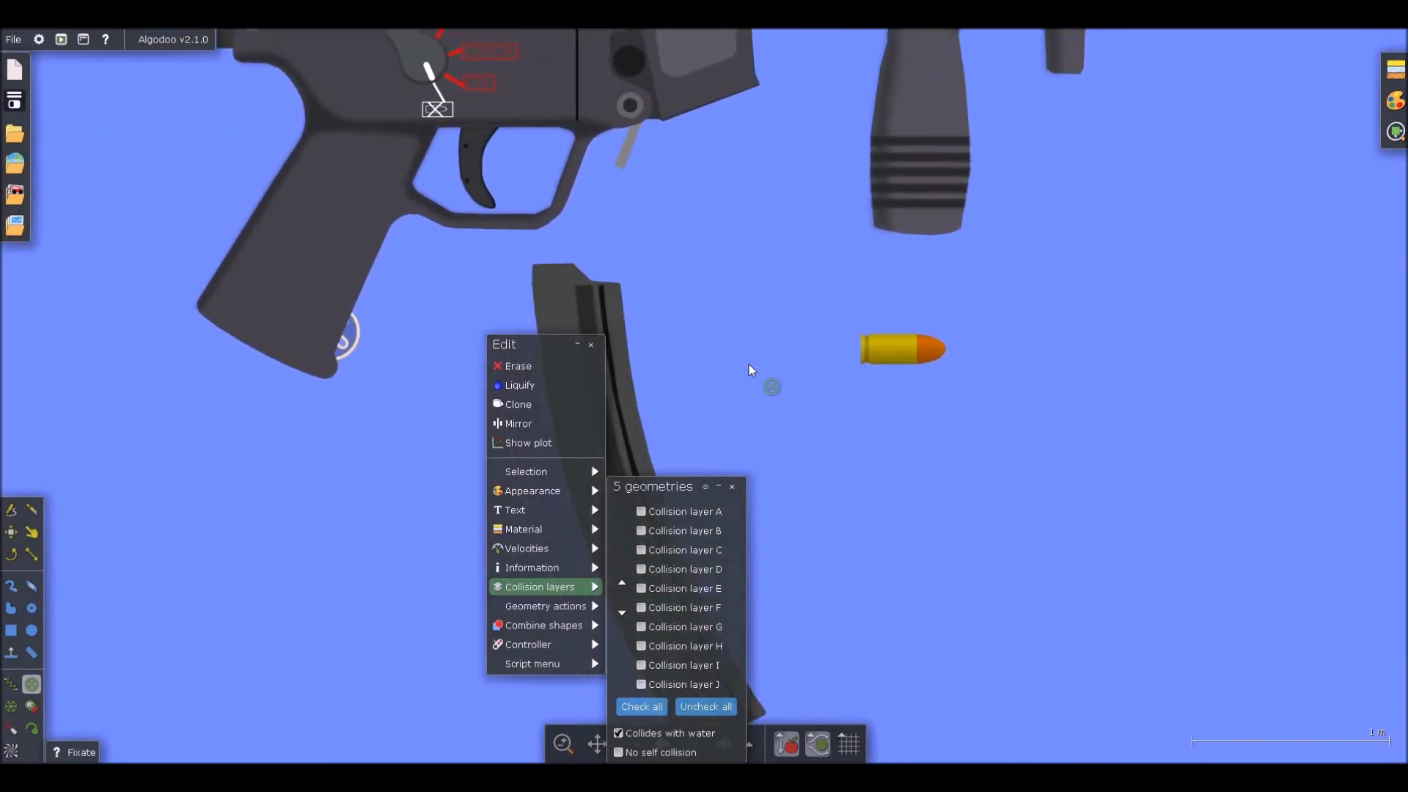
Examine the collision layers used by the whole gun and those of the magazine pieces
key("b")
left_click(146, 729)
scroll(276, 327, "down", 3)
left_click_drag(273, 325, 645, 708)
right_click(440, 484)
mouse_move(533, 697)
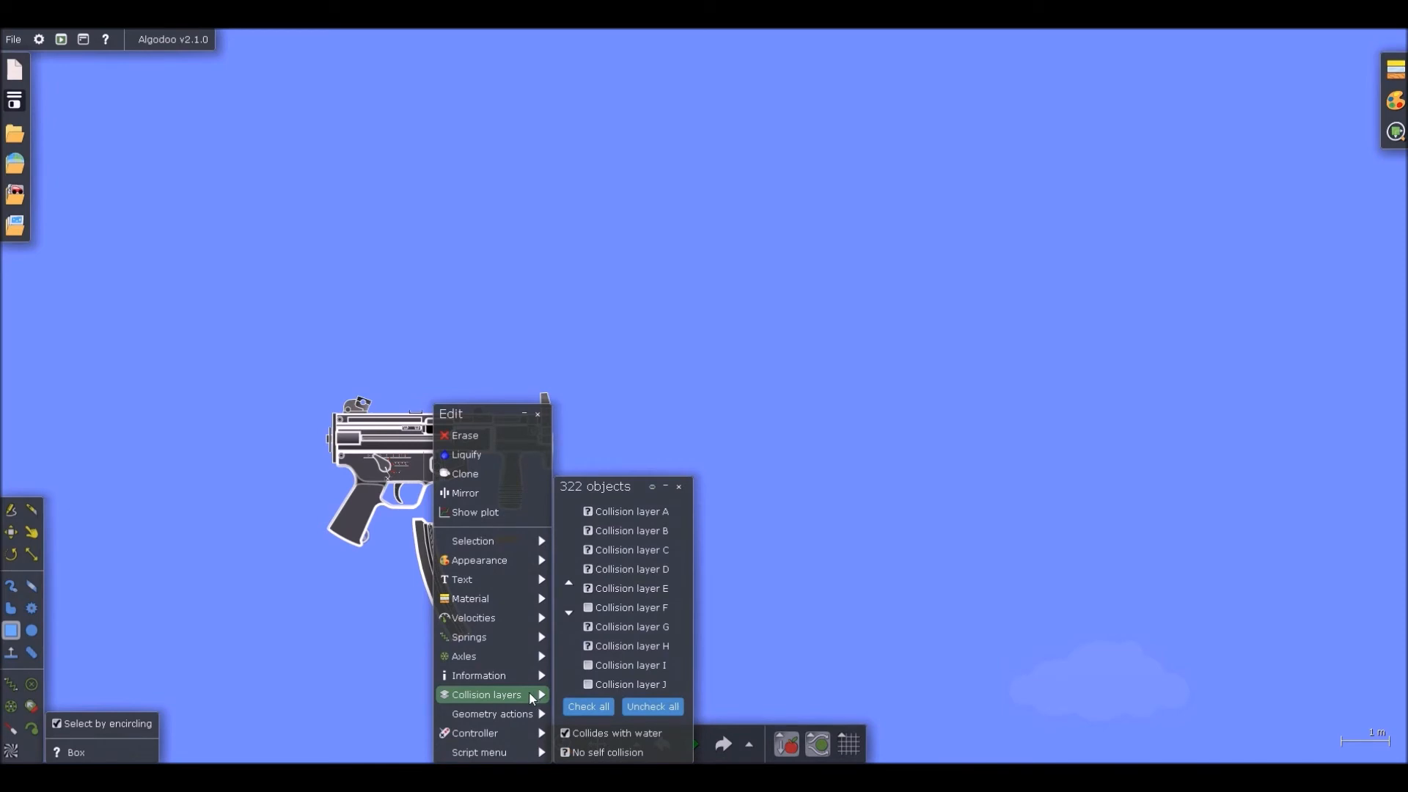
left_click(440, 573)
scroll(440, 573, "up", 5)
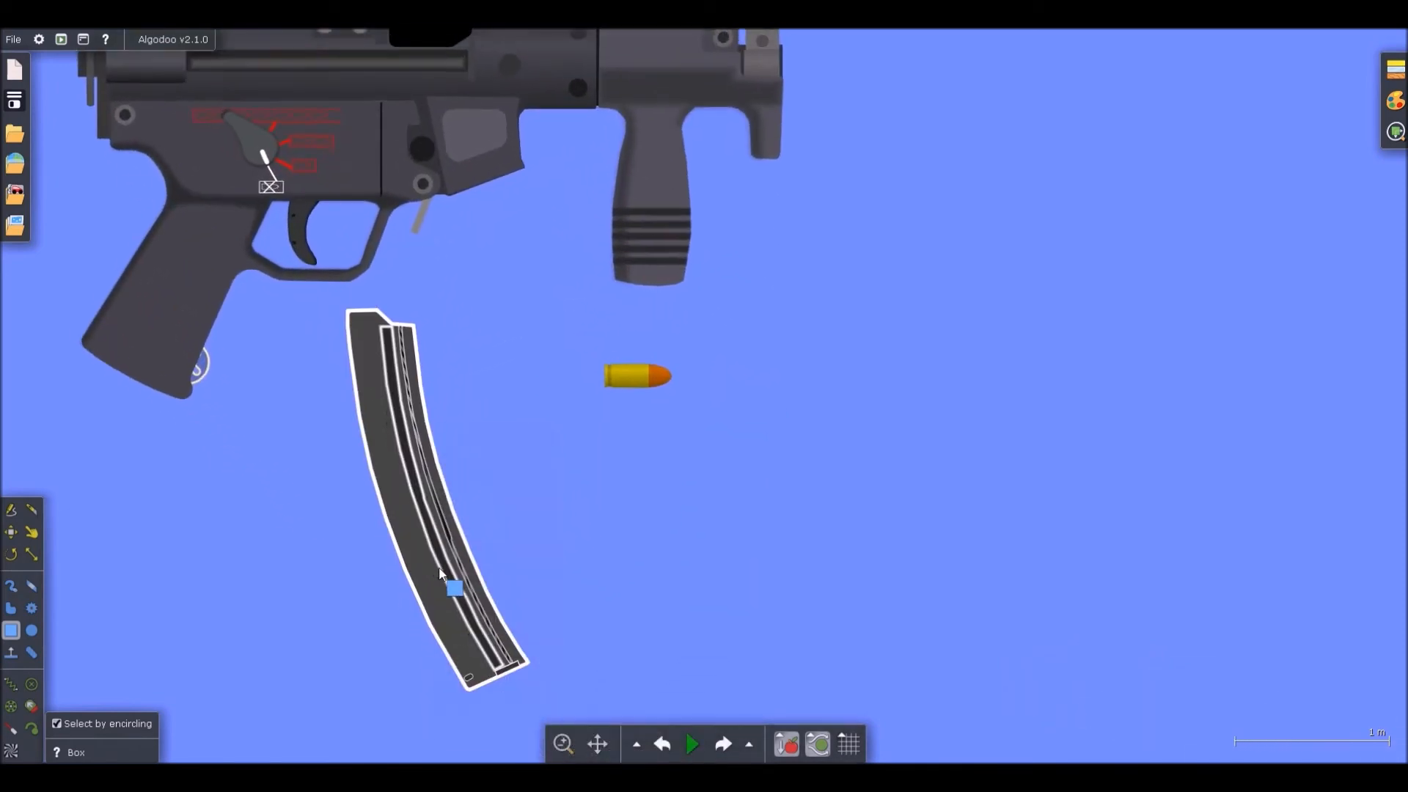
right_click(440, 573)
mouse_move(509, 680)
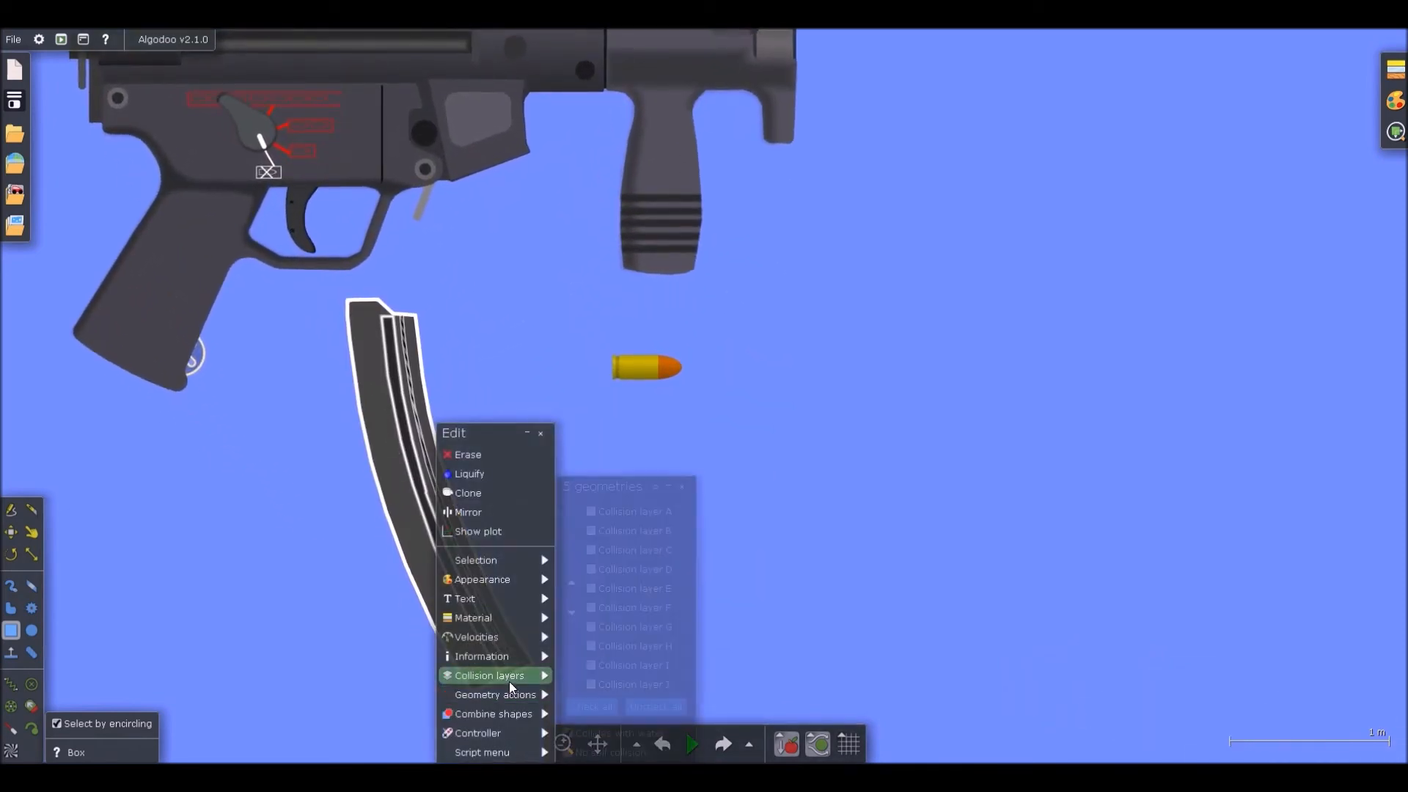
left_click(759, 494)
Fixate the wide band, narrow strip, oval and base box onto the magazine body
scroll(364, 425, "up", 4)
scroll(880, 275, "down", 3)
scroll(729, 333, "up", 2)
key("f")
left_click(631, 302)
scroll(638, 304, "up", 8)
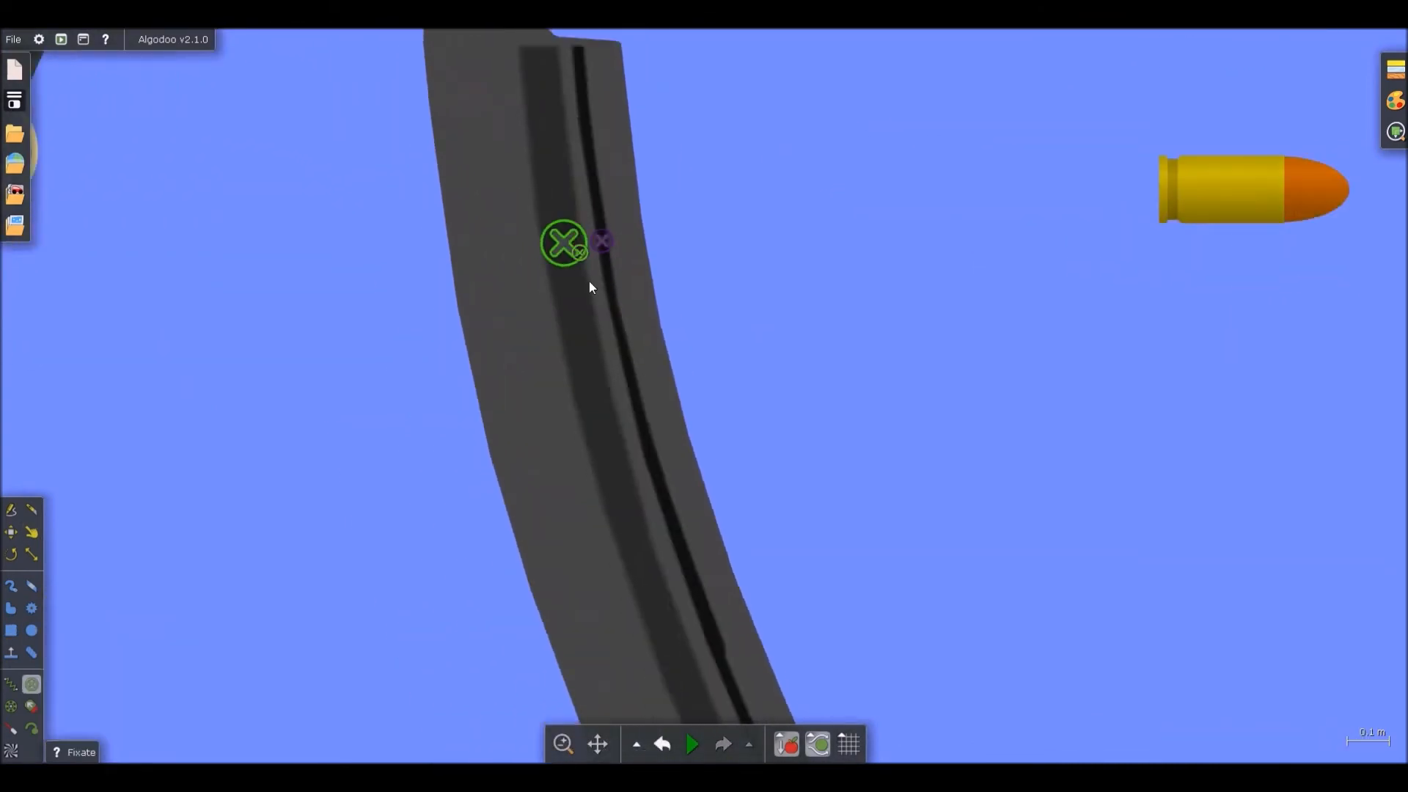
scroll(646, 381, "down", 5)
scroll(613, 449, "up", 7)
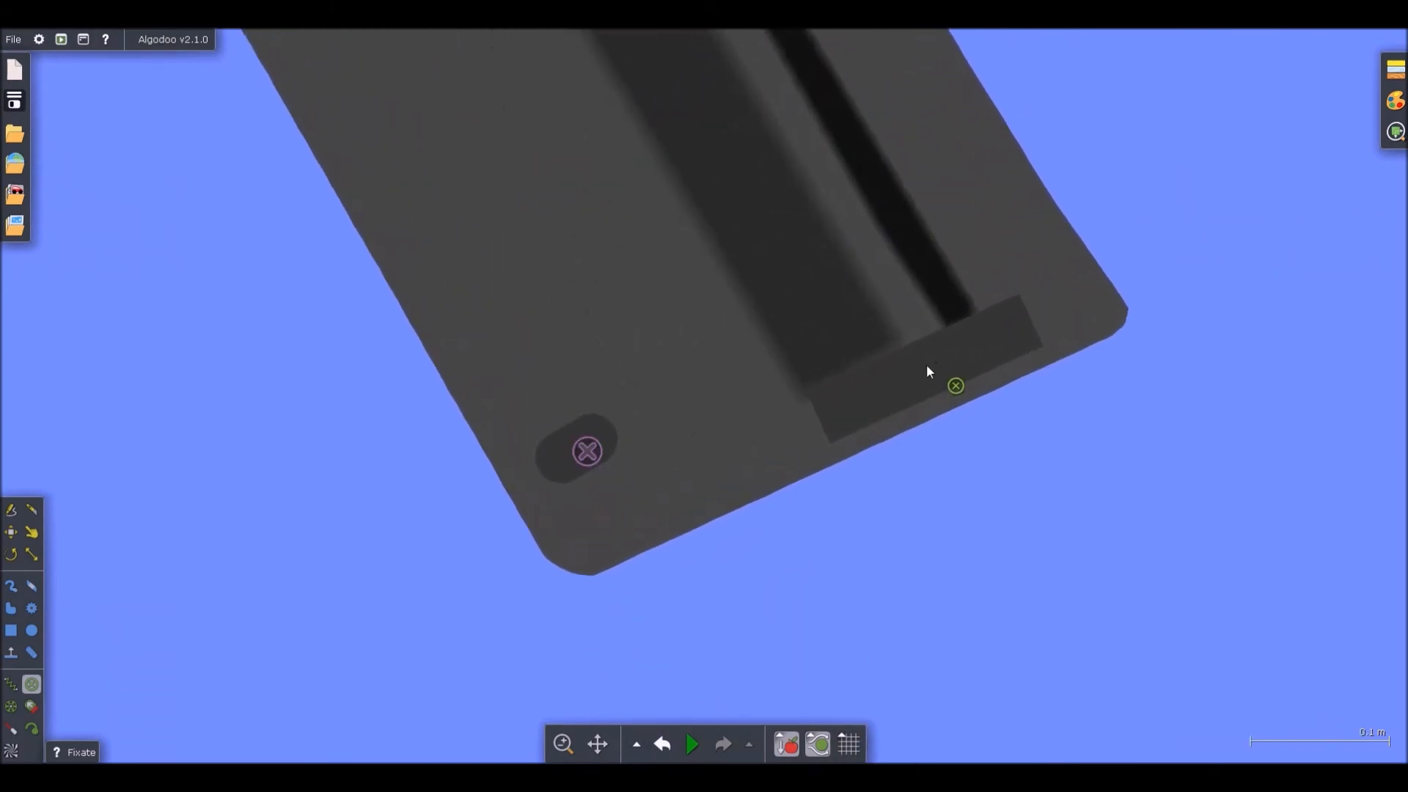
Test the fixated magazine by pulling it downward during a run, then undo the movement
scroll(926, 363, "down", 6)
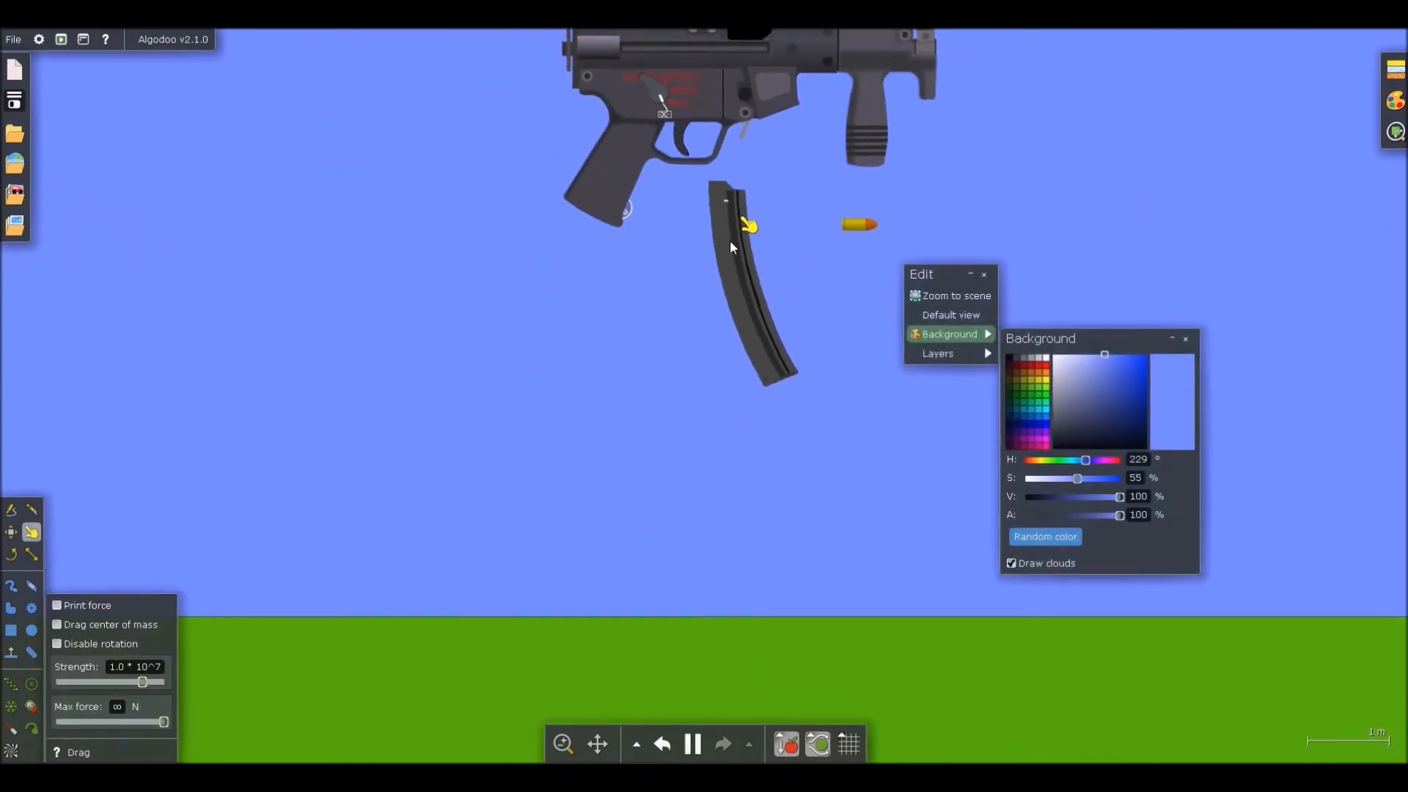
left_click_drag(730, 247, 730, 481)
key("ctrl+z")
Set the density of the magazine's pieces to 100 kg/m² and lower their restitution
right_click(742, 294)
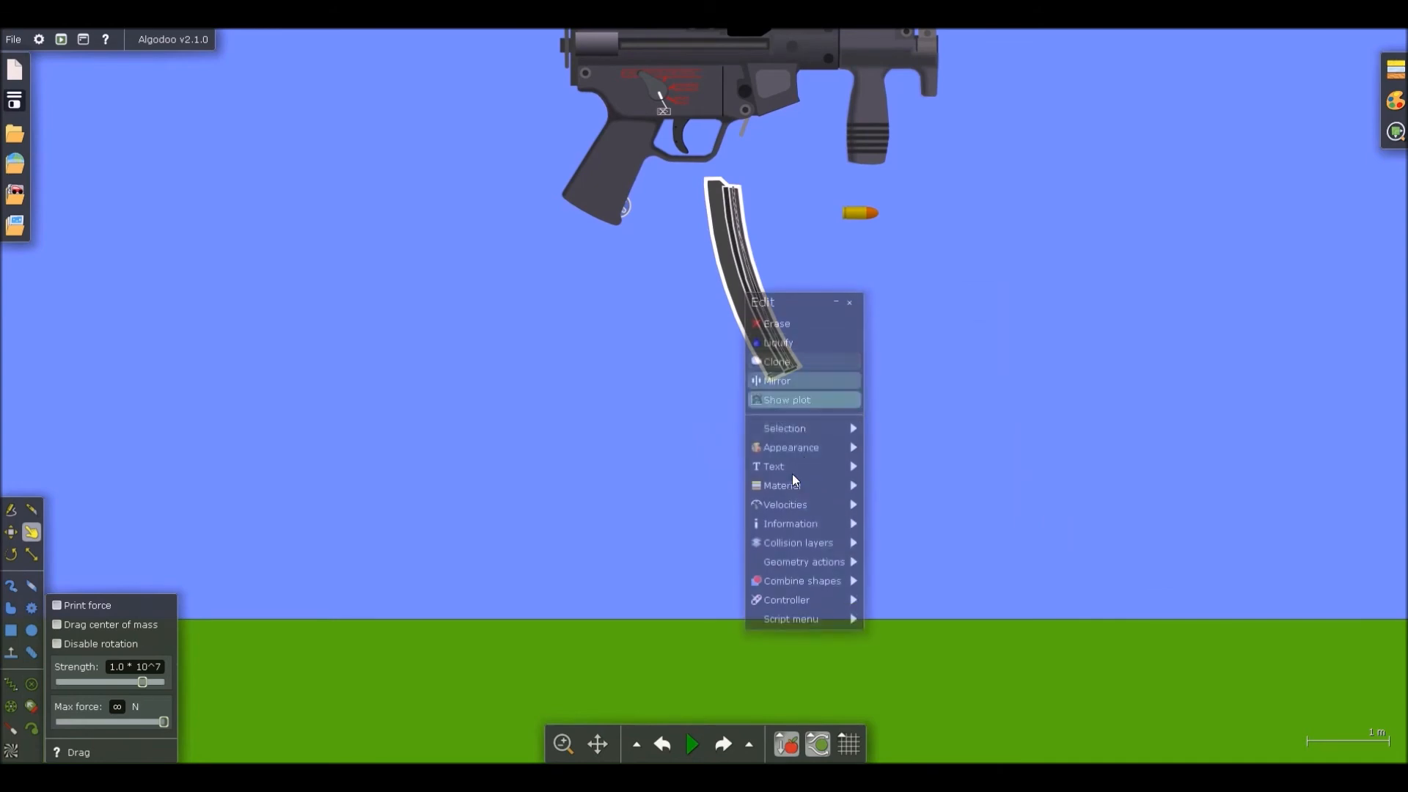
mouse_move(801, 485)
left_click_drag(1004, 611, 1105, 615)
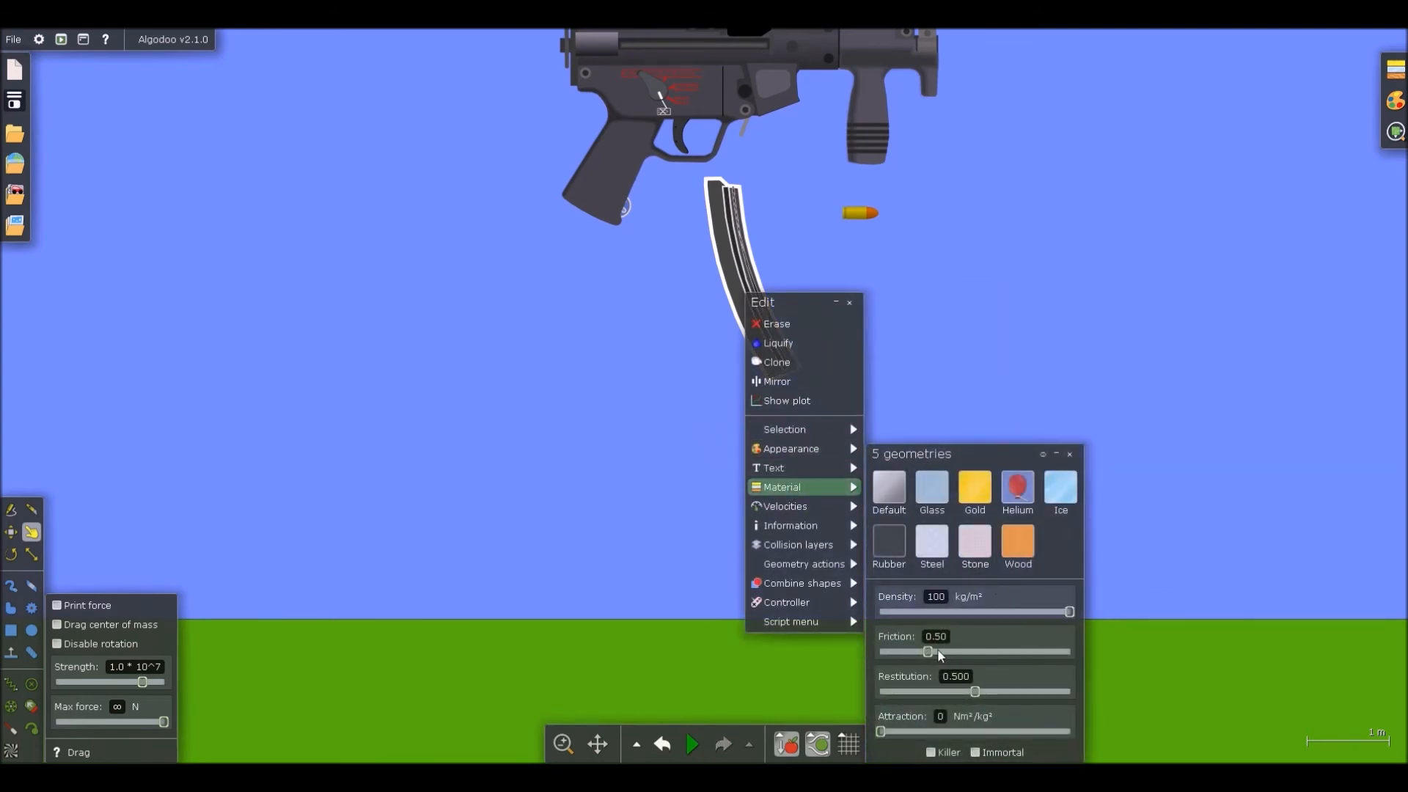
left_click_drag(892, 690, 855, 699)
left_click(945, 349)
Select the loose cartridge by encircling it and place it at the top of the magazine
scroll(792, 244, "up", 4)
scroll(708, 226, "down", 3)
scroll(706, 230, "down", 3)
scroll(755, 294, "up", 6)
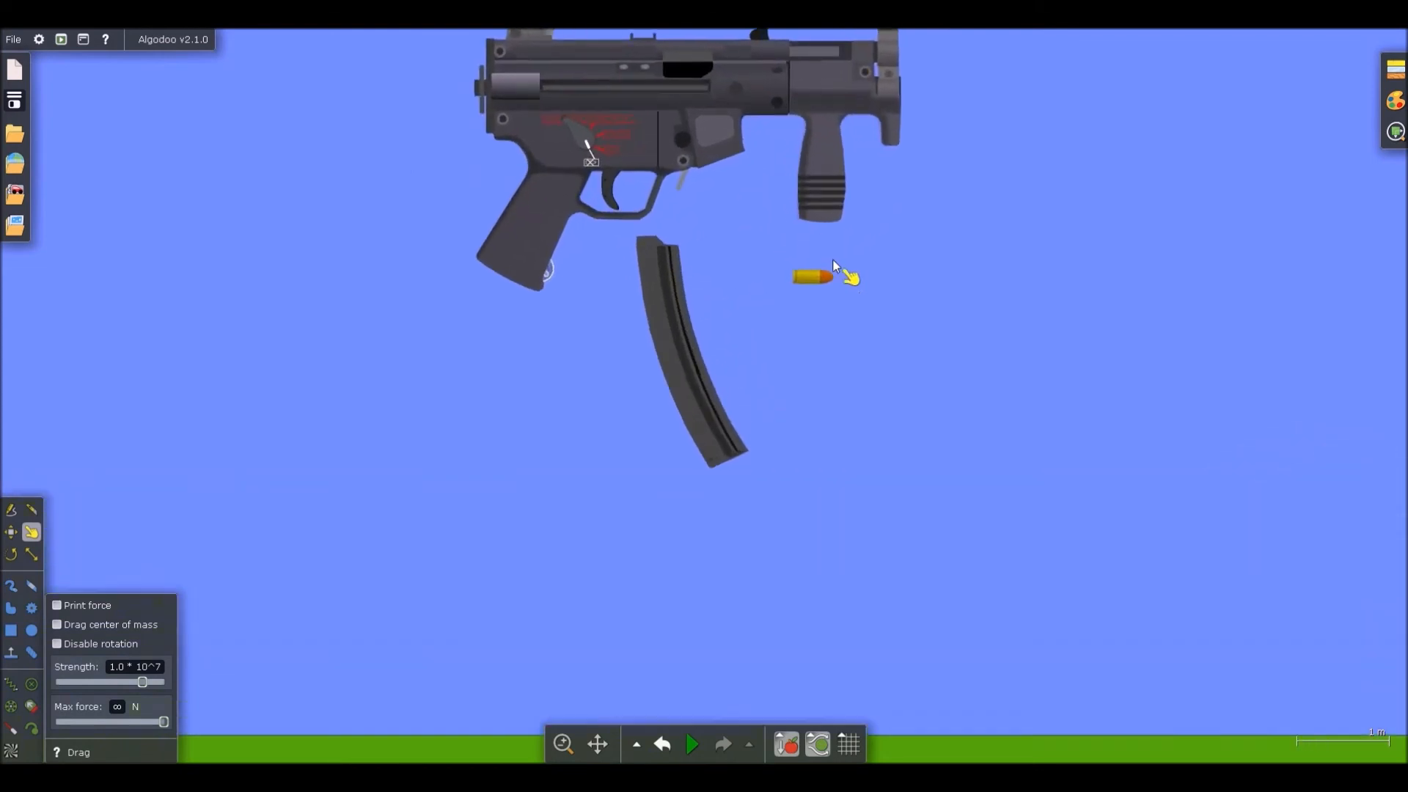
key("b")
scroll(688, 297, "down", 3)
scroll(644, 279, "up", 5)
scroll(497, 237, "up", 5)
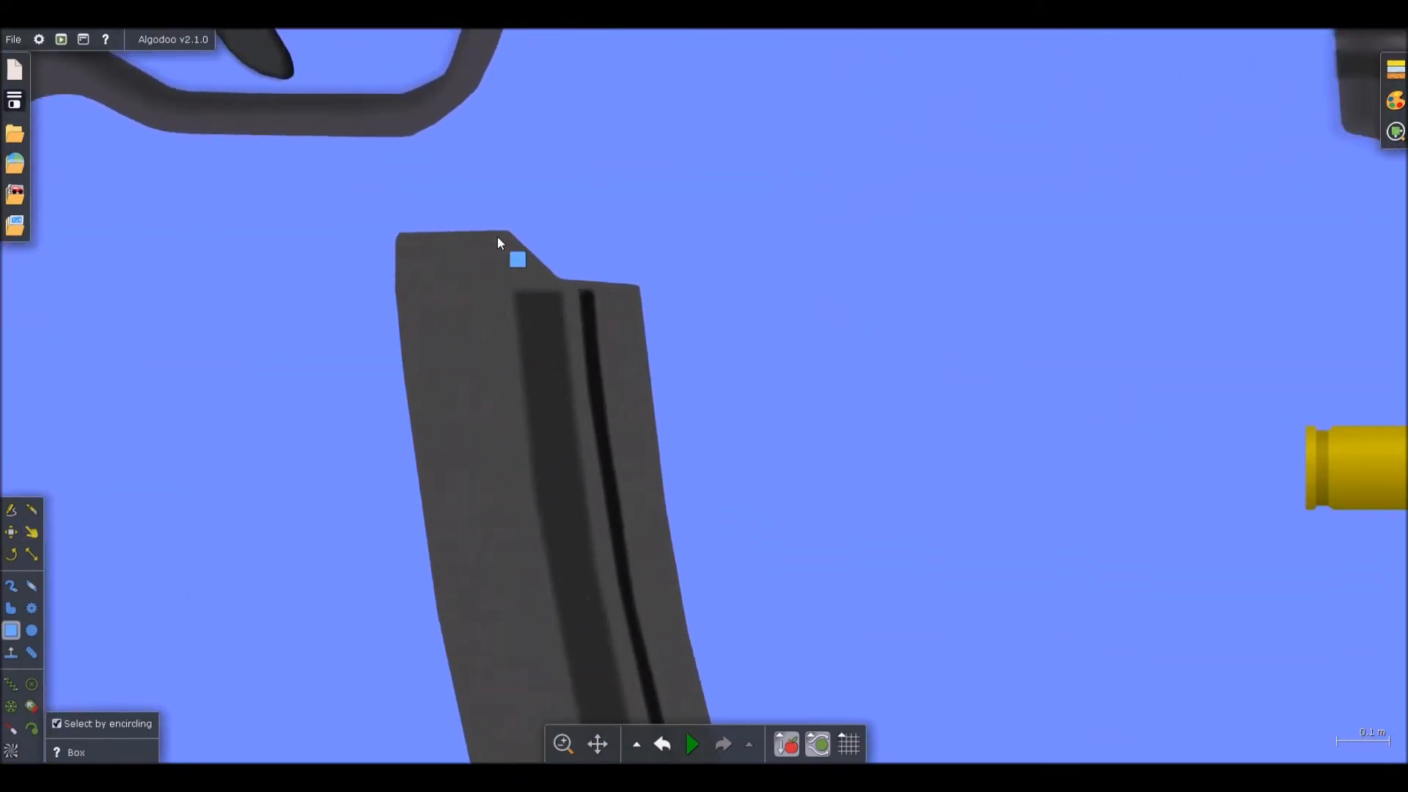
scroll(497, 236, "down", 4)
left_click_drag(1093, 300, 852, 407)
scroll(897, 365, "down", 1)
left_click_drag(968, 356, 592, 276)
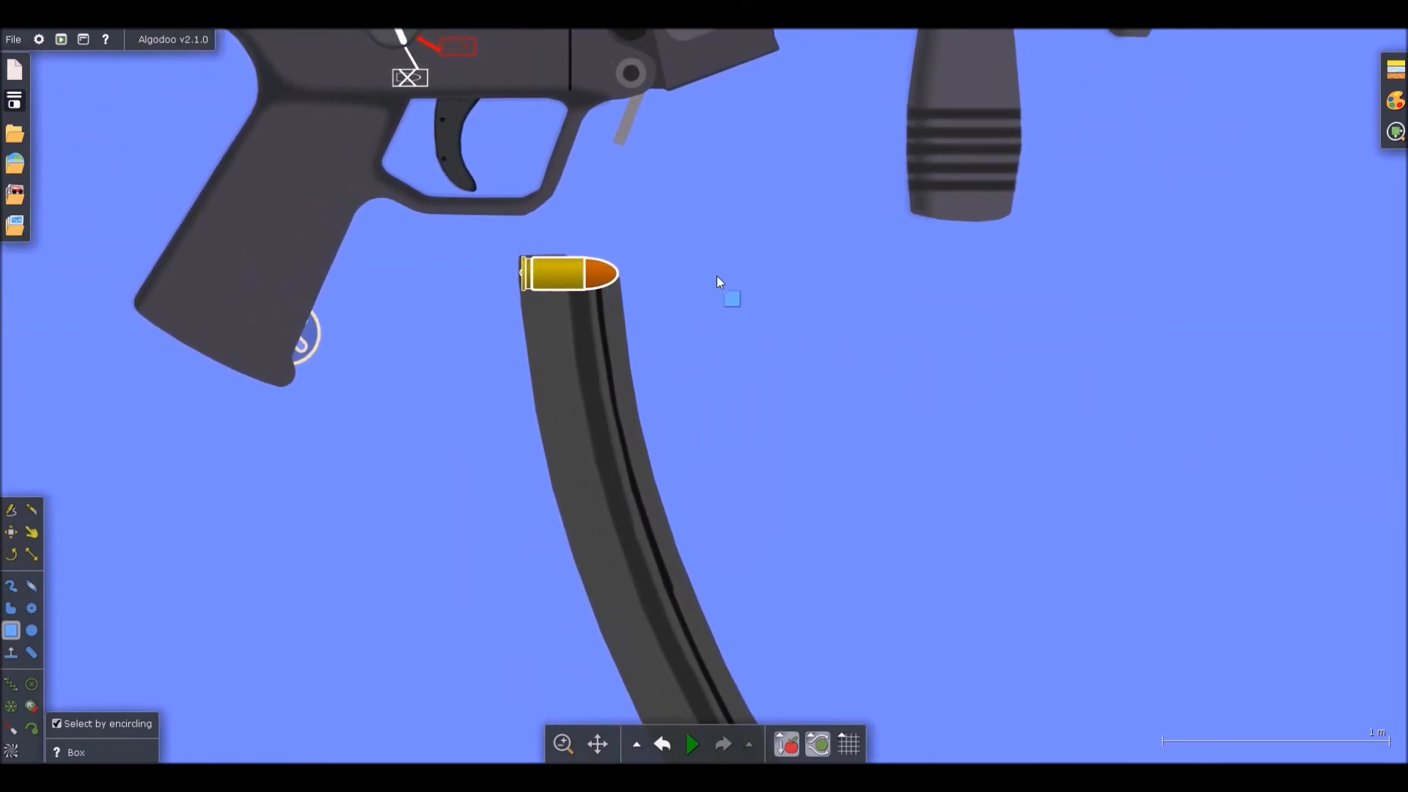
Draw the upper part of the magazine's rear wall with straight Brush strokes 0.037 m wide behind the cartridge
scroll(521, 271, "up", 4)
key("b")
scroll(521, 229, "up", 2)
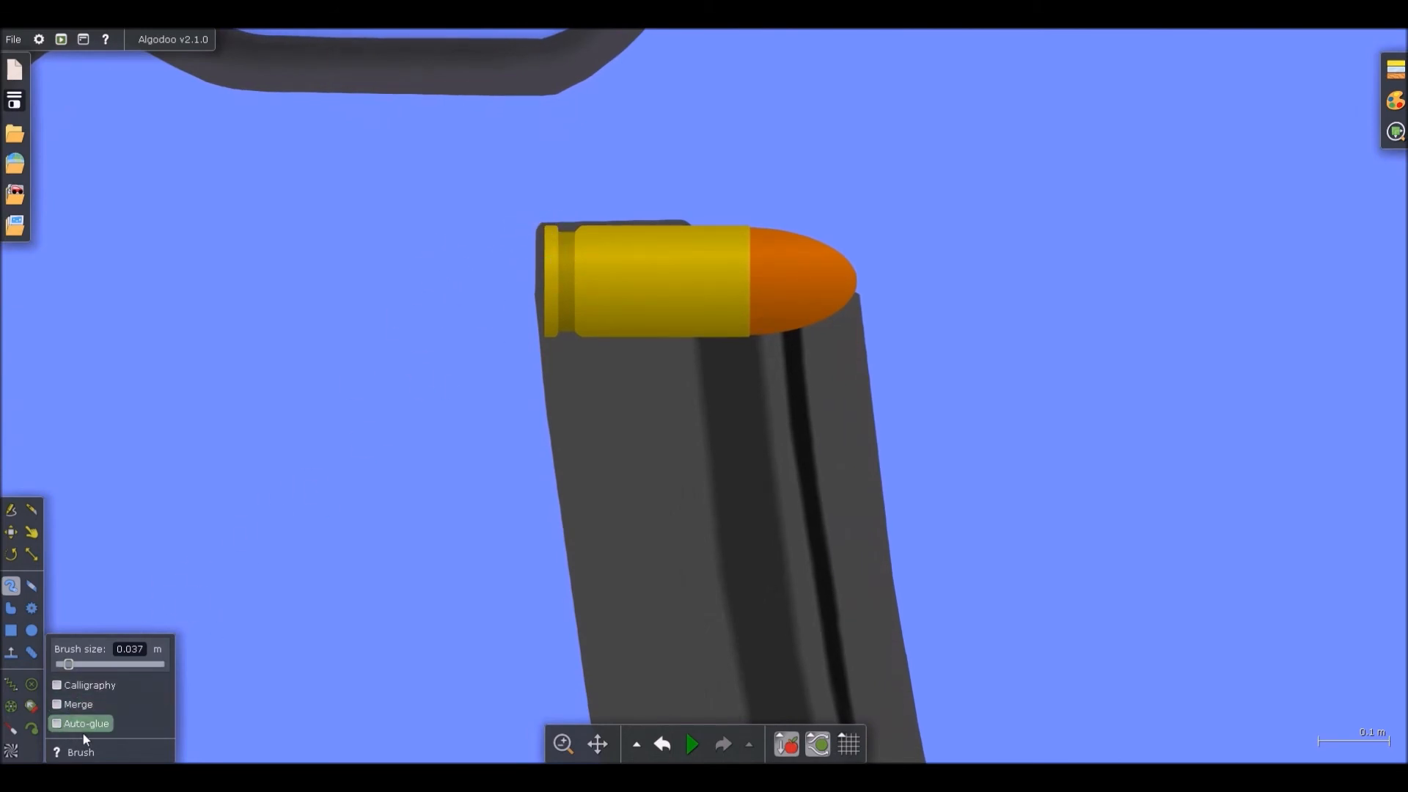
left_click_drag(530, 231, 537, 381)
left_click_drag(538, 382, 552, 504)
left_click_drag(552, 504, 564, 594)
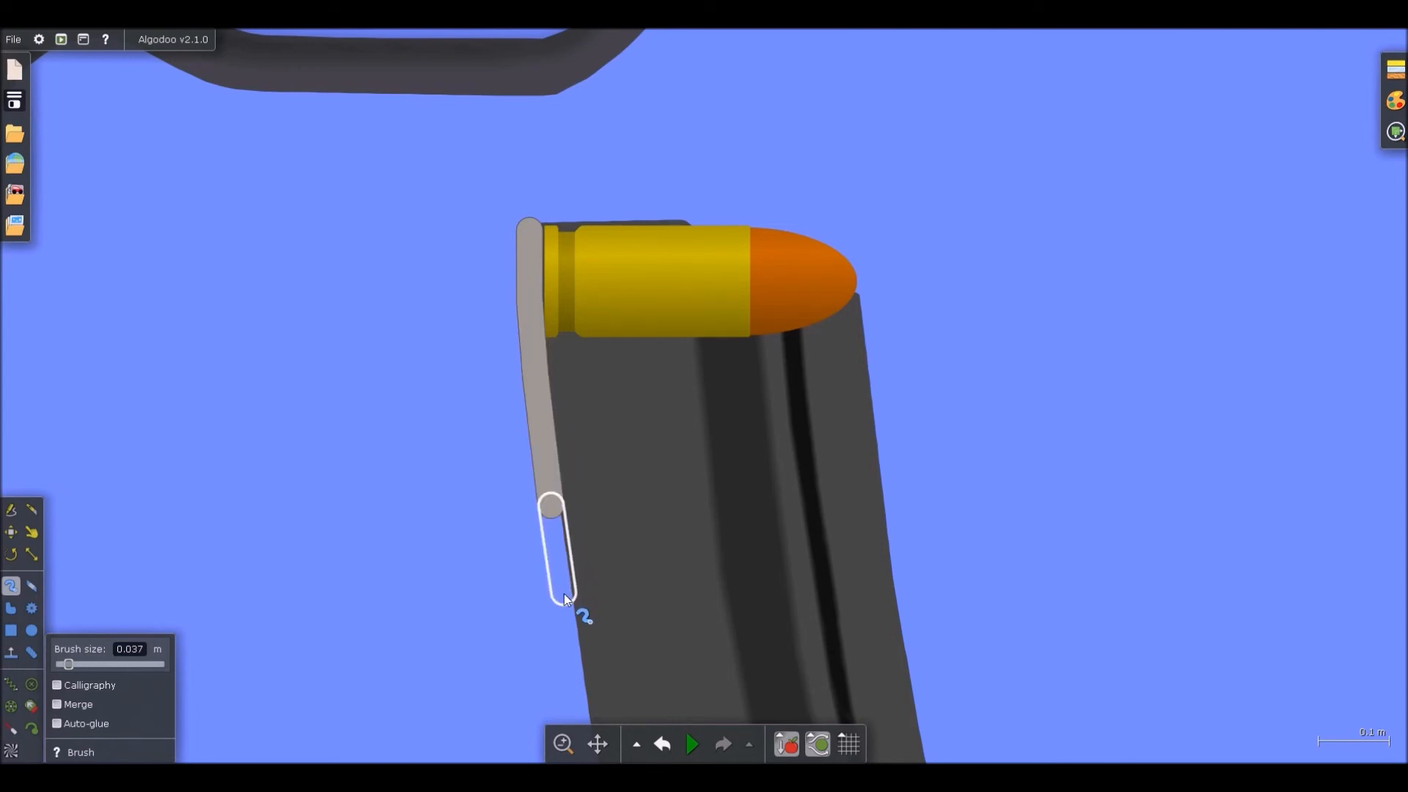
left_click_drag(565, 594, 565, 594)
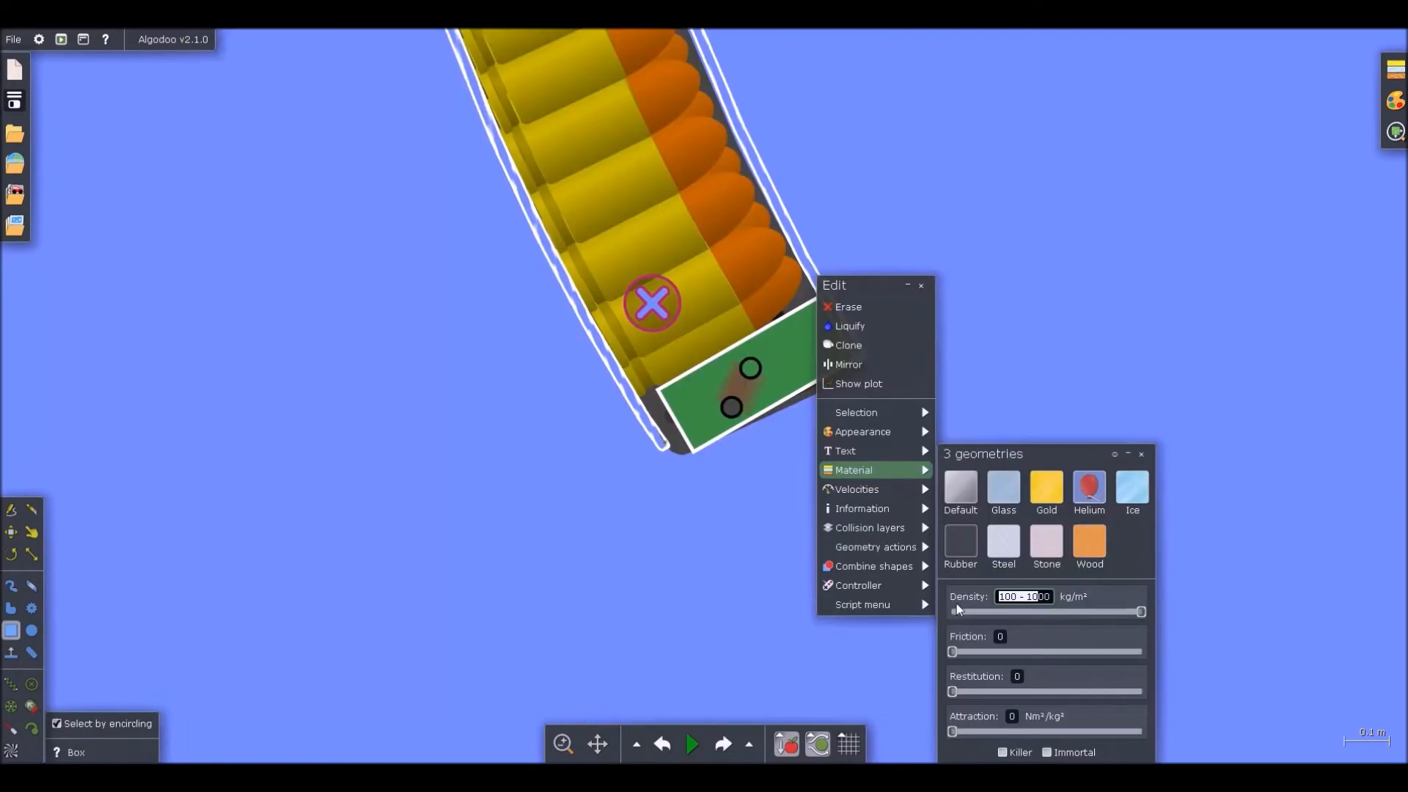
Change the shared density of the follower and both magazine walls, test it in a short run, and undo the movement
key("Return")
left_click(1089, 224)
key("space")
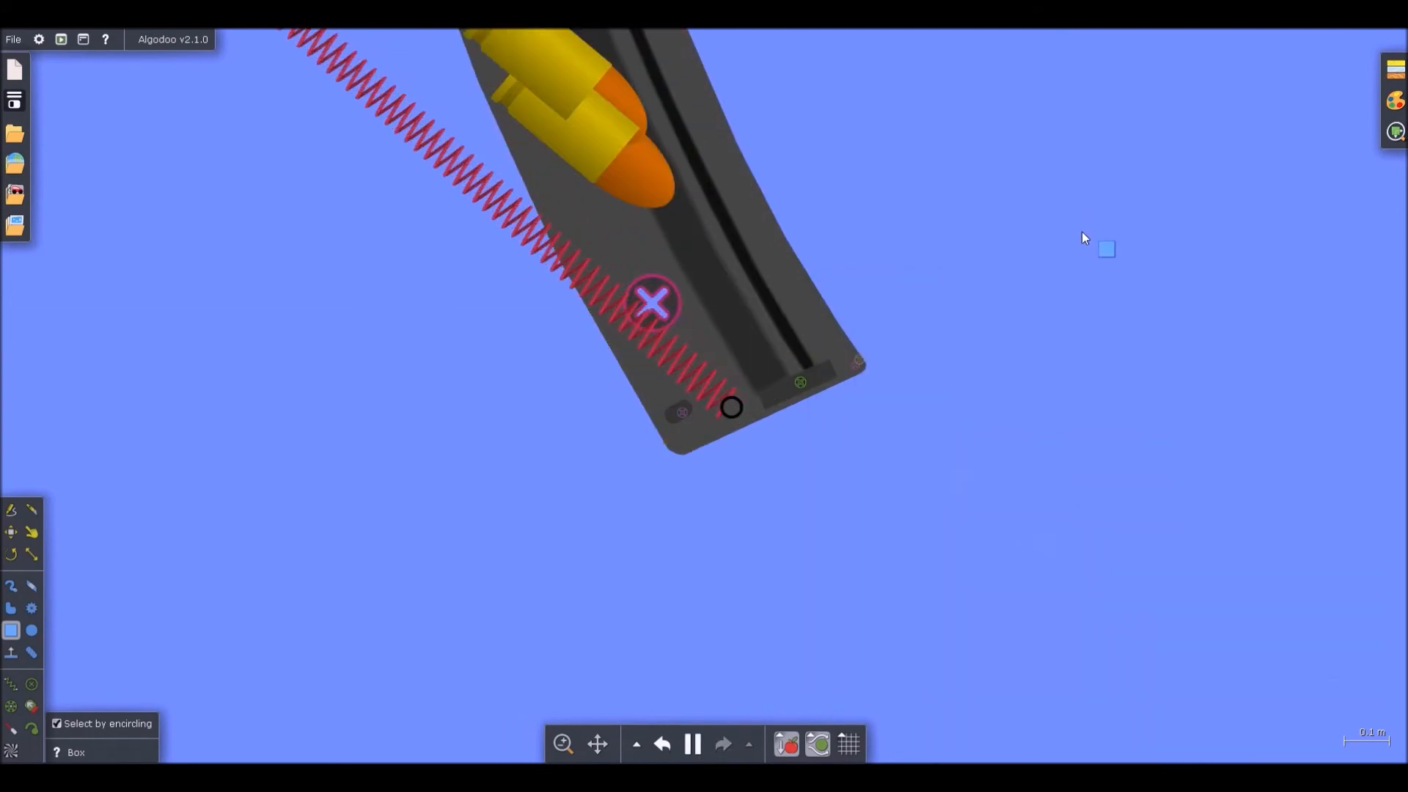
key("ctrl+z")
Set the follower spring's constant to 2600 N/m, test the feed in a run, and undo the movement
mouse_move(822, 540)
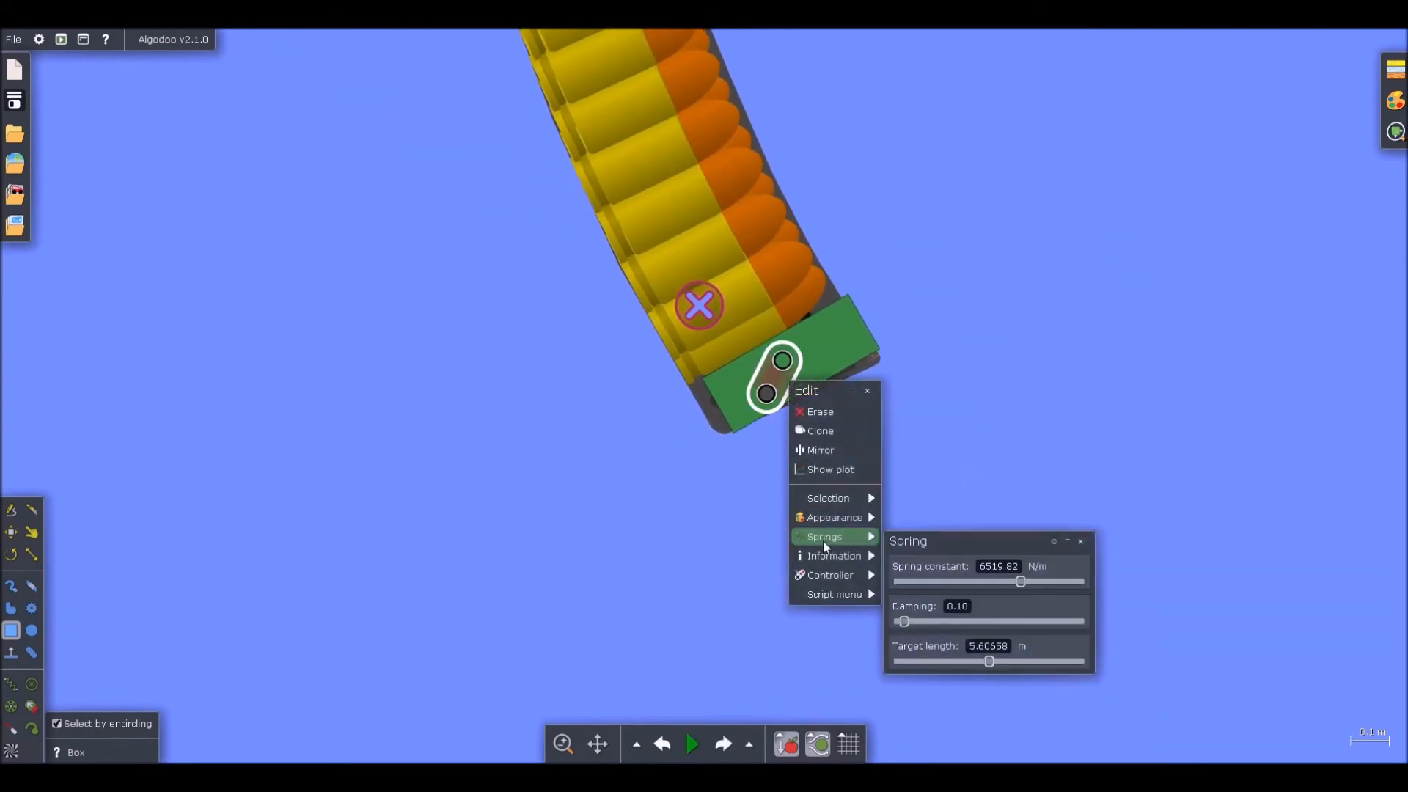
key("space")
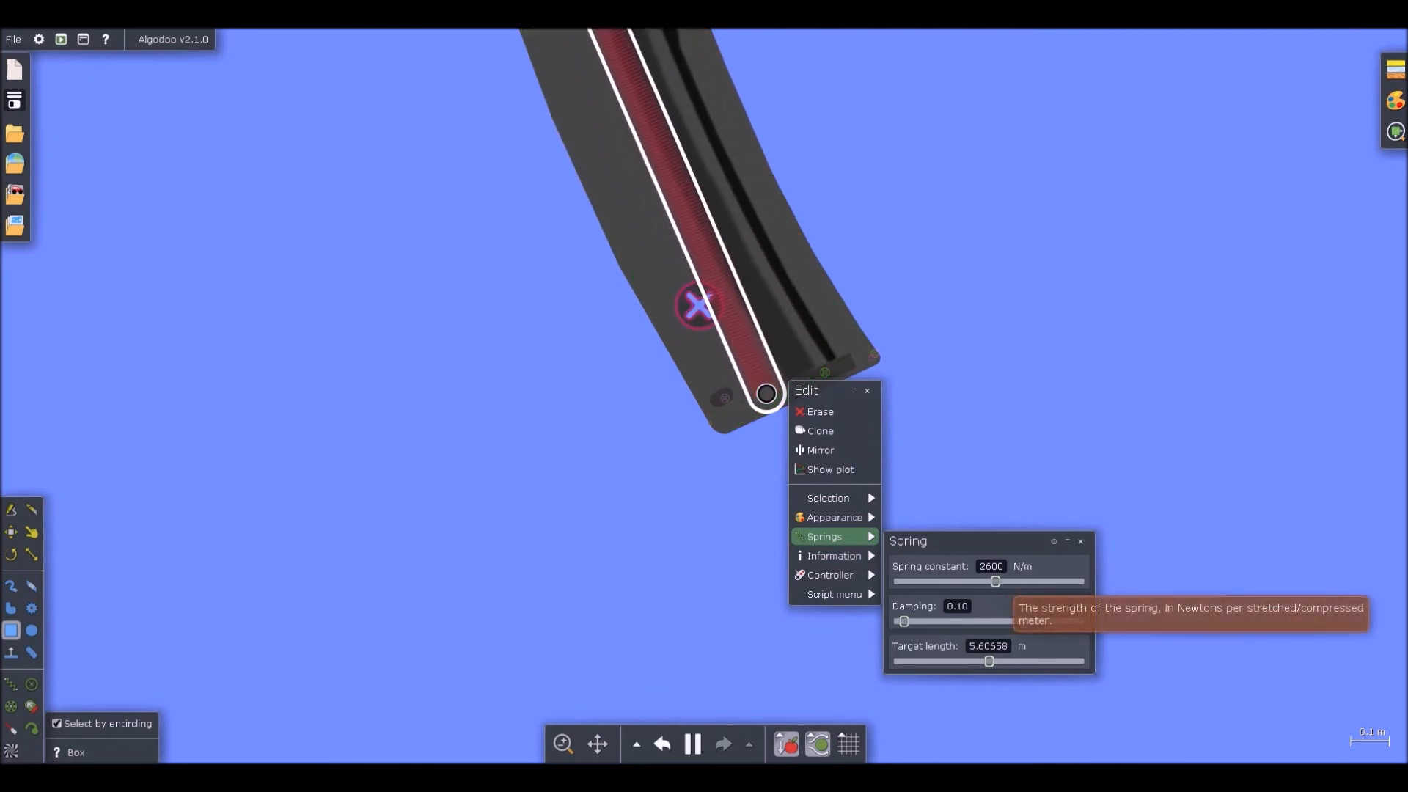
scroll(960, 551, "down", 5)
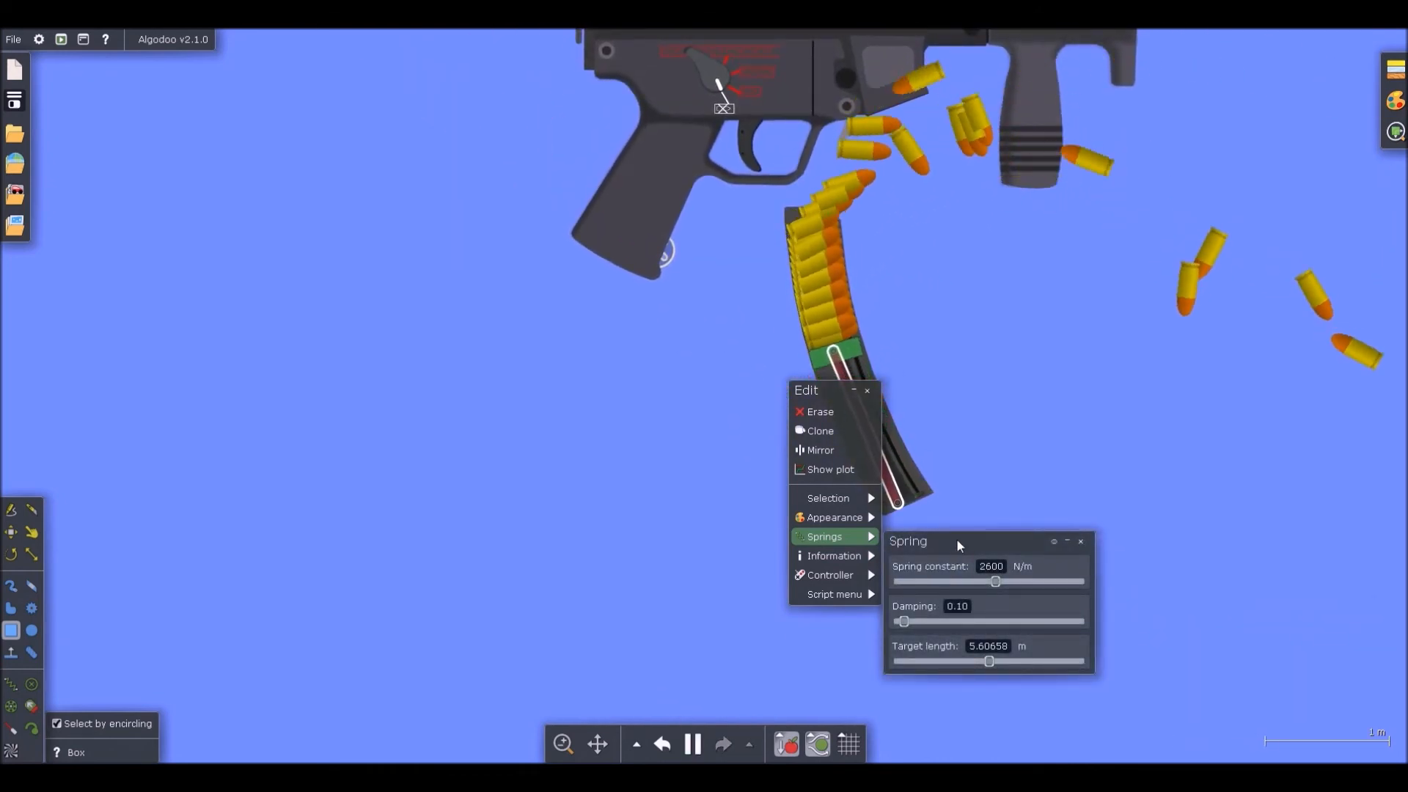
key("ctrl+z")
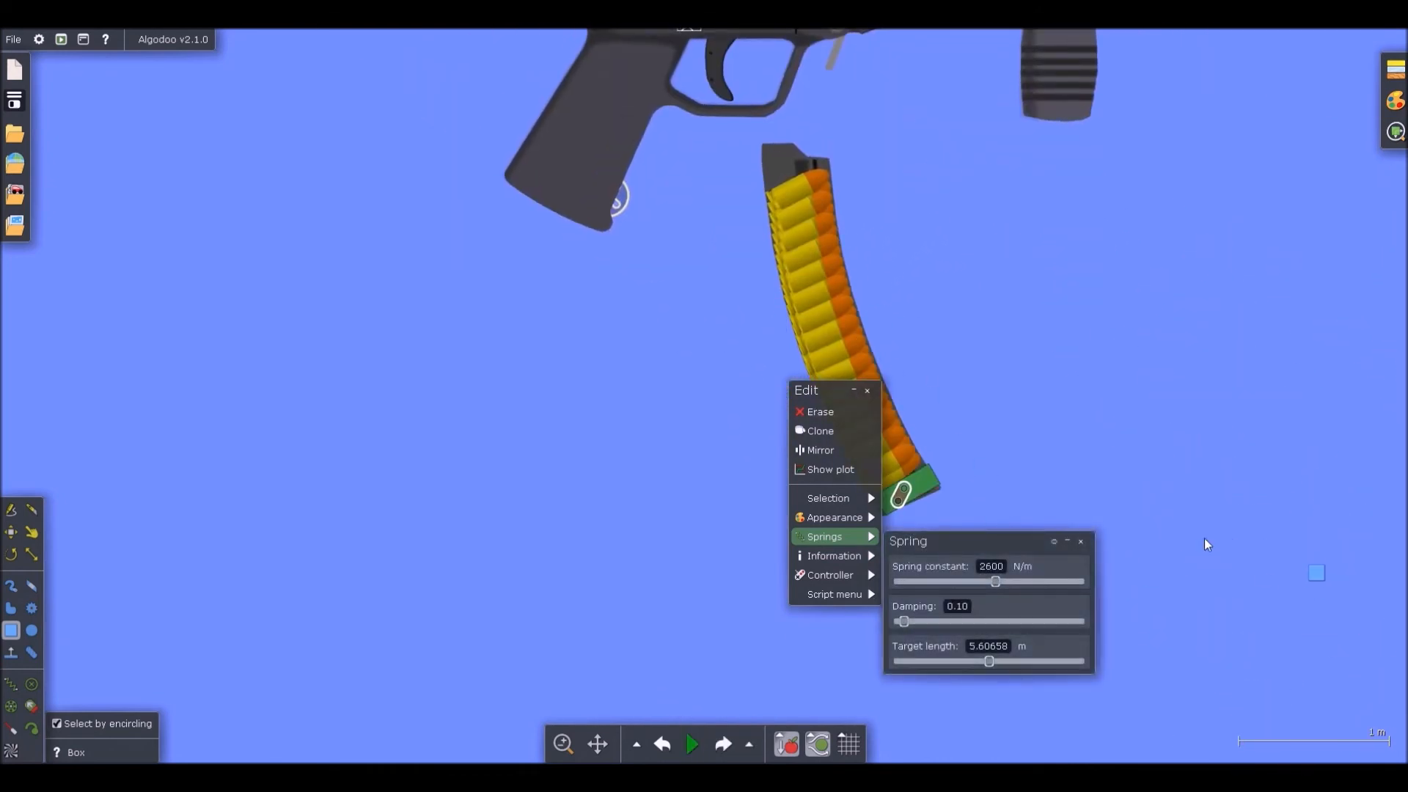
Lower the follower spring's constant further, run the simulation to check the cartridge stack, and undo the movement
scroll(1231, 538, "up", 4)
left_click_drag(996, 585, 982, 587)
key("space")
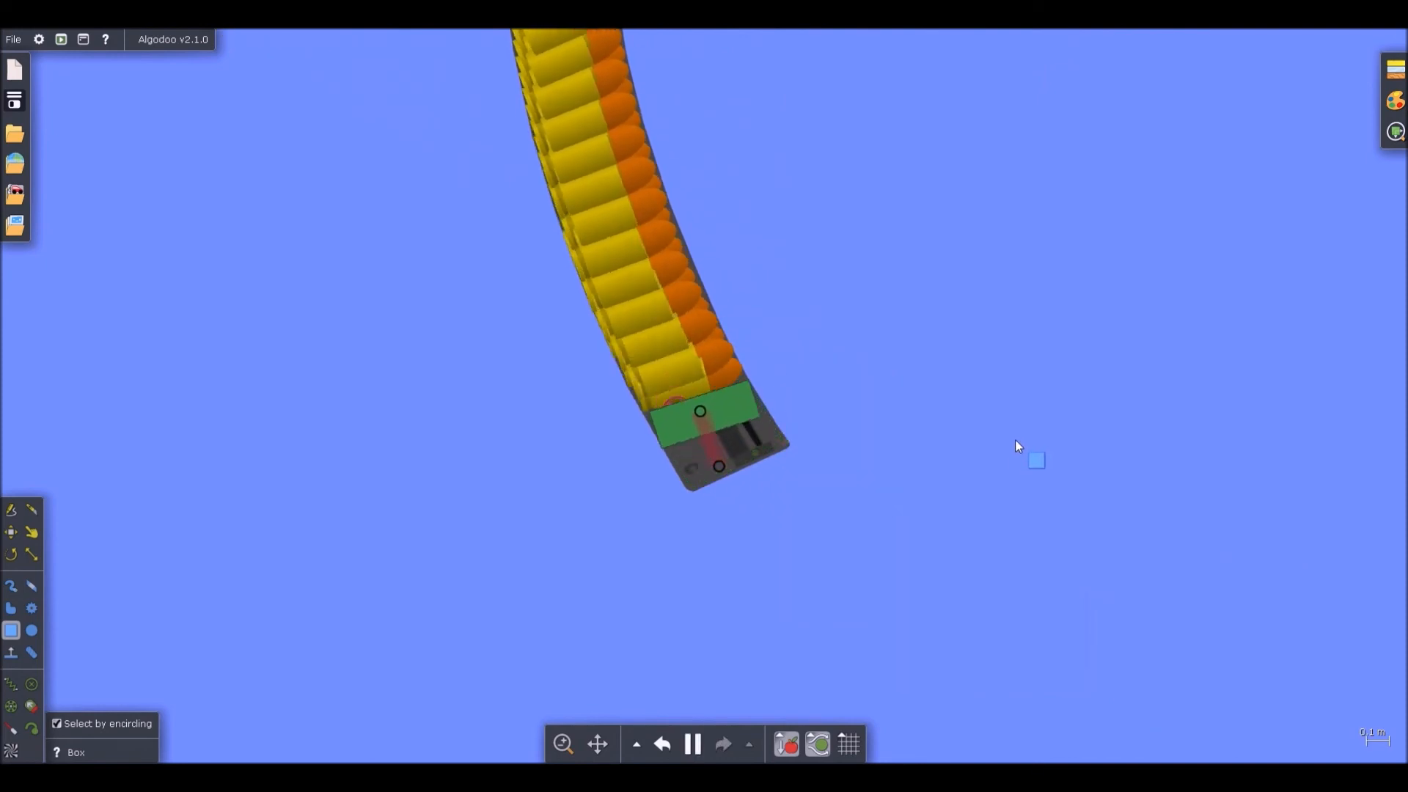
scroll(1005, 456, "down", 4)
key("ctrl+z")
Run the magazine again with the Drag tool ready at the top cartridge, and undo the movement
scroll(889, 418, "up", 4)
scroll(778, 282, "down", 4)
scroll(766, 247, "up", 4)
key("d")
key("space")
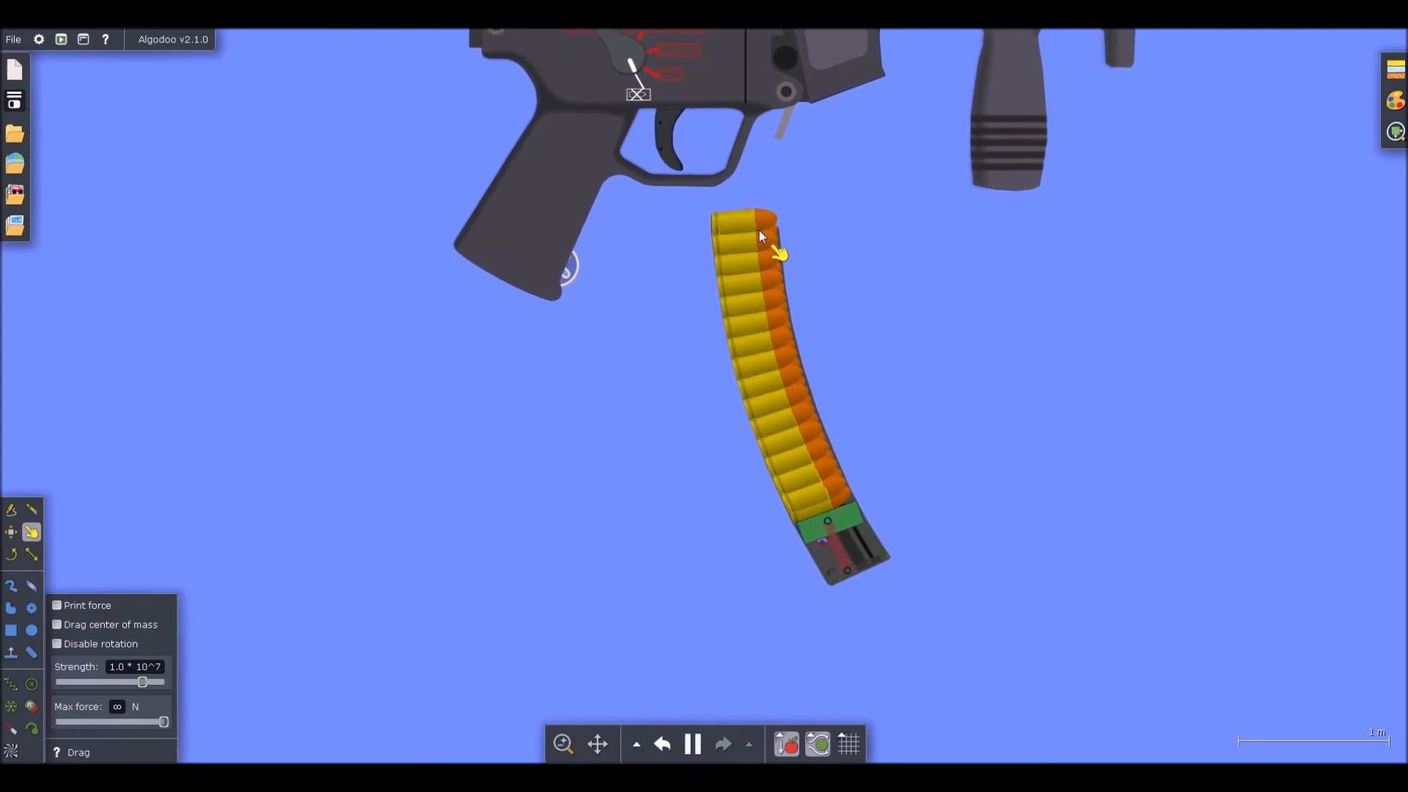
key("ctrl+z")
Examine the material of the thin box across the magazine's top, test the stack in a run, and undo the movement
scroll(743, 216, "up", 5)
key("b")
left_click(718, 216)
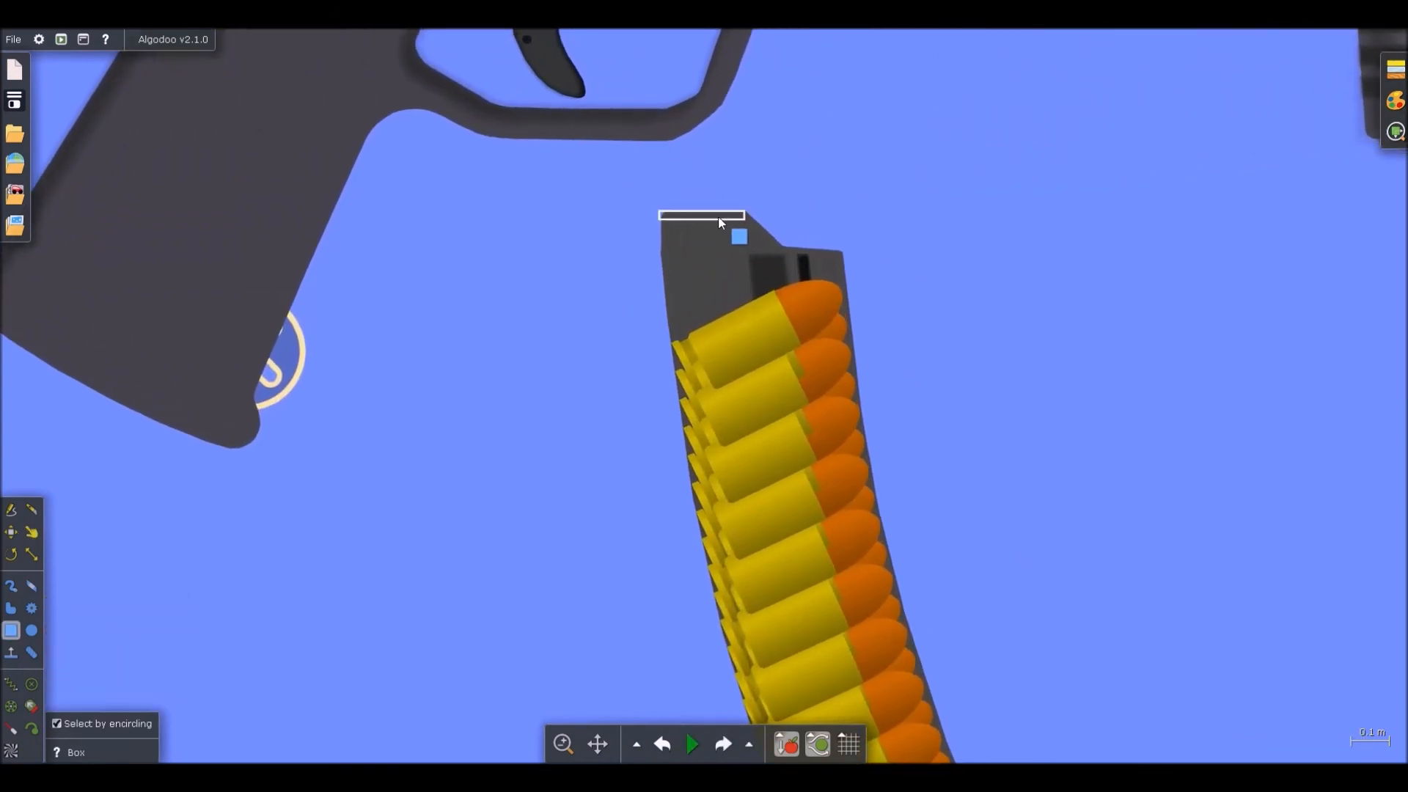
right_click(722, 218)
scroll(779, 410, "up", 1)
mouse_move(781, 427)
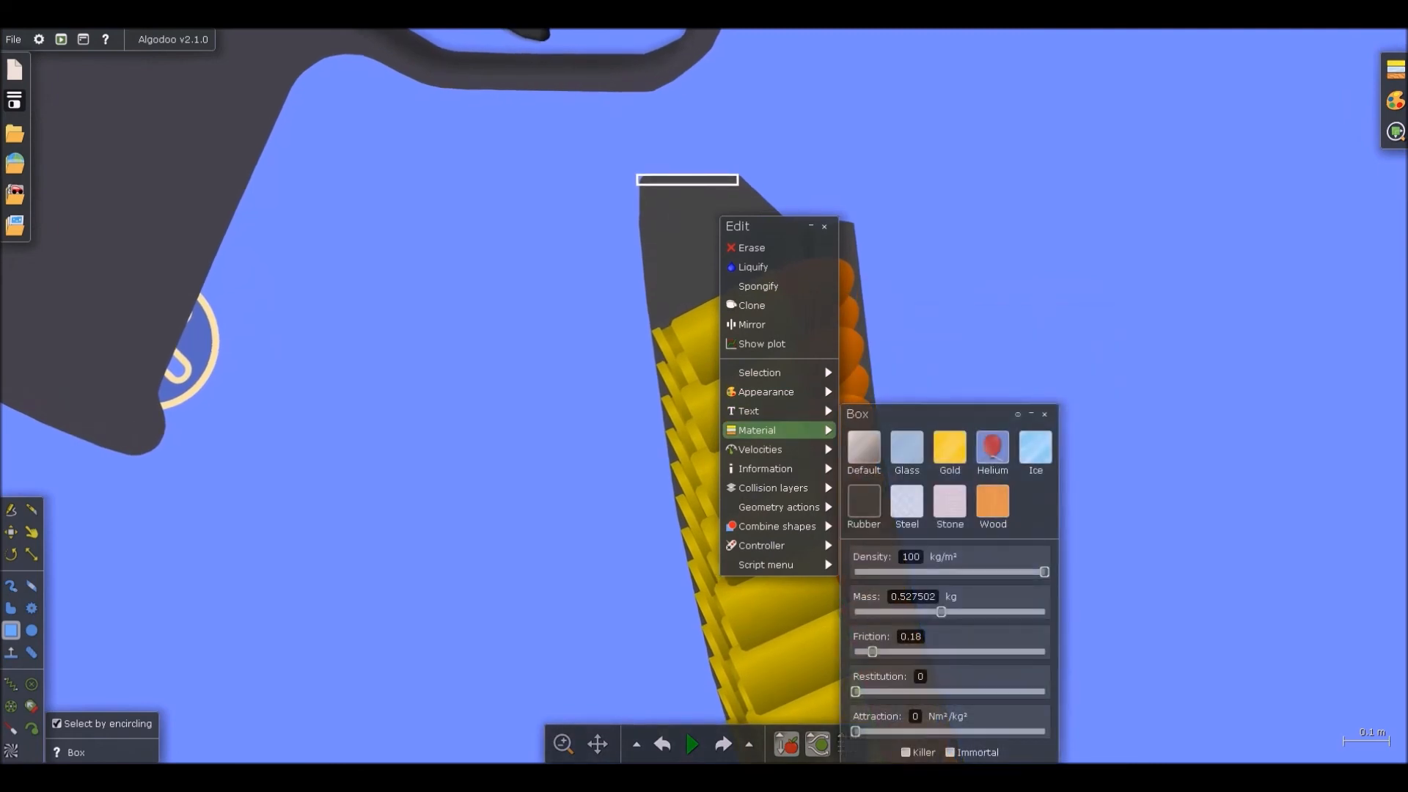
key("d")
key("space")
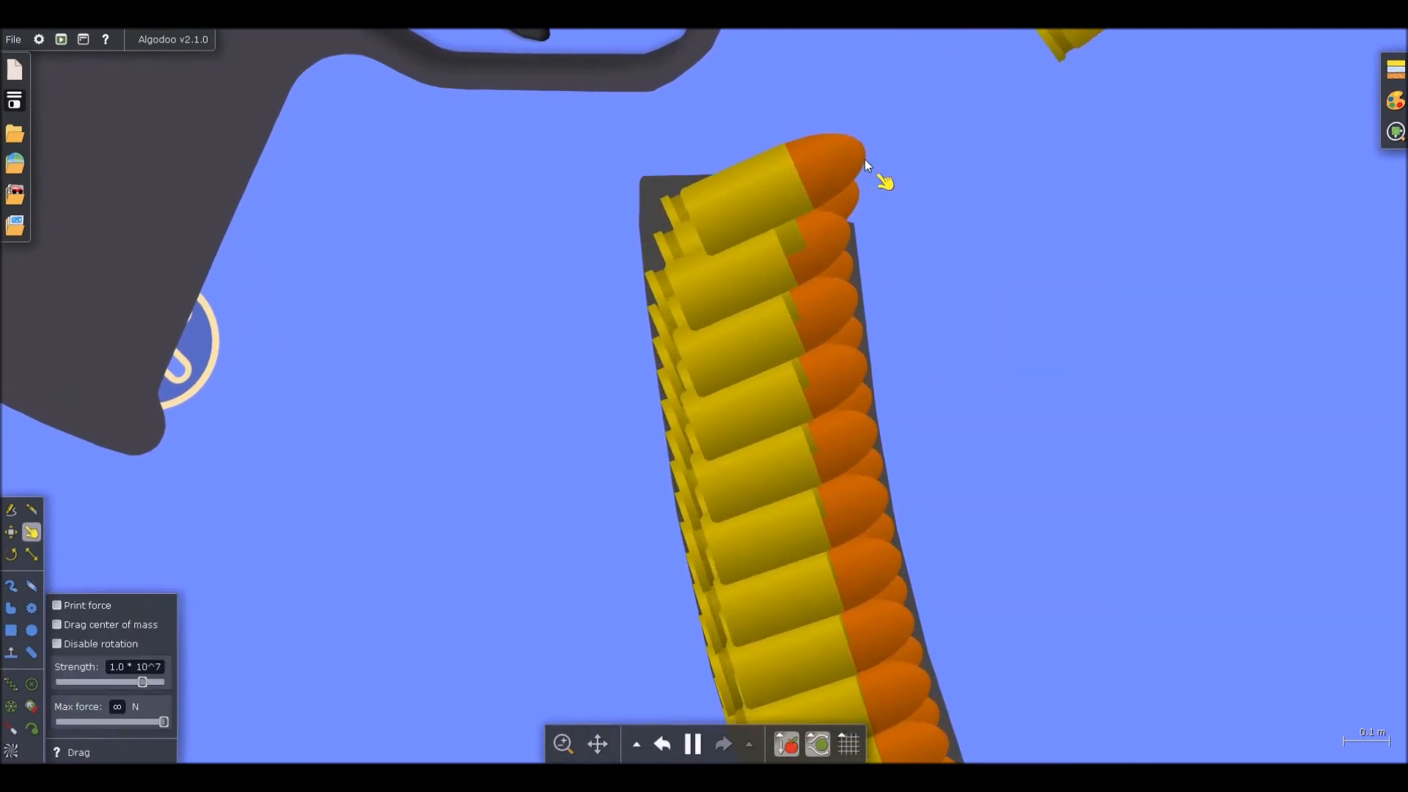
key("ctrl+z")
Try deleting the top cartridge's outer shell to expose its inner boxes, and undo the deletion
key("b")
scroll(804, 257, "up", 1)
left_click(790, 319)
key("Delete")
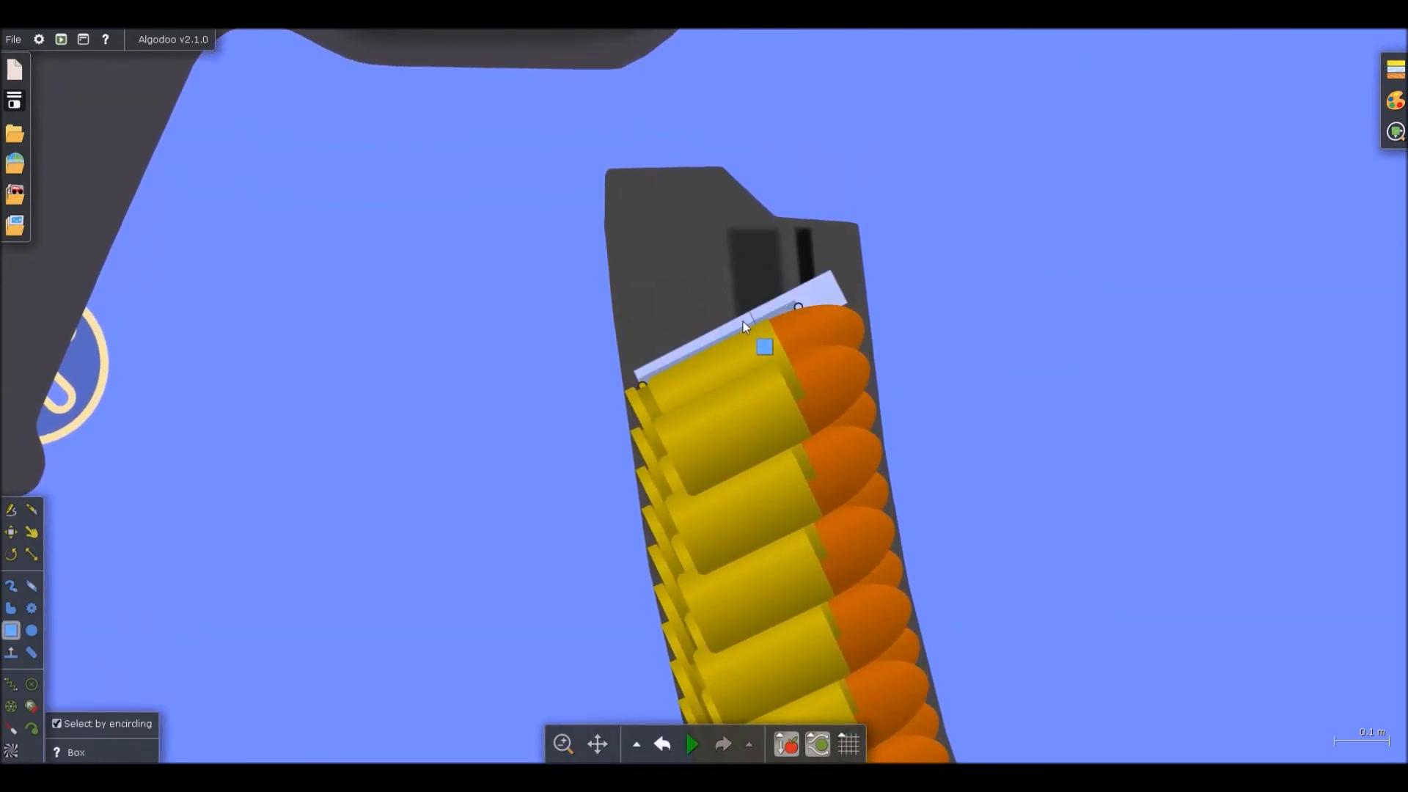
key("ctrl+z")
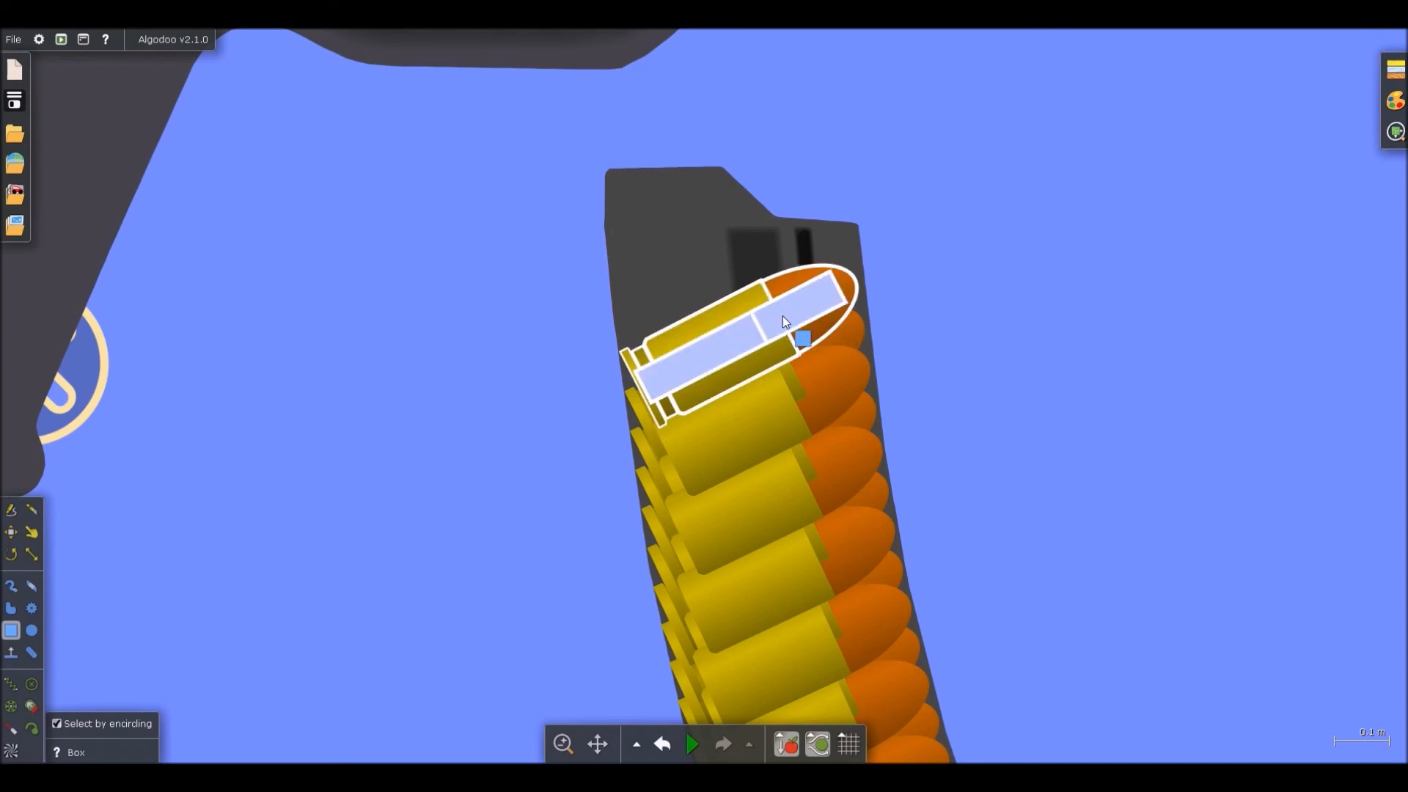
Select all 60 light inner boxes of the cartridges and adjust their friction
left_click(785, 308)
right_click(786, 307)
mouse_move(834, 441)
left_click(997, 478)
right_click(798, 320)
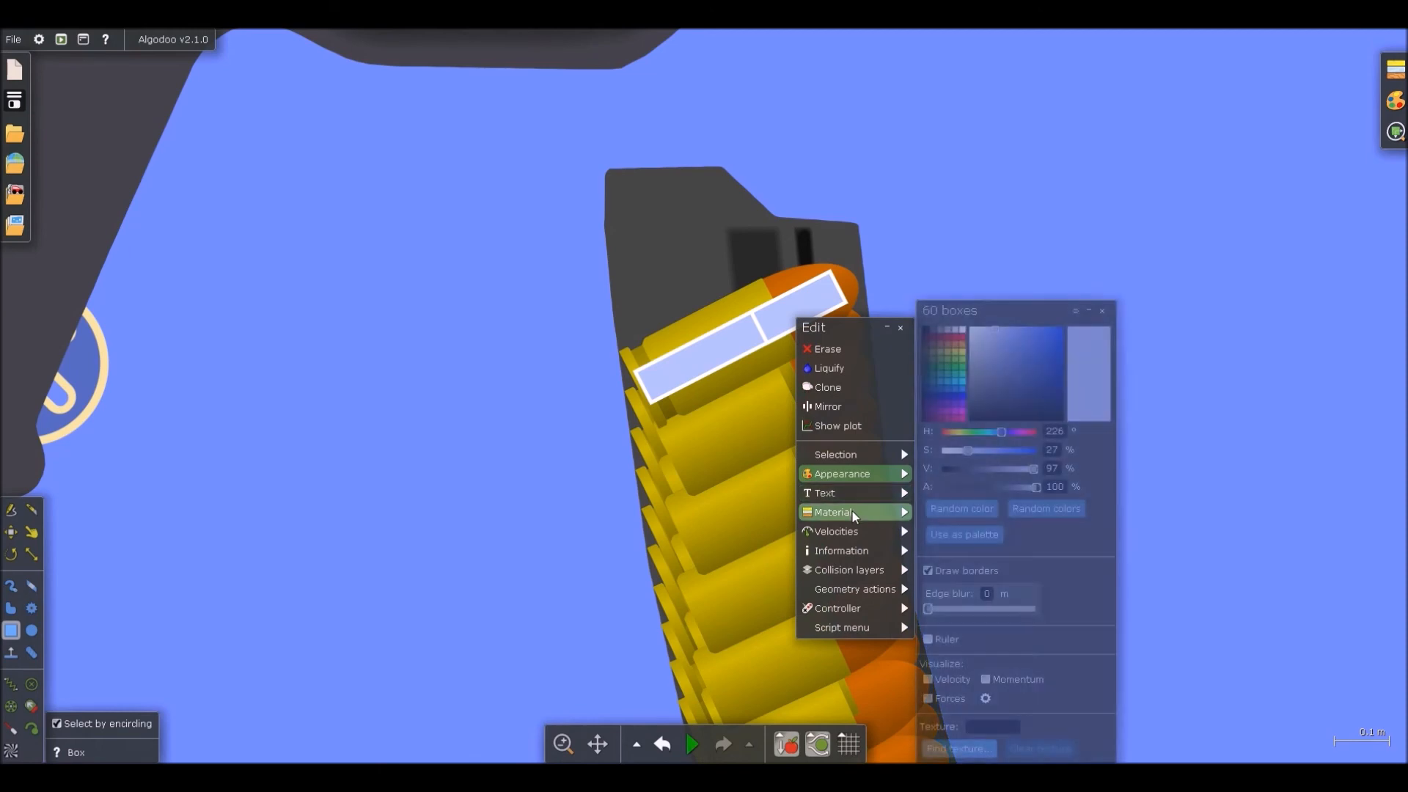
mouse_move(852, 511)
left_click(977, 651)
left_click(1018, 359)
With the simulation running, select the front row of cartridges from top to bottom and layer them over their light inner boxes
scroll(771, 249, "down", 3)
key("space")
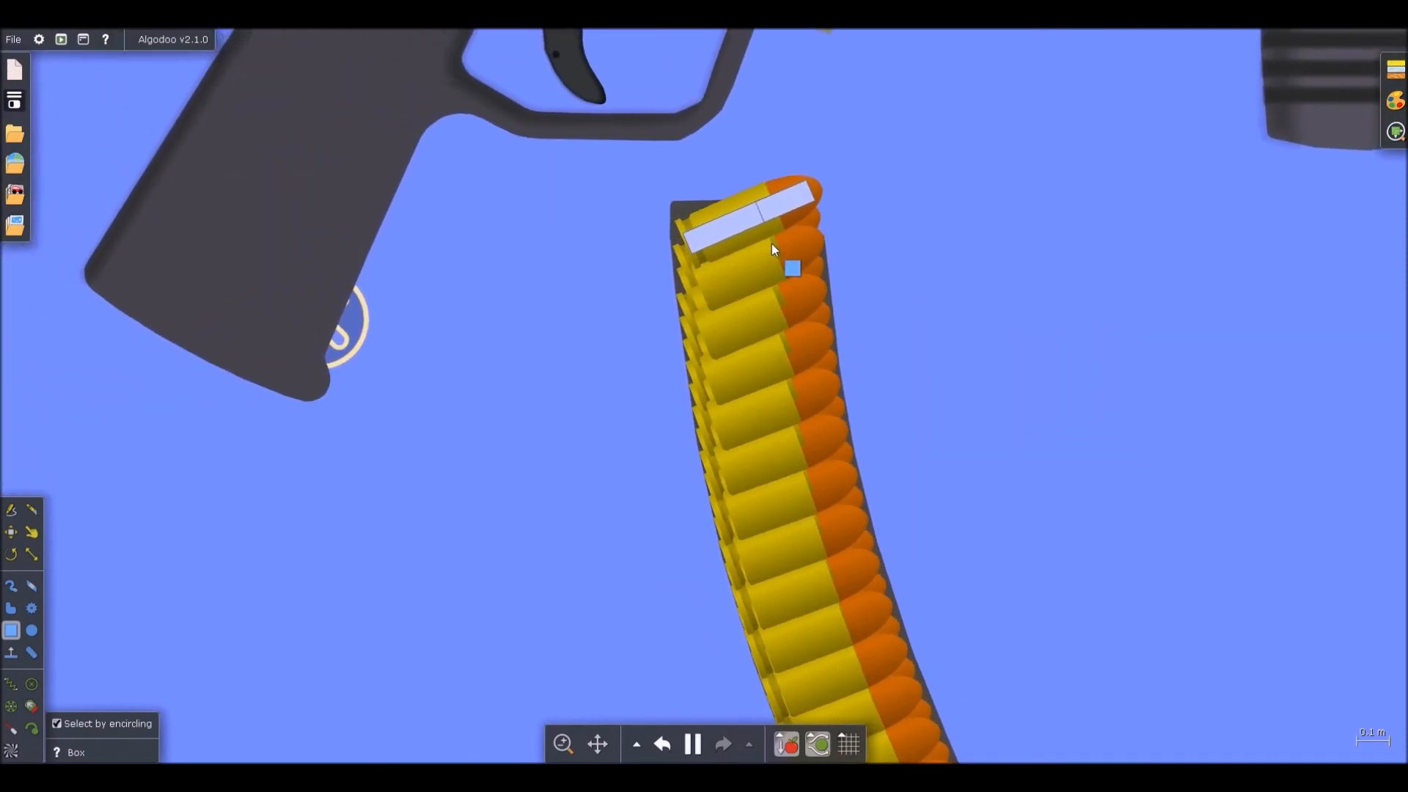
scroll(807, 222, "down", 3)
left_click_drag(801, 259, 890, 578)
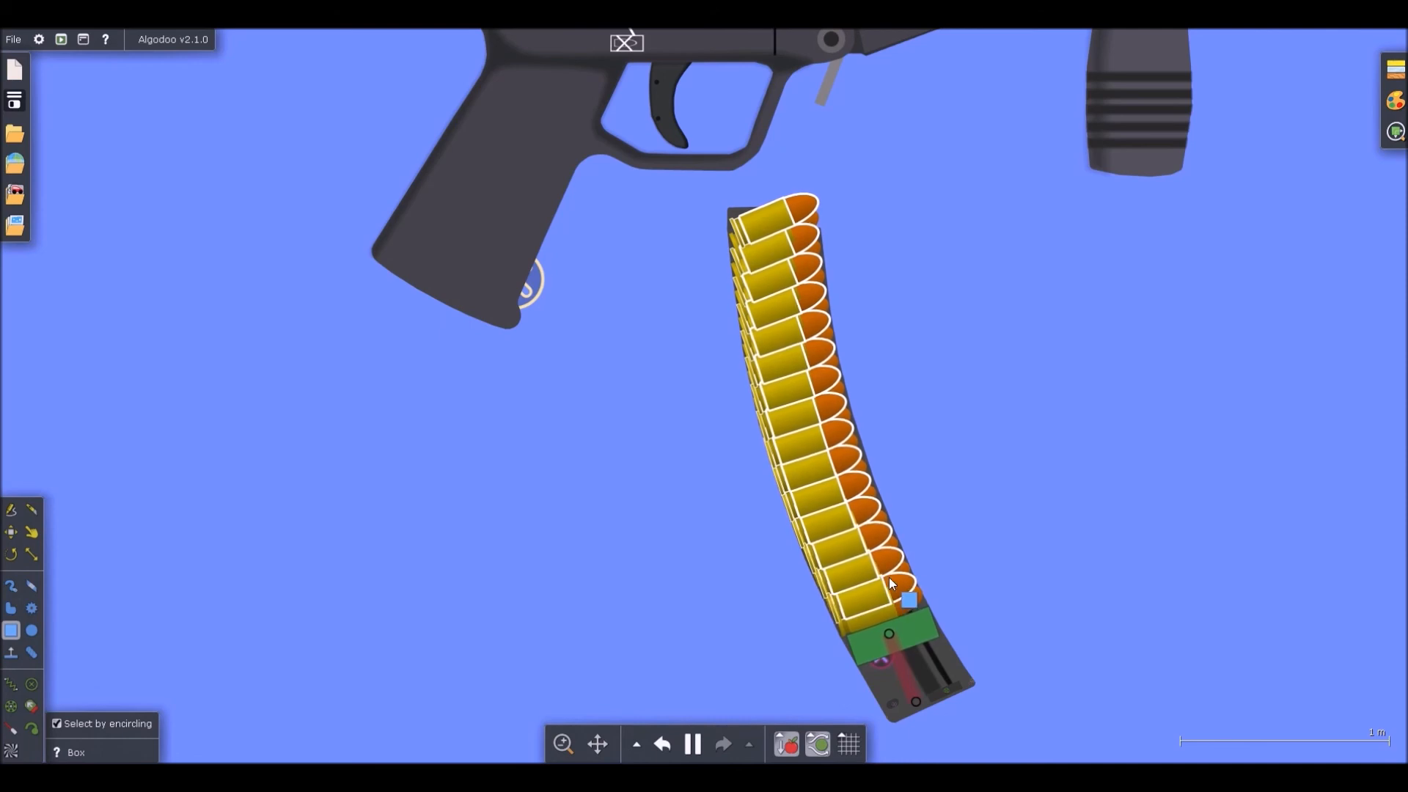
left_click(965, 416)
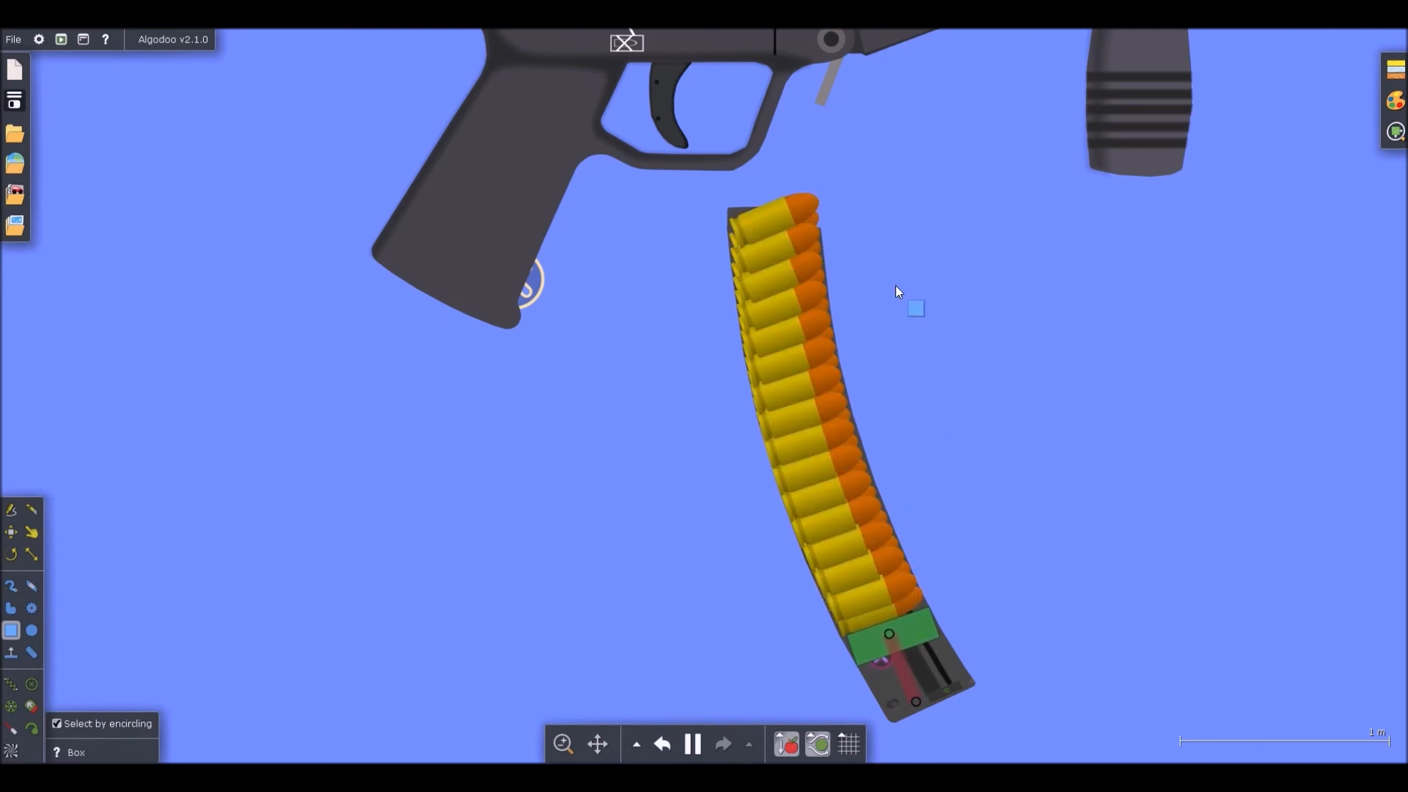
Pull the top cartridge back into the magazine with the Drag tool to test the feed, and pause the simulation
key("2")
left_click_drag(803, 205, 736, 235)
scroll(794, 206, "down", 1)
scroll(801, 209, "up", 2)
scroll(735, 236, "down", 3)
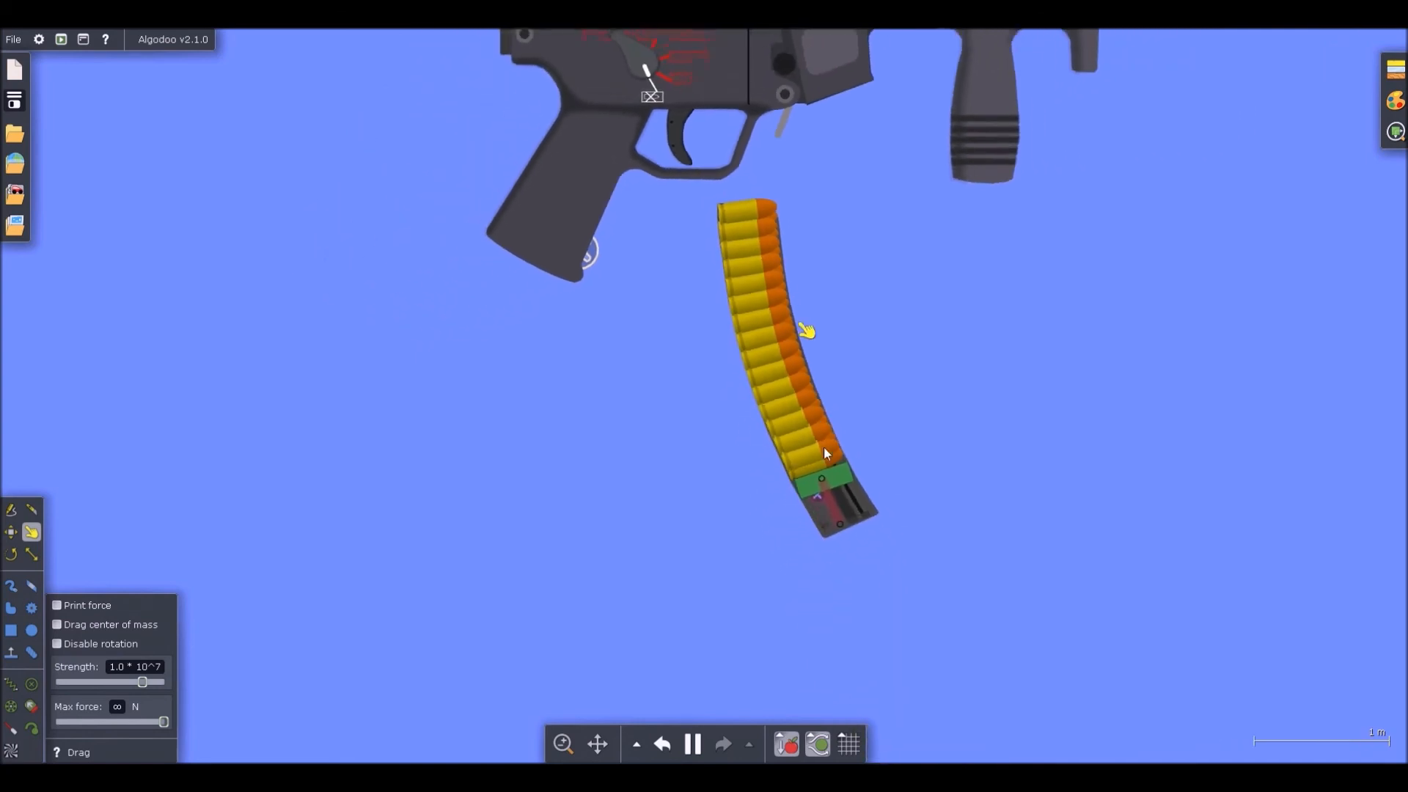
scroll(836, 440, "up", 5)
key("space")
key("b")
right_click(840, 406)
left_click_drag(841, 406, 842, 399)
key("ctrl+a")
key("space")
key("ctrl+z")
left_click(948, 361)
Scale the green follower slightly larger toward the magazine's rear wall and run the simulation
scroll(804, 399, "up", 3)
left_click(801, 401)
key("x")
left_click_drag(447, 614, 441, 619)
key("space")
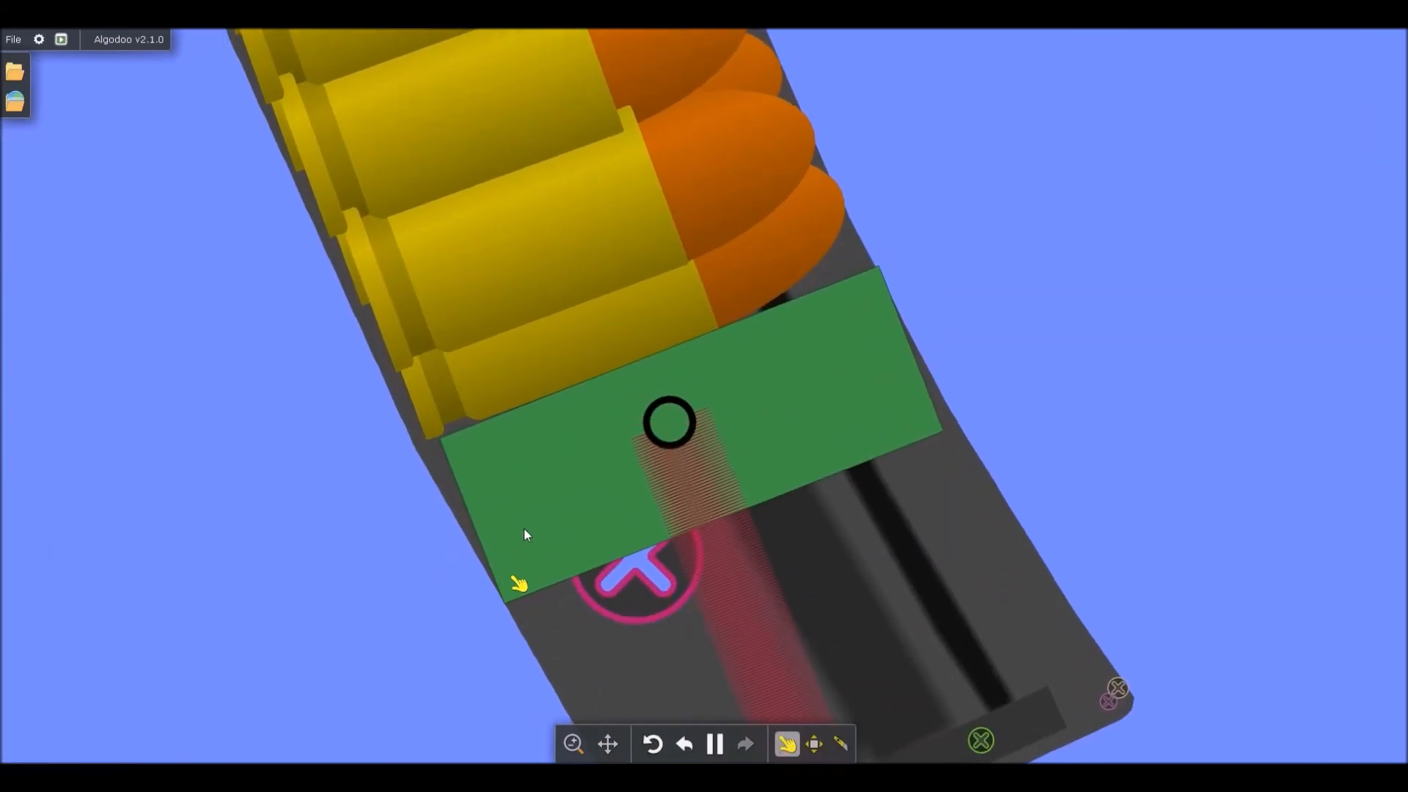
Pause the simulation, enlarge the follower a little more toward the magazine's front wall, and check its fit
scroll(570, 487, "down", 4)
key("space")
left_click(733, 422)
scroll(689, 425, "up", 1)
key("x")
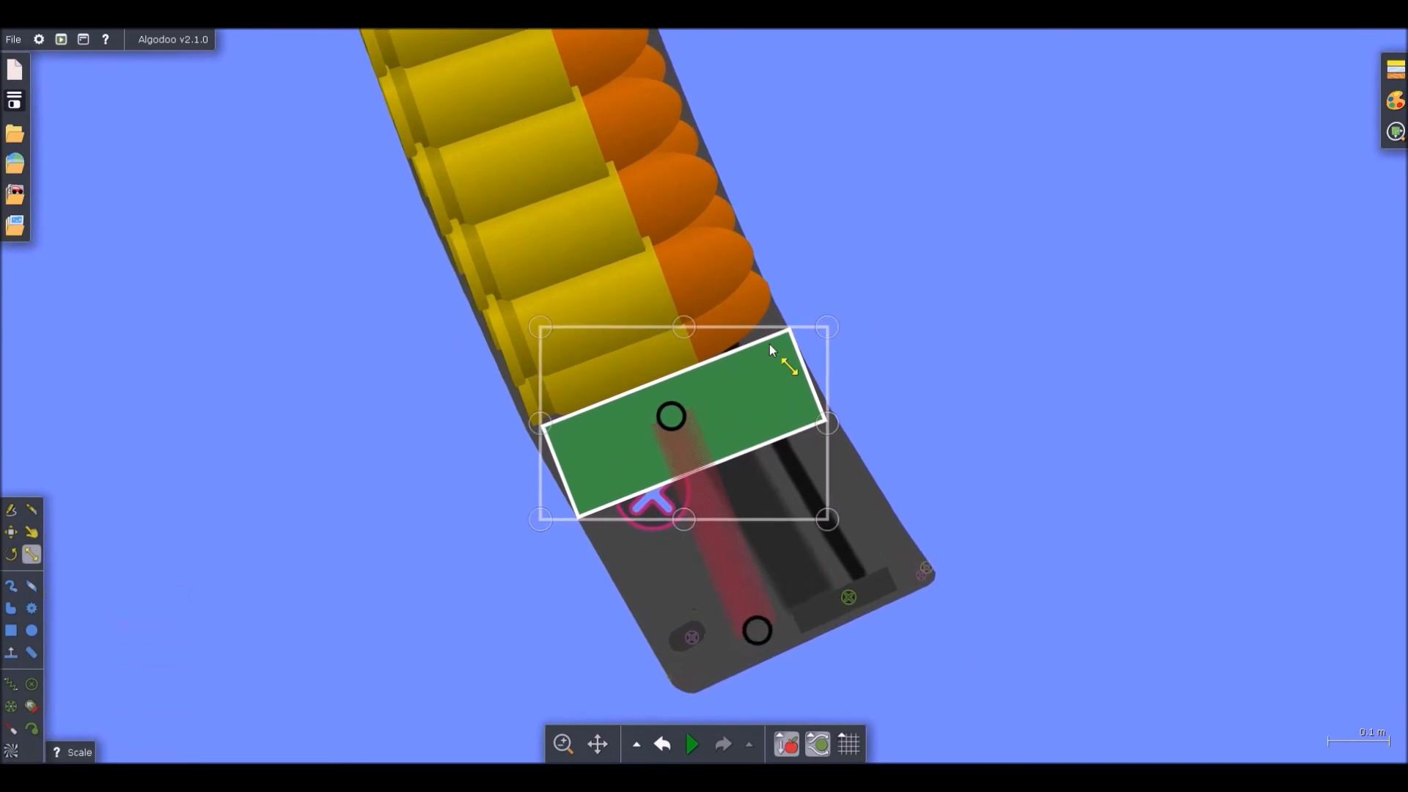
scroll(768, 348, "up", 2)
left_click_drag(868, 308, 869, 304)
scroll(869, 305, "down", 6)
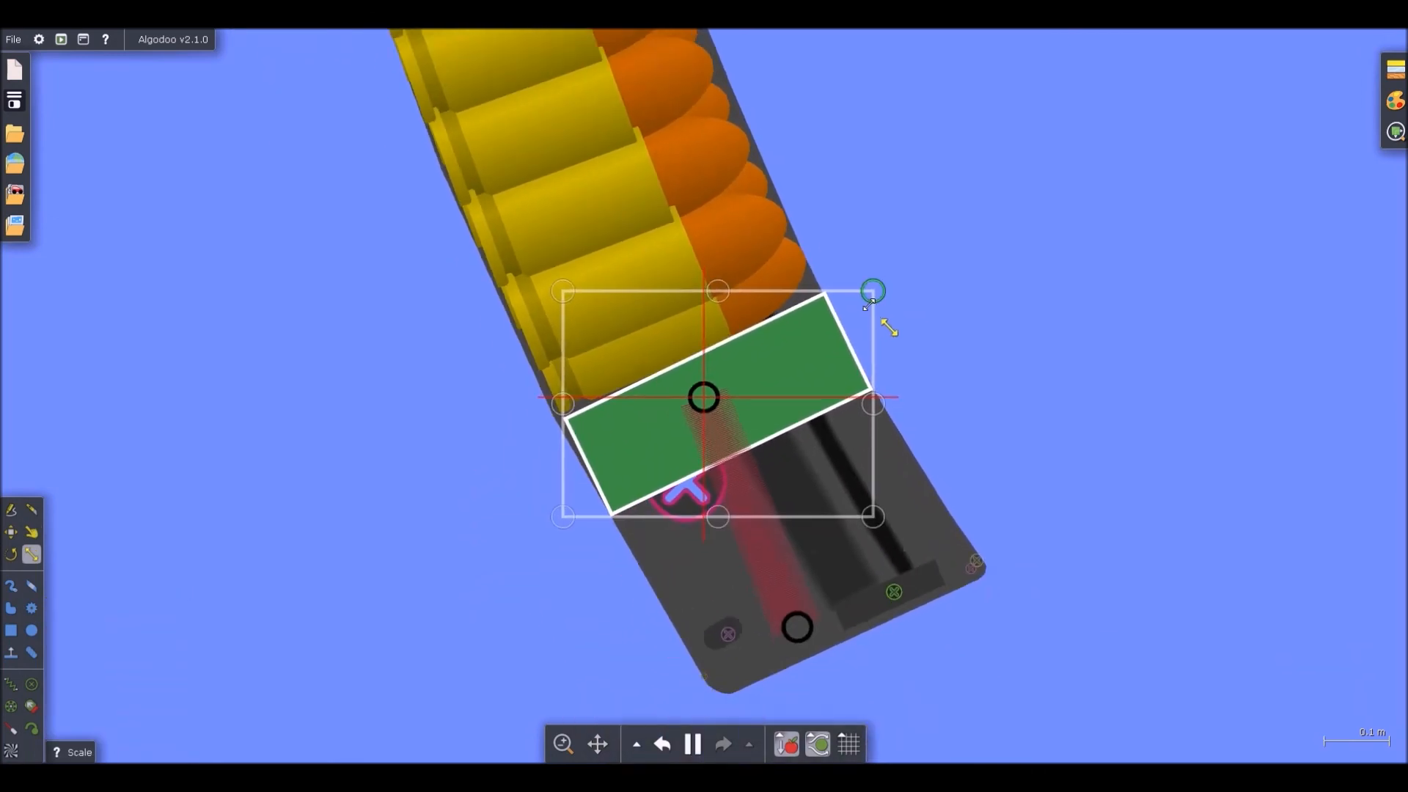
Test the stack by pulling a cartridge sideways, undo the movement, and restart the simulation
key("g")
left_click_drag(688, 111, 748, 109)
key("ctrl+z")
key("ctrl+z")
scroll(758, 159, "down", 4)
key("b")
scroll(825, 321, "down", 5)
key("space")
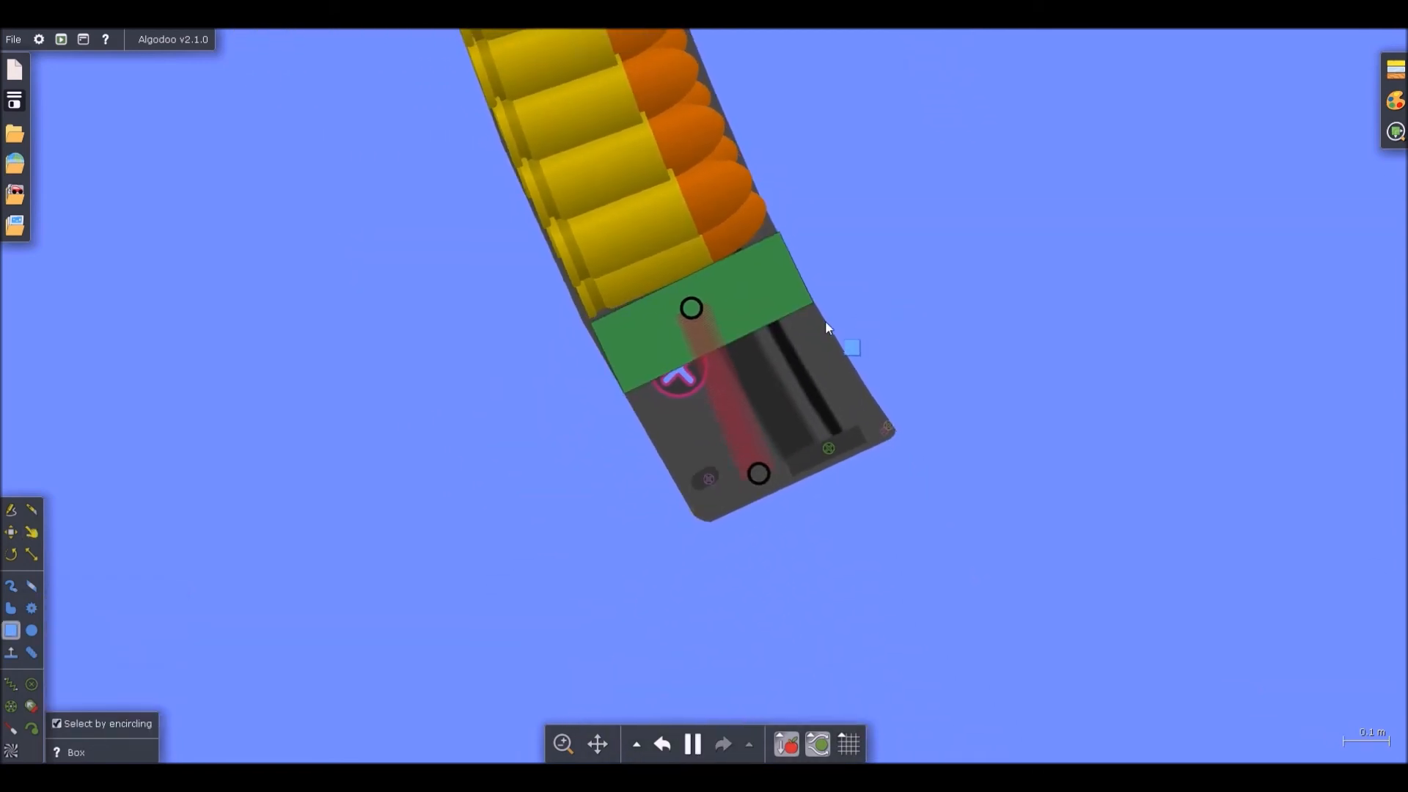
Pause the simulation and bring the magazine cover in front of the cartridges and follower
key("space")
scroll(770, 341, "down", 2)
left_click(781, 371)
key("ctrl+f")
left_click(789, 390)
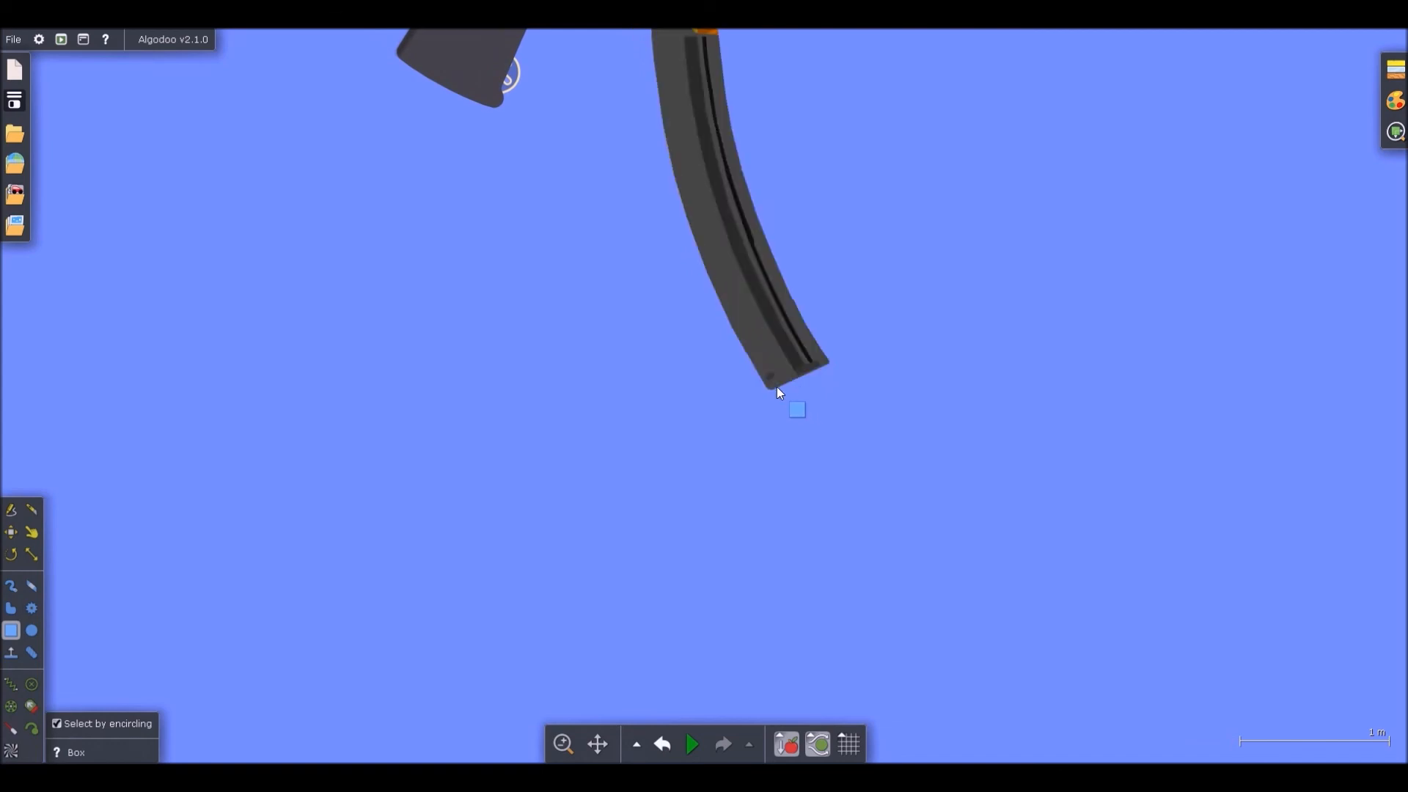
left_click(786, 386)
Select the magazine cover with its surface details, base plate and both walls, and lower their friction
scroll(785, 386, "up", 7)
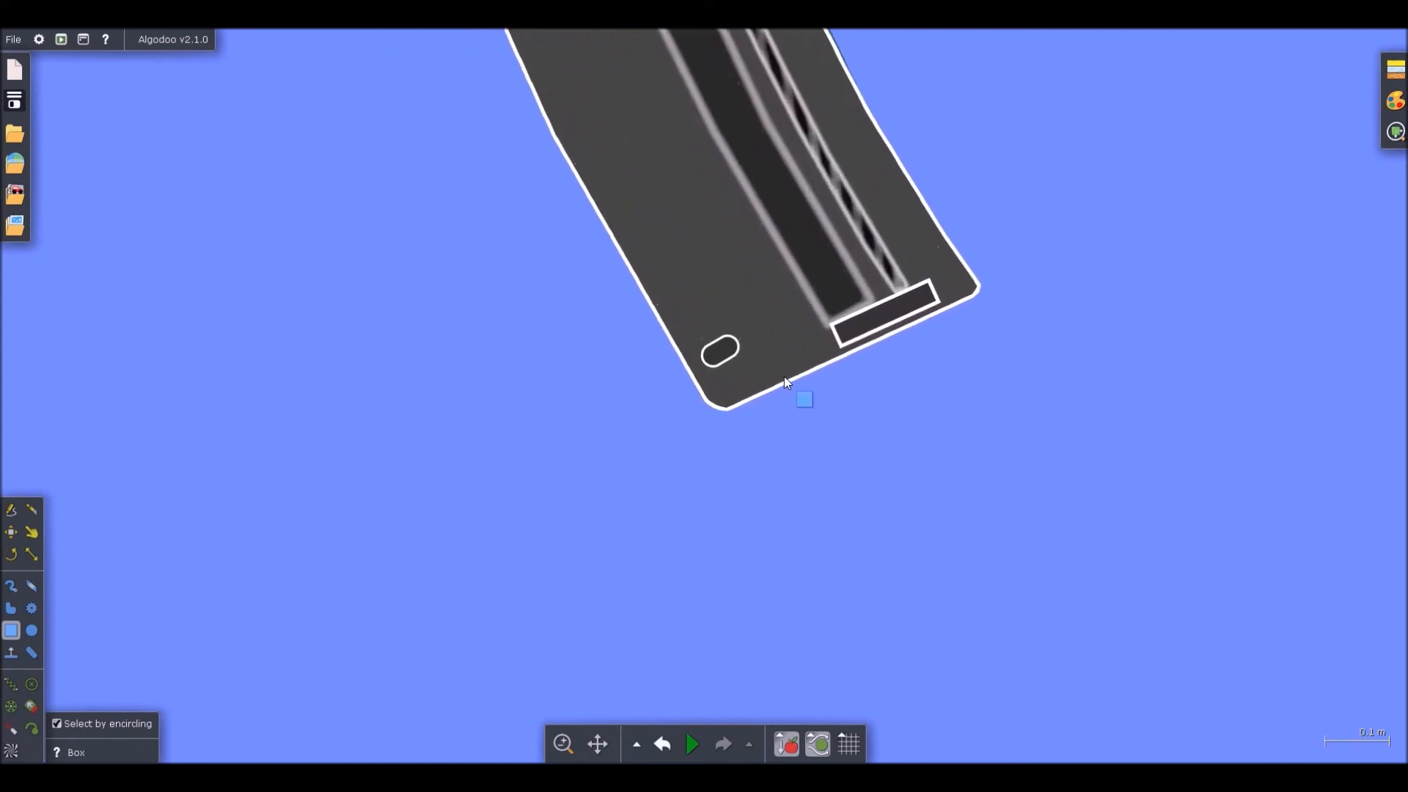
left_click(785, 370)
left_click(754, 377)
left_click(760, 388, "shift")
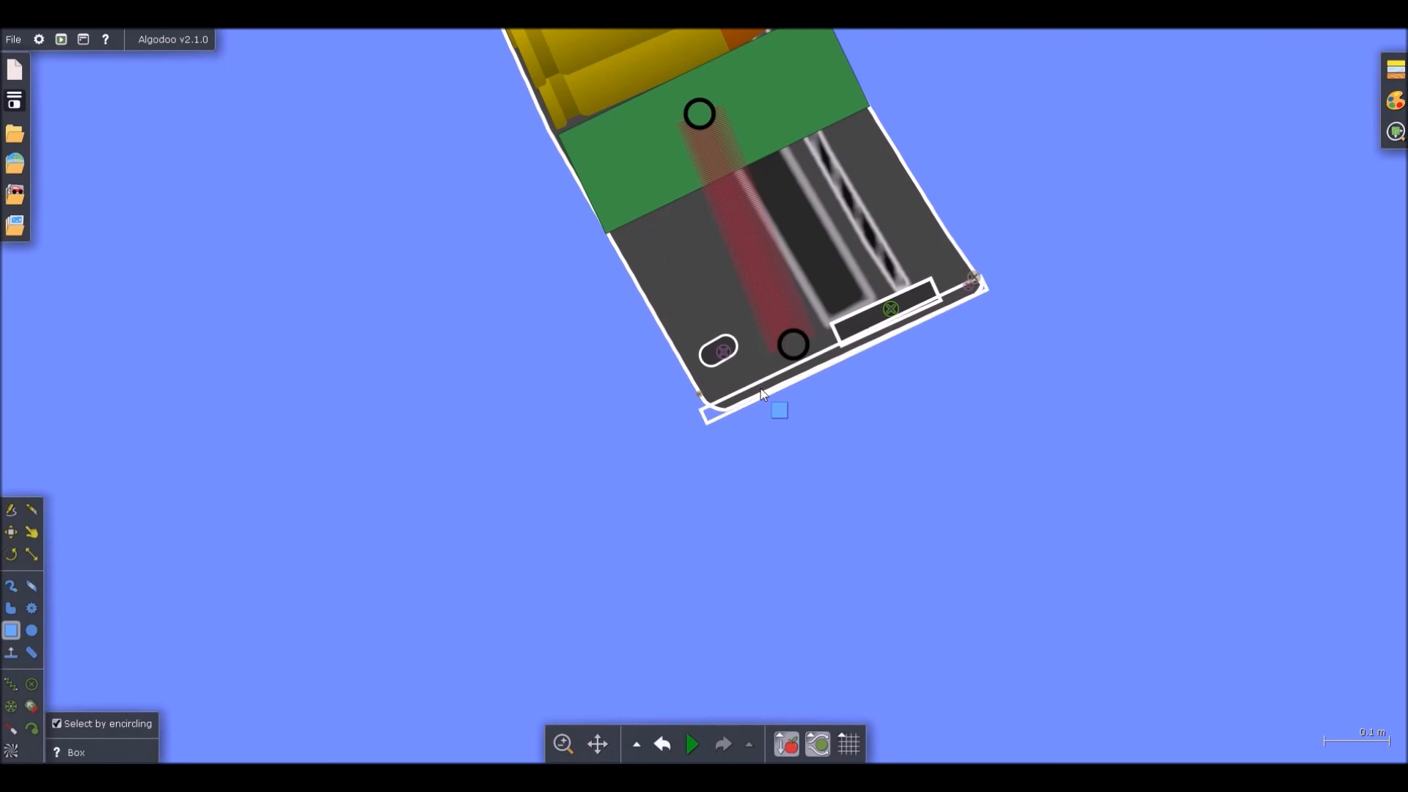
left_click(681, 380, "shift")
left_click(968, 245, "shift")
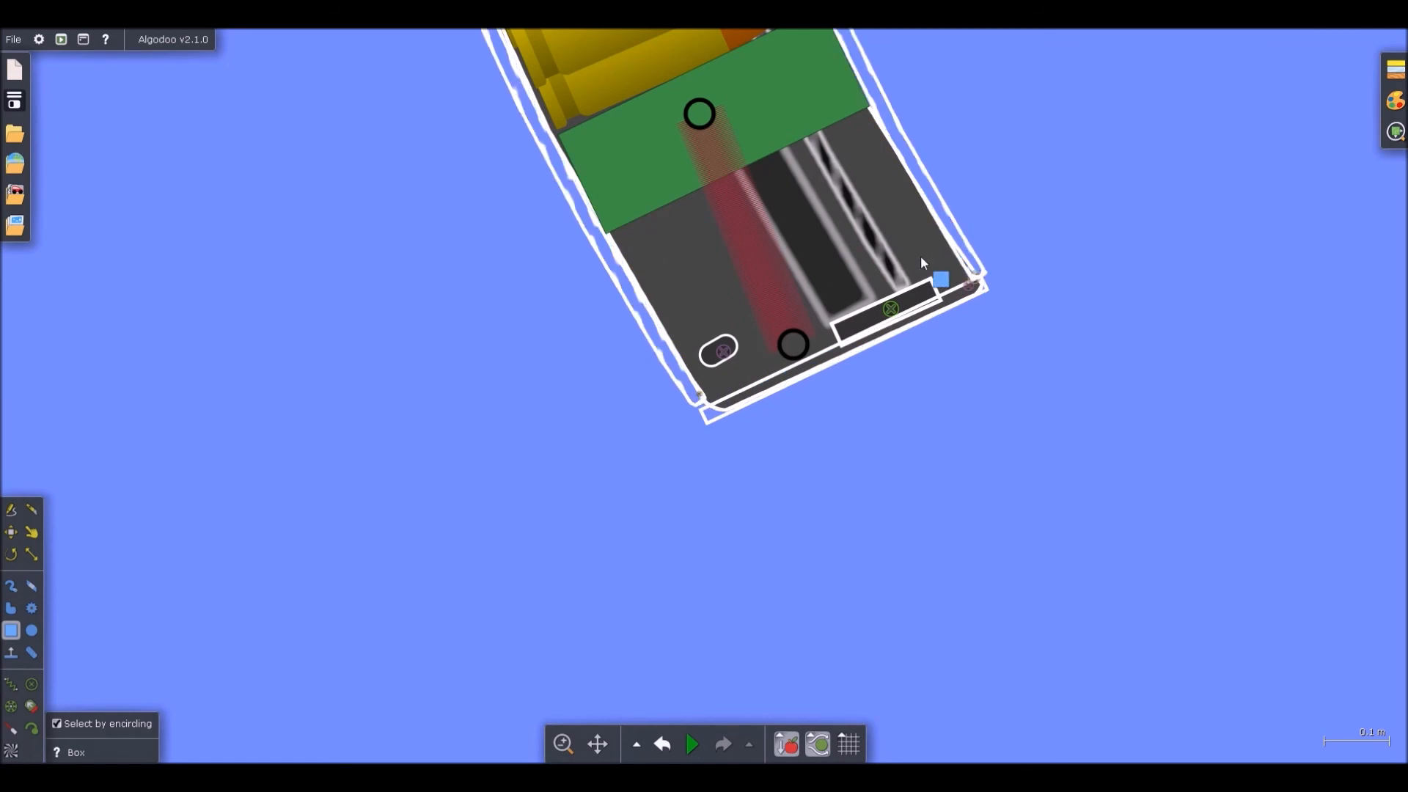
right_click(920, 254)
mouse_move(991, 448)
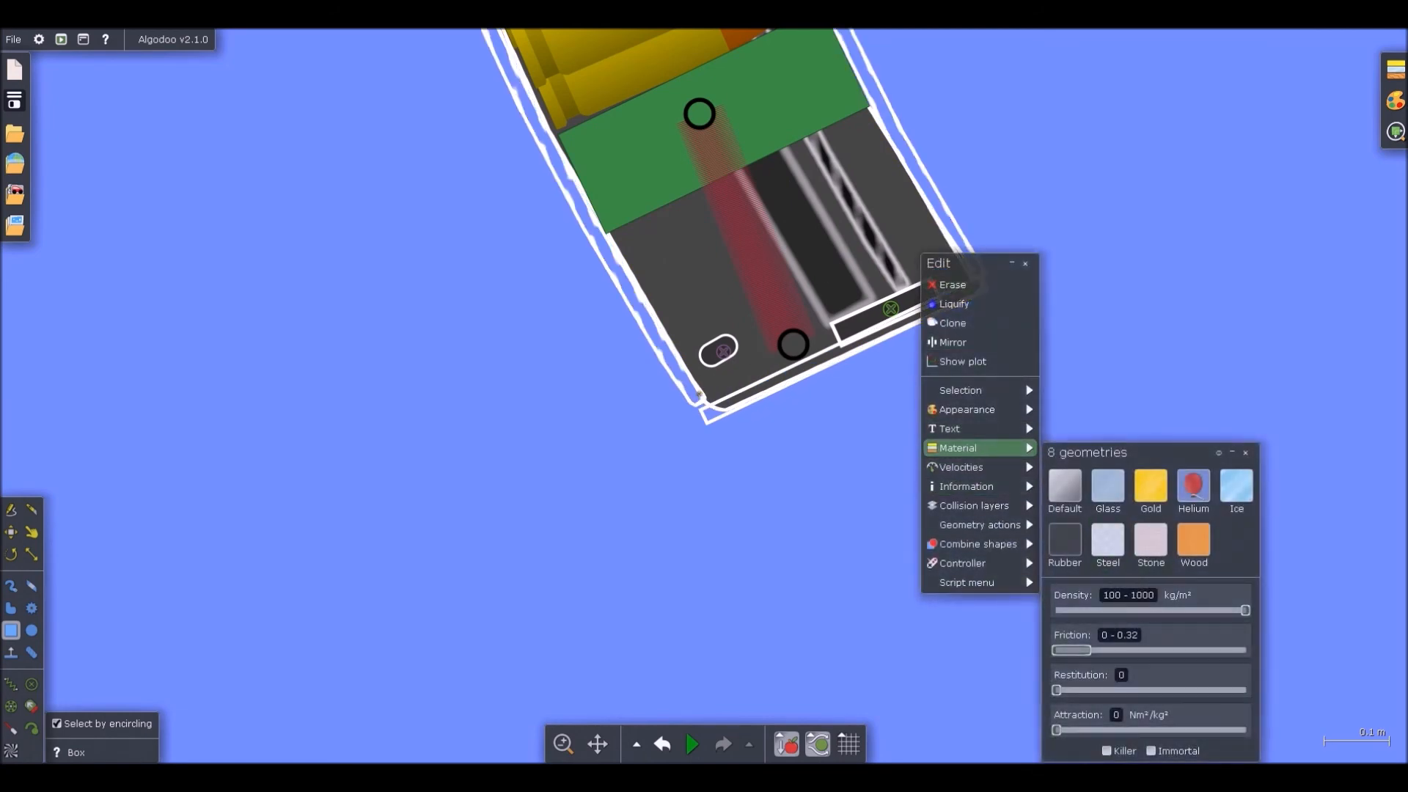
left_click(1063, 650)
left_click(1203, 345)
Bring the magazine cover to the front so it hides the cartridges, follower and spring
left_click(829, 258)
scroll(842, 263, "down", 3)
left_click(811, 434)
Test the finished magazine by pulling its top cartridge out during a run, and undo the movement
key("d")
scroll(805, 432, "down", 9)
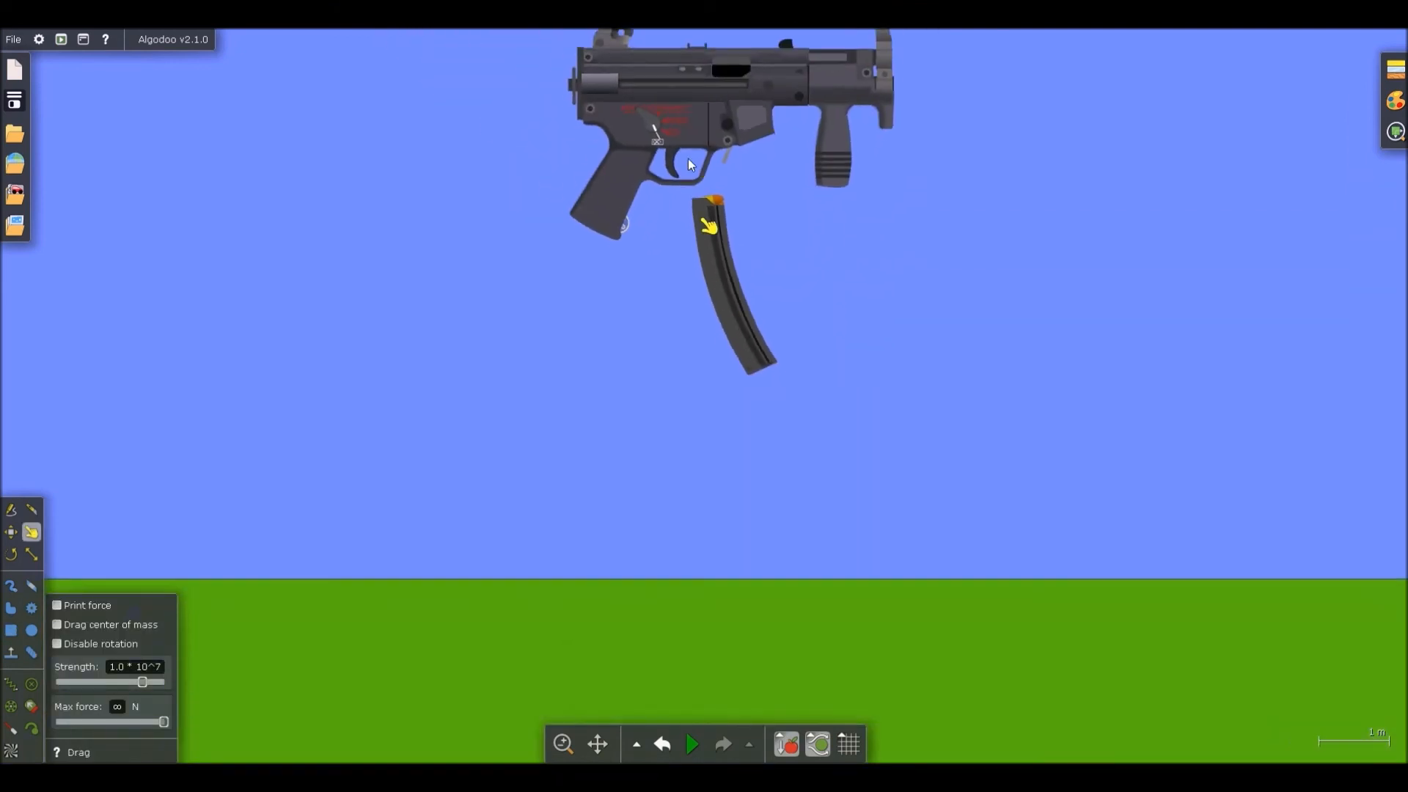
key("b")
scroll(682, 161, "up", 3)
key("d")
key("space")
left_click_drag(714, 270, 762, 212)
key("ctrl+z")
key("b")
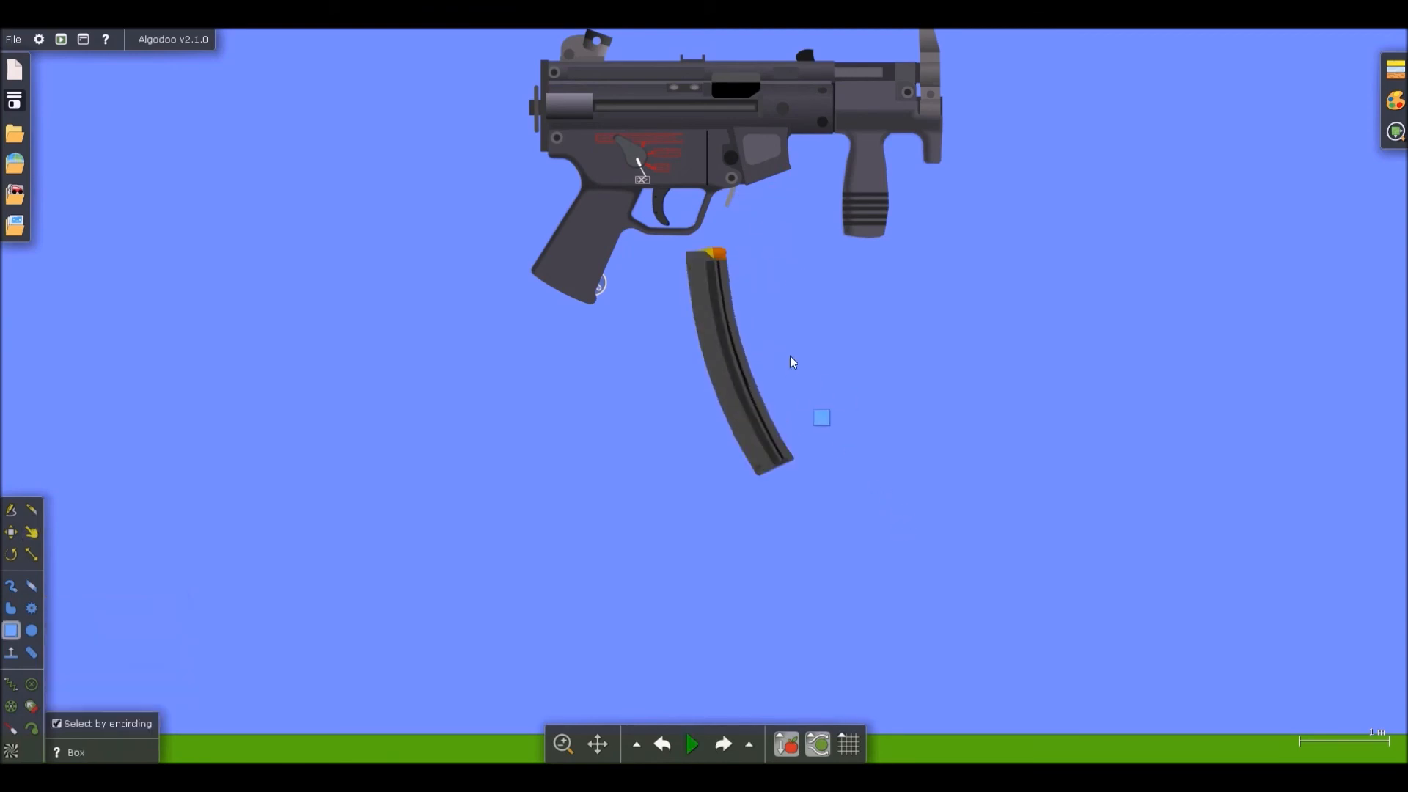
Frame the gun and magazine together and save the scene under its existing title MP5K, overwriting the earlier file
scroll(698, 501, "down", 4)
scroll(759, 317, "up", 2)
scroll(767, 350, "up", 1)
key("ctrl+s")
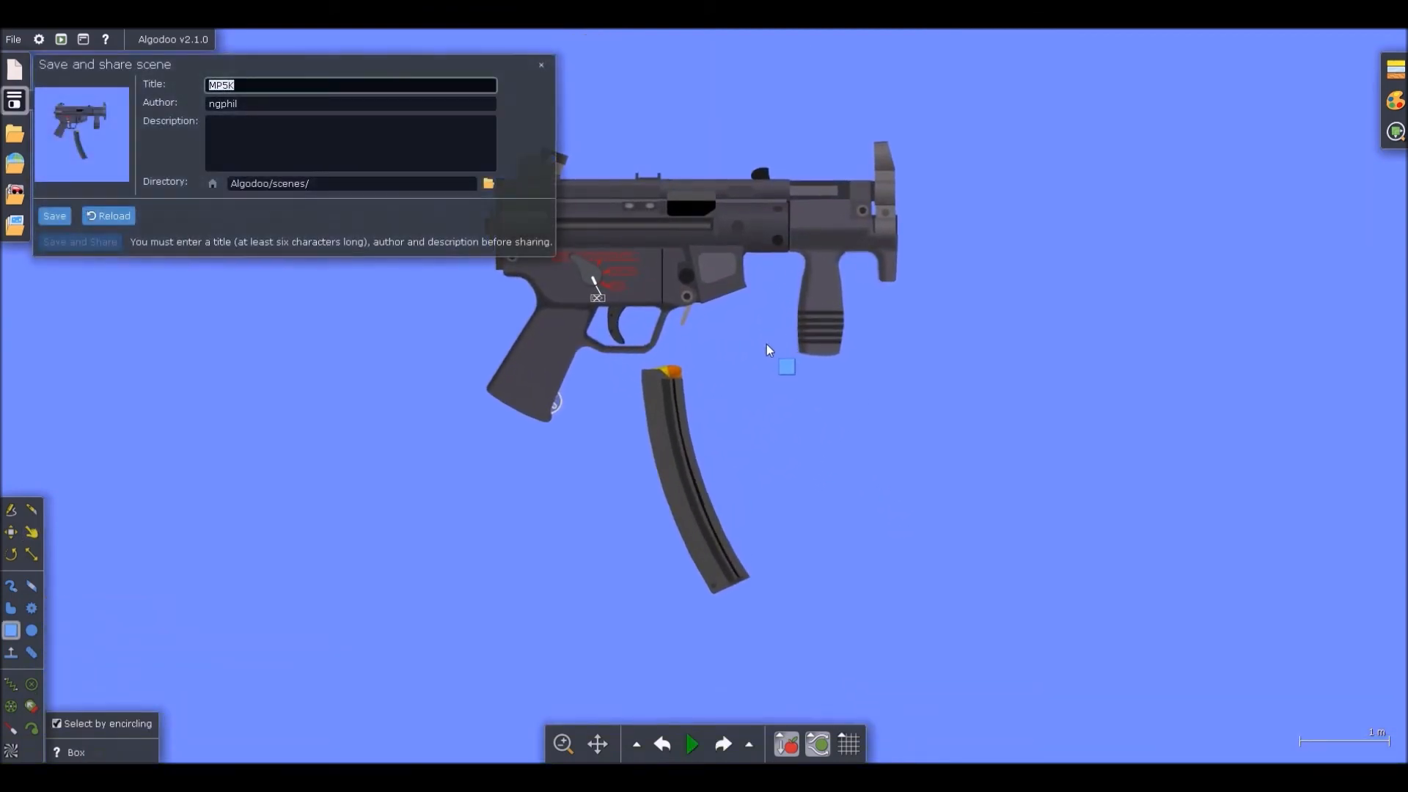
key("Return")
key("Return")
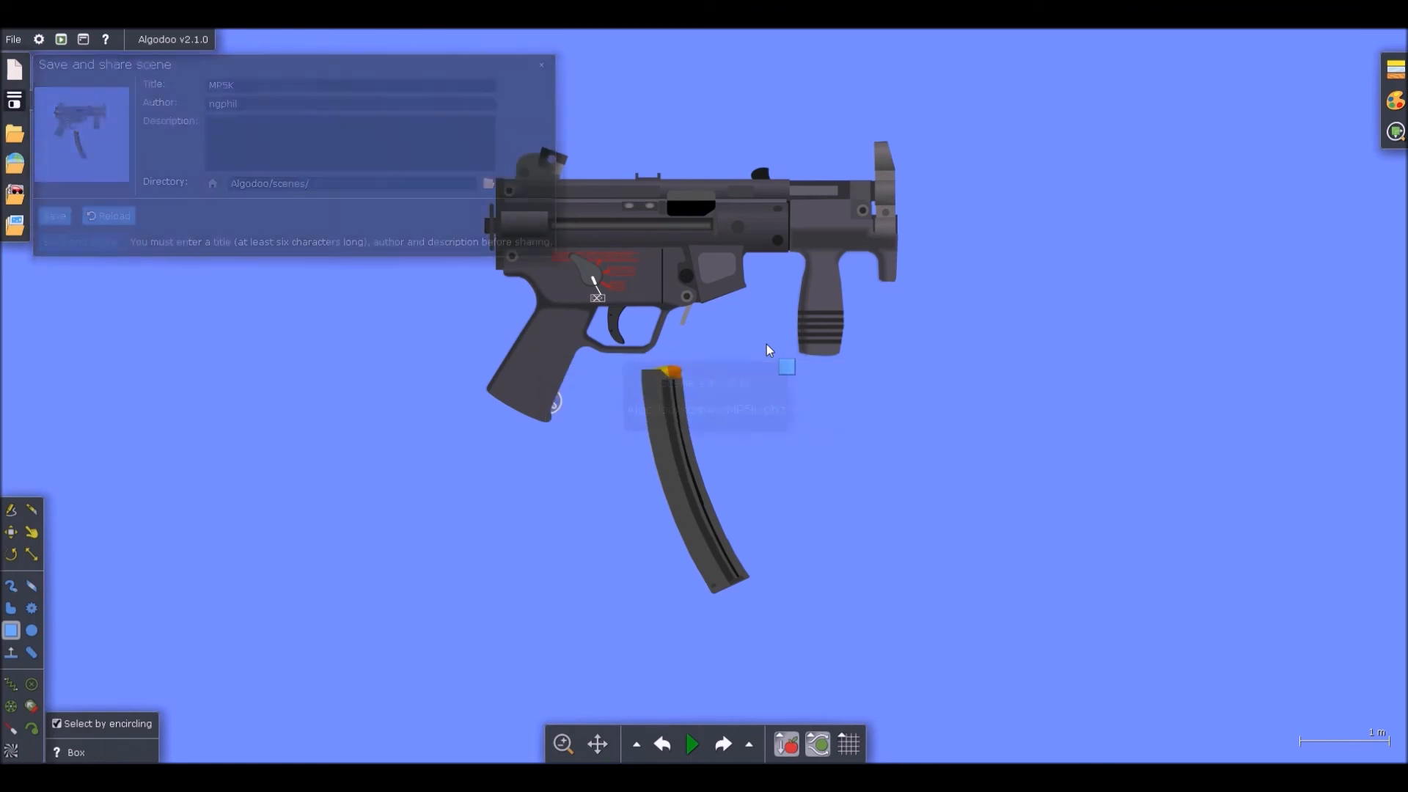